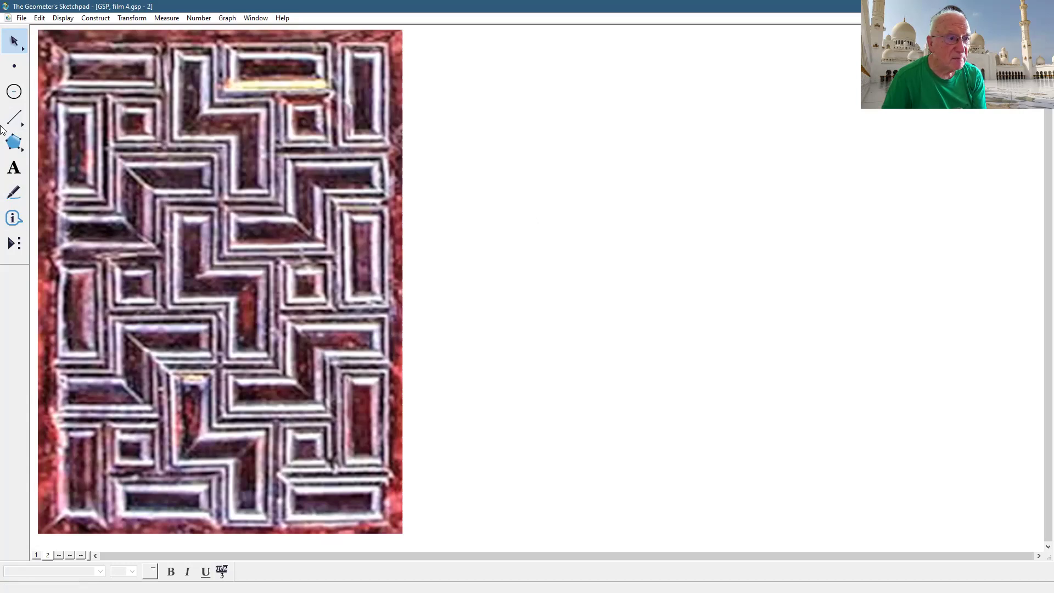
Step: Draw a vertical segment down the middle of the pattern photo over its full height and give it a thicker line style
click(18, 127)
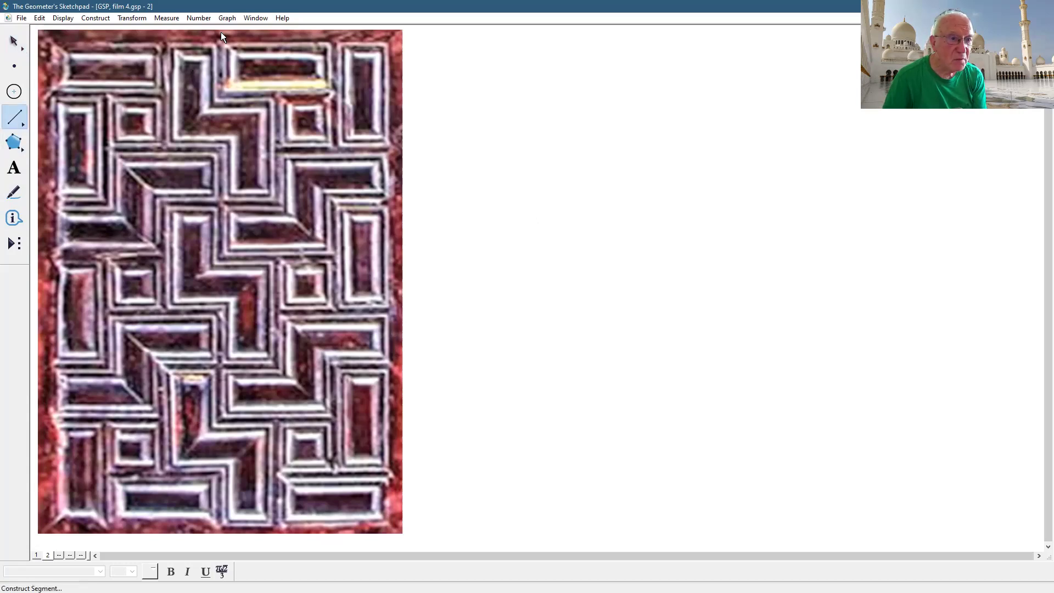
drag(221, 33, 220, 532)
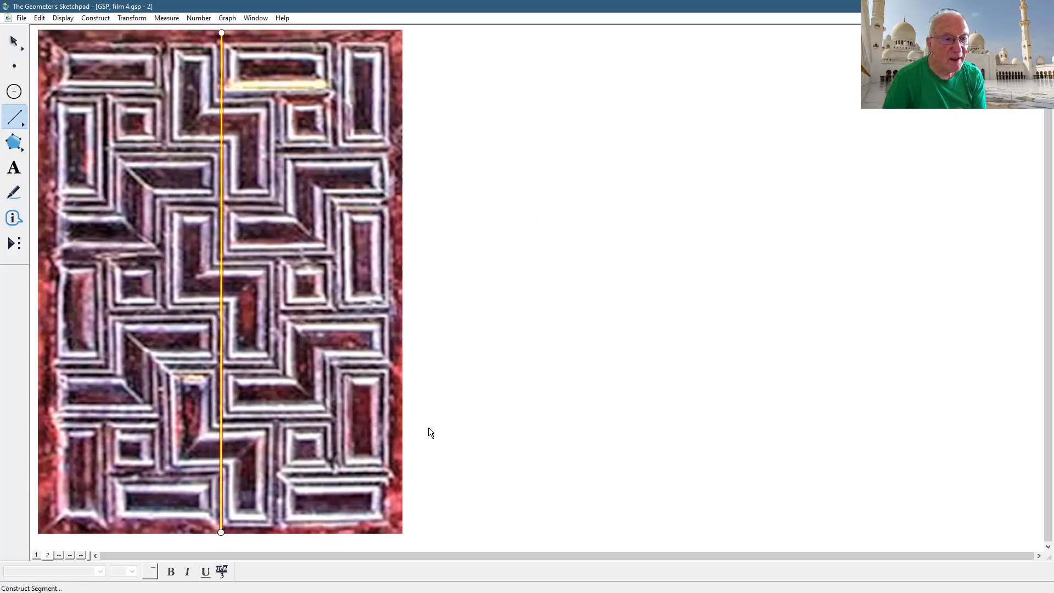
click(63, 19)
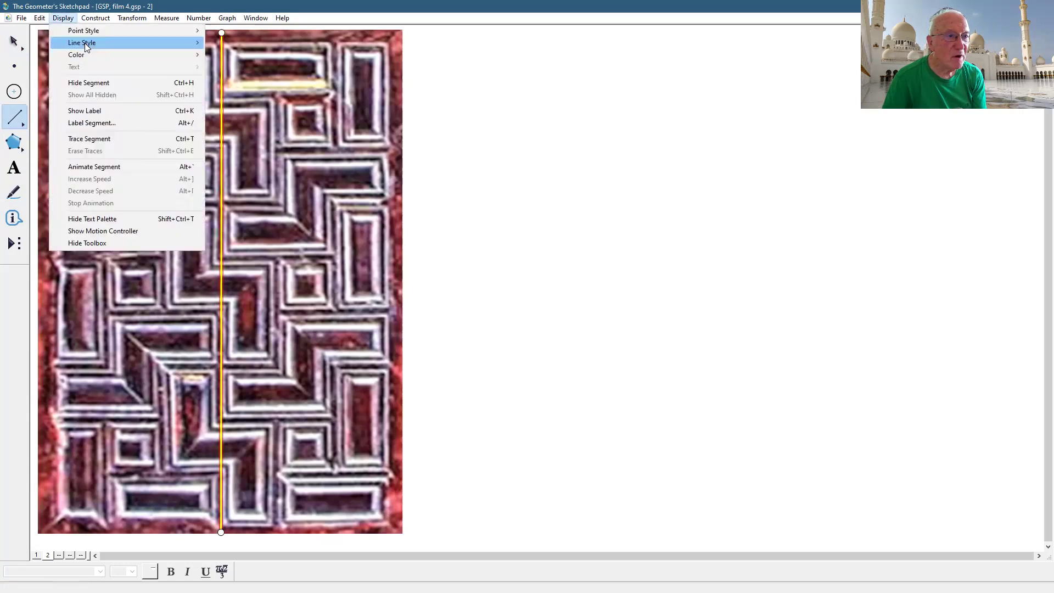
mouse_move(85, 43)
click(228, 78)
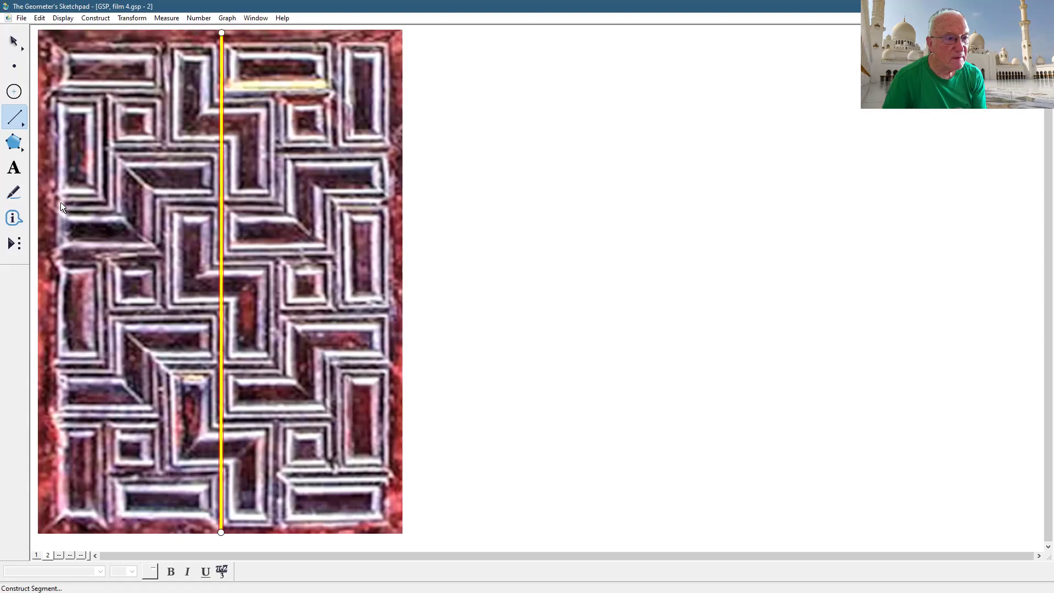
Step: Draw two horizontal segments across the photo at one third and two thirds of the pattern's height, plus a four-sided frame around it
mouse_move(60, 202)
mouse_down()
mouse_move(124, 192)
mouse_move(390, 203)
mouse_up()
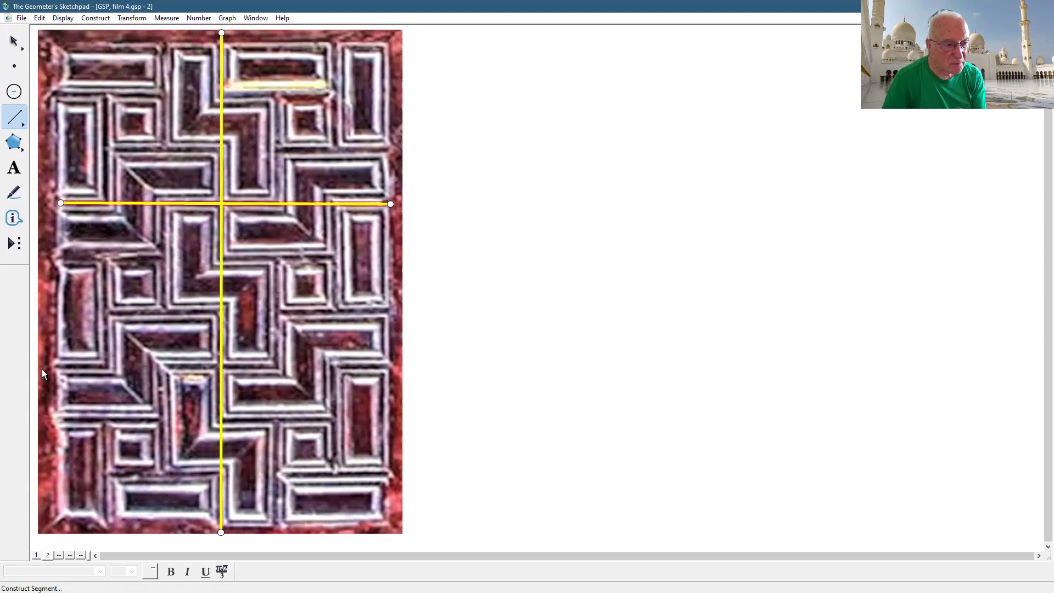
drag(52, 365, 387, 367)
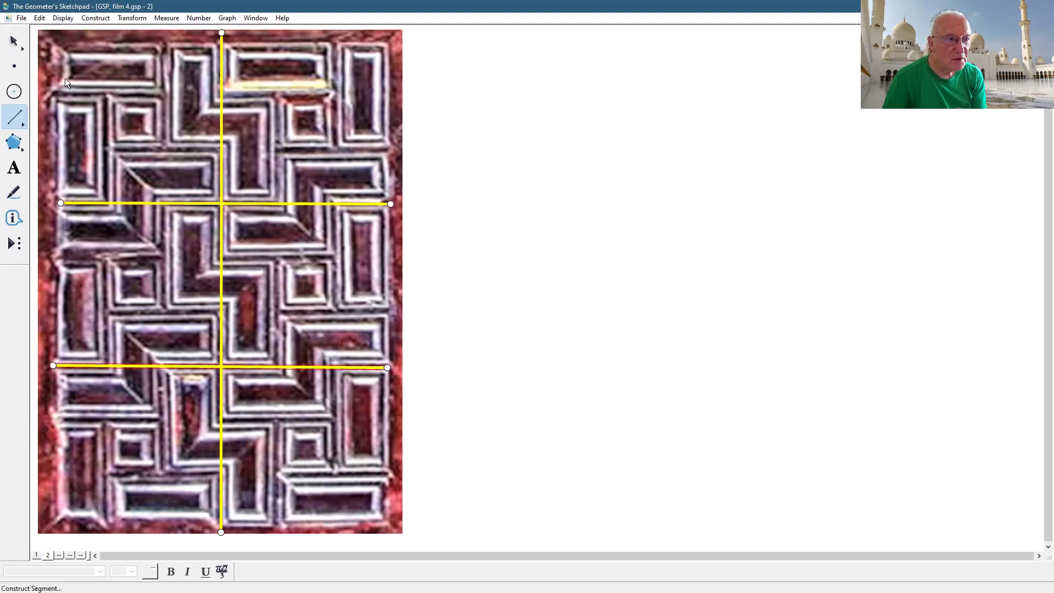
mouse_move(51, 37)
mouse_down()
mouse_move(48, 512)
mouse_move(304, 527)
mouse_move(403, 521)
mouse_move(386, 522)
mouse_move(405, 292)
mouse_move(403, 55)
mouse_move(391, 43)
mouse_move(202, 58)
mouse_move(52, 46)
mouse_up()
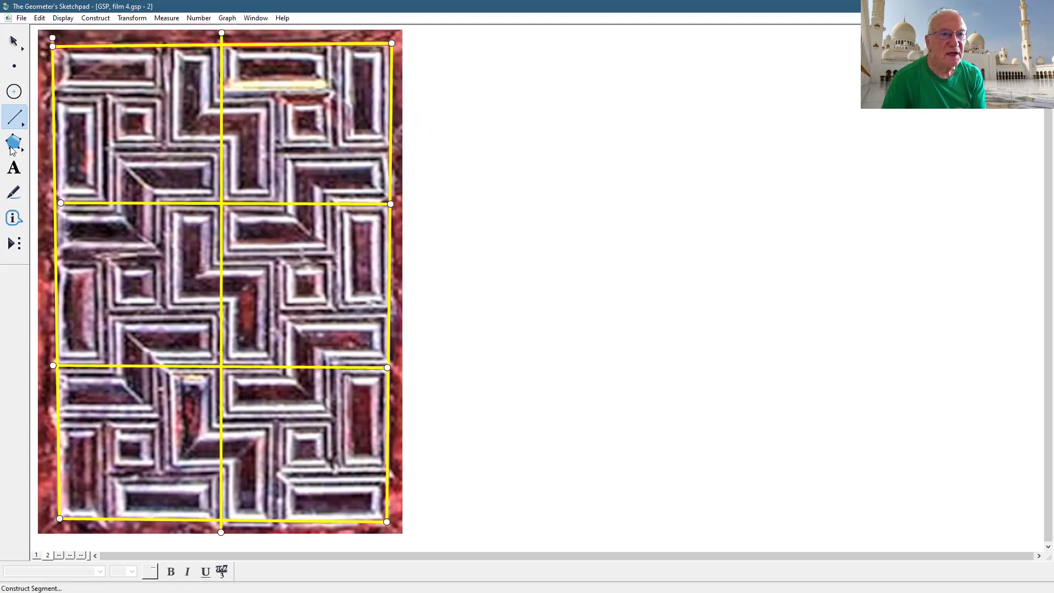
Step: Adjust the right endpoint of the upper dividing segment and the frame's top-right corner to straighten the yellow grid
click(14, 41)
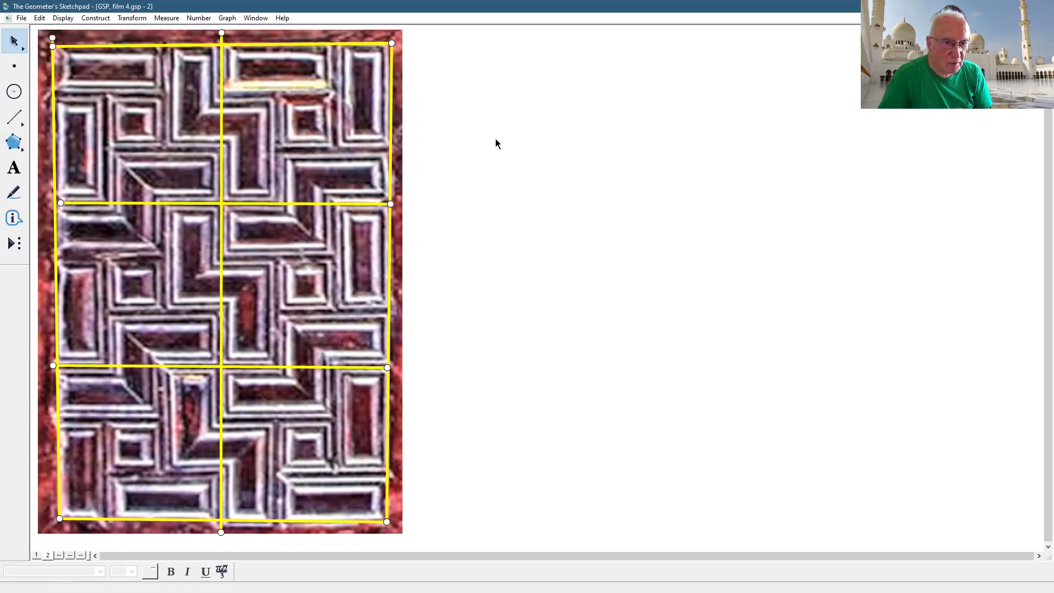
drag(398, 201, 397, 198)
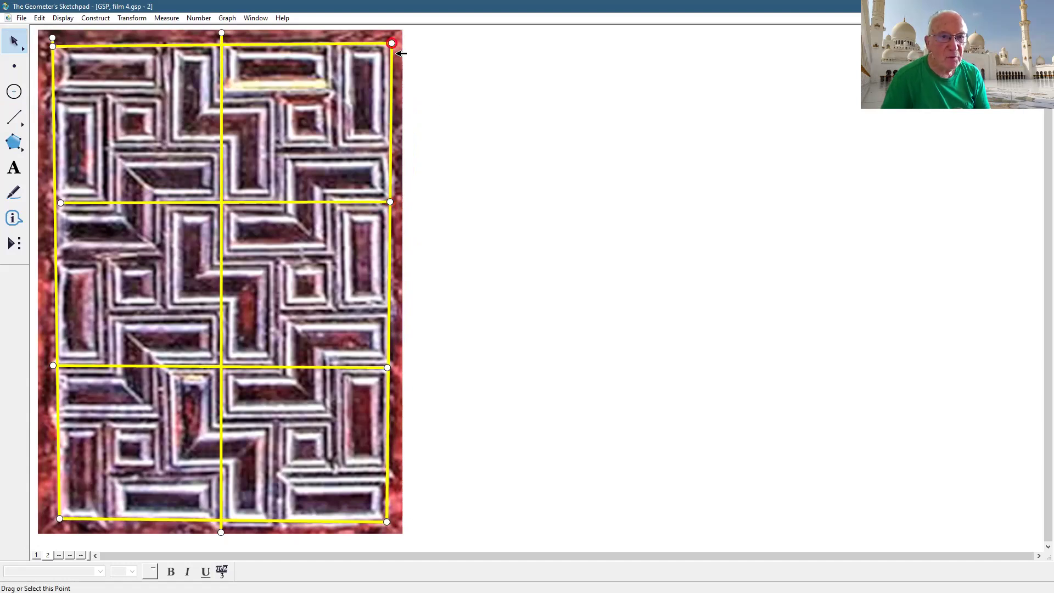
drag(395, 53, 391, 53)
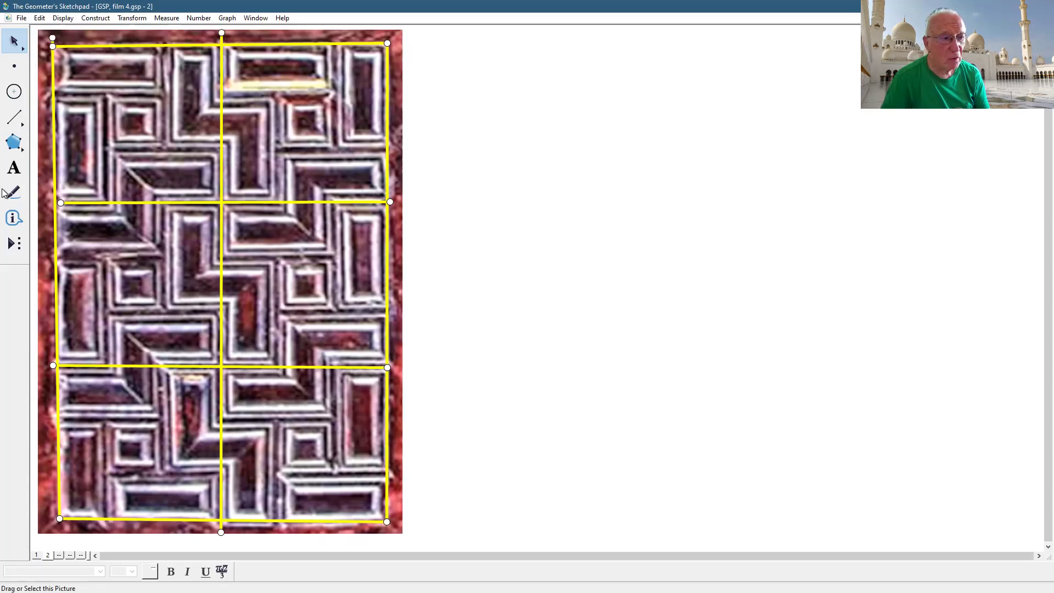
Step: Add a text caption reading "No reflections" in the empty area beside the photo
click(14, 167)
drag(457, 131, 676, 220)
text(No)
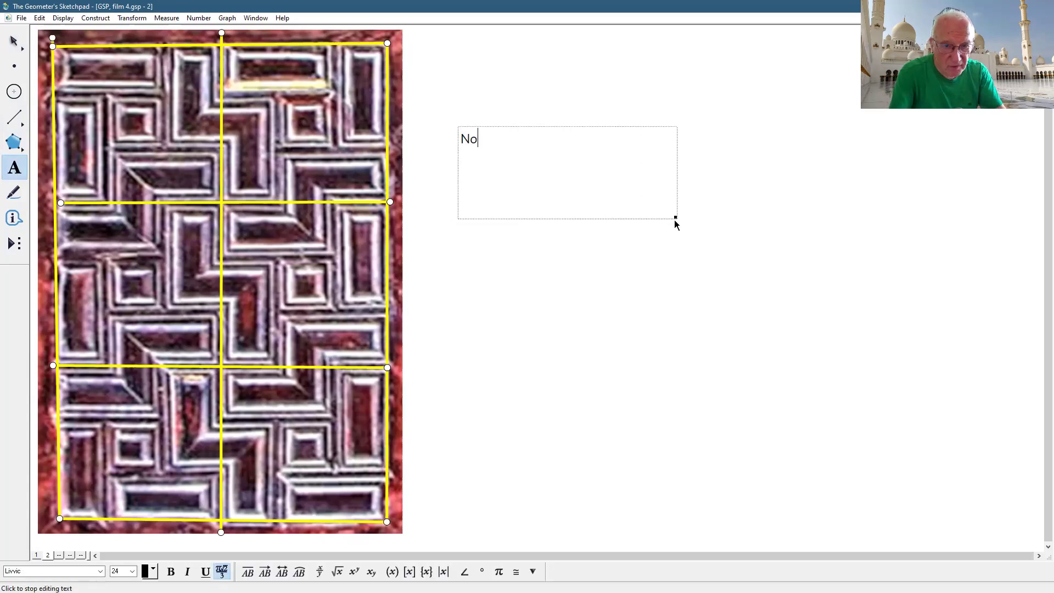
text( ref)
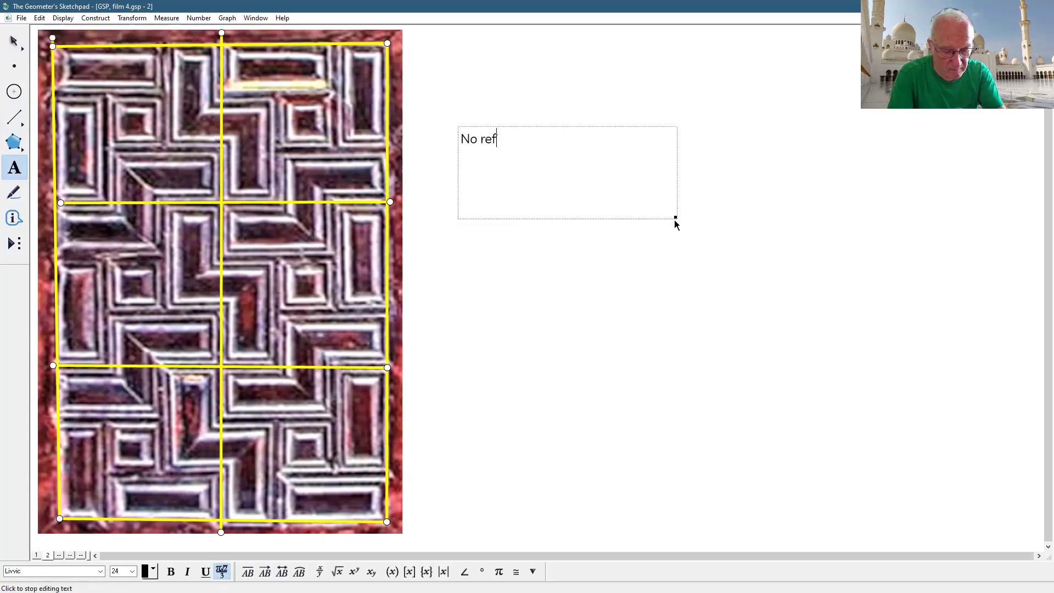
text(lectiond)
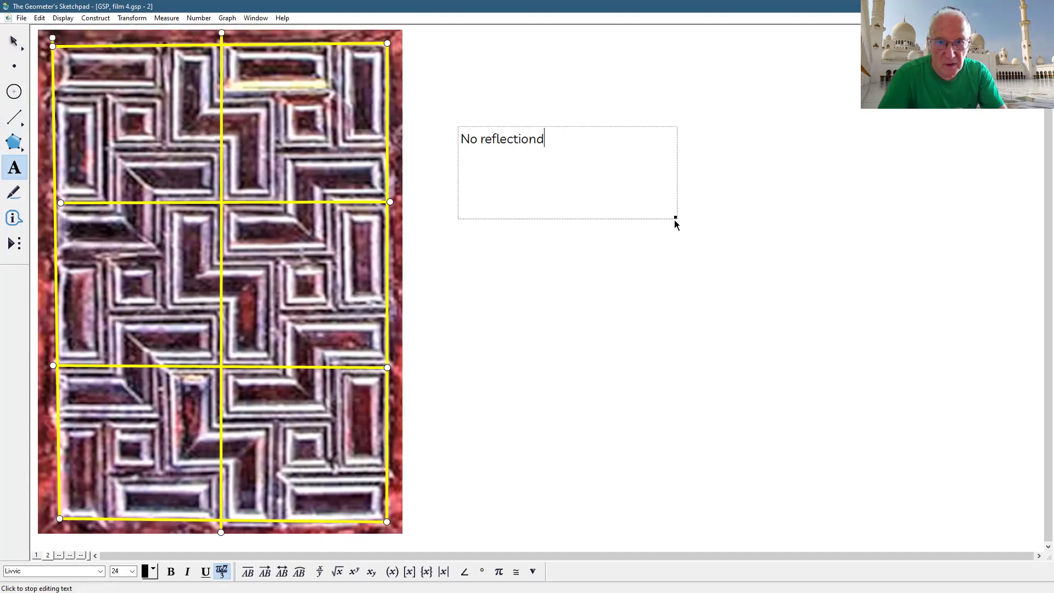
key(BackSpace)
text(s)
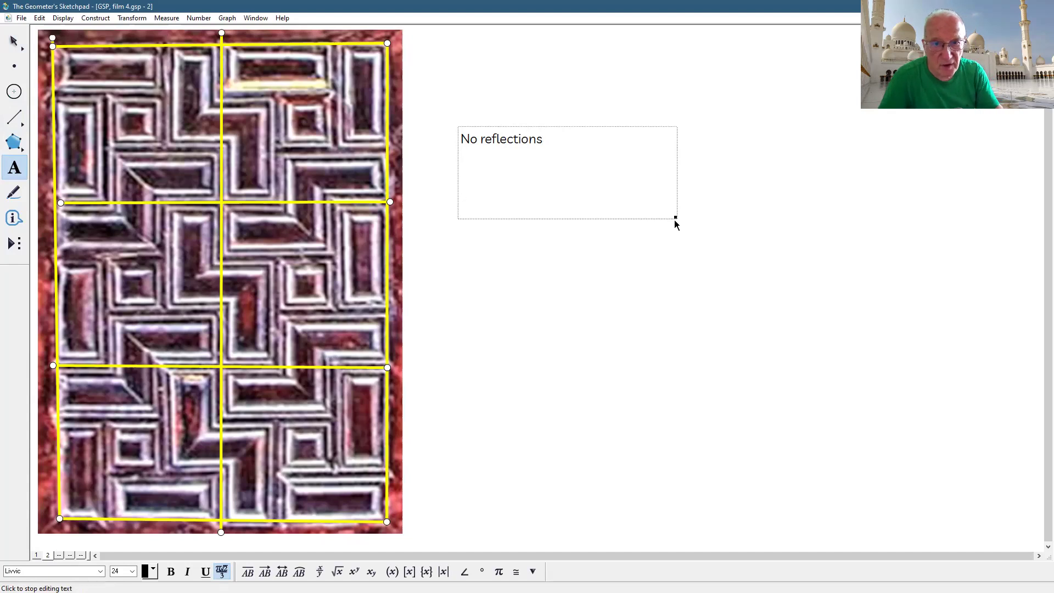
key(Escape)
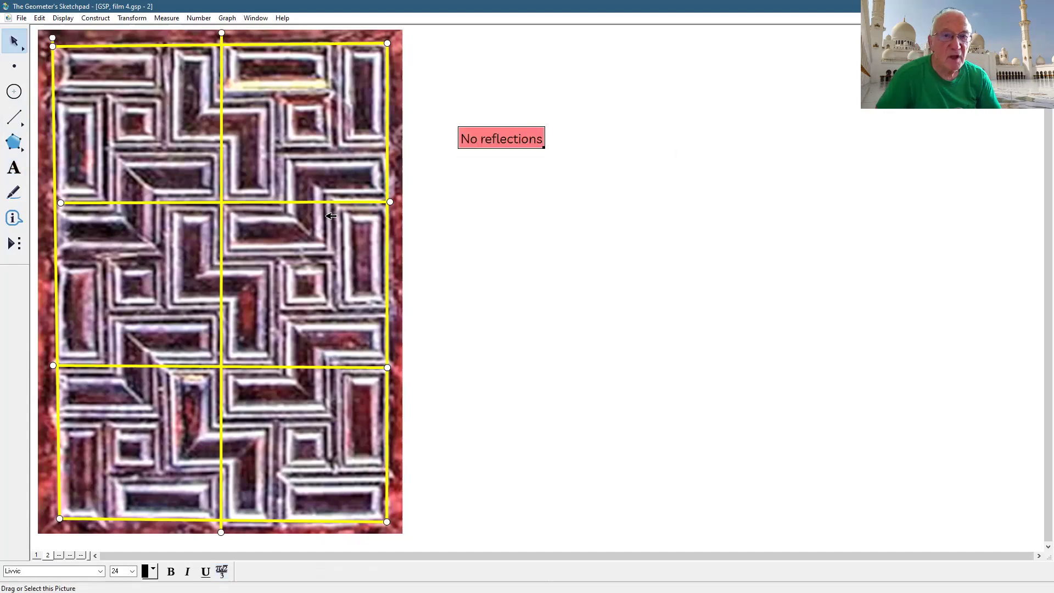
click(532, 170)
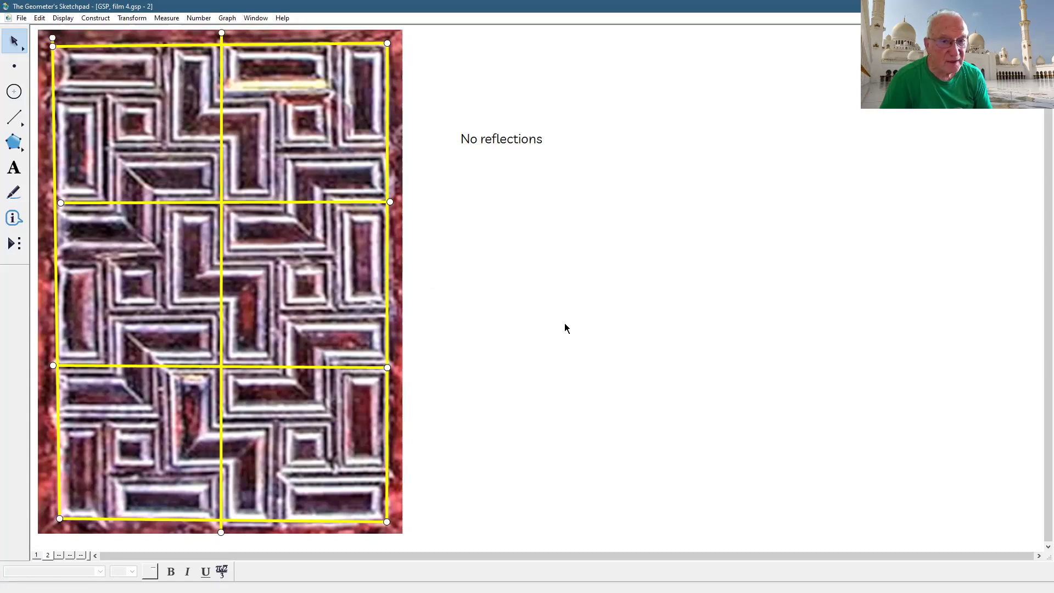
Step: Extend the caption with a comma and a second line reading "translations"
click(14, 168)
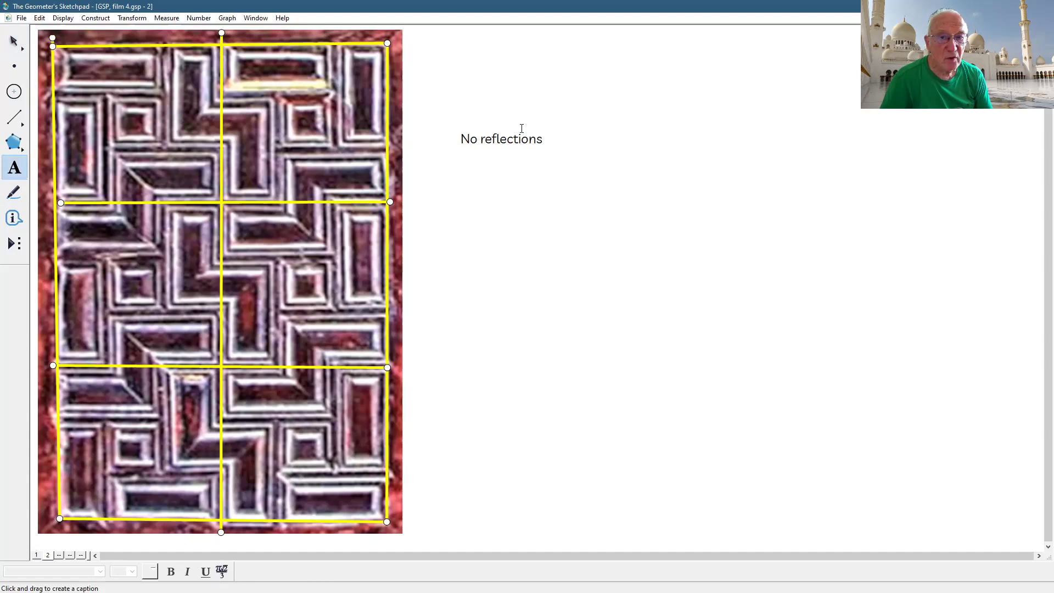
click(540, 138)
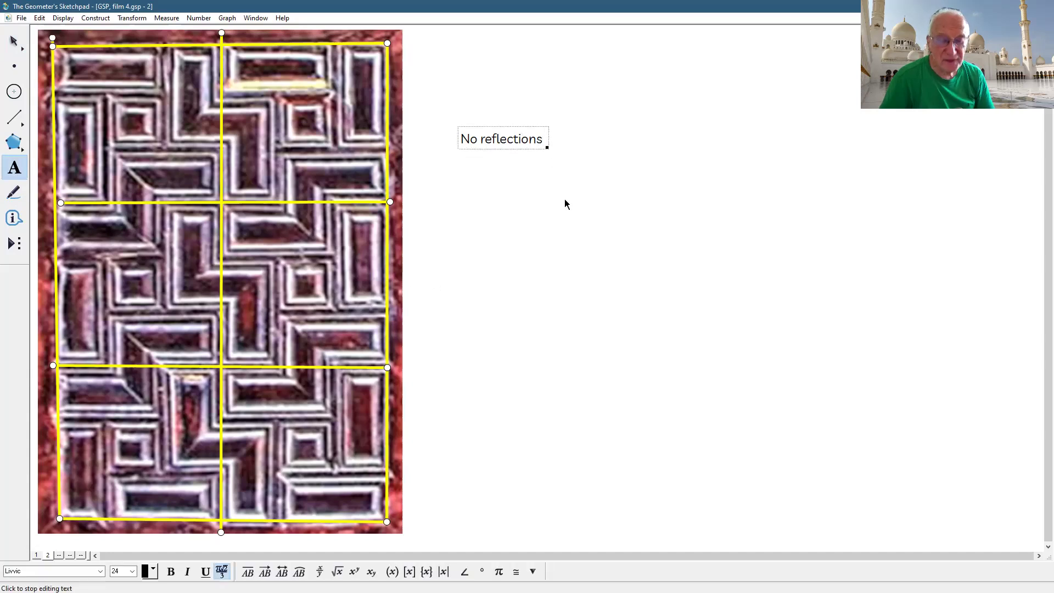
text(,)
key(Return)
text(tr)
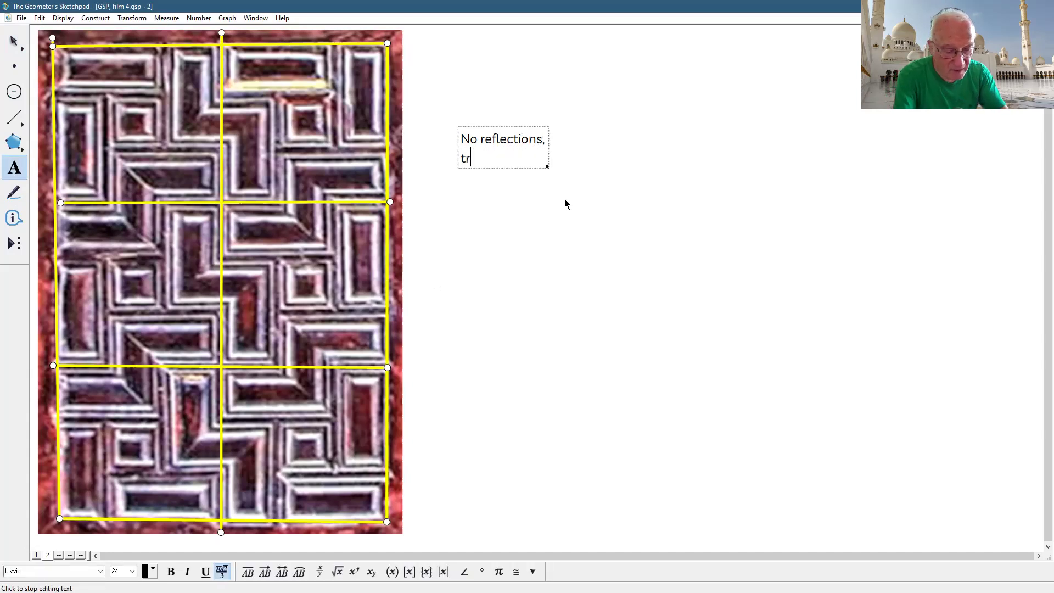
text(anslations)
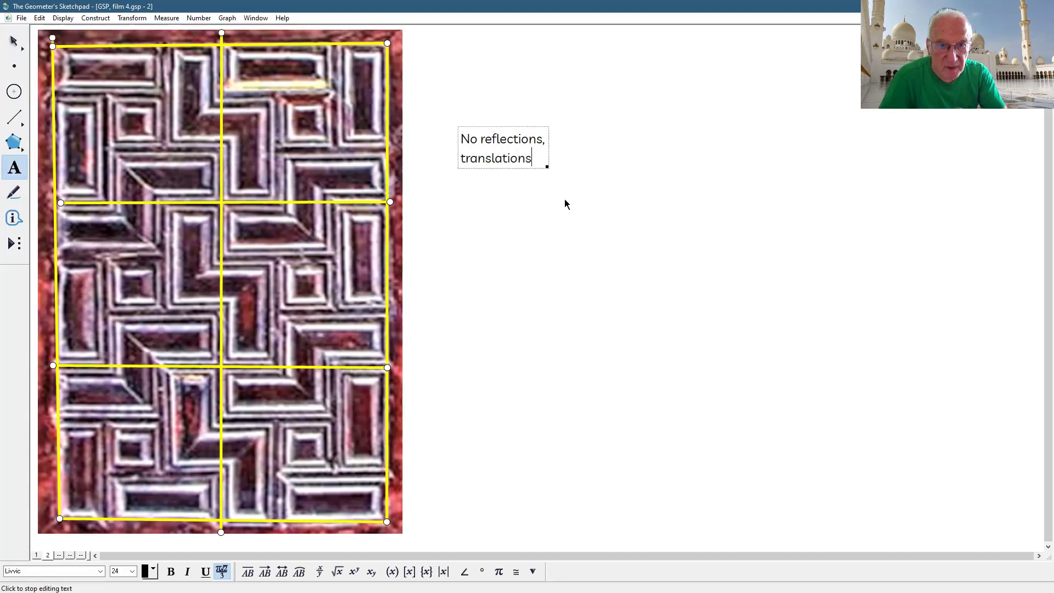
Step: Finish the caption and level the lower dividing segment by raising its right endpoint slightly
click(11, 40)
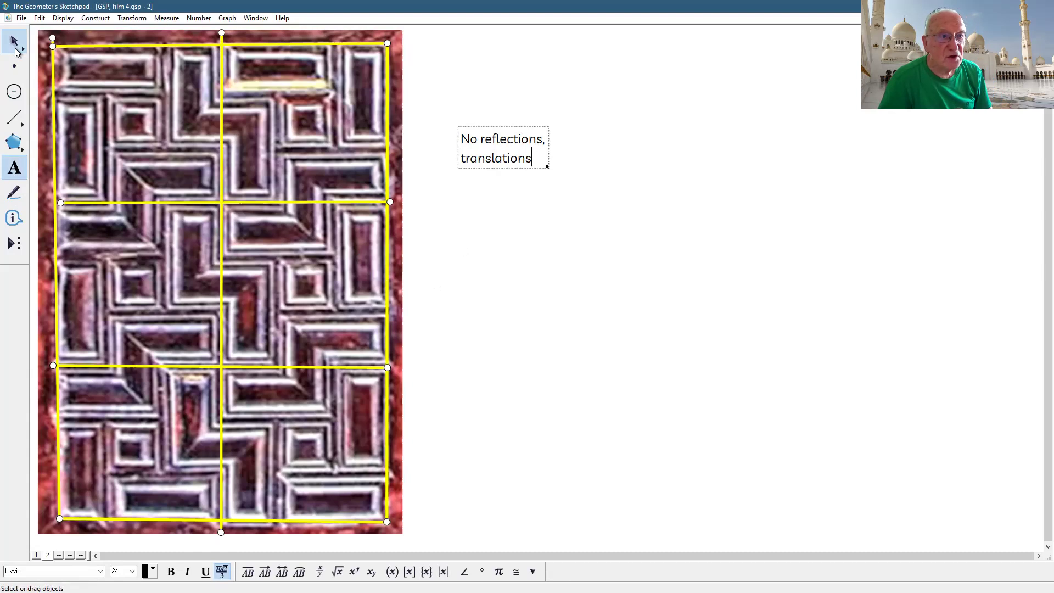
click(490, 193)
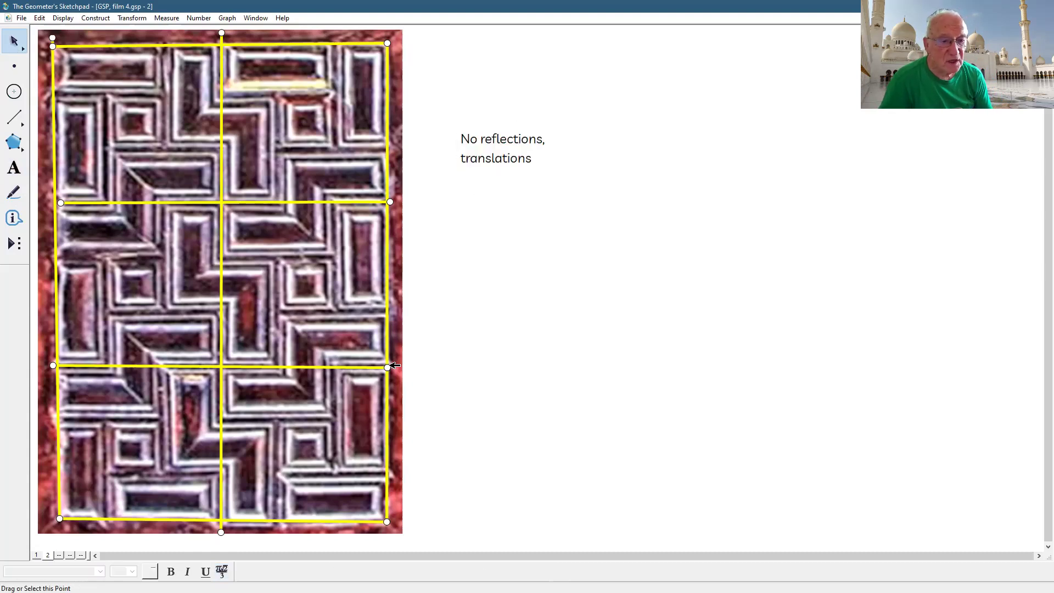
drag(390, 365, 390, 363)
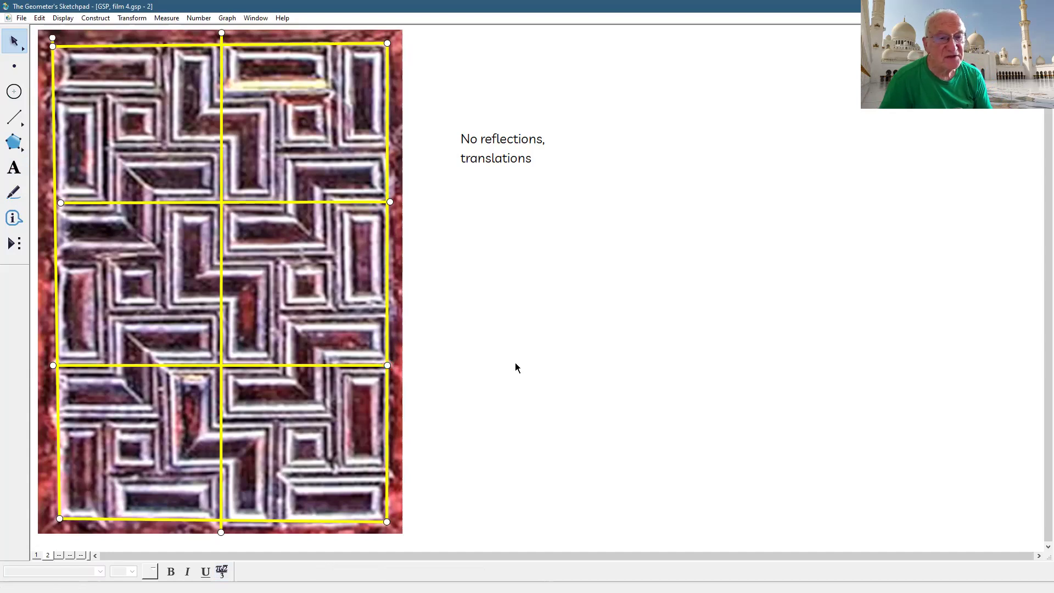
Step: Construct a square below the caption with the custom square (4) tool and delete its purple interior, keeping the corner points
click(7, 248)
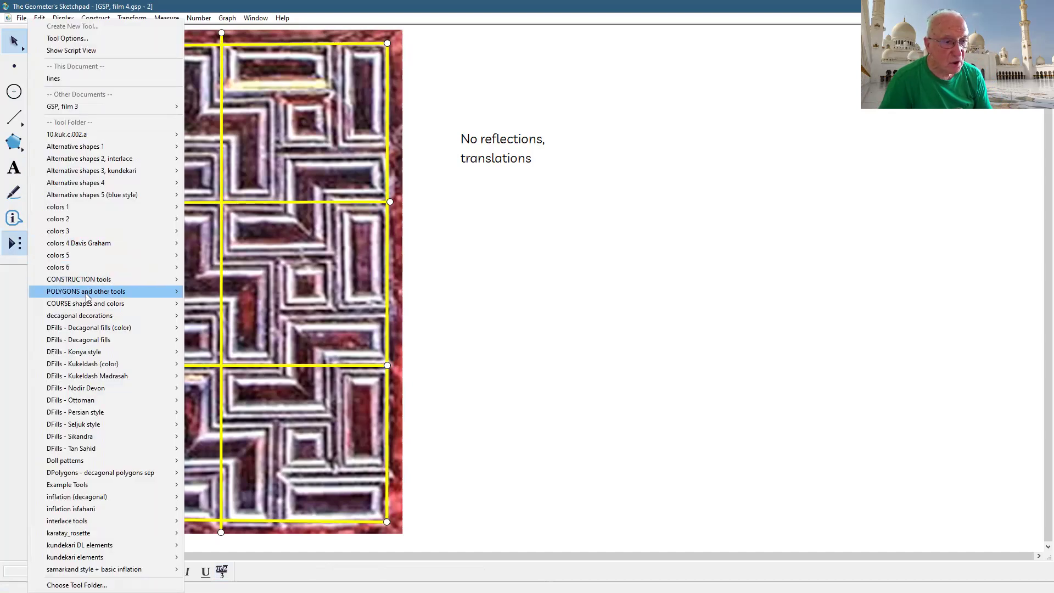
mouse_move(86, 297)
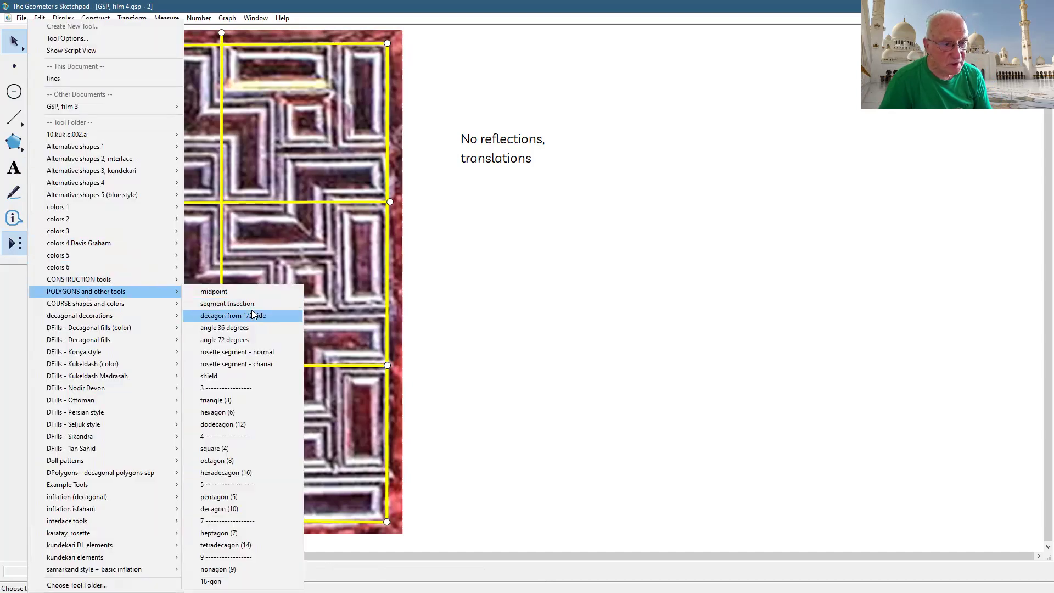
click(228, 449)
click(519, 445)
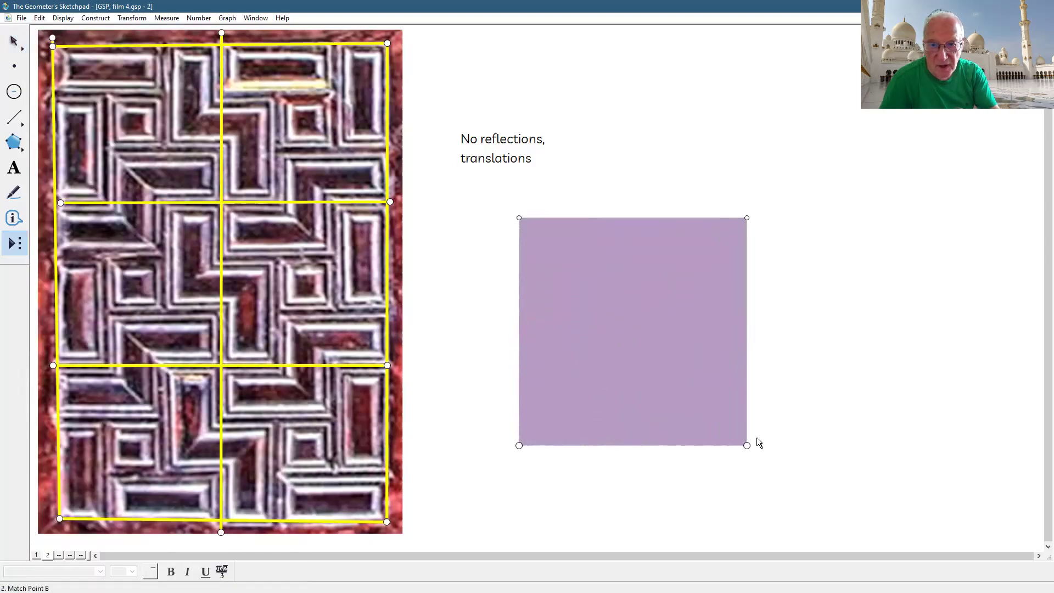
click(779, 445)
key(Escape)
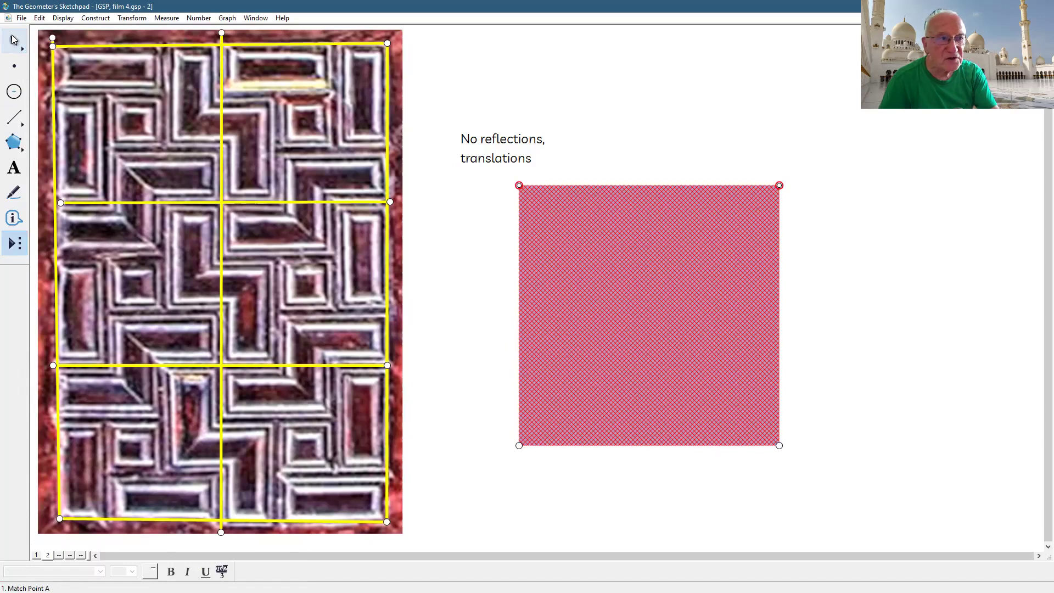
click(670, 114)
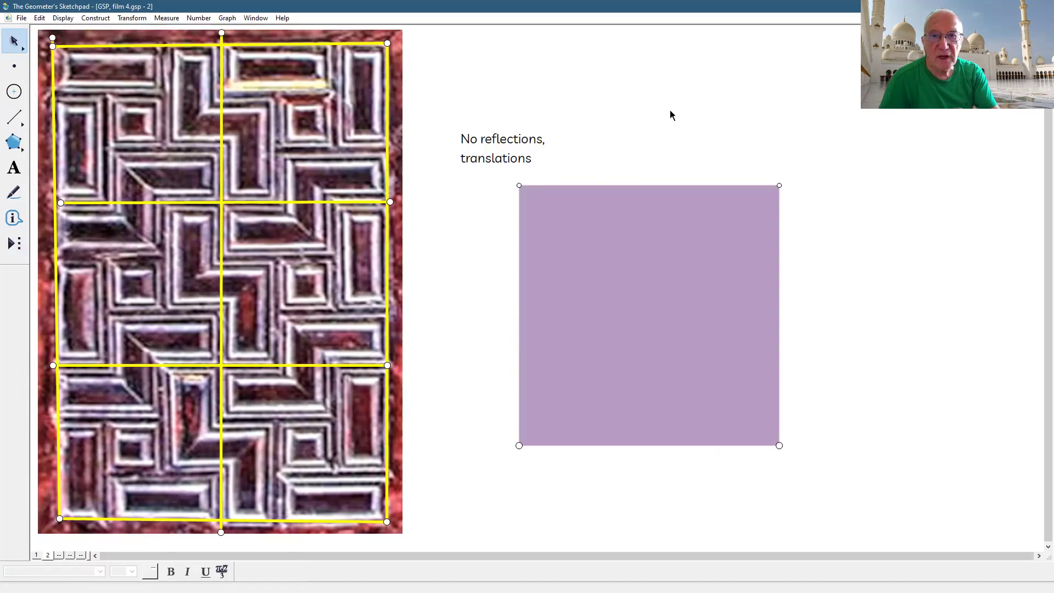
click(686, 313)
key(Delete)
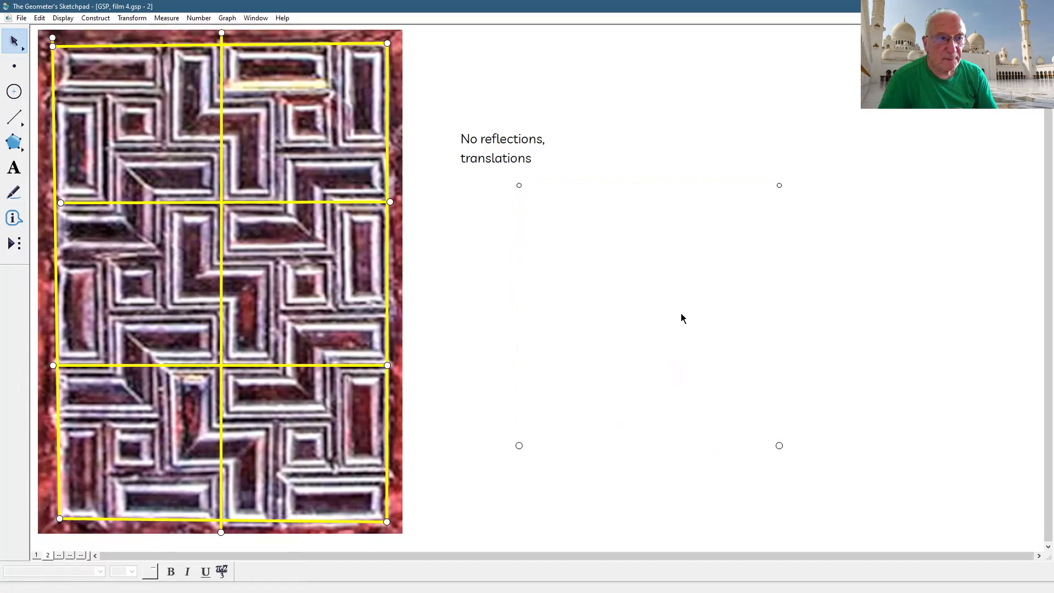
Step: Connect the four corner points of the square with thin black segments
click(15, 118)
drag(519, 185, 520, 449)
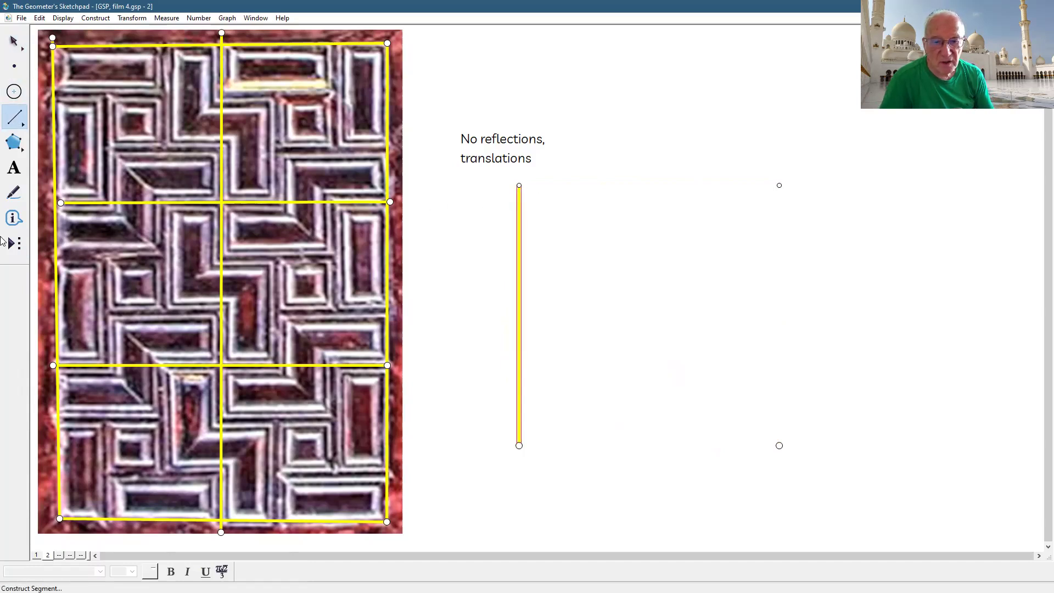
click(64, 18)
mouse_move(110, 41)
click(248, 57)
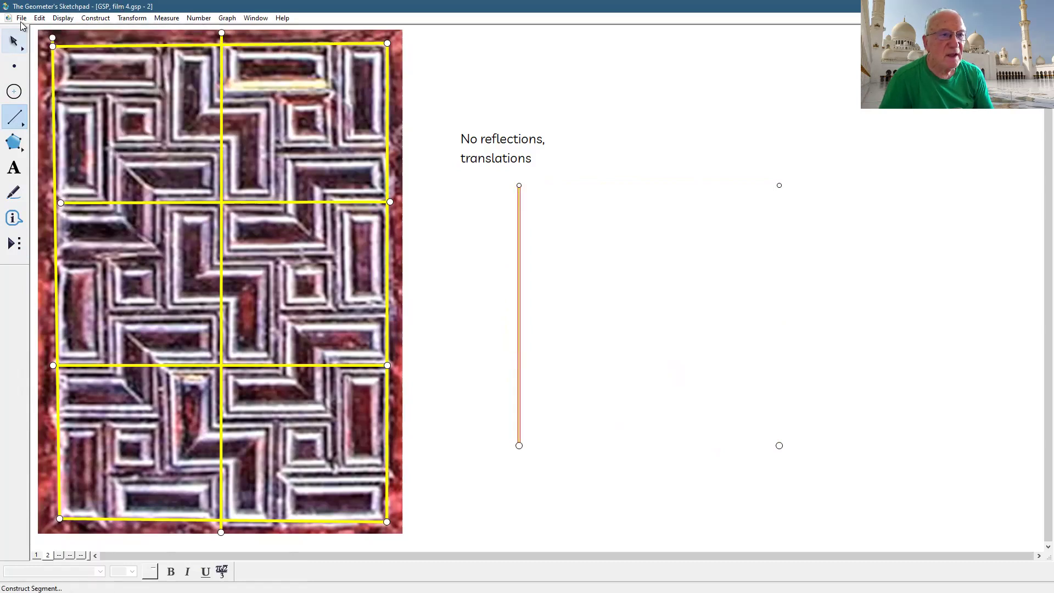
click(69, 20)
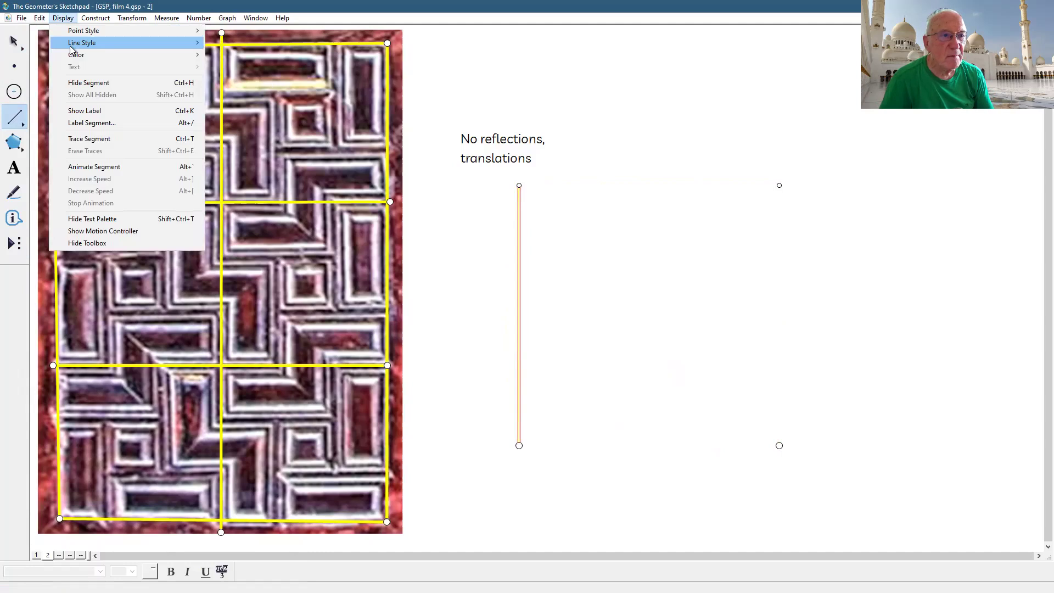
mouse_move(72, 55)
click(230, 61)
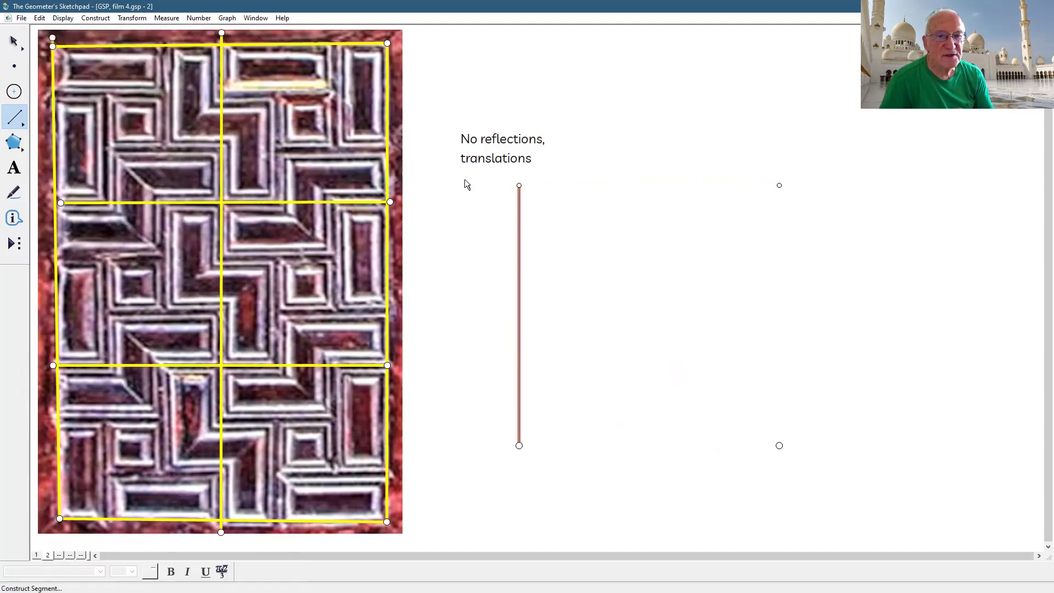
drag(518, 186, 520, 447)
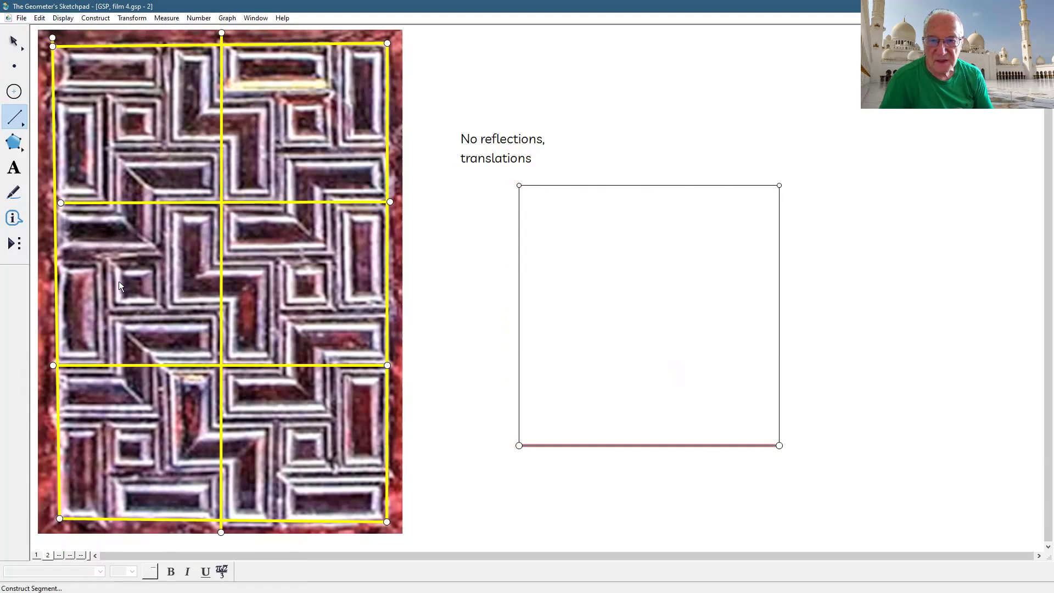
Step: Reduce the point style of the square's two lower corner points to match the smaller upper corner points
click(14, 41)
click(542, 424)
click(519, 445)
click(780, 445)
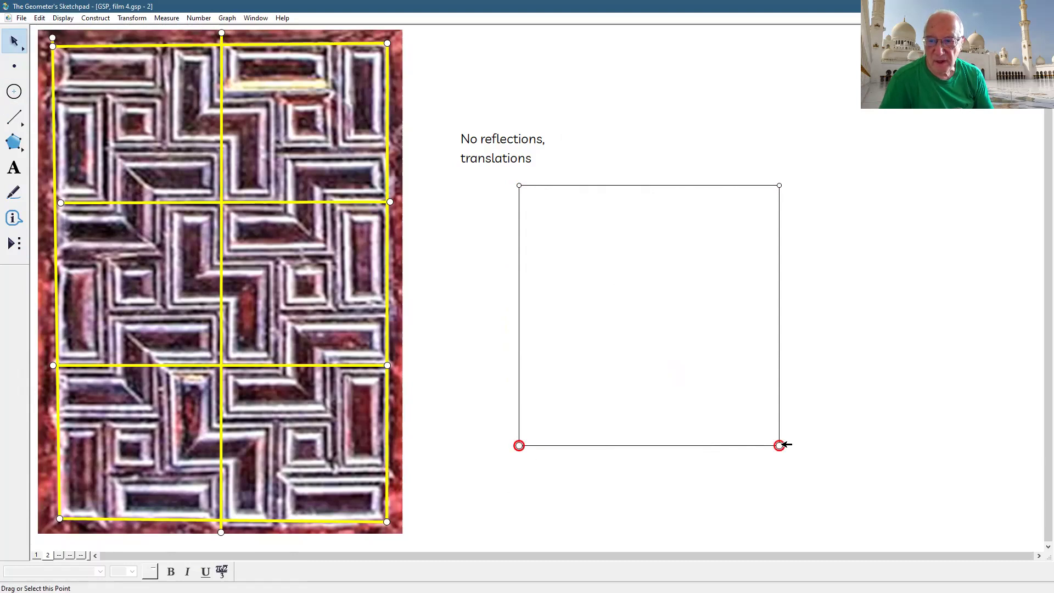
click(62, 20)
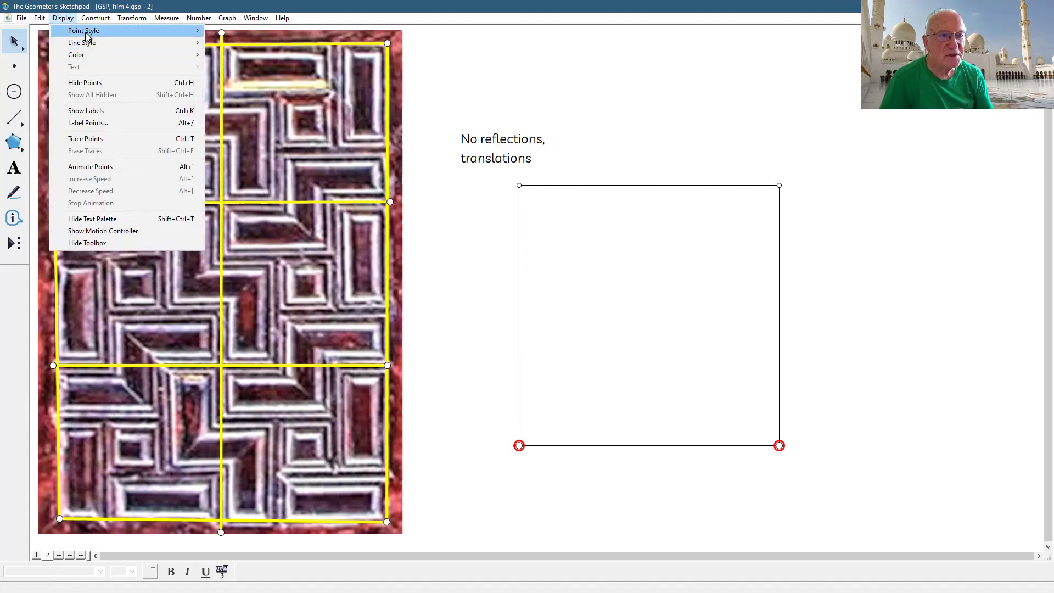
mouse_move(86, 33)
click(858, 370)
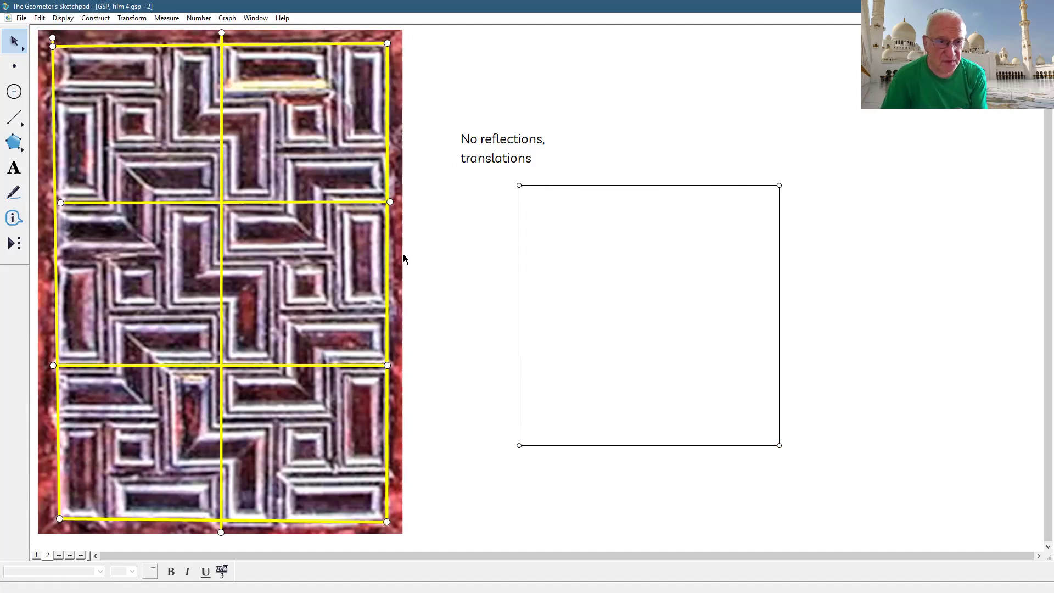
Step: Divide the photo's middle right repeat unit into a three-by-three grid with two vertical and two horizontal thin black segments
click(675, 185)
click(654, 445)
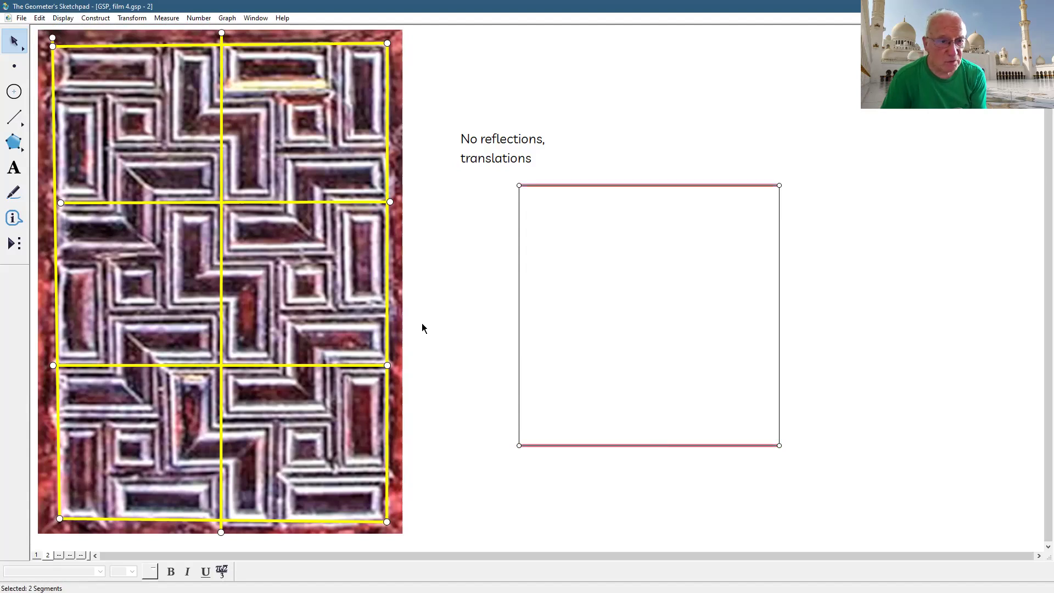
click(14, 117)
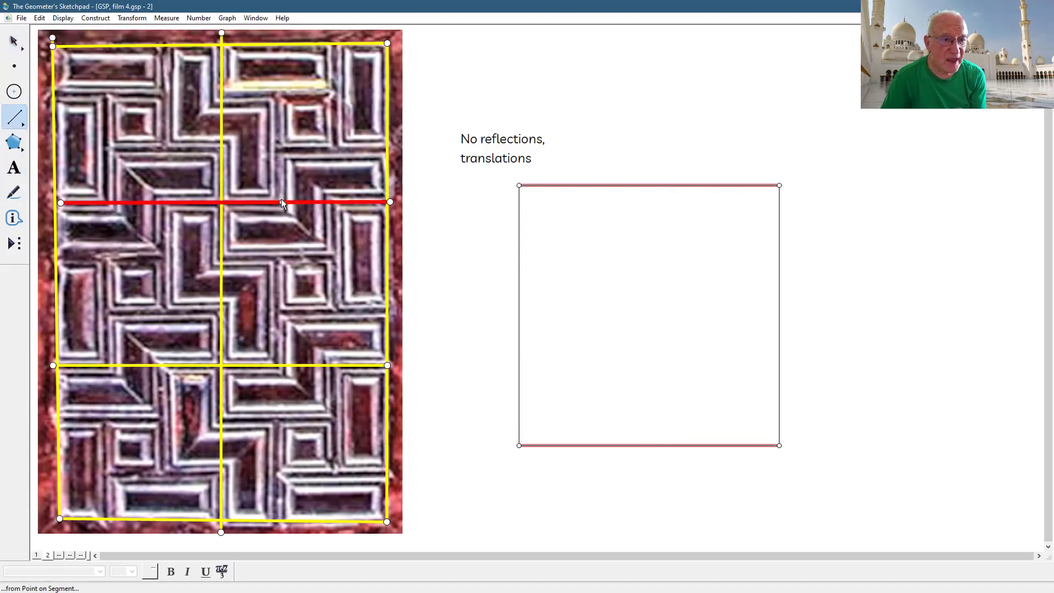
drag(278, 185, 274, 374)
drag(331, 184, 331, 371)
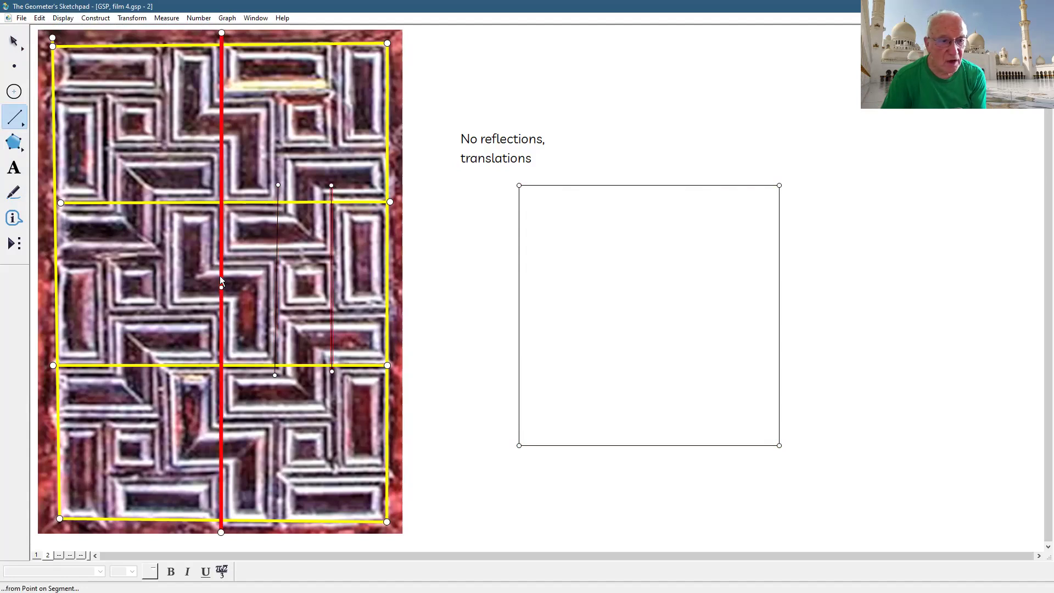
drag(214, 258, 397, 262)
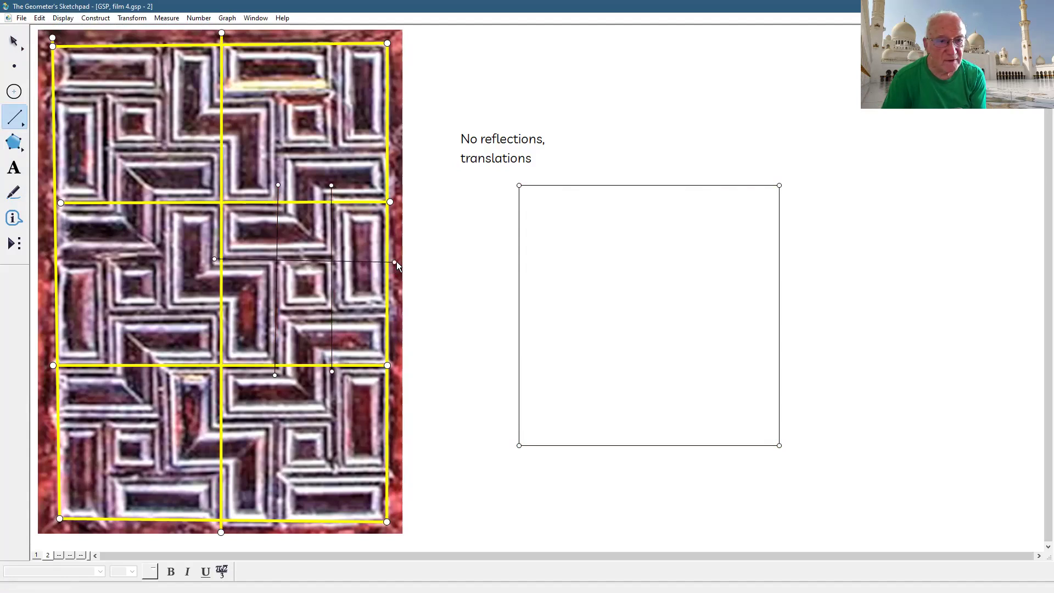
drag(213, 314, 387, 312)
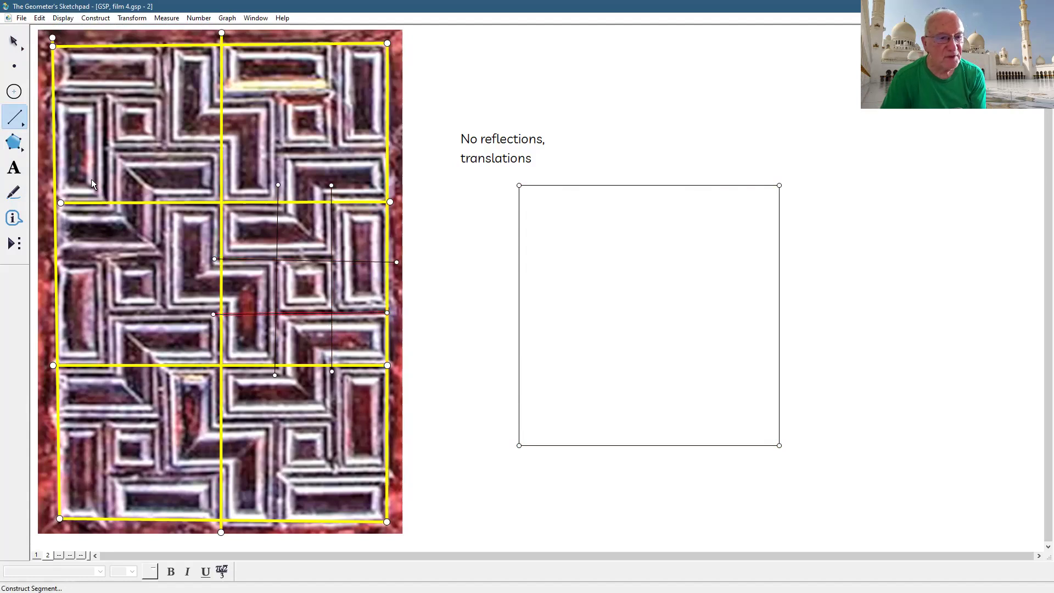
Step: Divide all four sides of the constructed square into thirds with the segment trisection custom tool
click(11, 244)
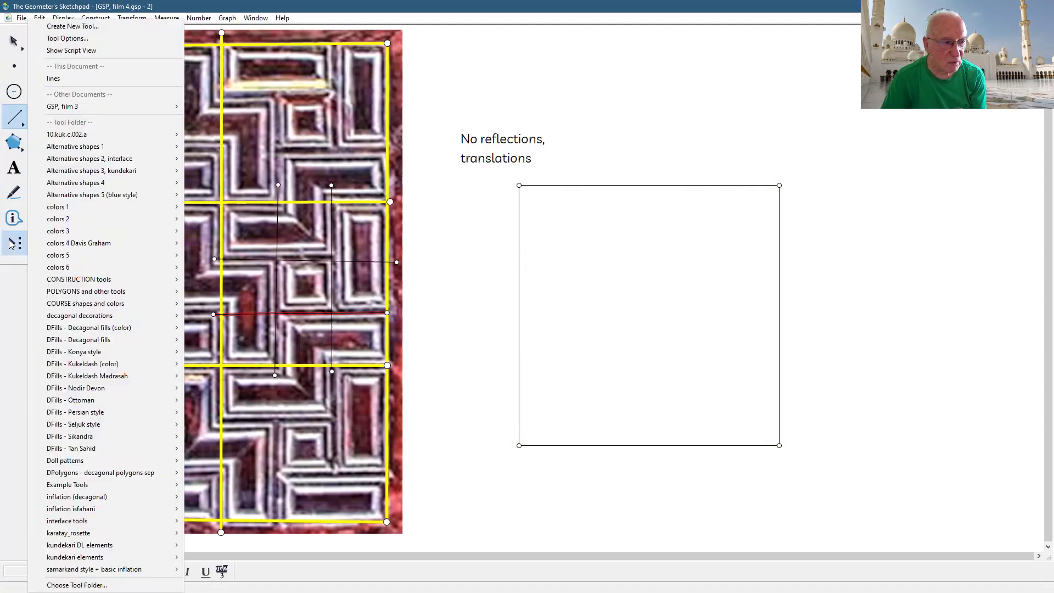
click(65, 280)
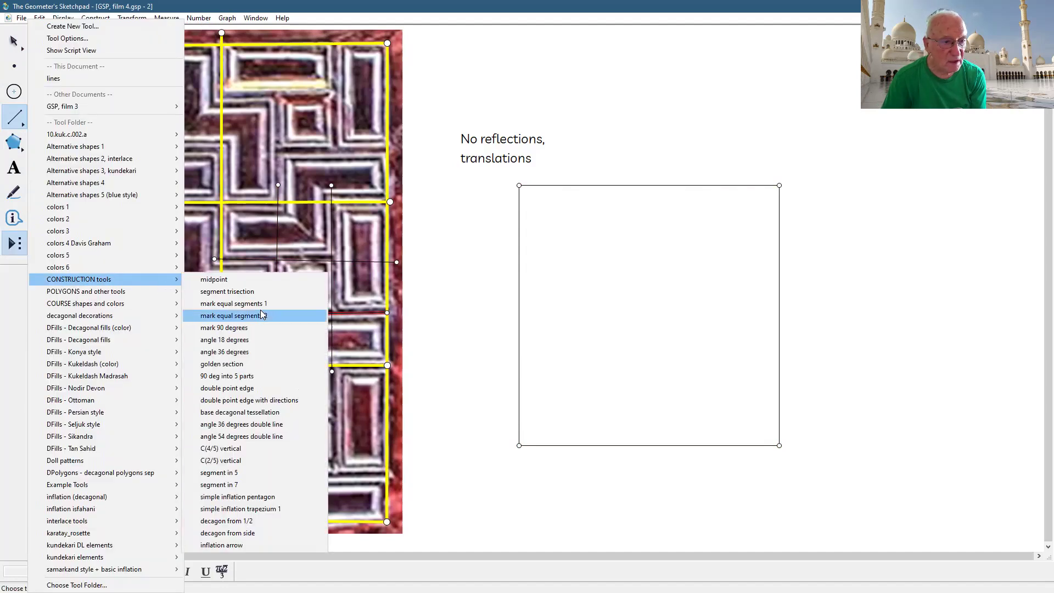
click(236, 293)
click(520, 186)
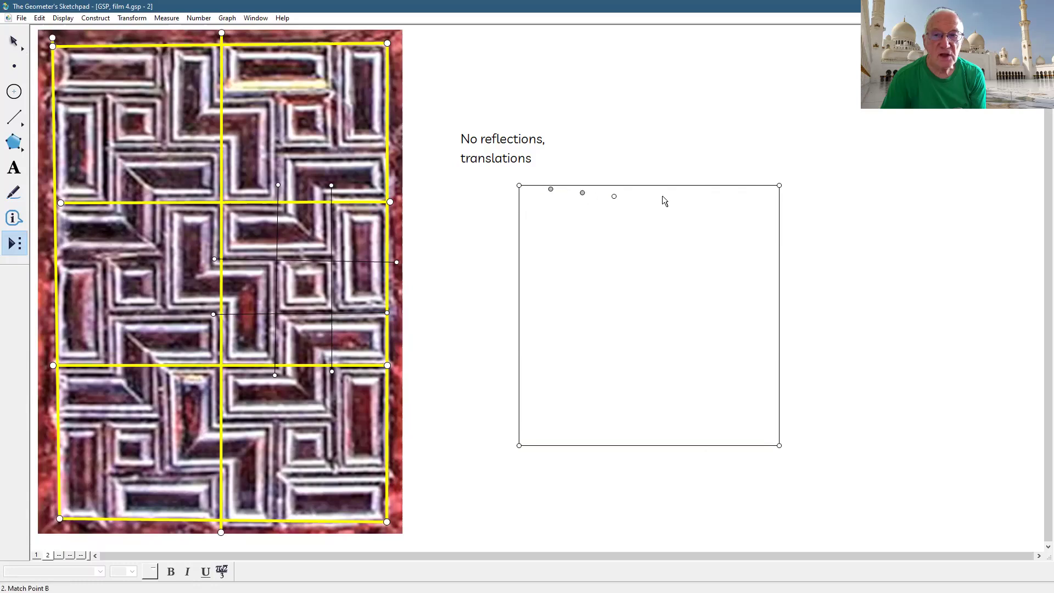
click(779, 186)
click(780, 188)
click(779, 446)
click(778, 446)
click(518, 446)
click(519, 445)
click(519, 186)
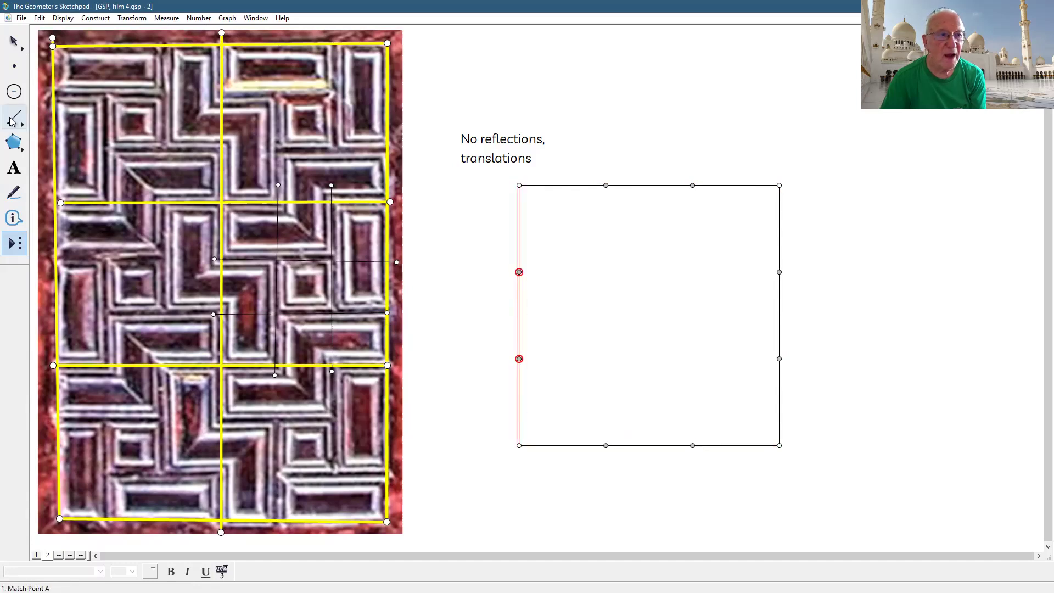
Step: Connect opposite trisection points with two vertical and two horizontal segments to form a three-by-three grid in the square
click(13, 117)
mouse_move(606, 186)
mouse_down()
mouse_move(616, 409)
mouse_move(606, 445)
mouse_up()
drag(692, 186, 692, 446)
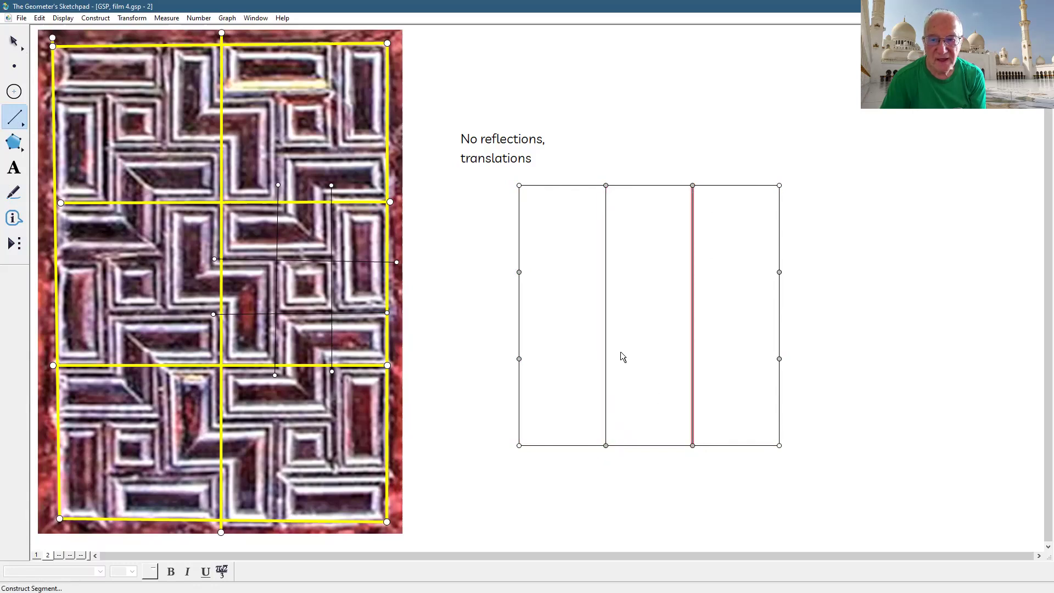
mouse_move(519, 272)
mouse_down()
mouse_move(760, 284)
mouse_move(780, 272)
mouse_up()
drag(519, 359, 779, 359)
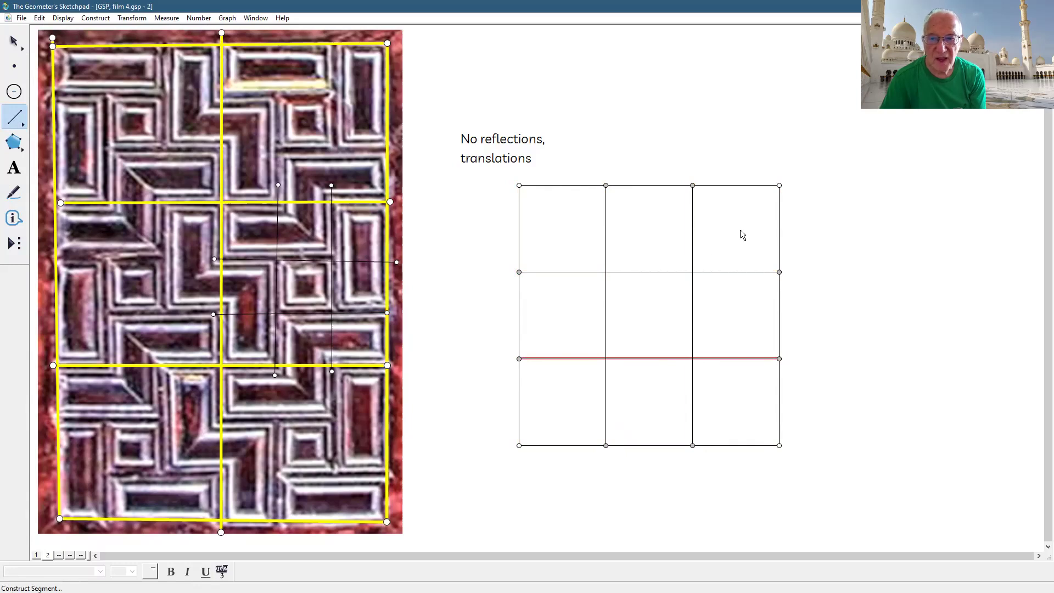
Step: Construct the square's centre as the midpoint of its rising diagonal, then hide the diagonal
drag(777, 186, 519, 446)
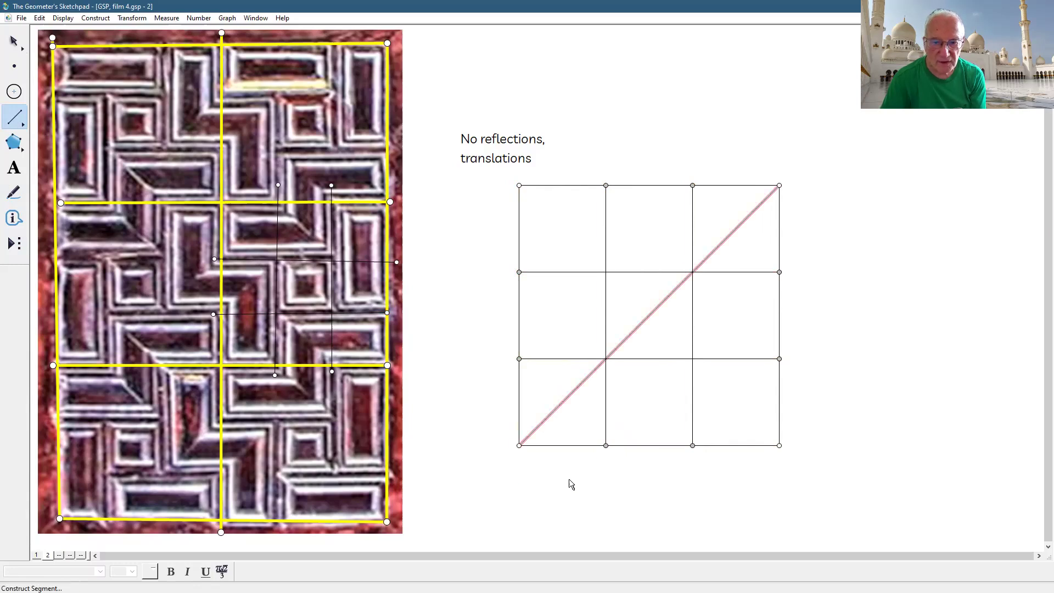
click(96, 18)
click(105, 42)
click(14, 41)
click(809, 280)
click(717, 250)
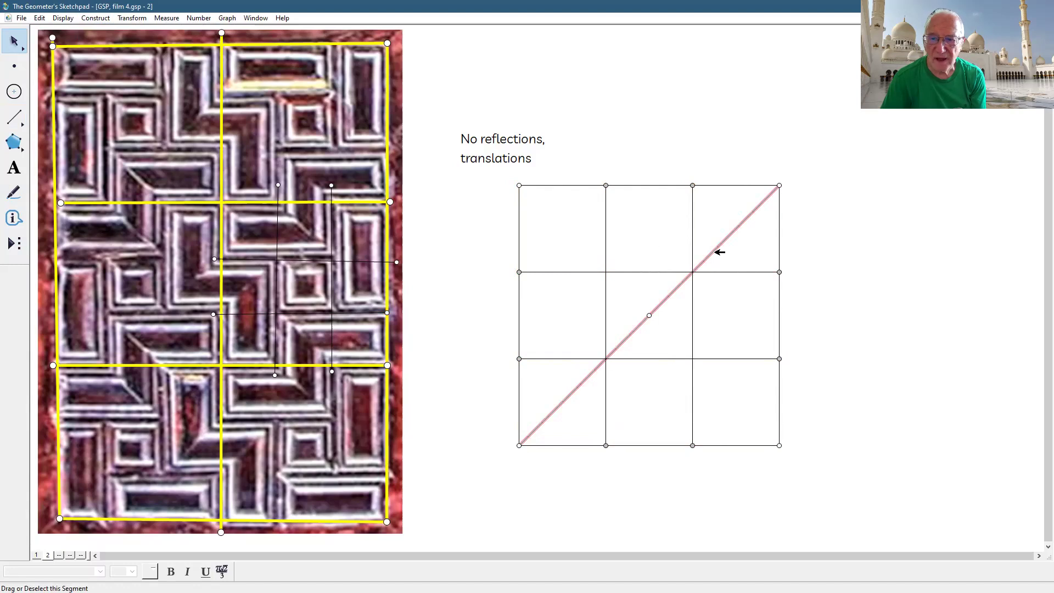
click(59, 19)
click(74, 83)
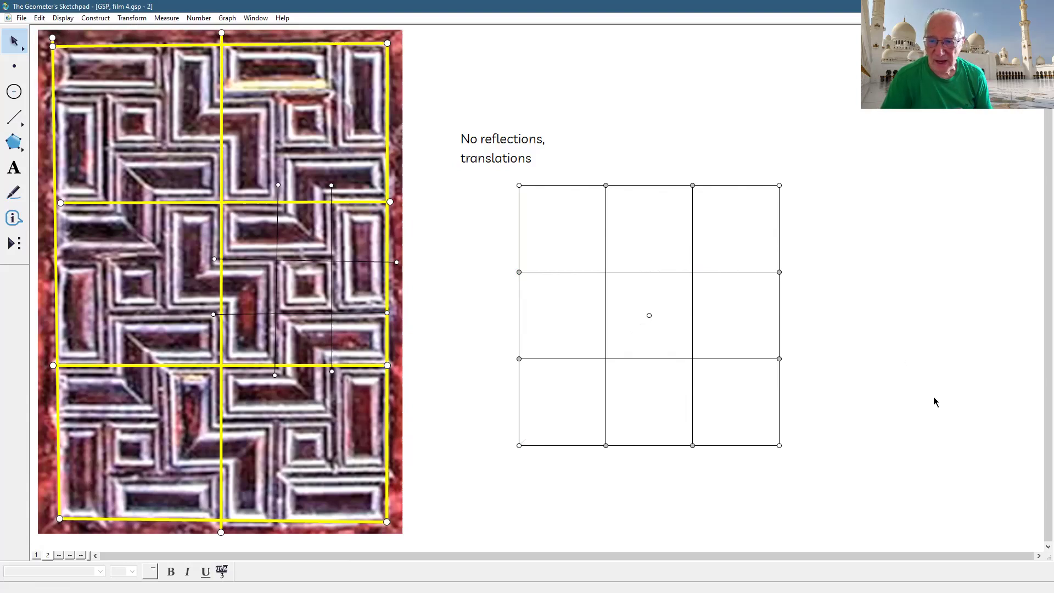
Step: Add a duplicate of page 2 to the document as a new page
click(21, 18)
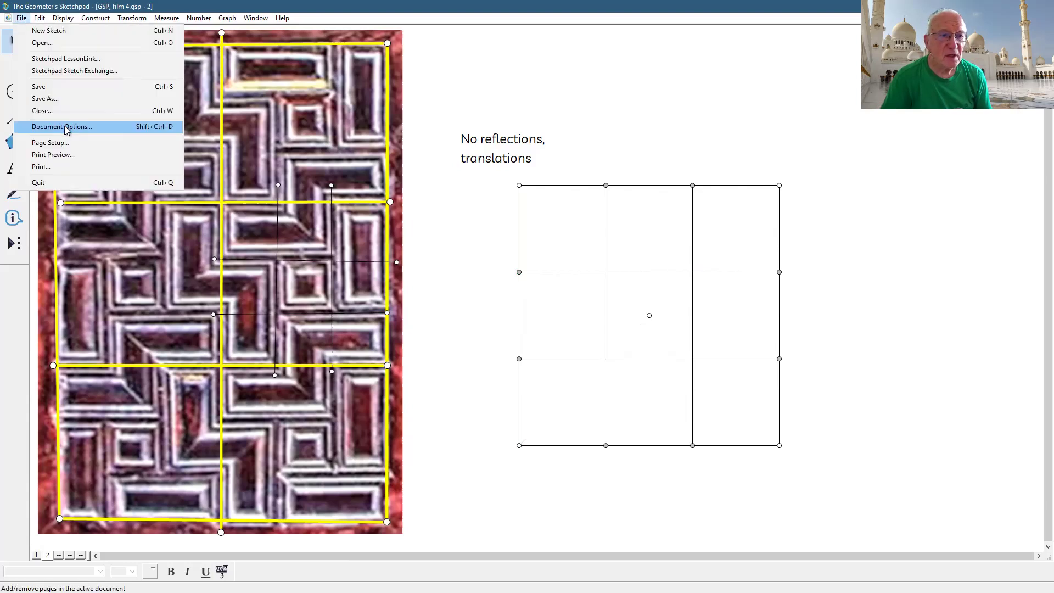
key(Return)
click(578, 182)
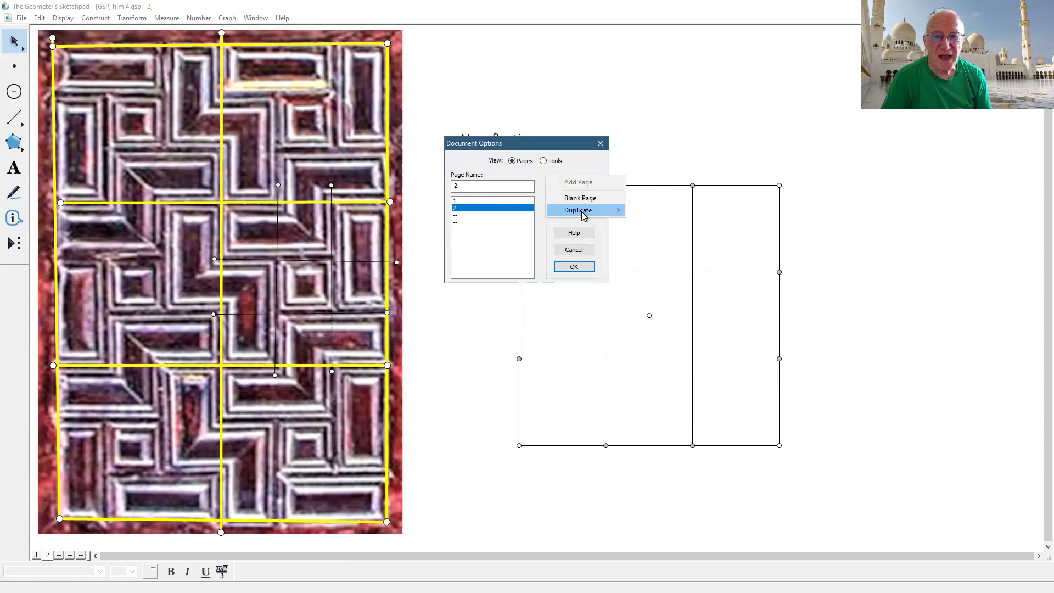
mouse_move(582, 212)
click(656, 233)
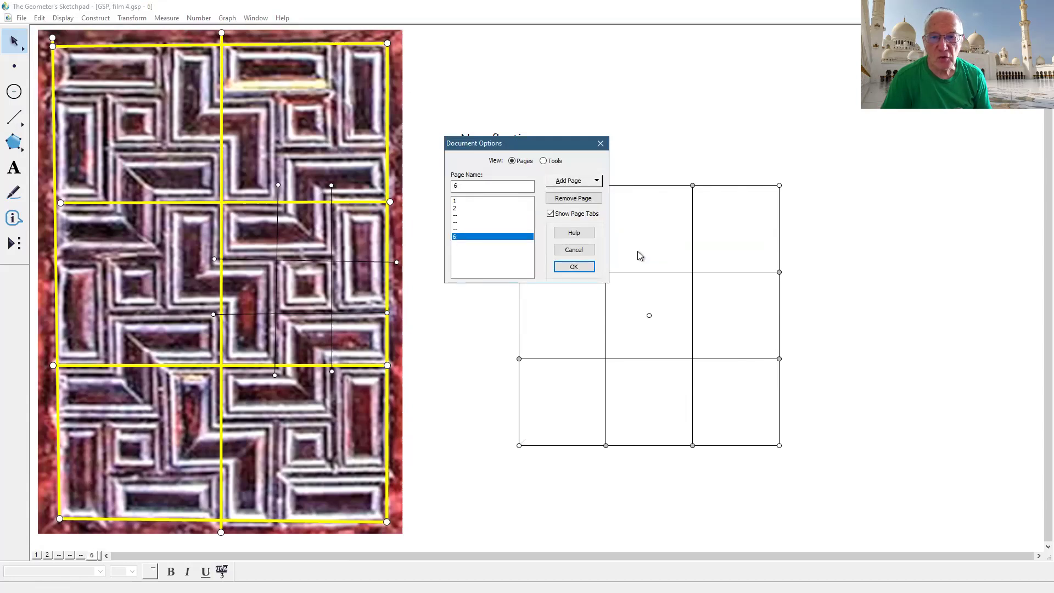
click(574, 267)
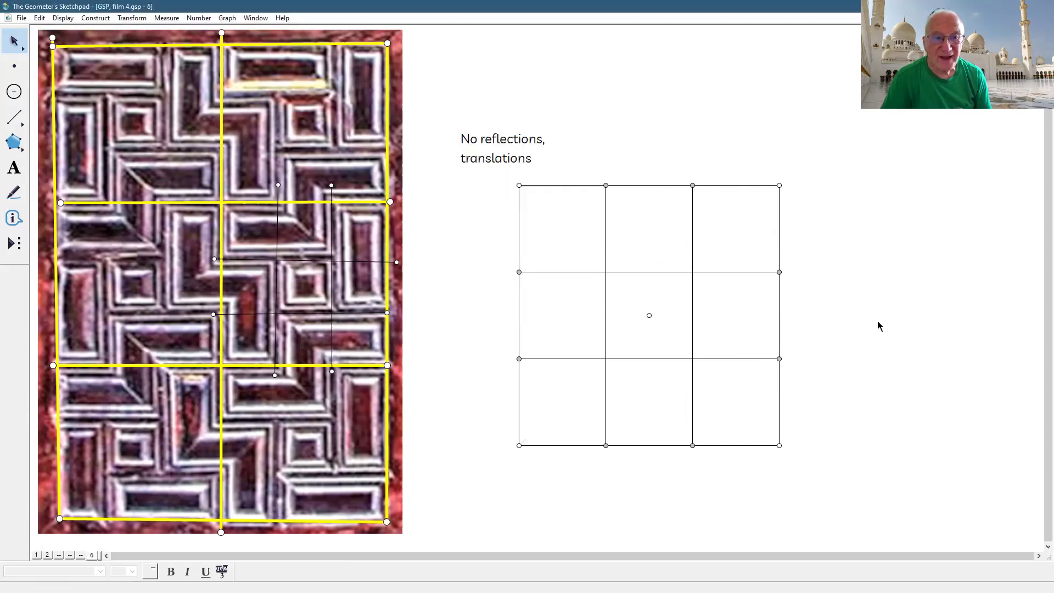
Step: Draw thicker black segments along the upper-left cell's top and left edges and two cells across the upper horizontal grid line
click(15, 117)
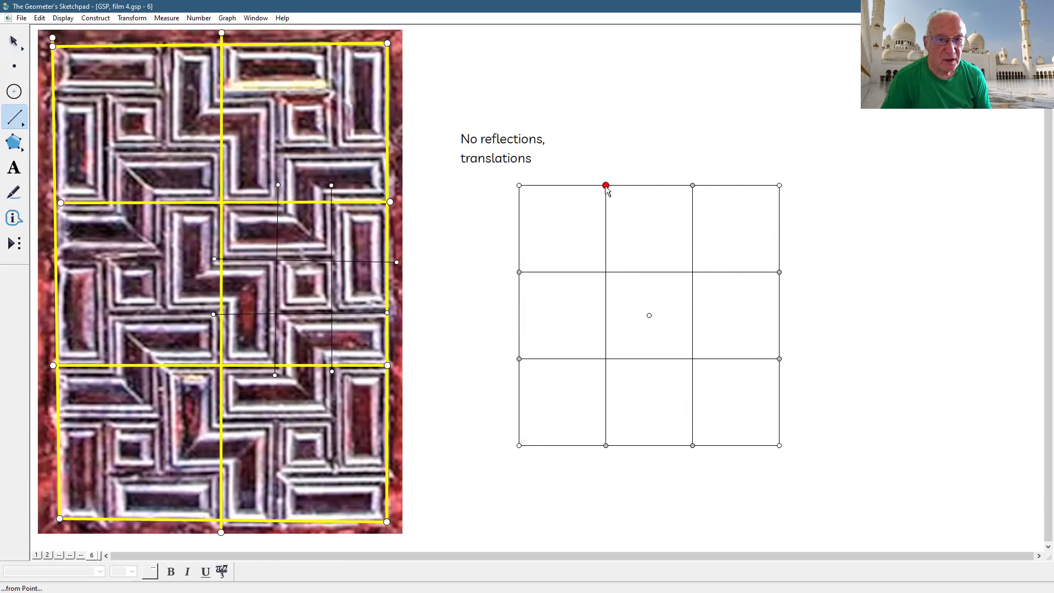
click(519, 186)
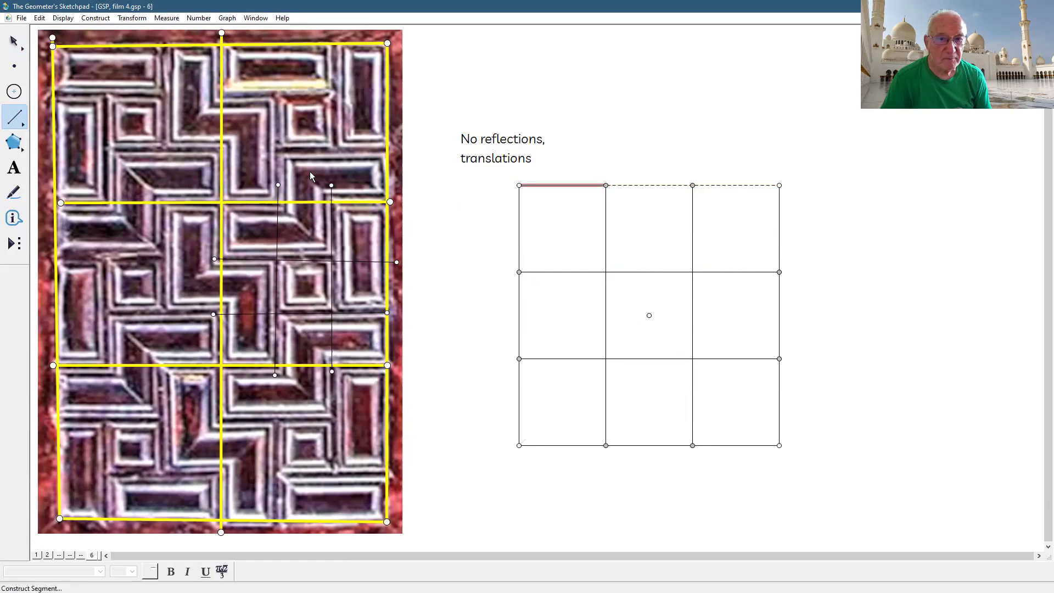
click(70, 21)
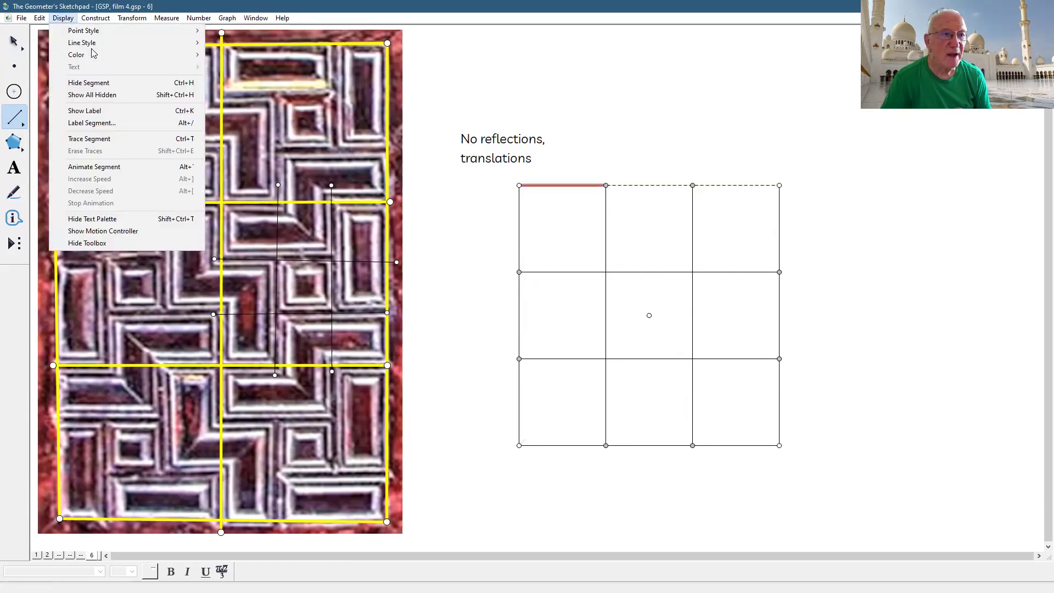
mouse_move(92, 47)
click(216, 69)
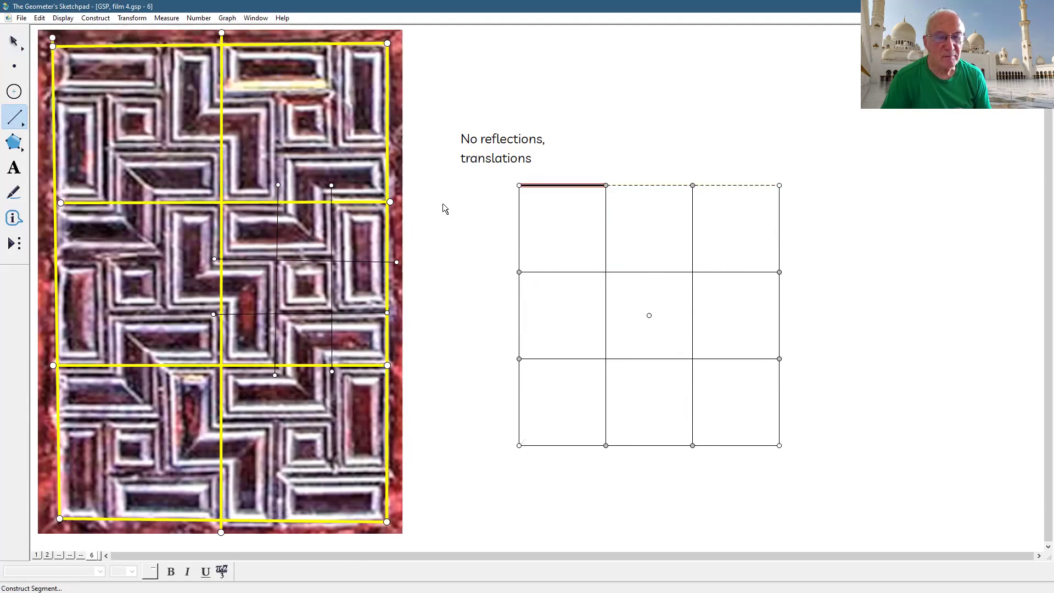
mouse_move(519, 187)
mouse_down()
mouse_move(520, 275)
mouse_move(693, 275)
mouse_up()
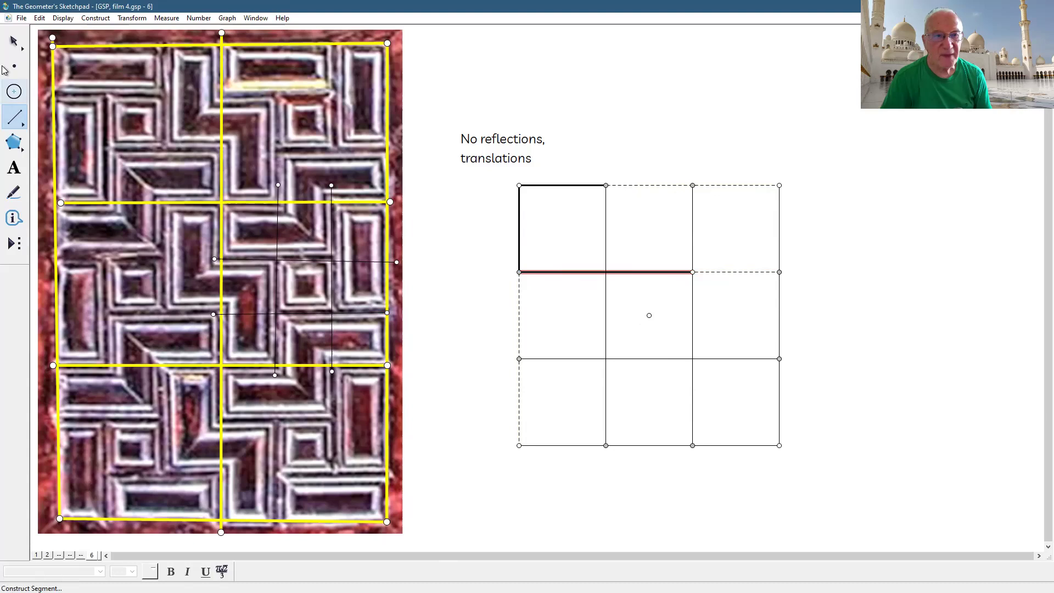
Step: Mark the square's centre point as rotation centre and rotate the three thick segments with their lower corner point by 90 degrees
click(14, 46)
click(883, 343)
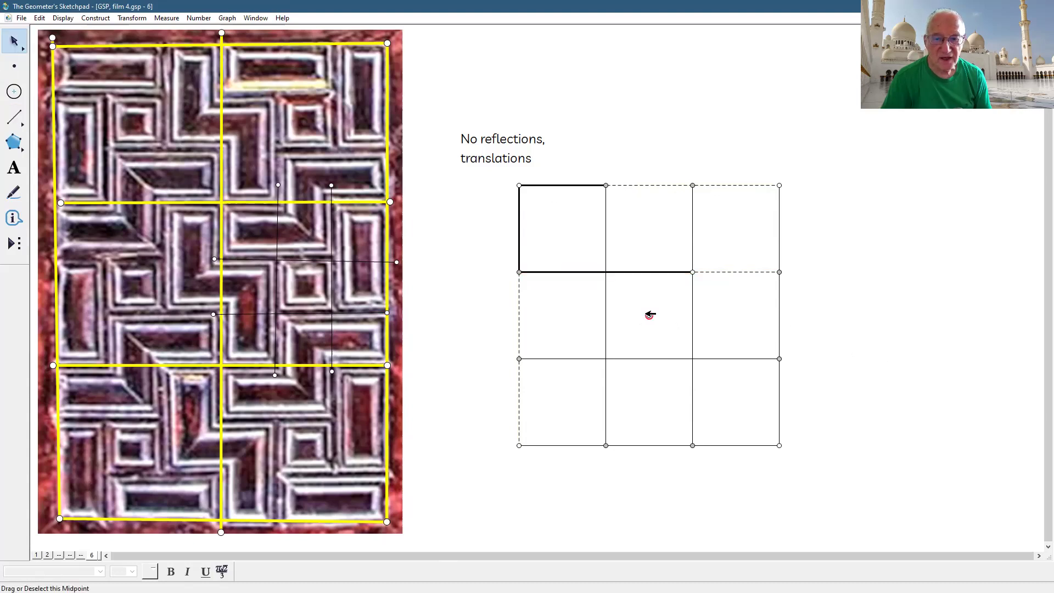
click(650, 274)
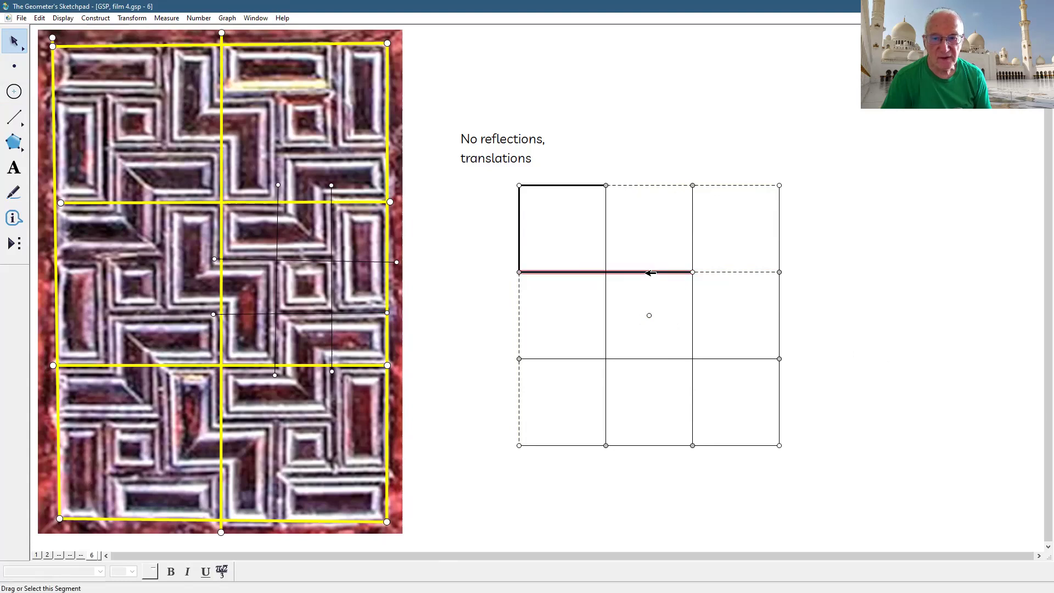
click(520, 271)
click(520, 257)
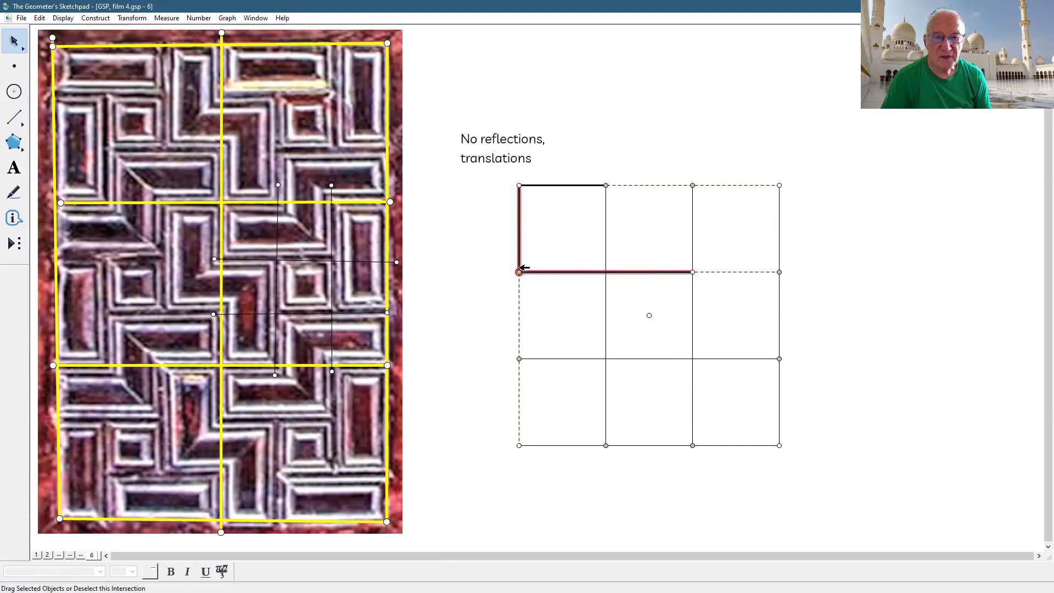
click(555, 186)
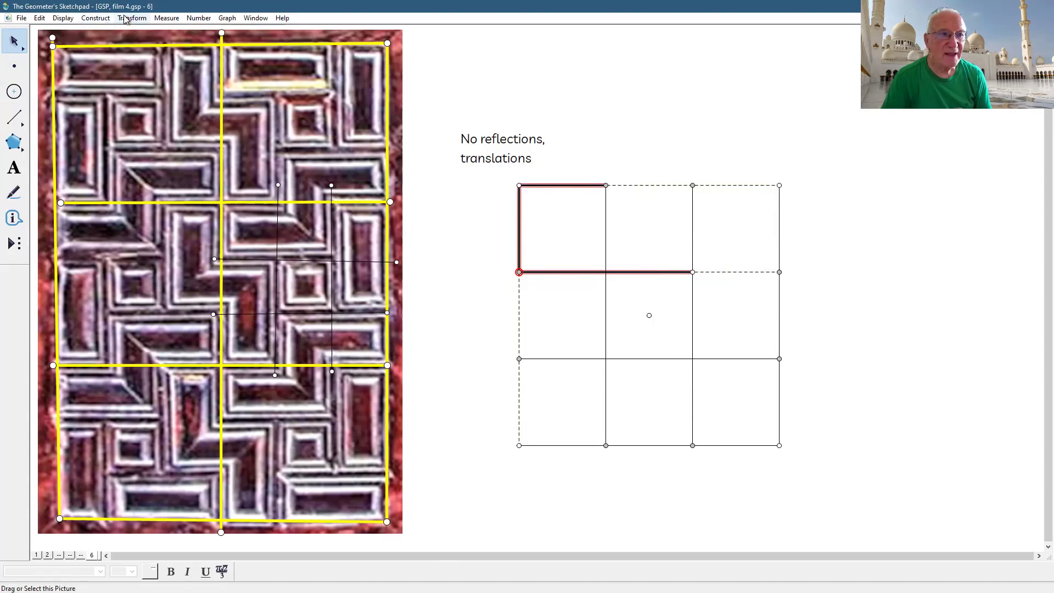
click(153, 121)
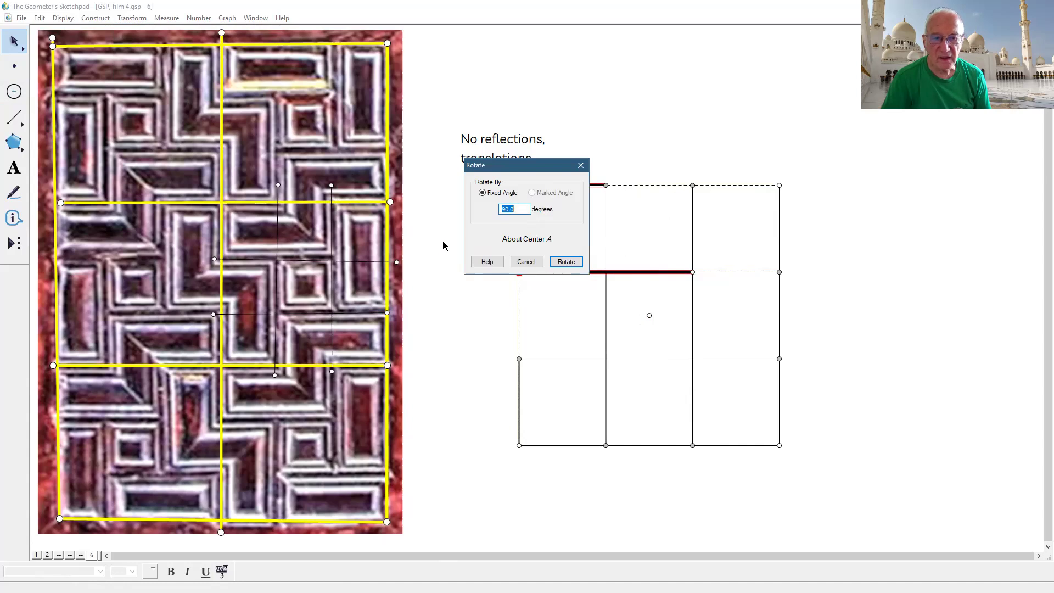
click(565, 262)
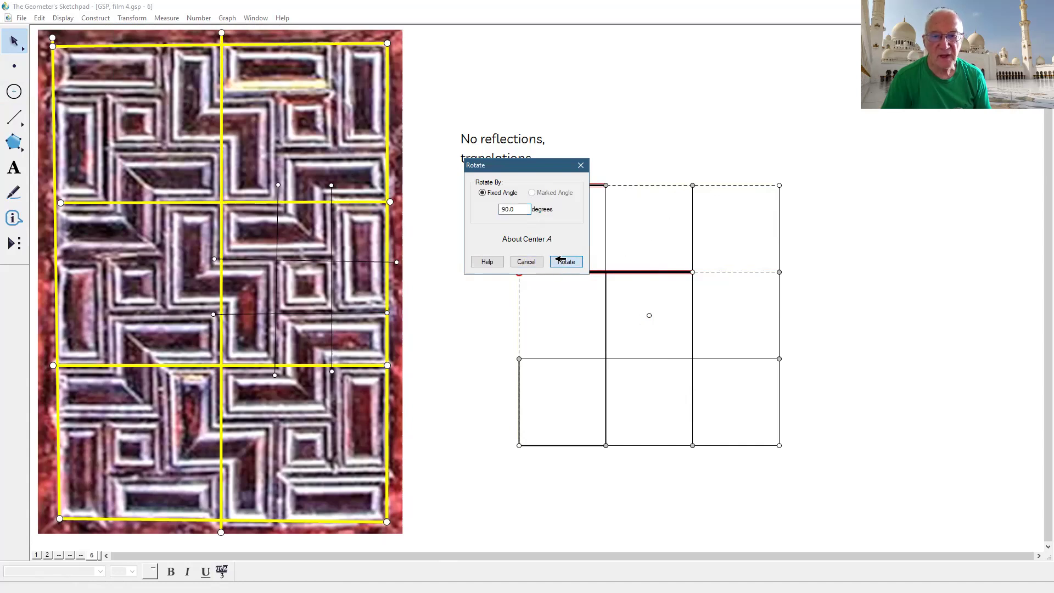
Step: Rotate each newest copy of the thick segments by another 90 degrees, twice, to complete the fourfold pattern
click(125, 19)
click(147, 121)
click(567, 262)
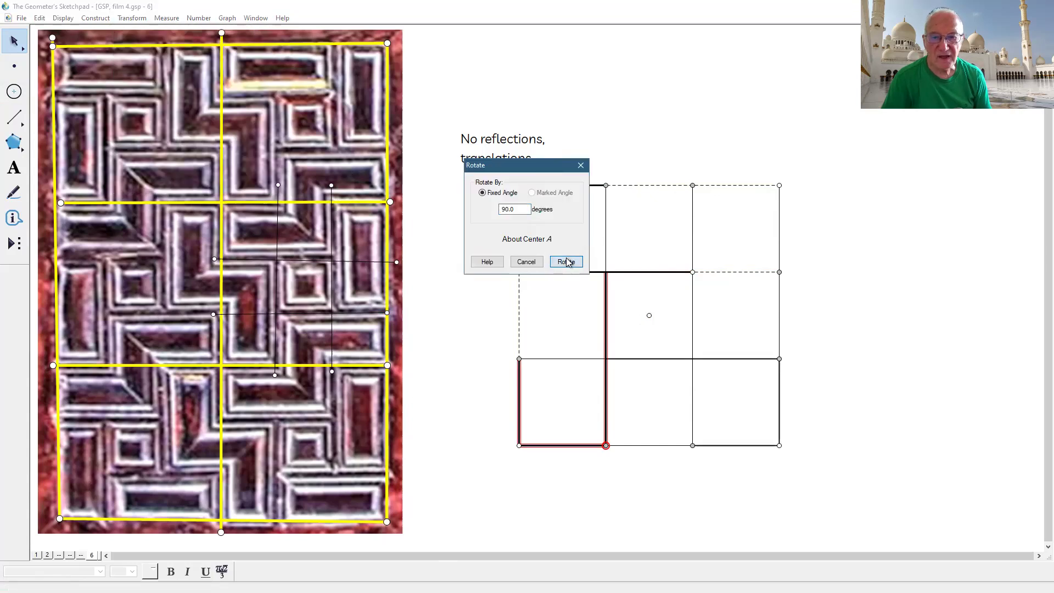
click(130, 18)
click(144, 114)
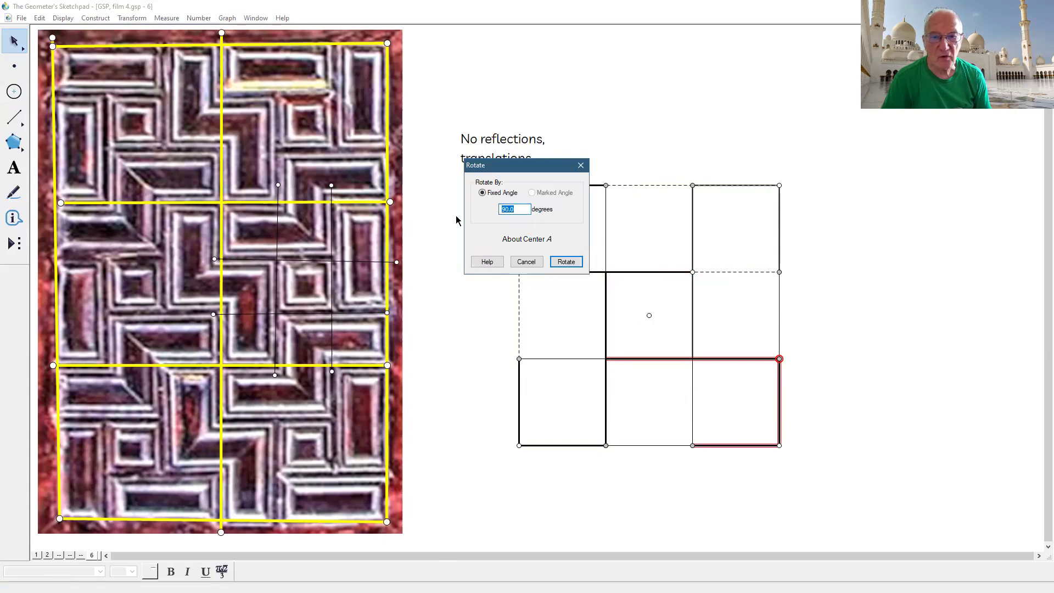
click(566, 262)
click(839, 298)
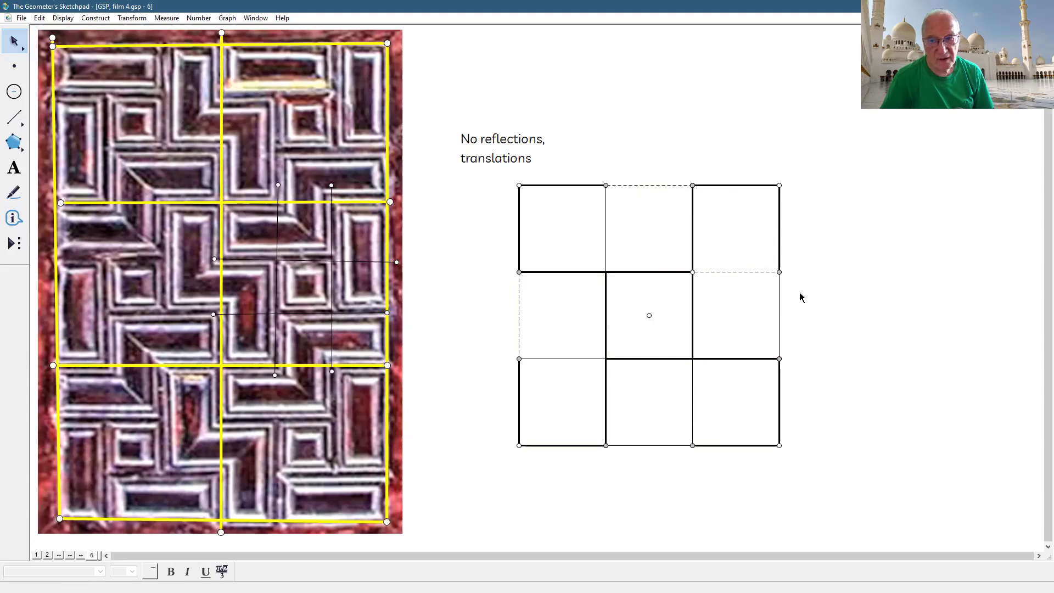
Step: Add a duplicate of page 6 to the document as a new page
click(21, 18)
click(52, 127)
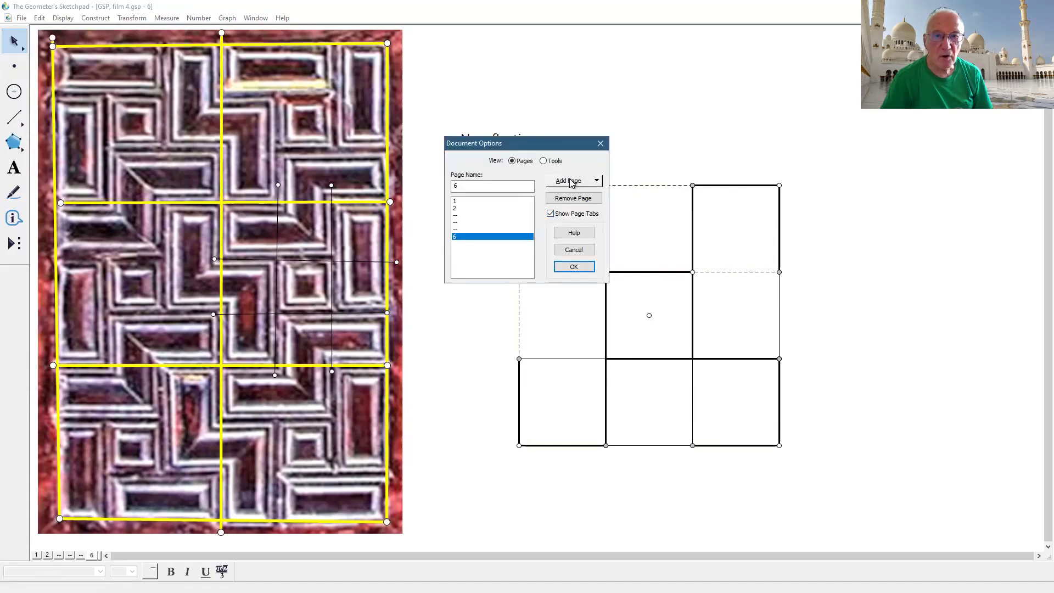
click(571, 181)
mouse_move(585, 210)
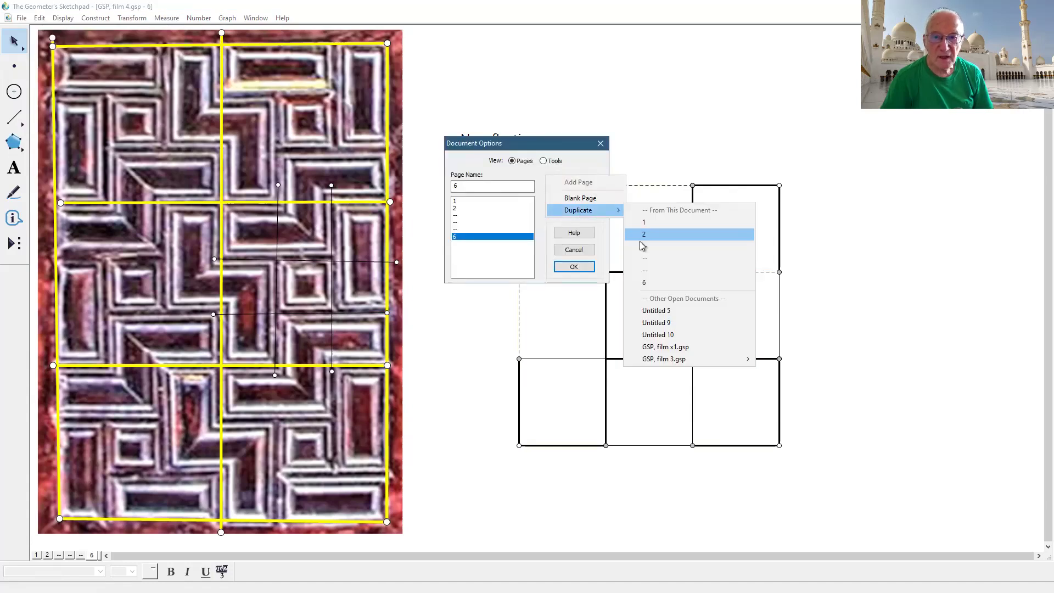
click(639, 282)
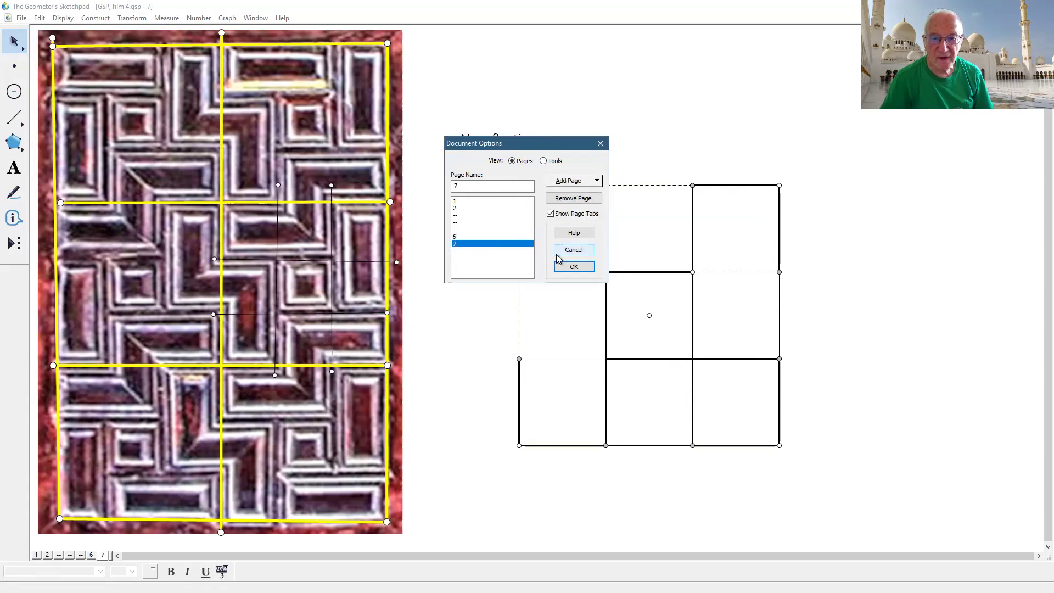
click(570, 266)
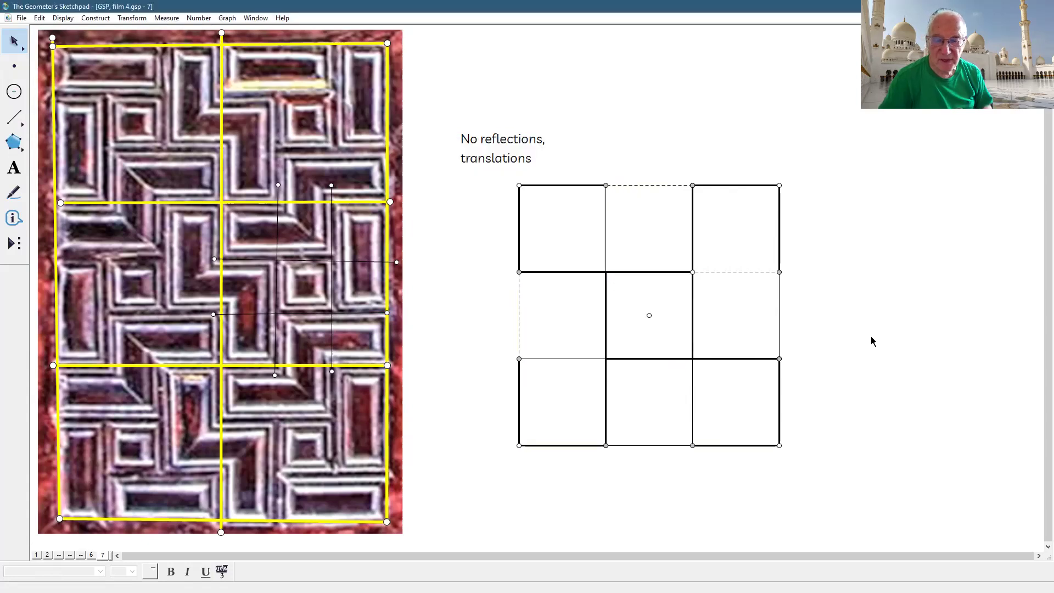
click(519, 314)
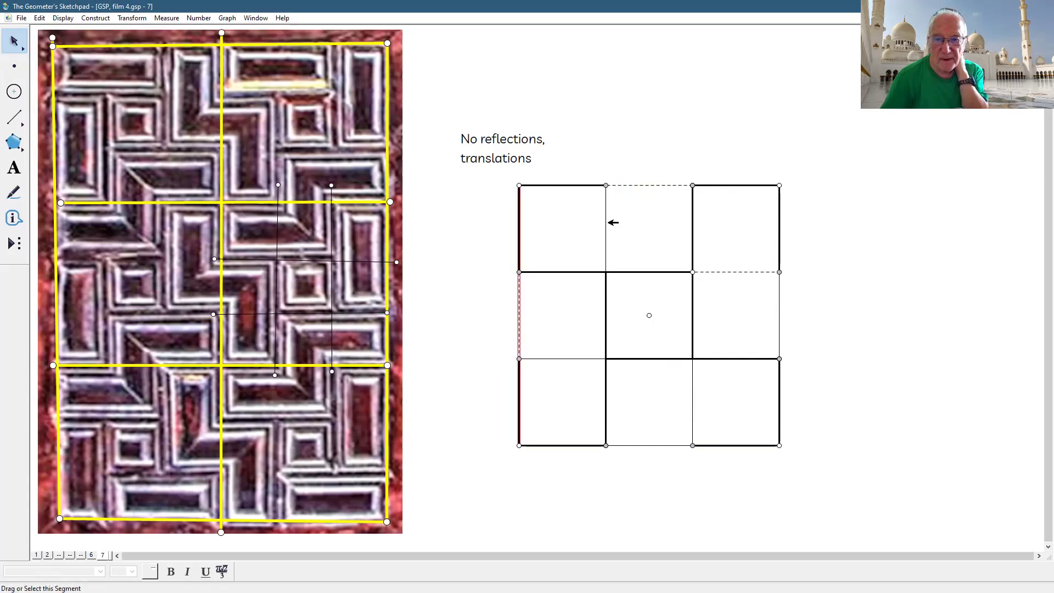
click(608, 223)
click(646, 185)
click(780, 299)
click(765, 272)
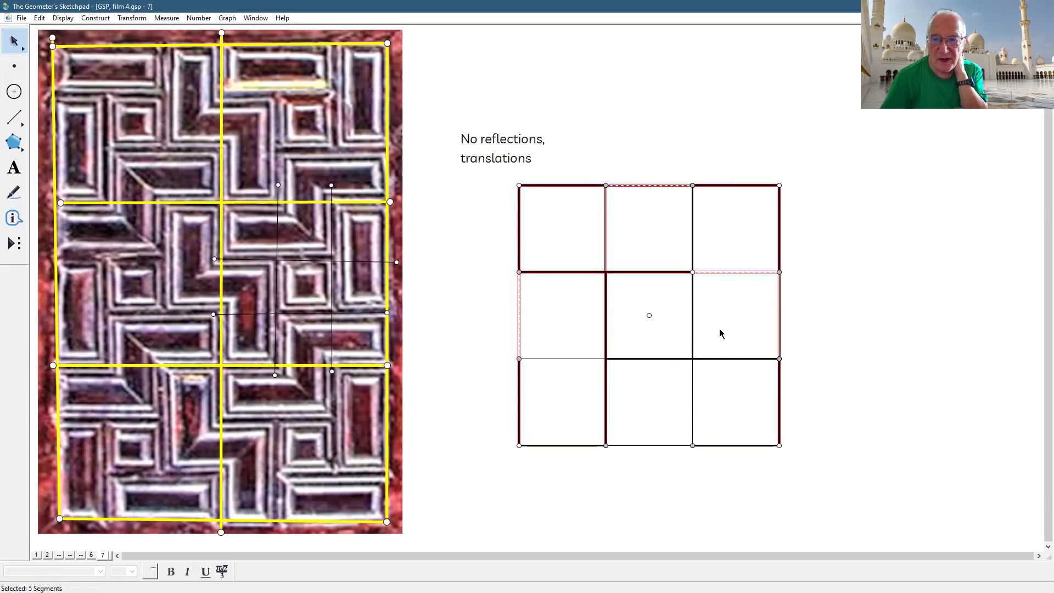
click(693, 382)
click(883, 344)
Step: Create a Hide/Show action button for the eight thin segments of the square's outline and inner grid, including the dashed ones
click(638, 186)
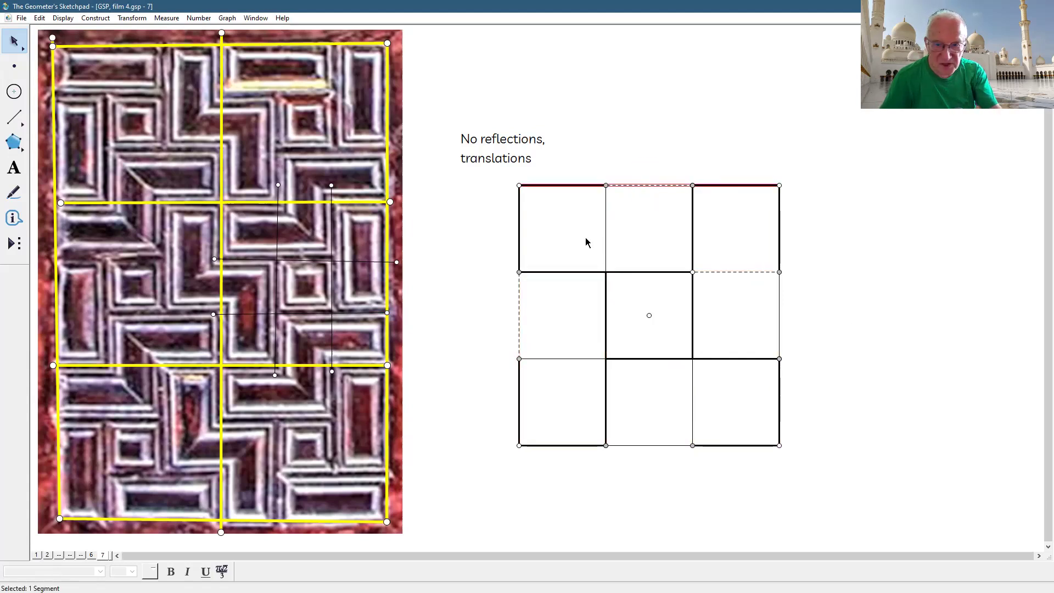
click(732, 272)
click(592, 359)
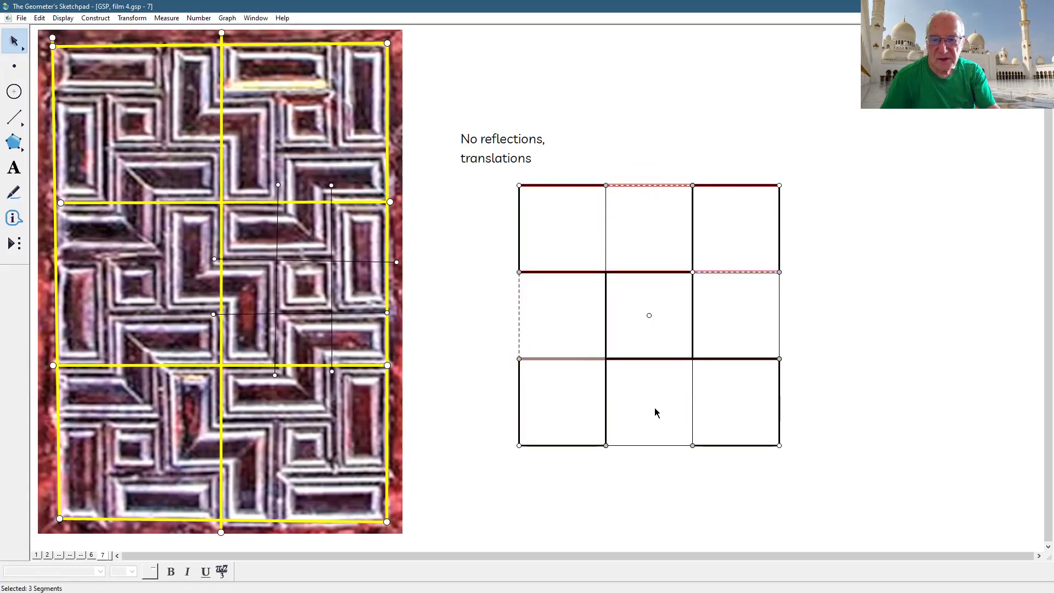
click(693, 401)
drag(600, 237, 640, 239)
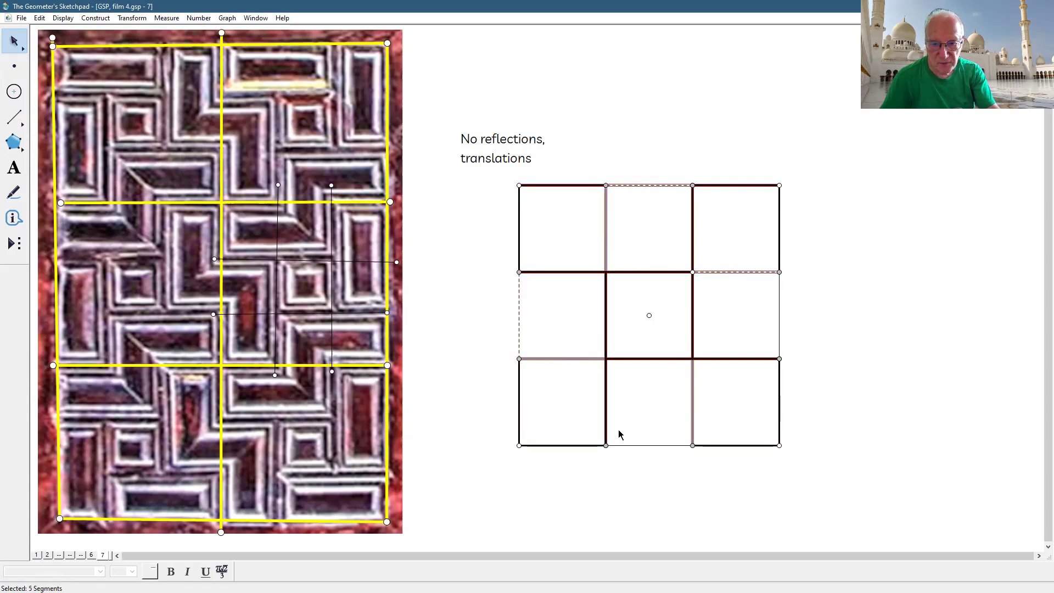
drag(505, 328, 548, 352)
drag(660, 426, 679, 468)
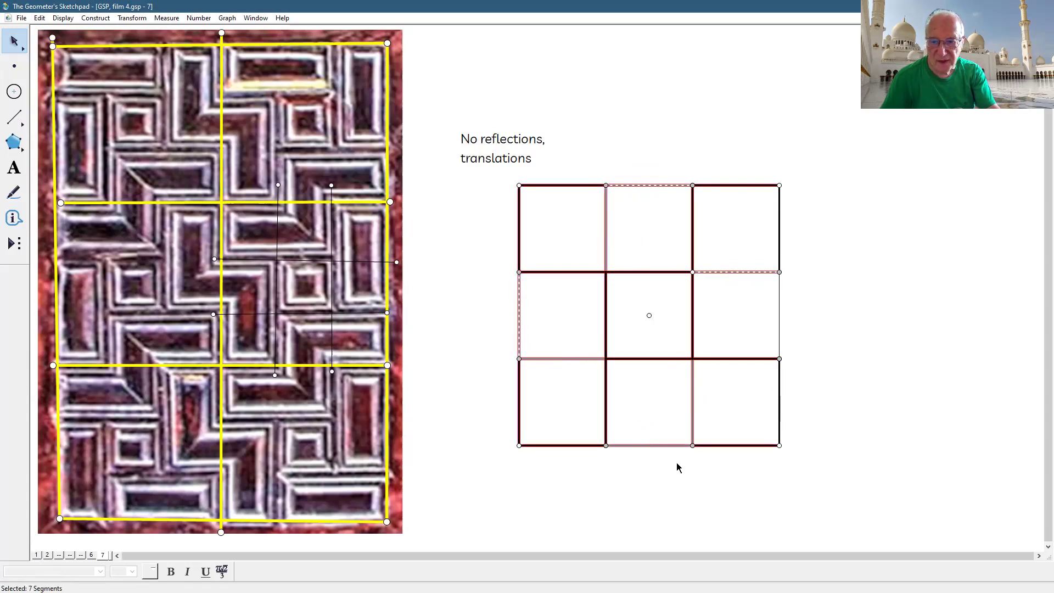
drag(753, 307, 790, 317)
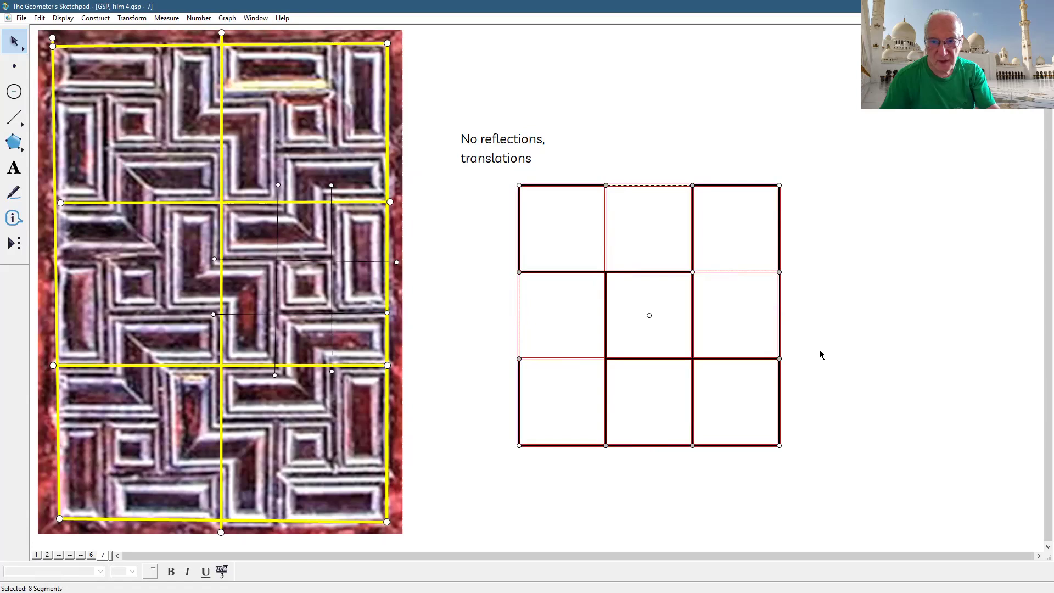
click(63, 18)
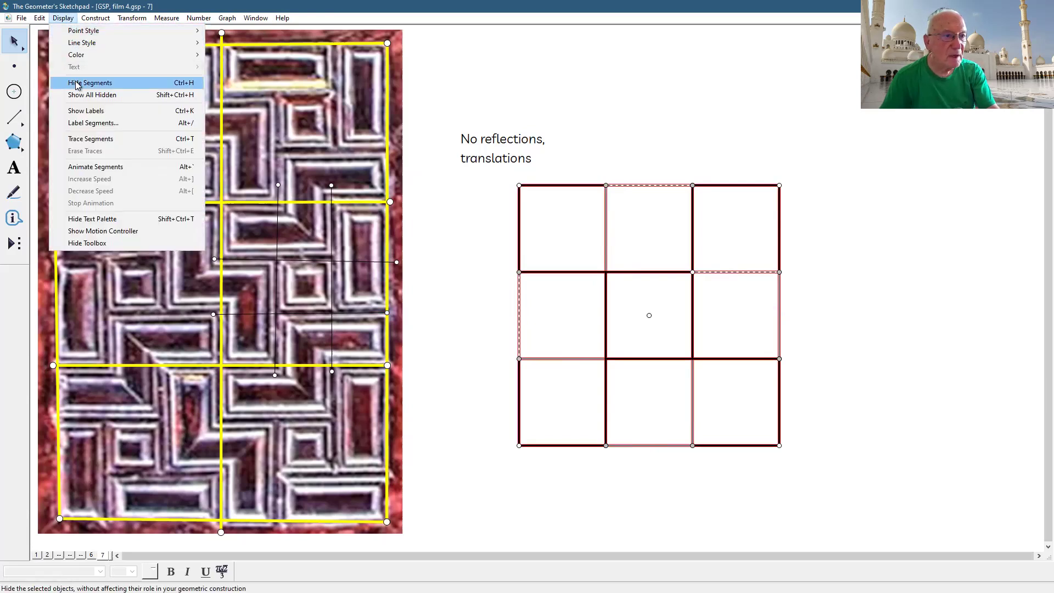
mouse_move(39, 18)
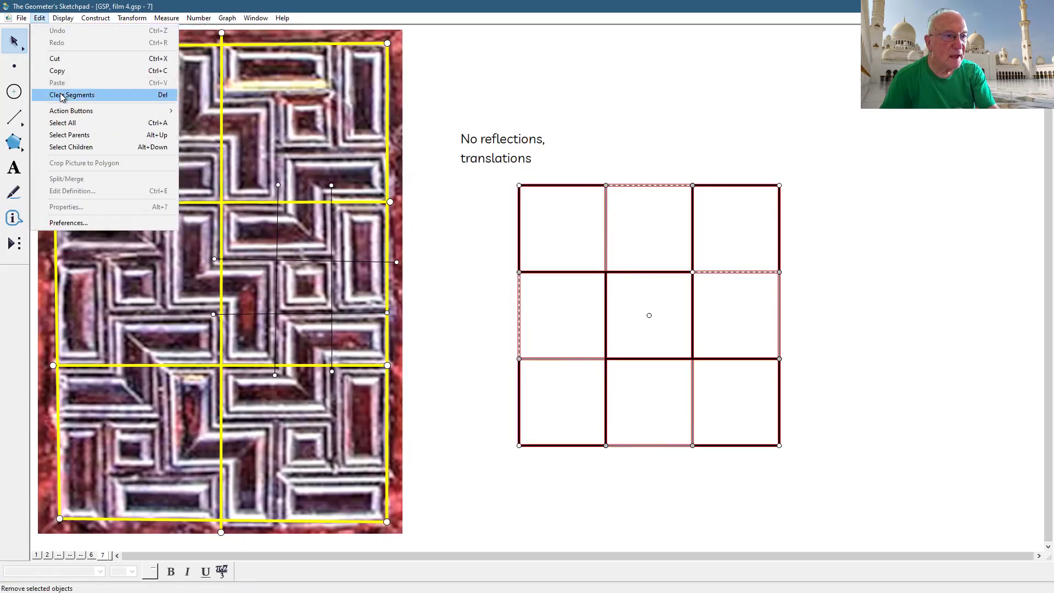
mouse_move(63, 110)
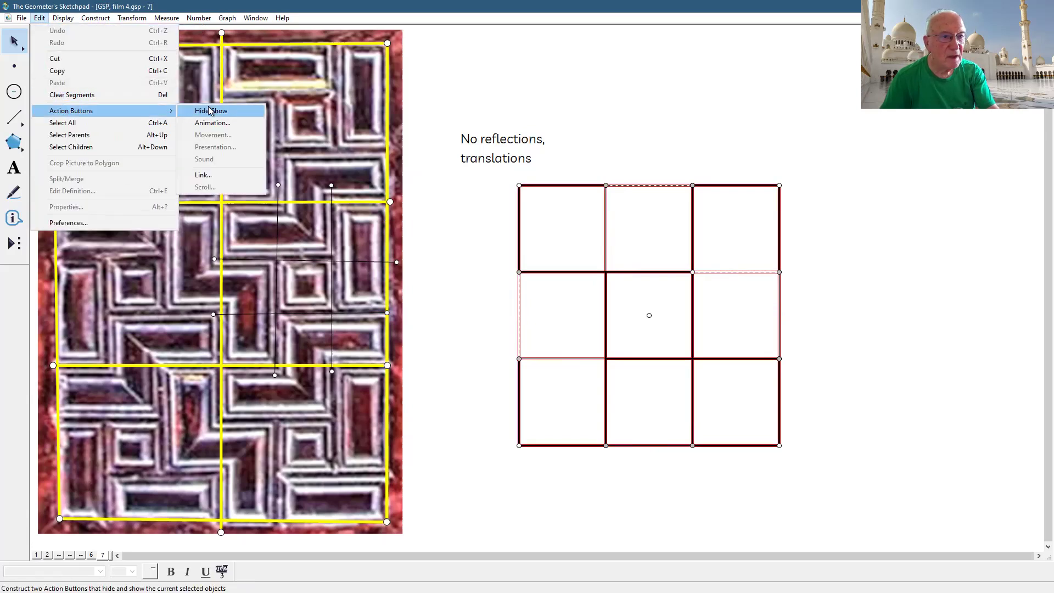
click(209, 112)
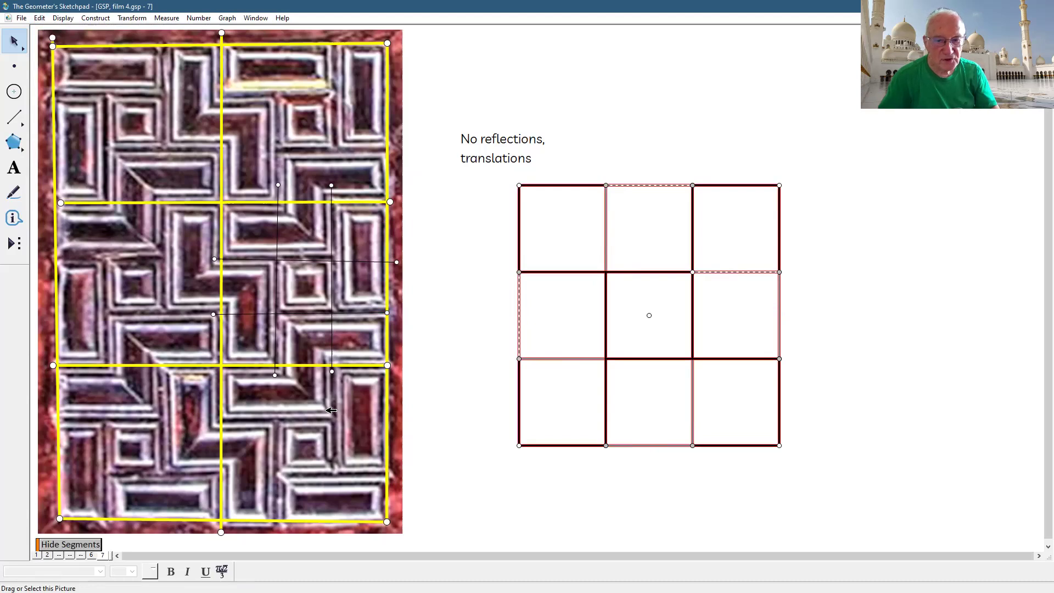
click(456, 388)
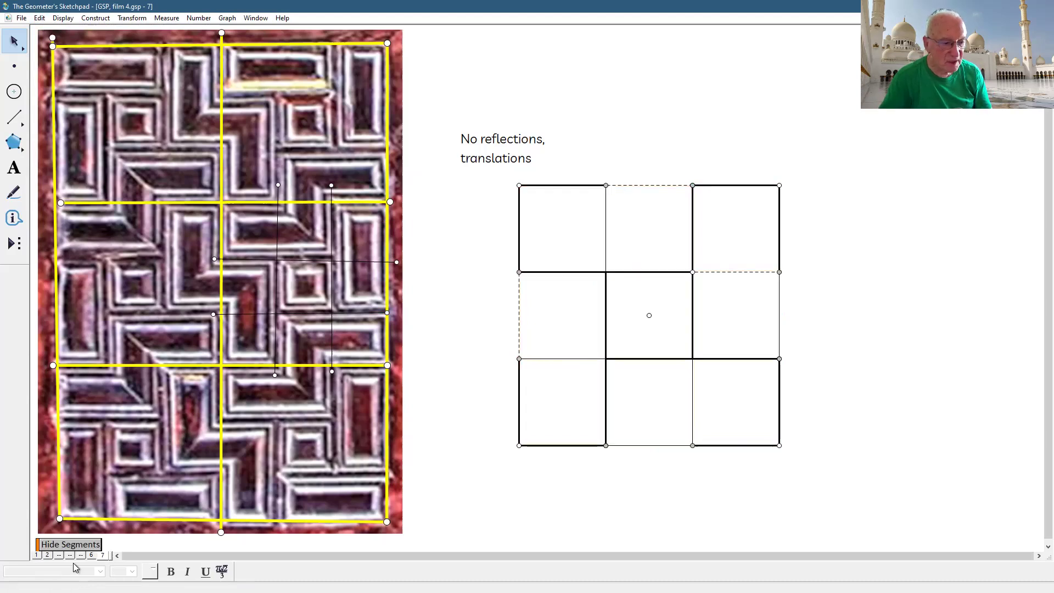
Step: Place the segments' Hide/Show button above the text note and test it by hiding the thin grid segments and showing them again
drag(58, 544, 472, 76)
click(562, 104)
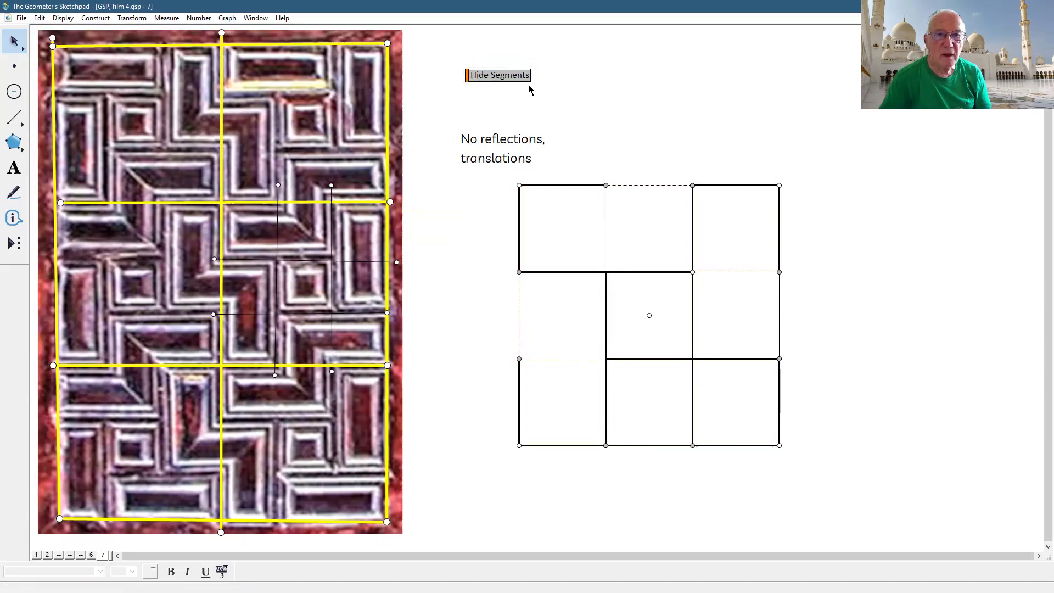
click(516, 78)
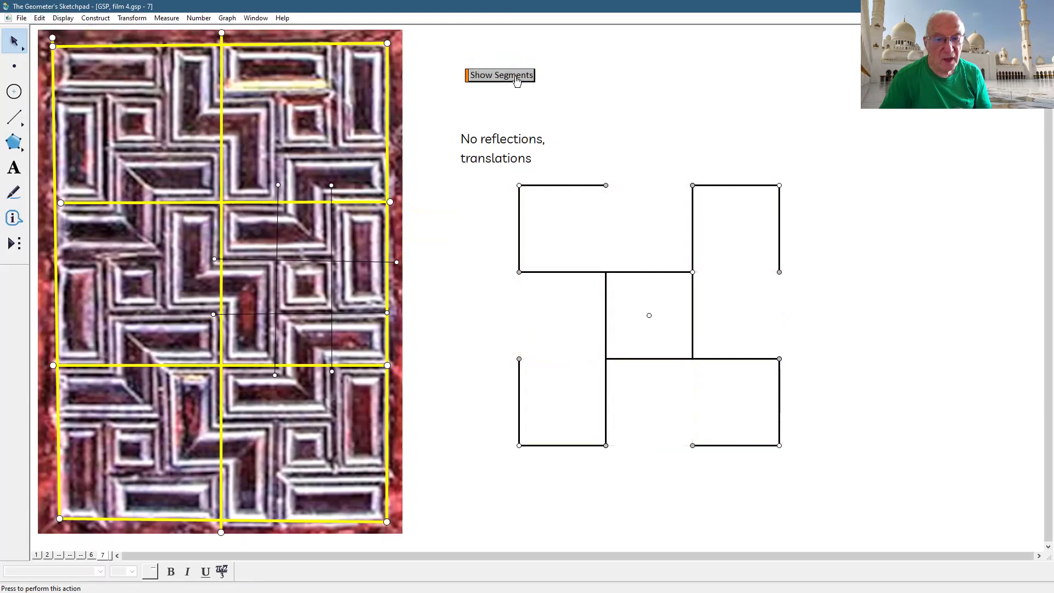
click(517, 78)
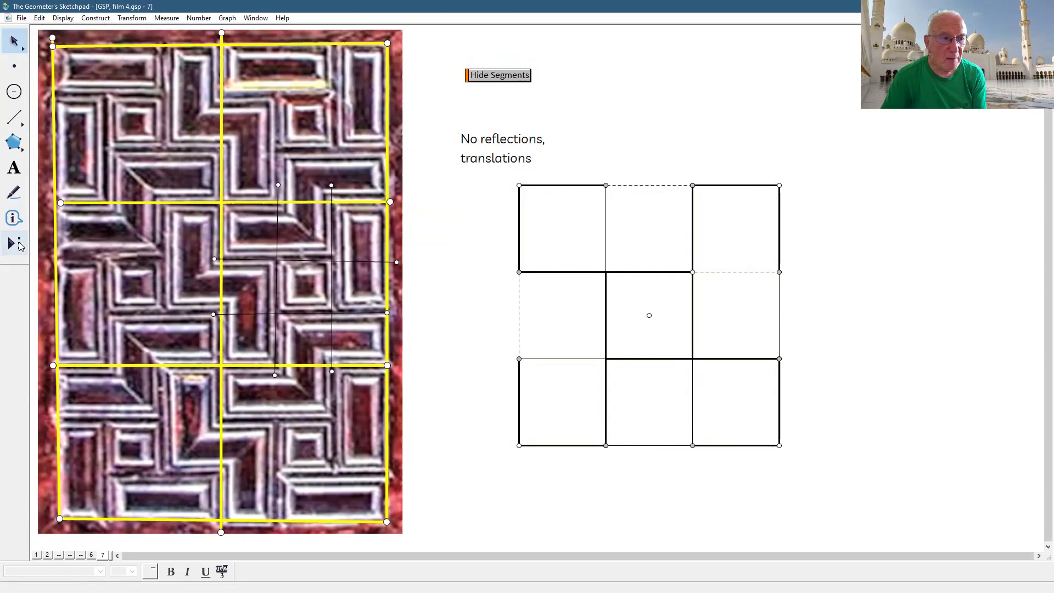
Step: Apply the custom tool "lines" to the two bottom corner points of the grid's lower-left cell
click(15, 244)
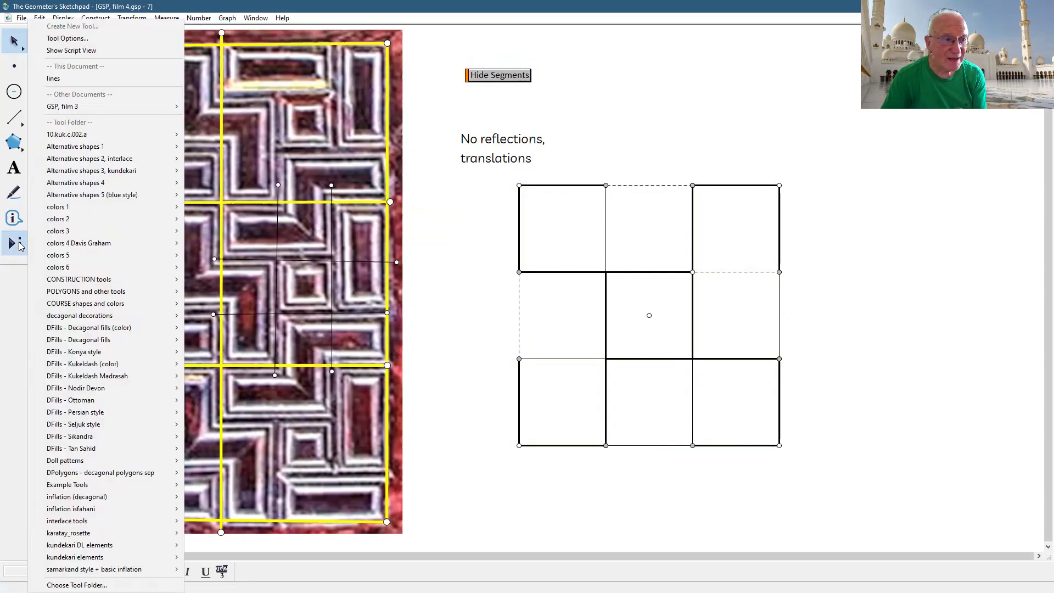
click(54, 78)
click(520, 445)
click(606, 445)
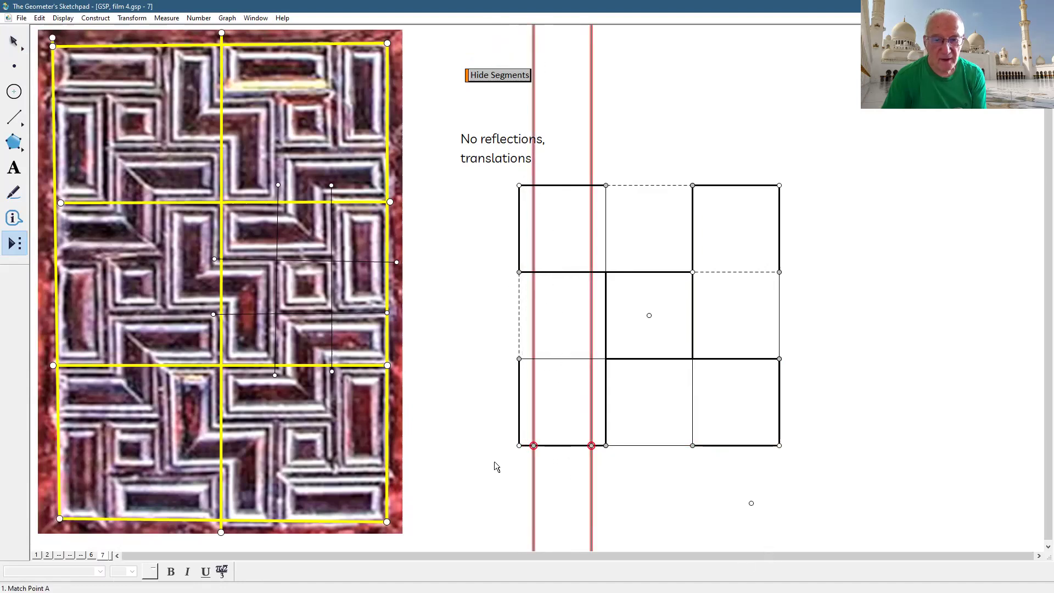
click(14, 42)
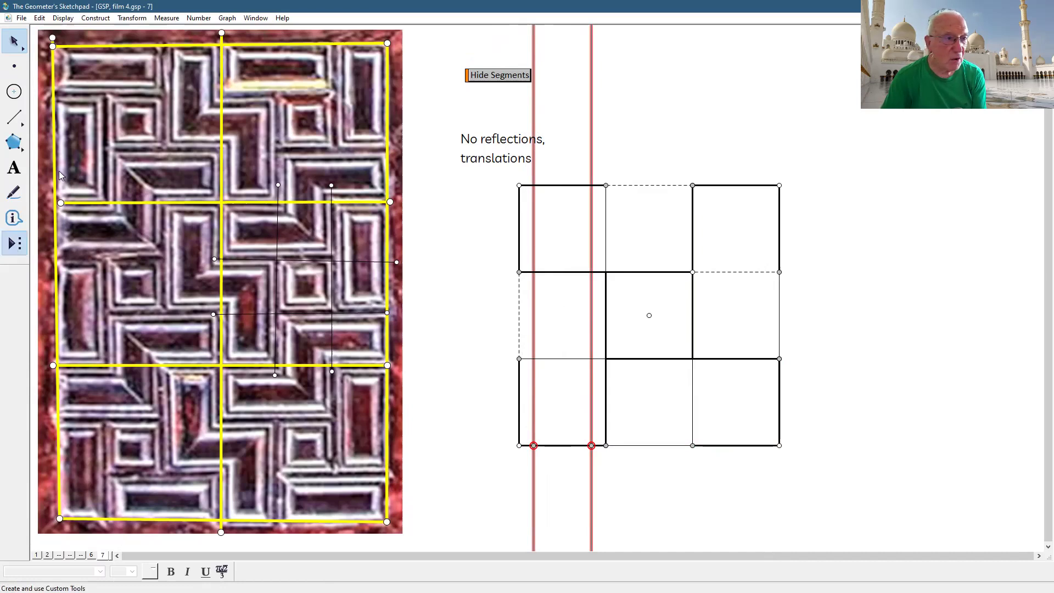
Step: Open the script view of the custom tool "lines" and clear the selection of the newly constructed lines
click(13, 243)
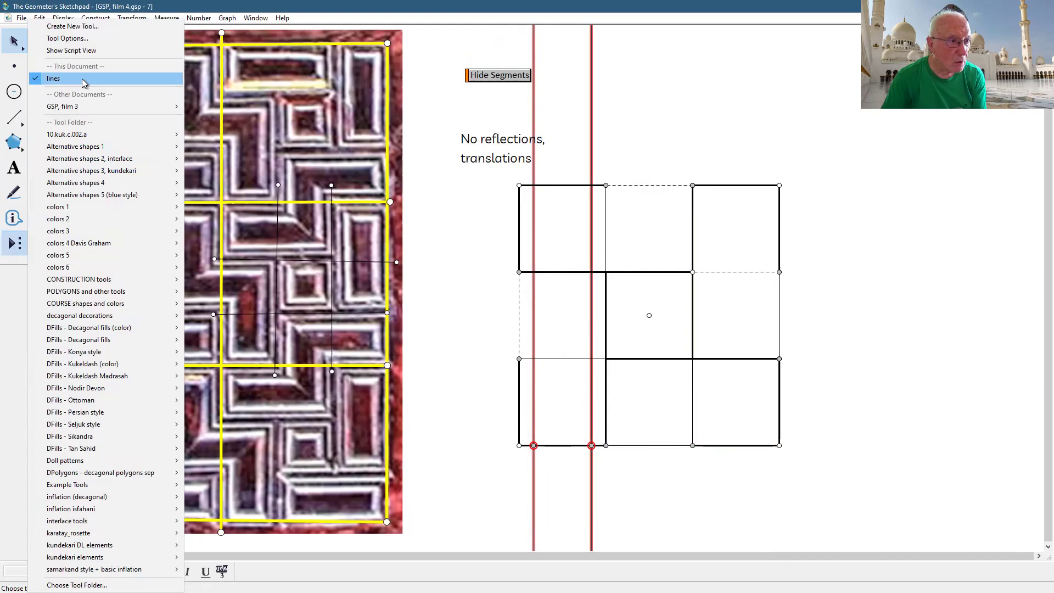
click(3, 274)
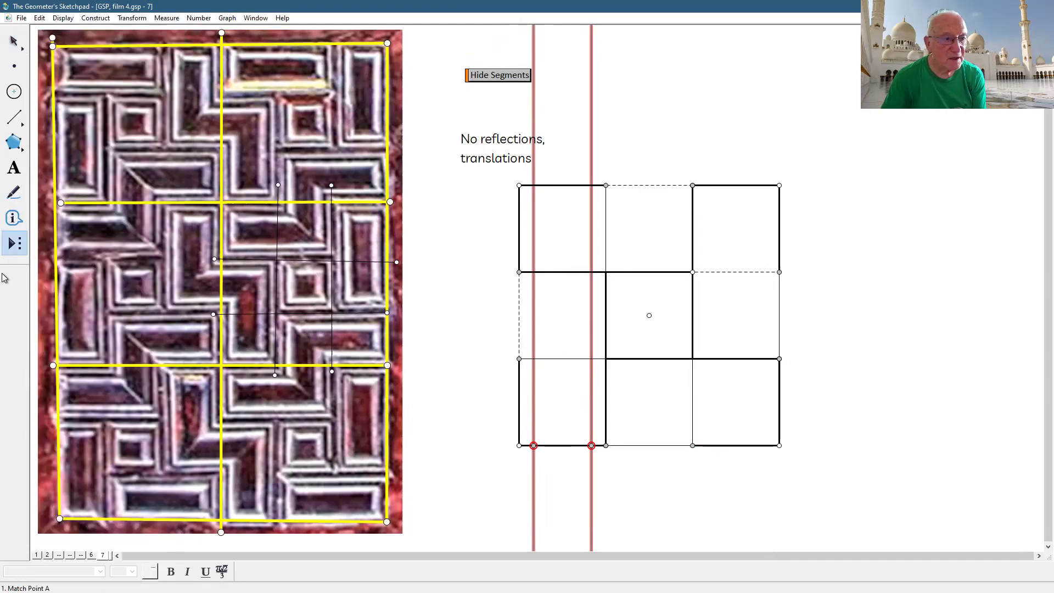
click(14, 244)
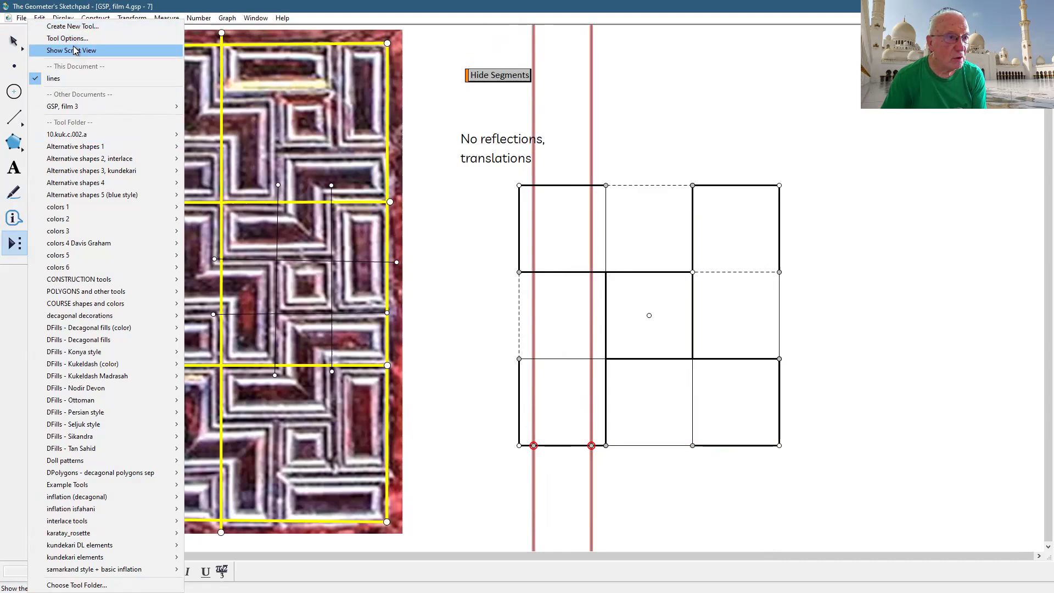
click(73, 51)
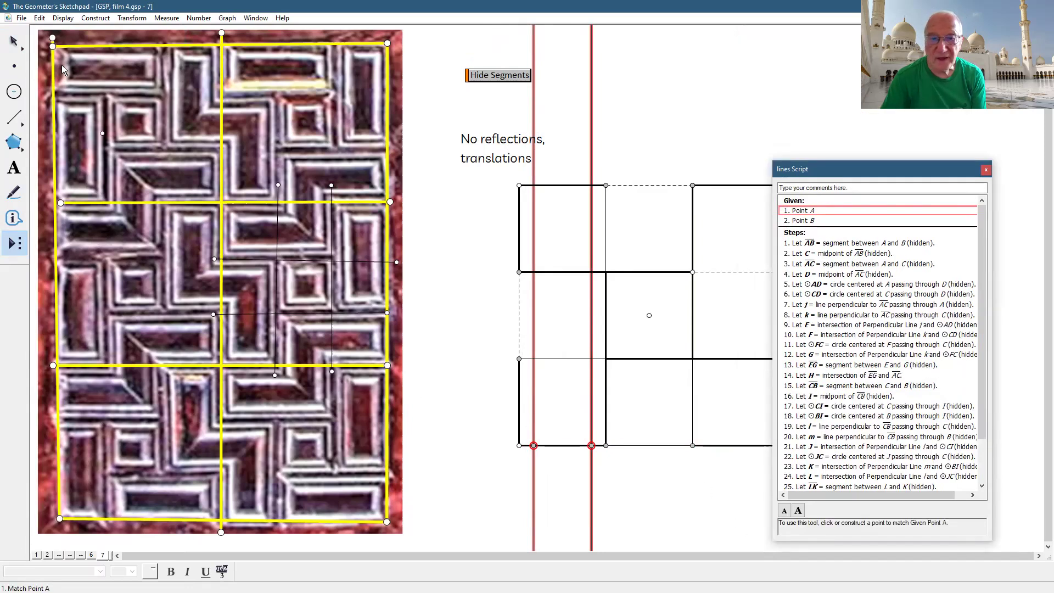
click(8, 35)
click(662, 483)
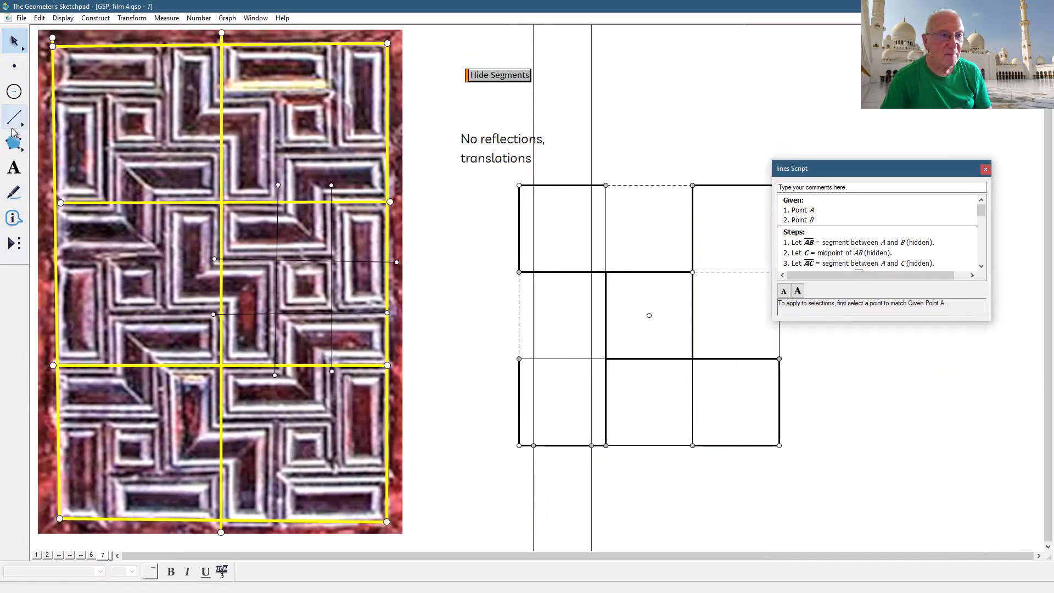
Step: Construct two free points below the grid's lower-right corner as the script's given points A and B
click(14, 66)
click(731, 517)
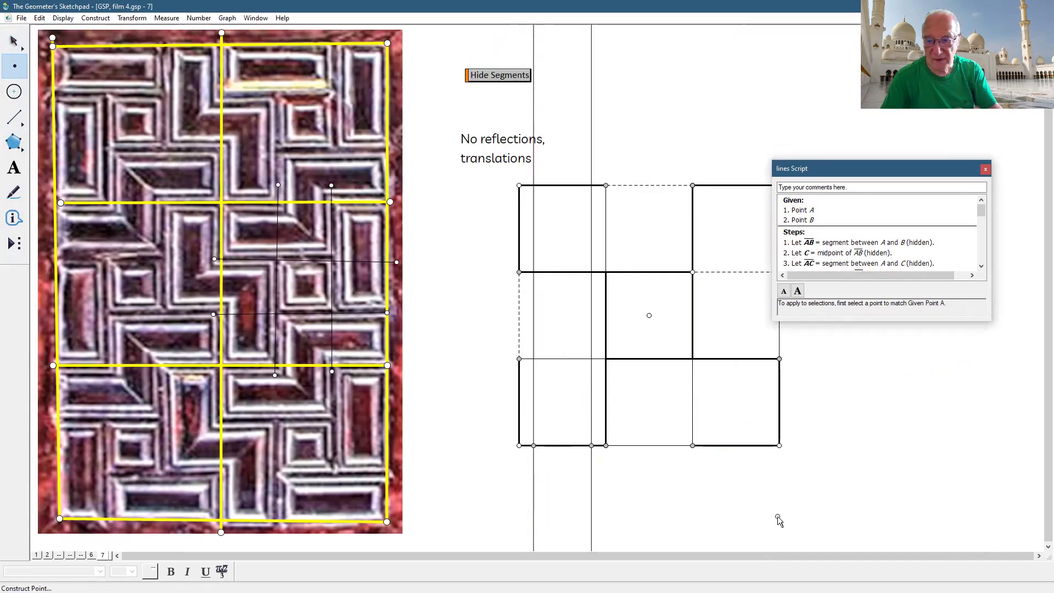
click(777, 516)
click(850, 512)
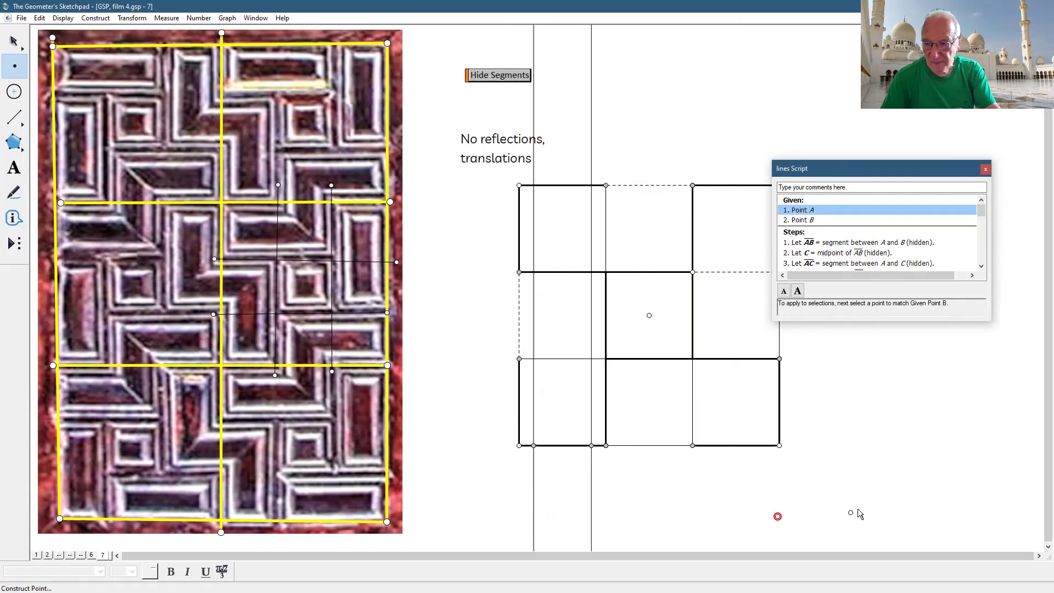
click(860, 511)
click(746, 532)
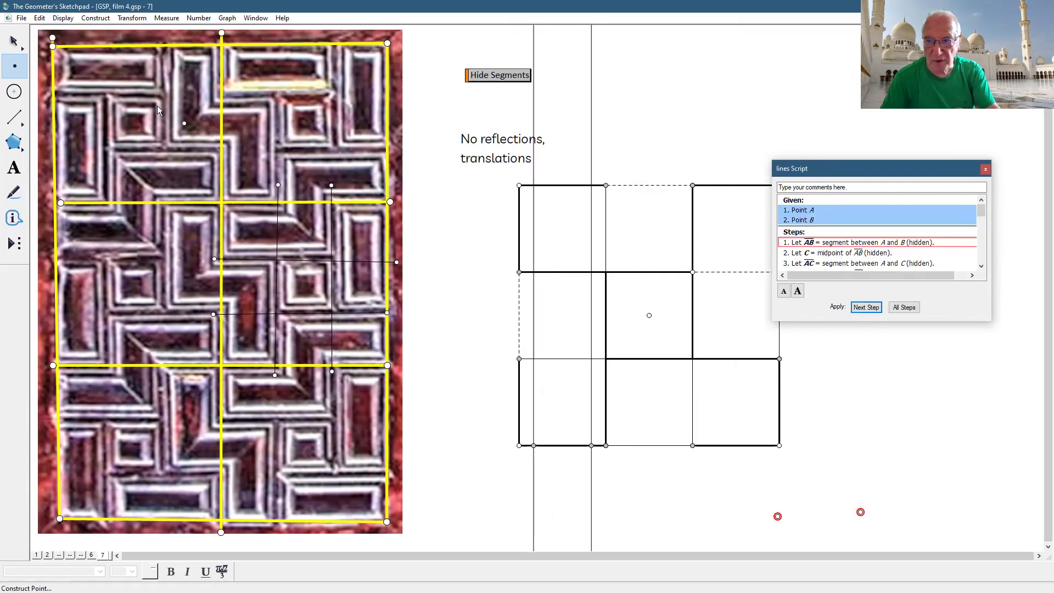
click(14, 42)
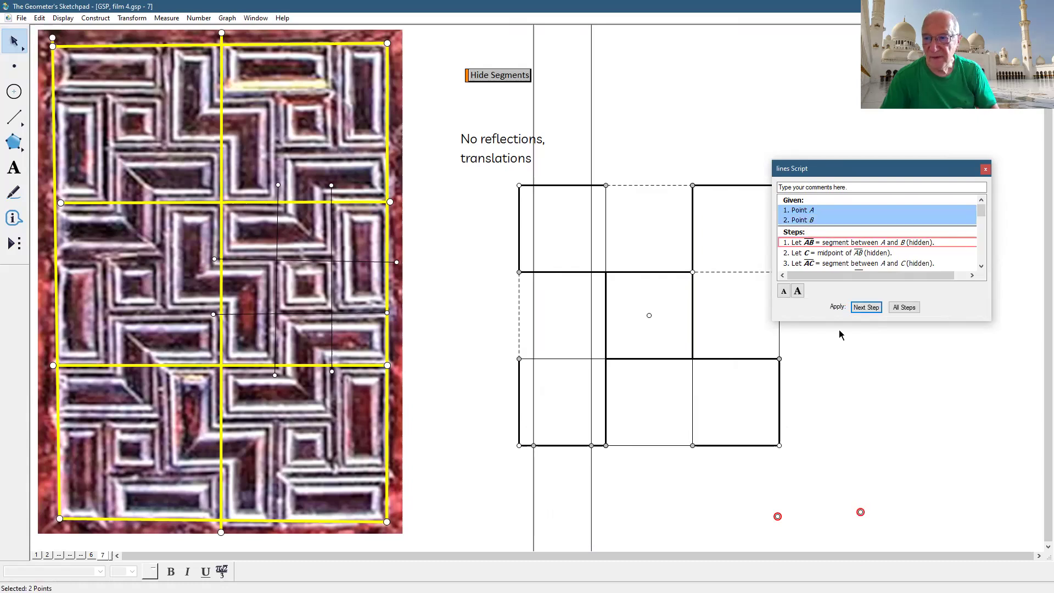
Step: Apply the first nine steps of the "lines" script one at a time to the two free points, through intersection E
click(860, 311)
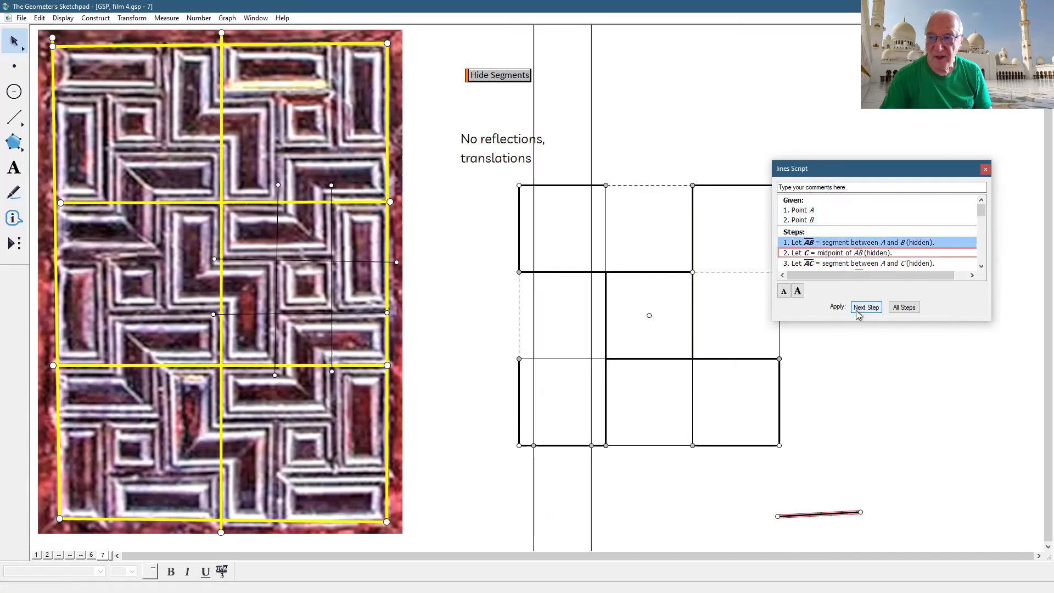
click(861, 310)
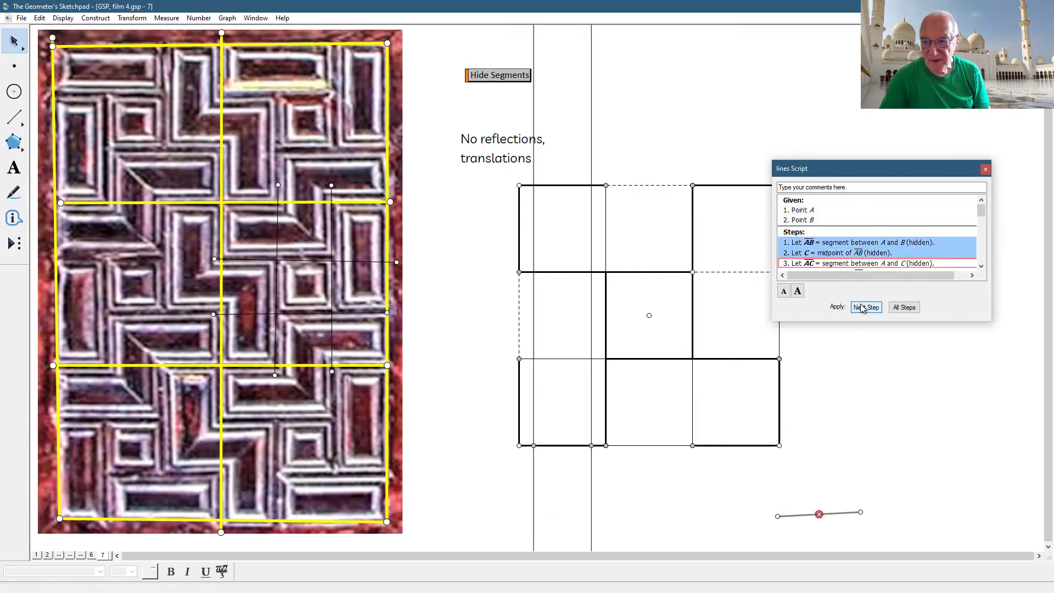
click(862, 309)
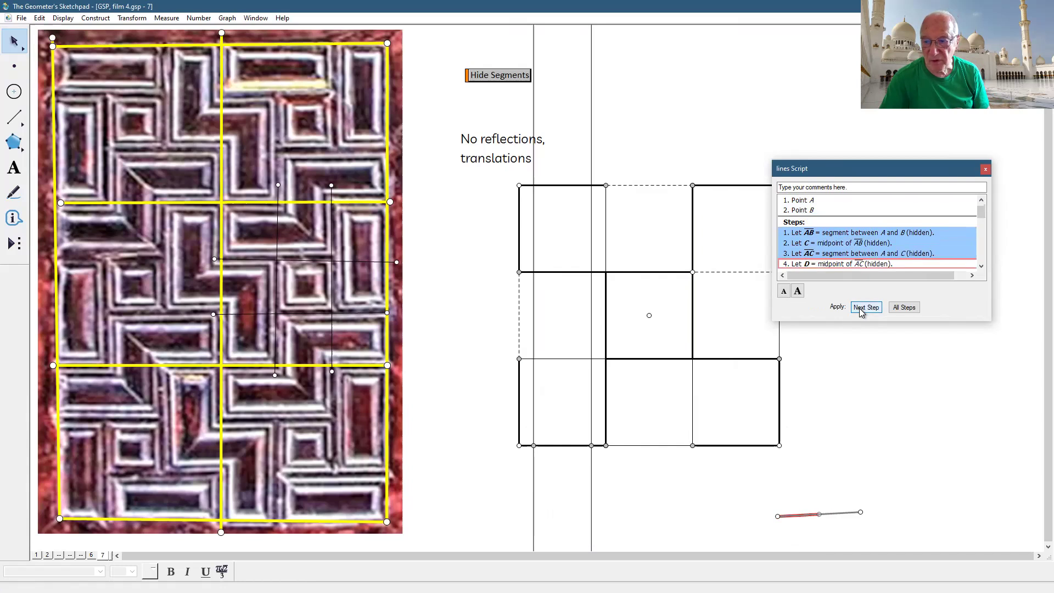
click(861, 311)
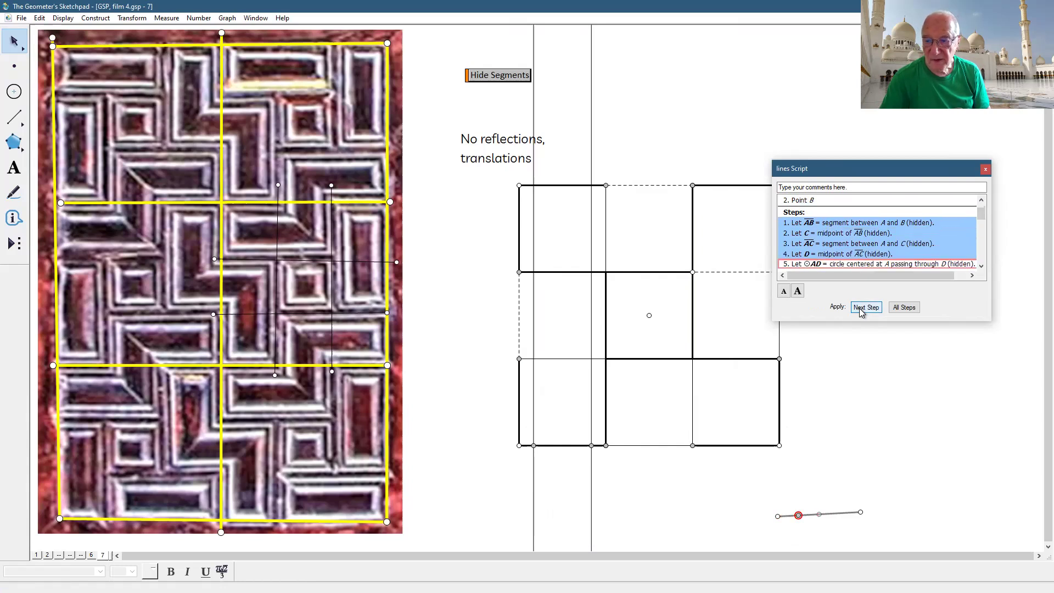
click(861, 311)
click(861, 310)
click(861, 310)
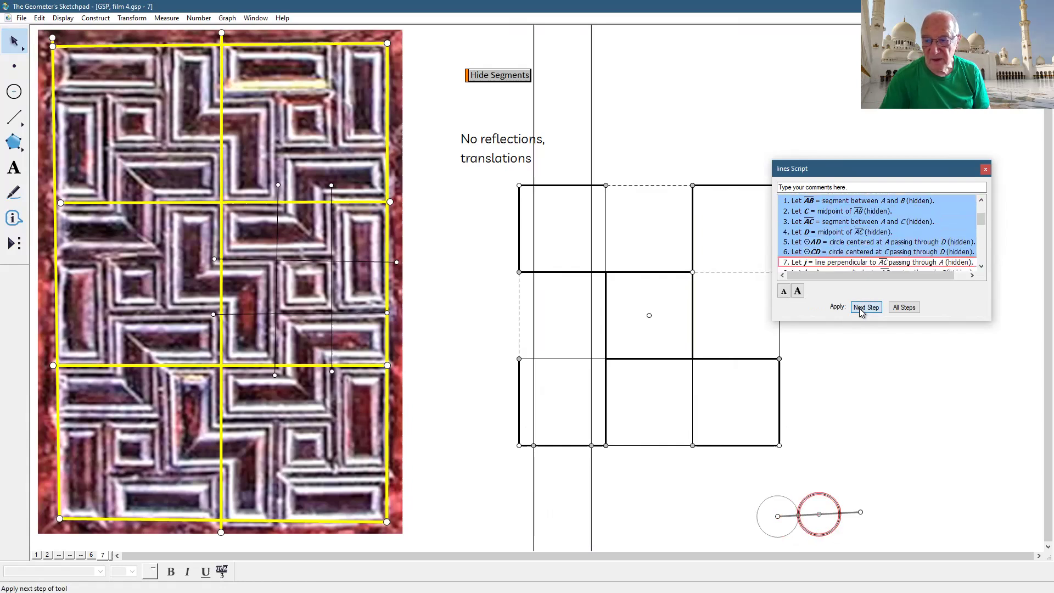
click(861, 309)
click(862, 309)
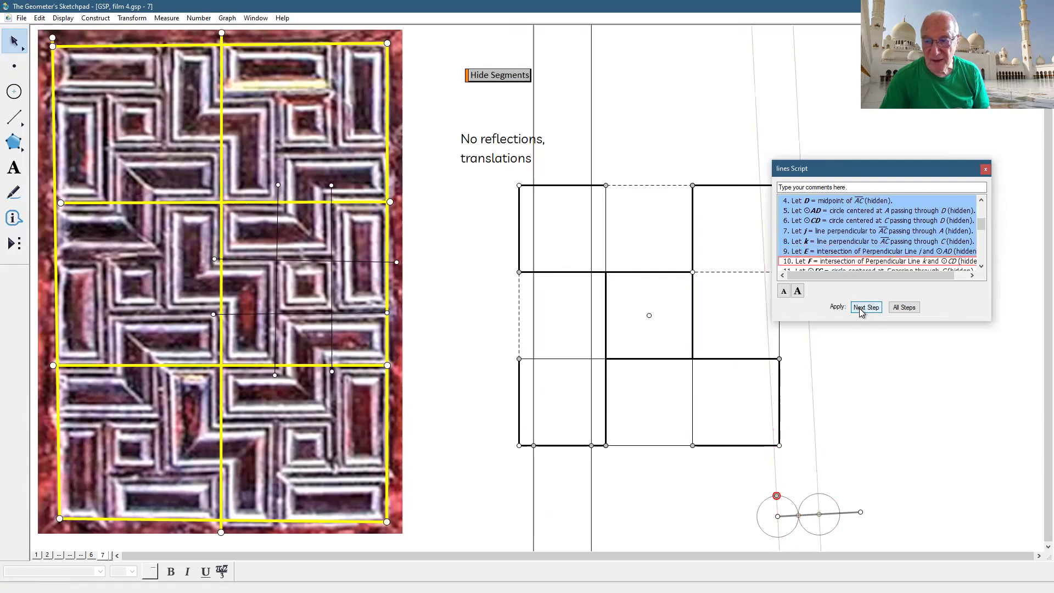
Step: Continue the "lines" script one step at a time from step 10 through step 17, the circle centered at C through I
click(861, 309)
click(861, 310)
click(861, 309)
click(861, 309)
click(861, 309)
click(861, 309)
click(861, 309)
click(866, 307)
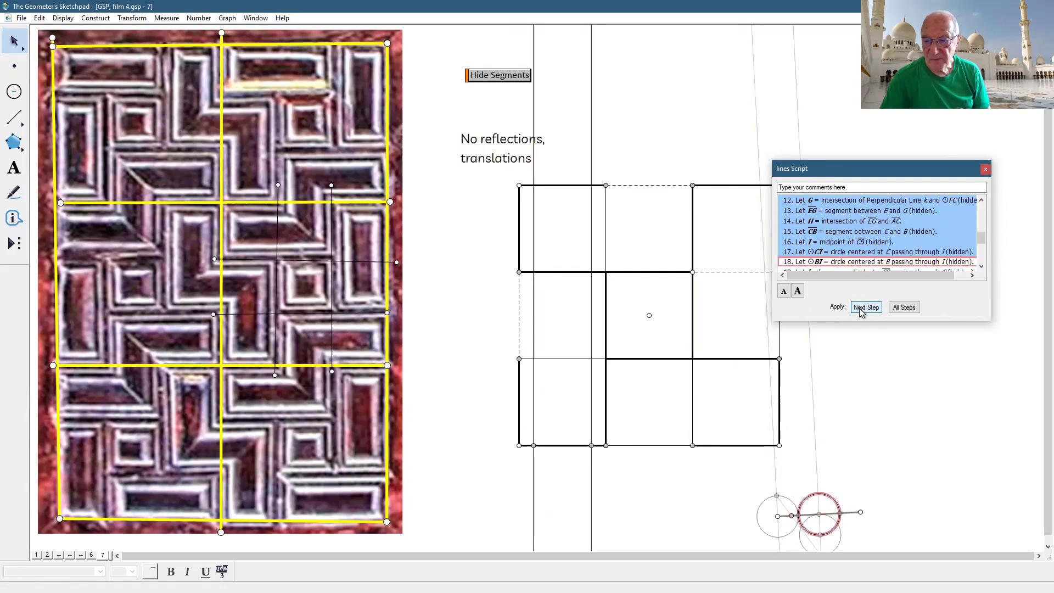
Step: Run the remaining steps of the "lines" script one at a time from step 18, ending with the perpendicular lines through H and M
click(866, 307)
click(866, 307)
click(865, 307)
click(866, 308)
click(866, 307)
click(866, 308)
click(866, 308)
click(865, 308)
click(866, 307)
click(866, 308)
click(861, 311)
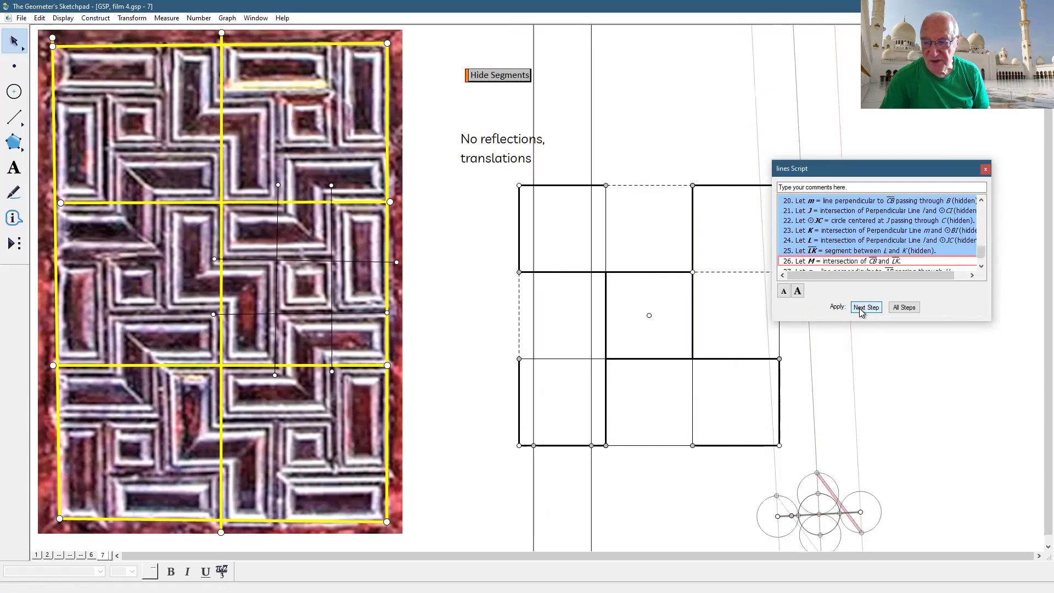
click(861, 310)
click(861, 310)
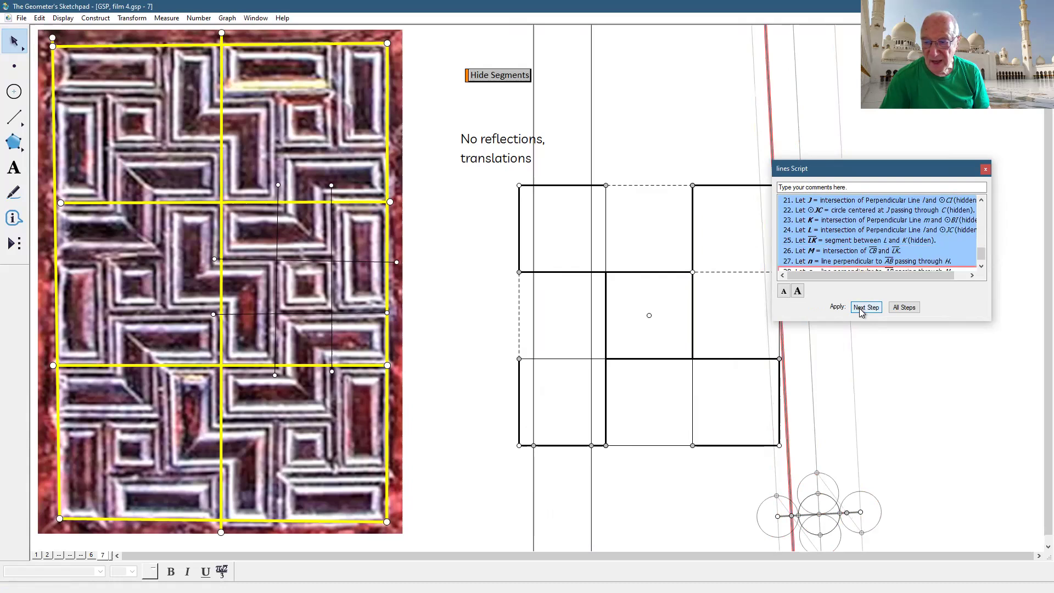
click(861, 310)
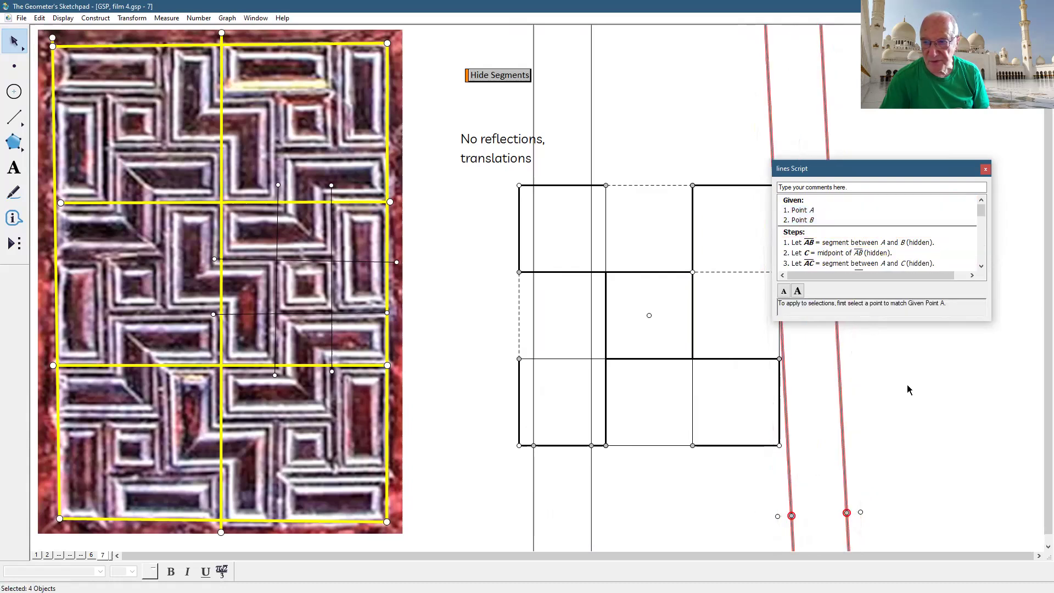
Step: Close the "lines" script view and clear the selection of the resulting points and lines
drag(822, 170, 823, 285)
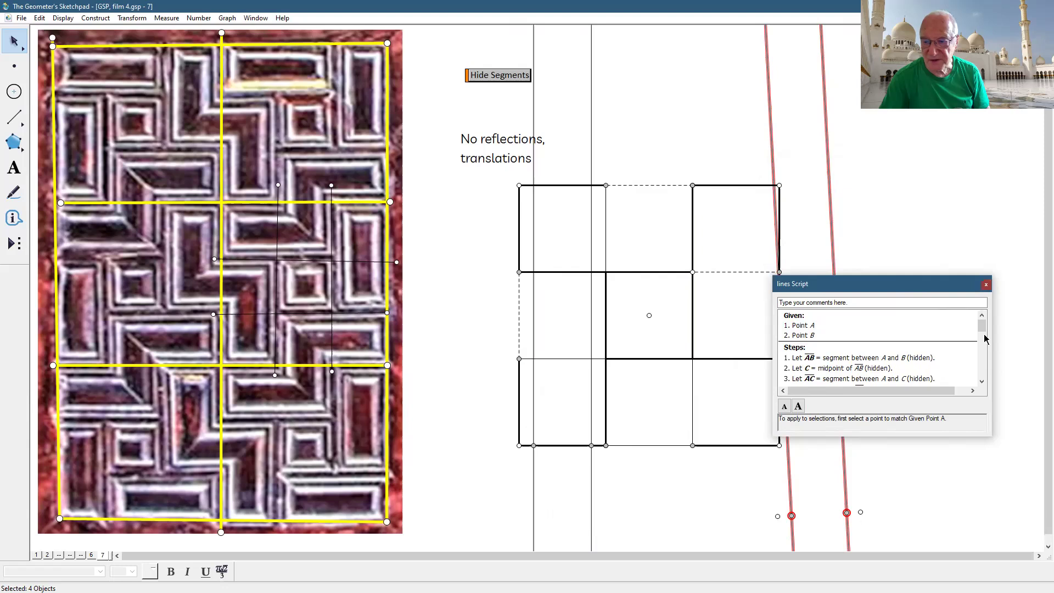
click(987, 284)
click(686, 503)
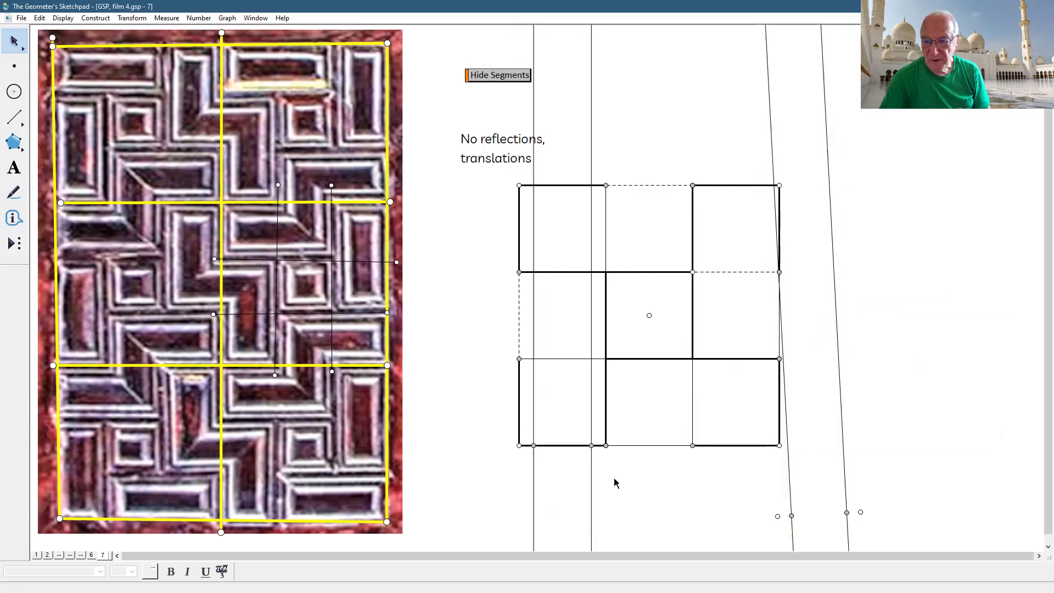
Step: Draw a segment between the two free points below the grid and construct its midpoint
click(21, 122)
drag(778, 517, 861, 512)
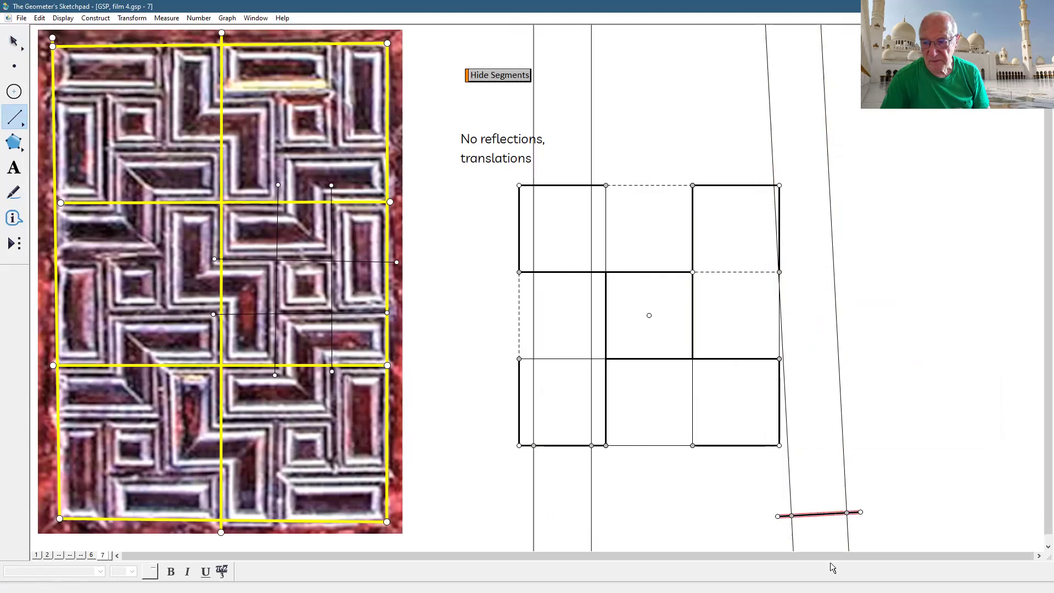
click(92, 21)
click(98, 43)
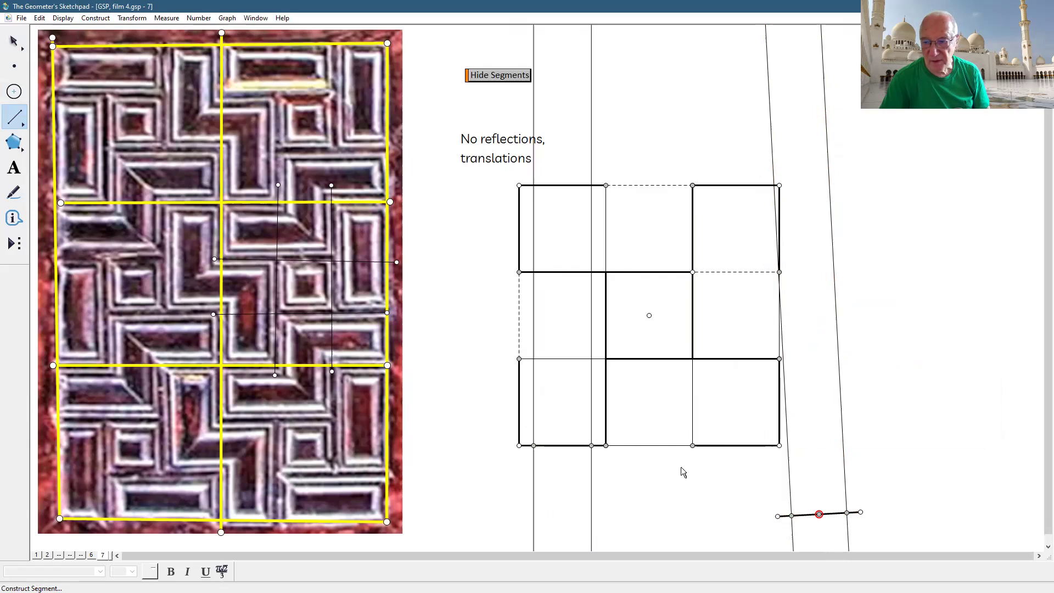
click(14, 243)
click(897, 438)
key(Escape)
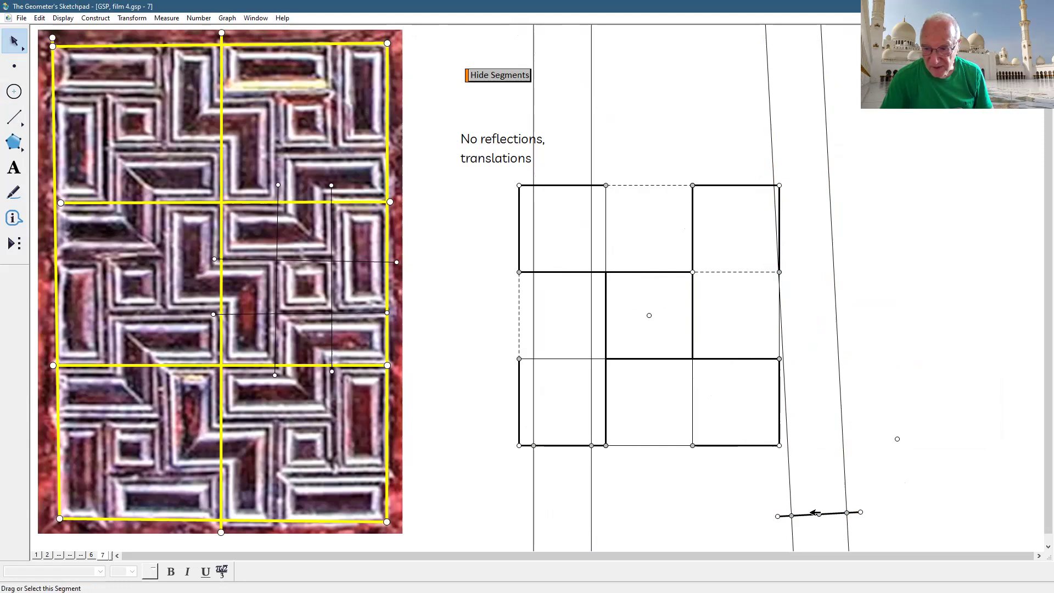
Step: Trisect both halves of the segment below the grid with the custom tool "segment trisection"
click(15, 245)
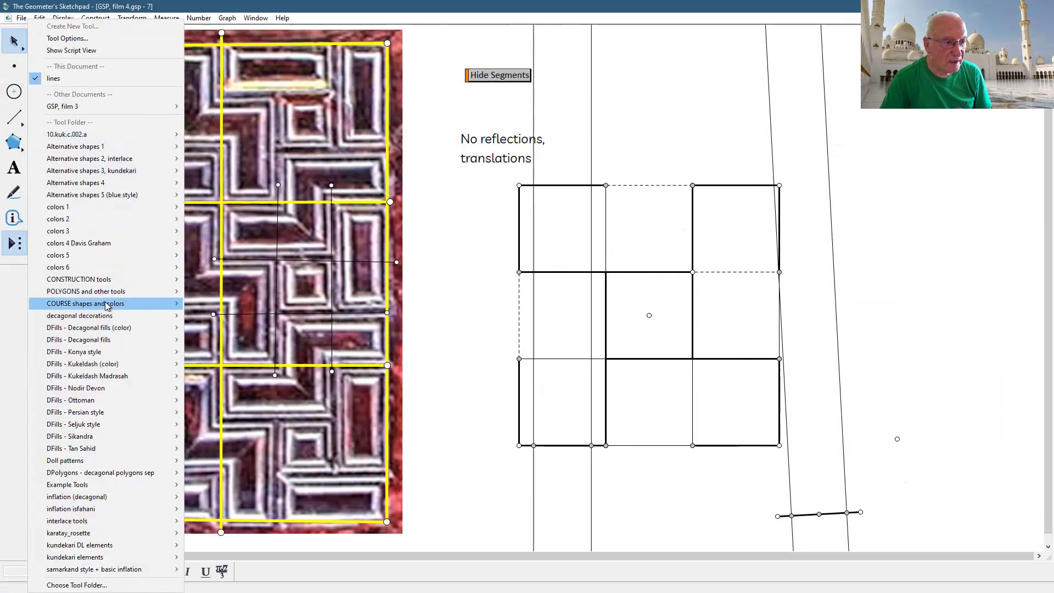
mouse_move(107, 295)
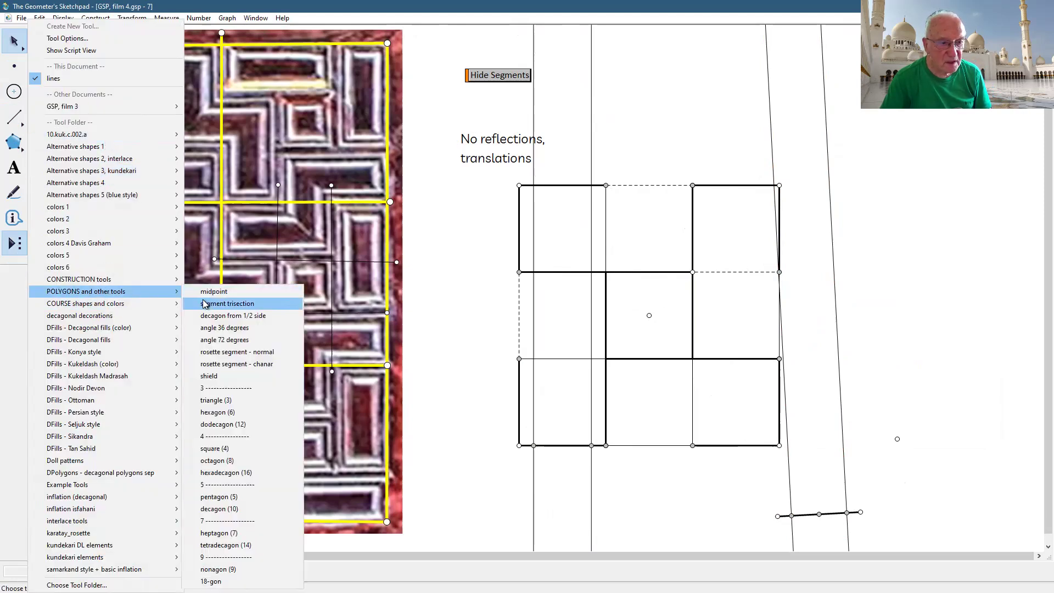
click(205, 303)
click(777, 516)
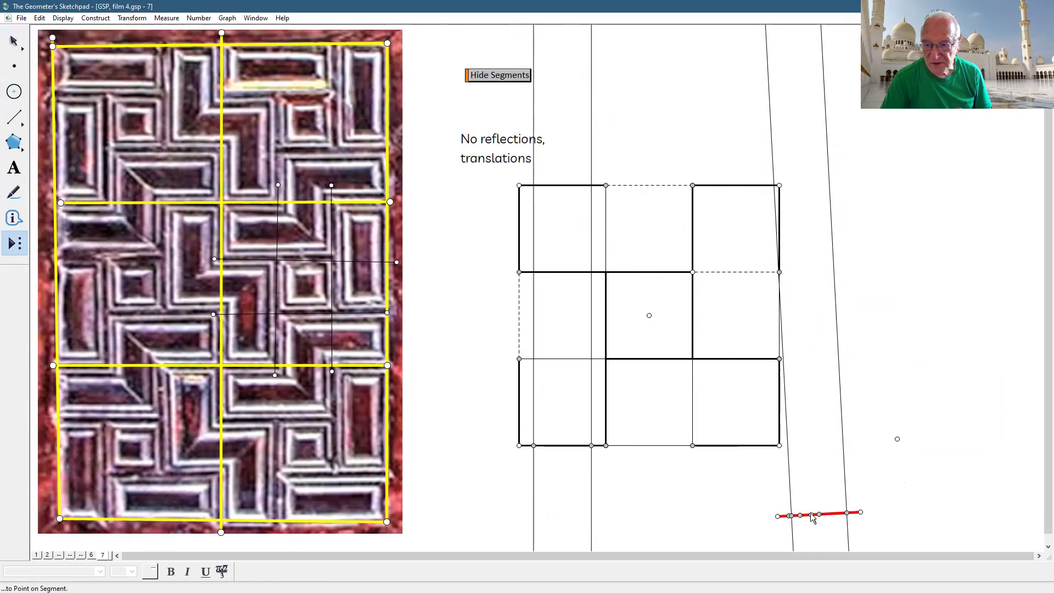
click(819, 516)
click(819, 514)
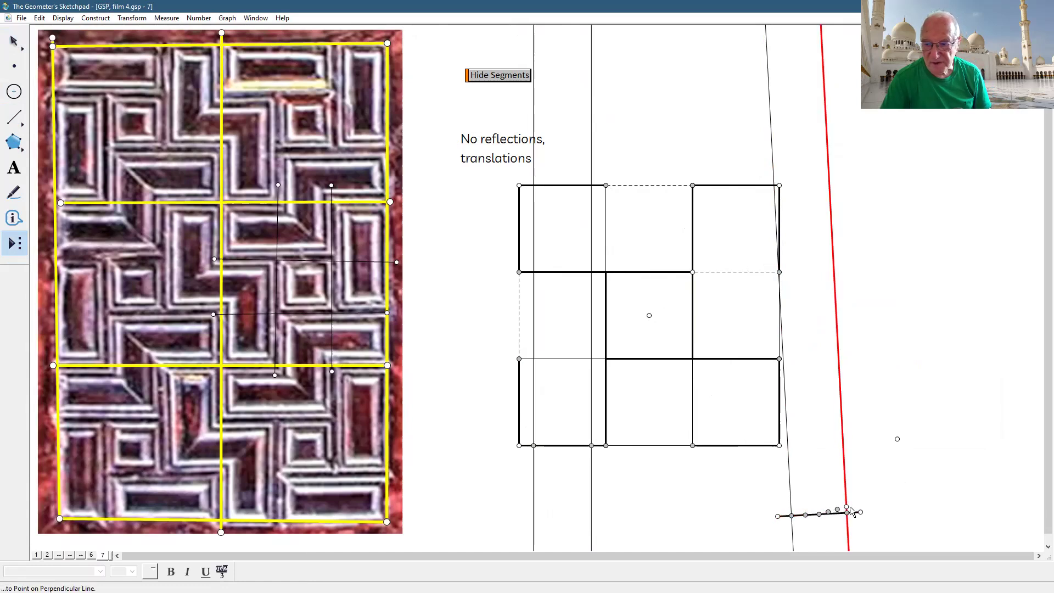
click(860, 512)
key(Escape)
key(Escape)
Step: Hide the stray free point and the whole demonstration construction of points, segment and slanted lines near the grid's lower-right corner
drag(922, 409, 888, 475)
key(ctrl+h)
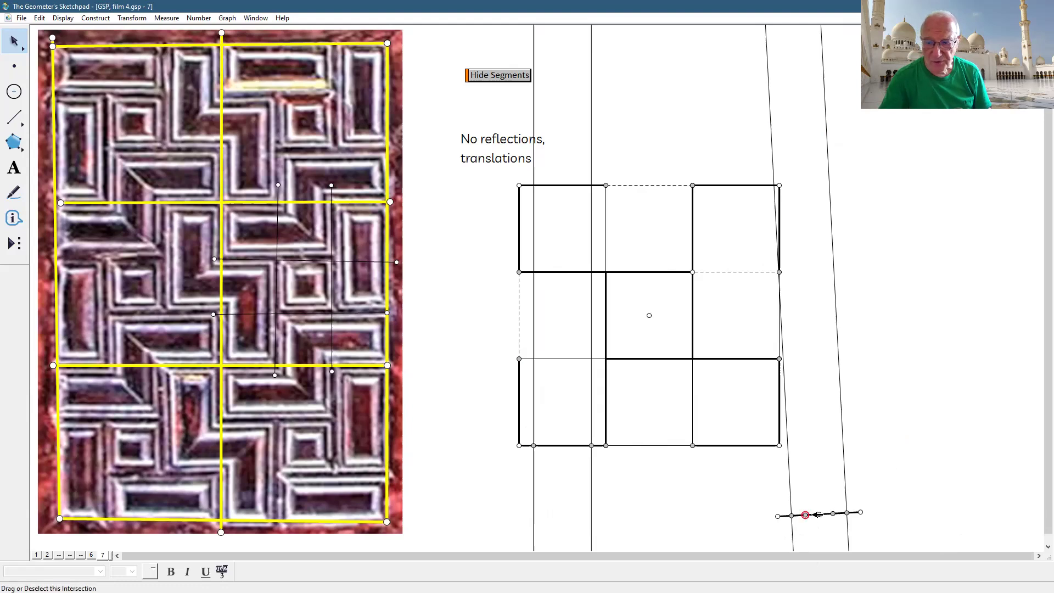
click(833, 514)
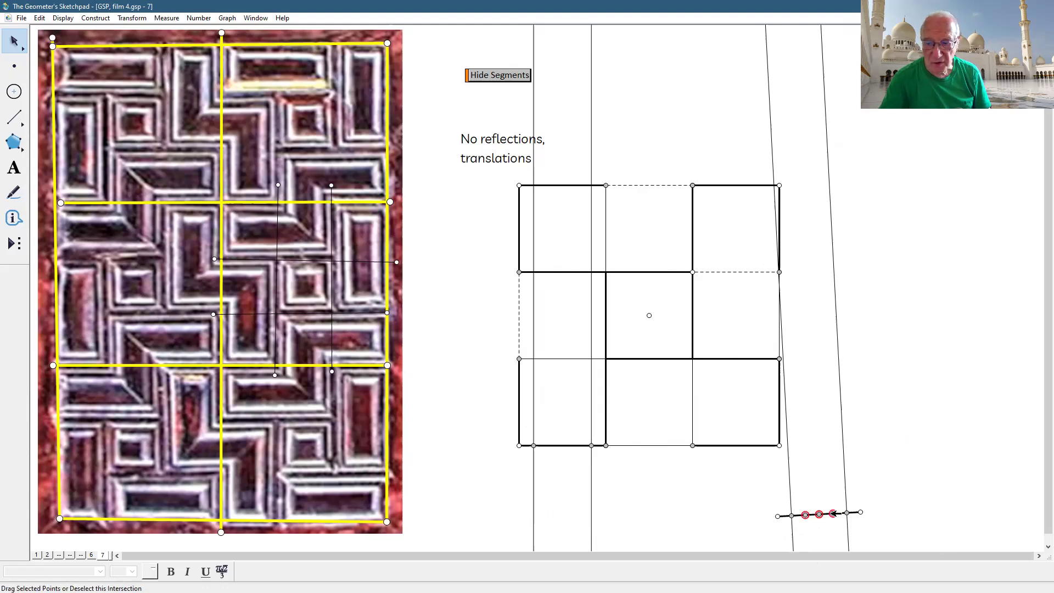
click(65, 18)
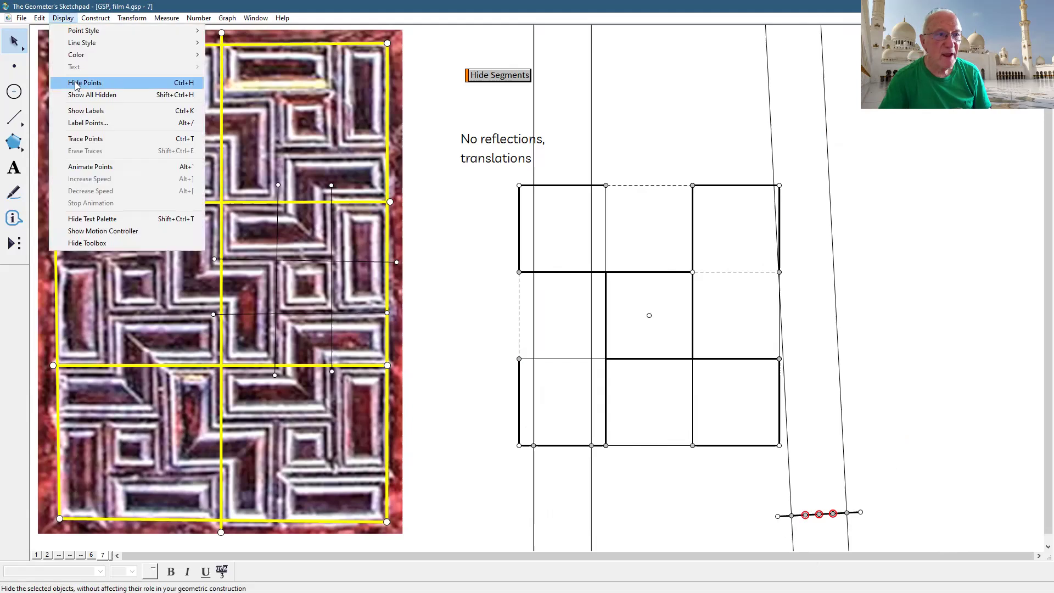
click(77, 83)
drag(755, 493, 910, 516)
key(ctrl+h)
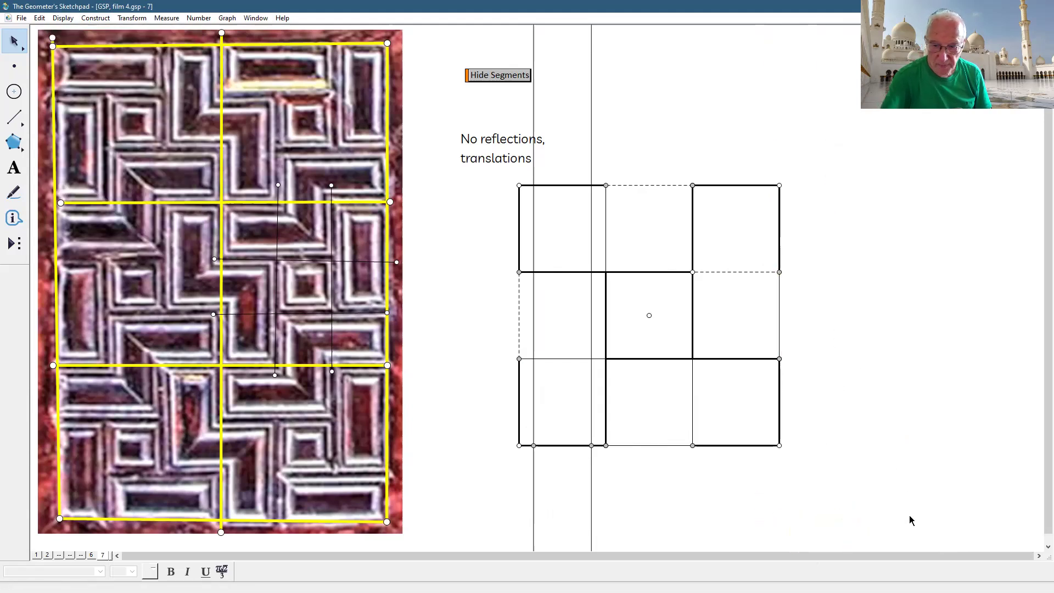
Step: Apply the custom tool "lines" to the bottom edges of the grid's lower-middle and lower-right cells
click(10, 244)
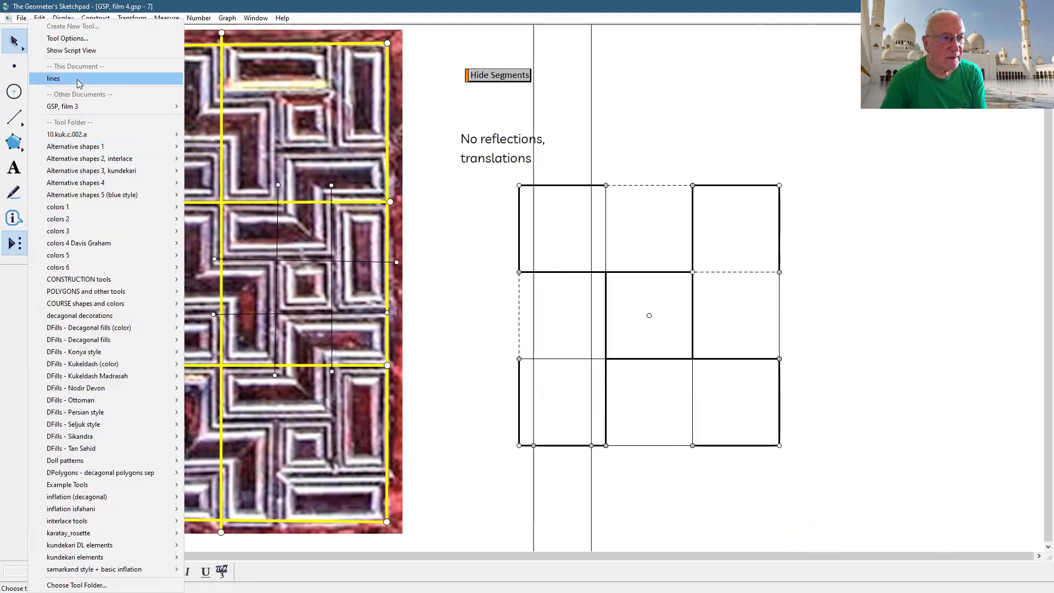
click(53, 78)
click(605, 445)
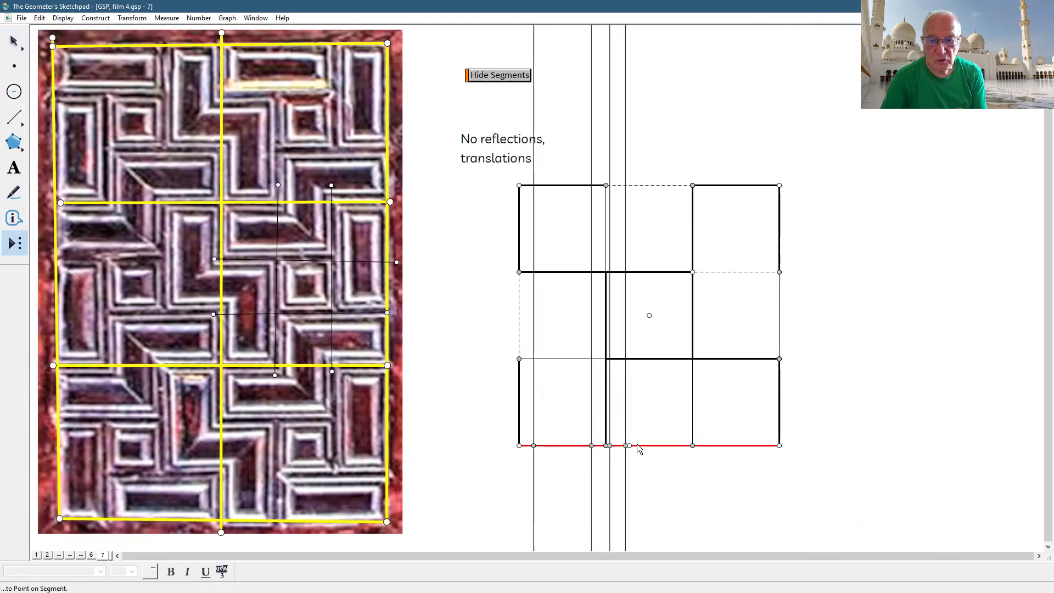
click(691, 445)
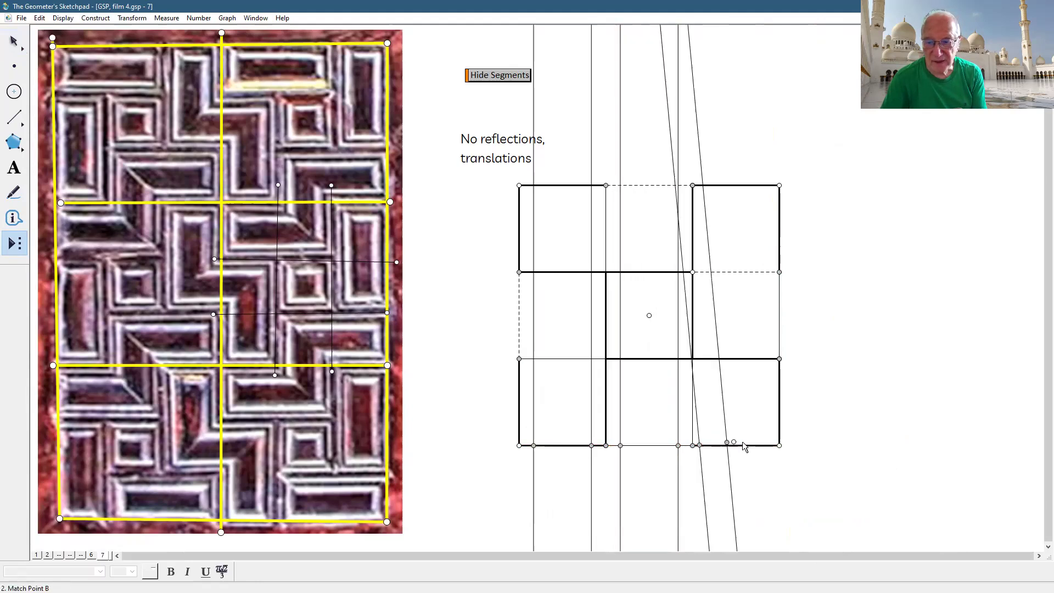
click(779, 445)
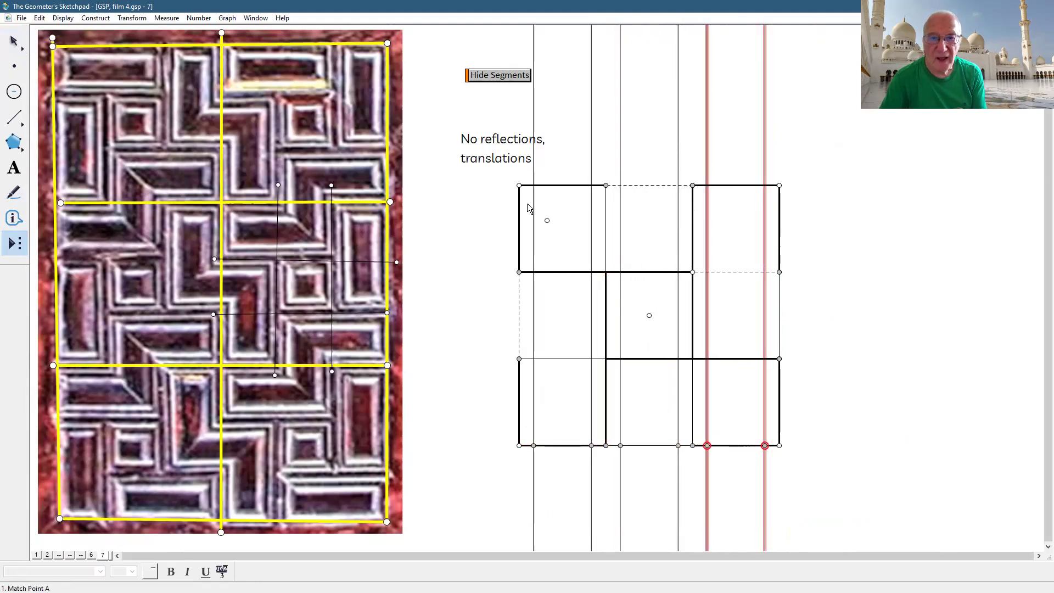
Step: Apply the custom tool "lines" to the left edges of the three left-column cells, from the grid's top corner to its bottom corner
click(519, 186)
click(520, 272)
click(520, 272)
click(519, 358)
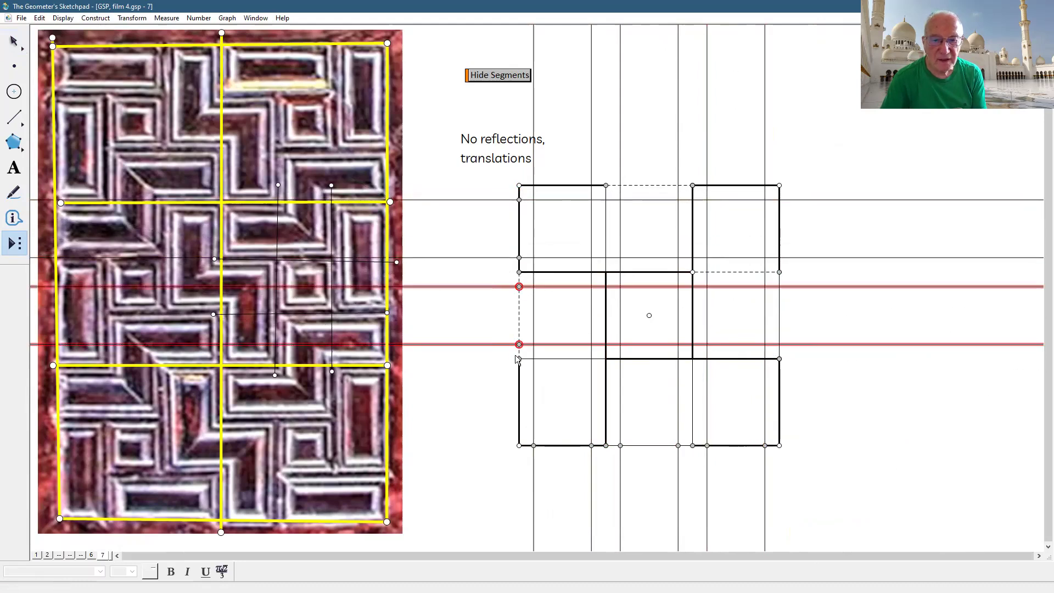
click(520, 359)
click(519, 447)
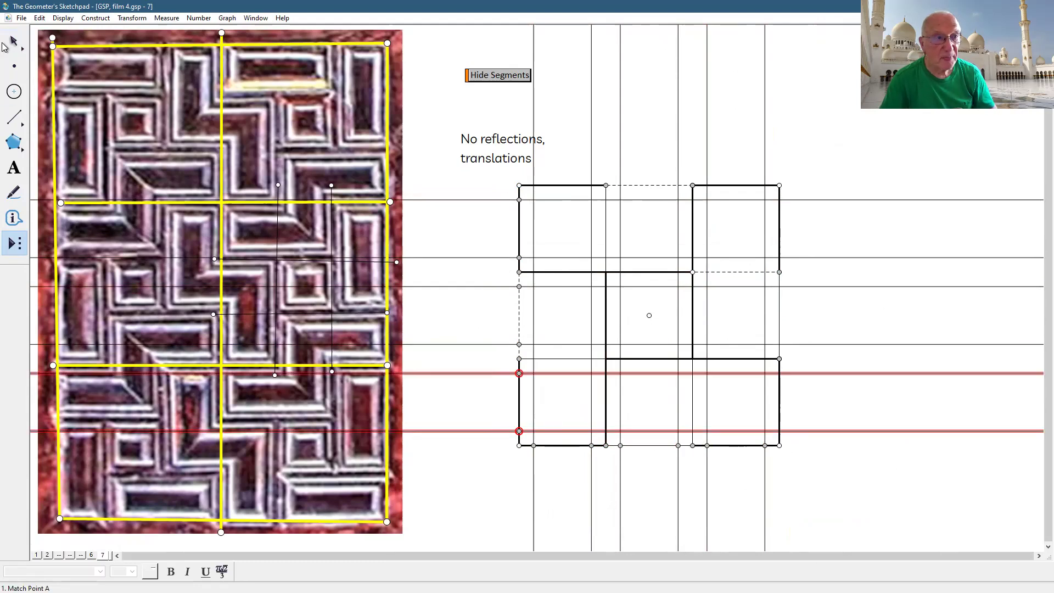
click(13, 42)
click(874, 233)
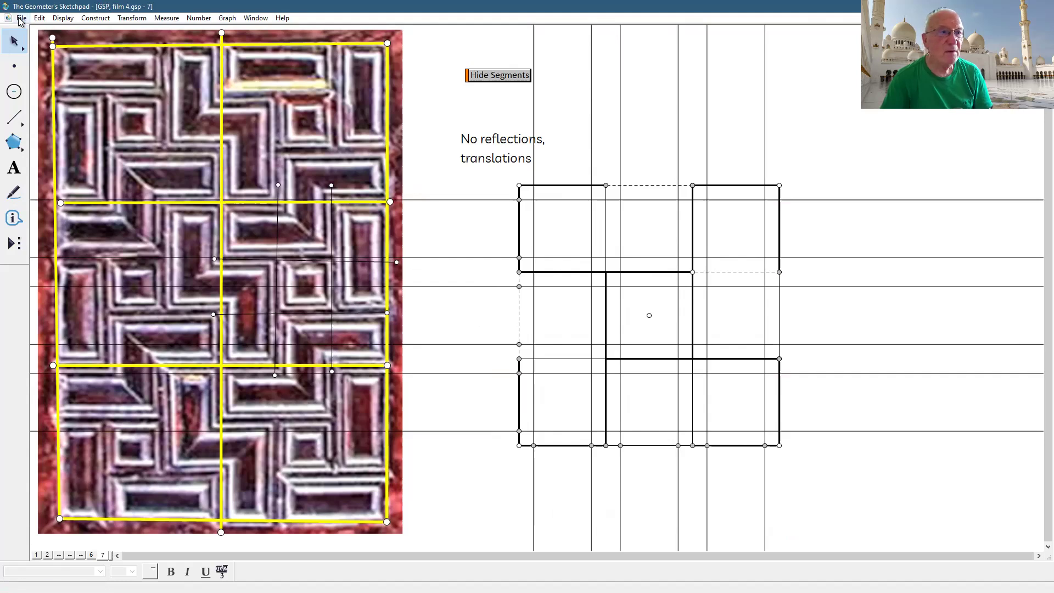
Step: Add a duplicate of page 7 to the document as page 8
click(22, 18)
click(38, 127)
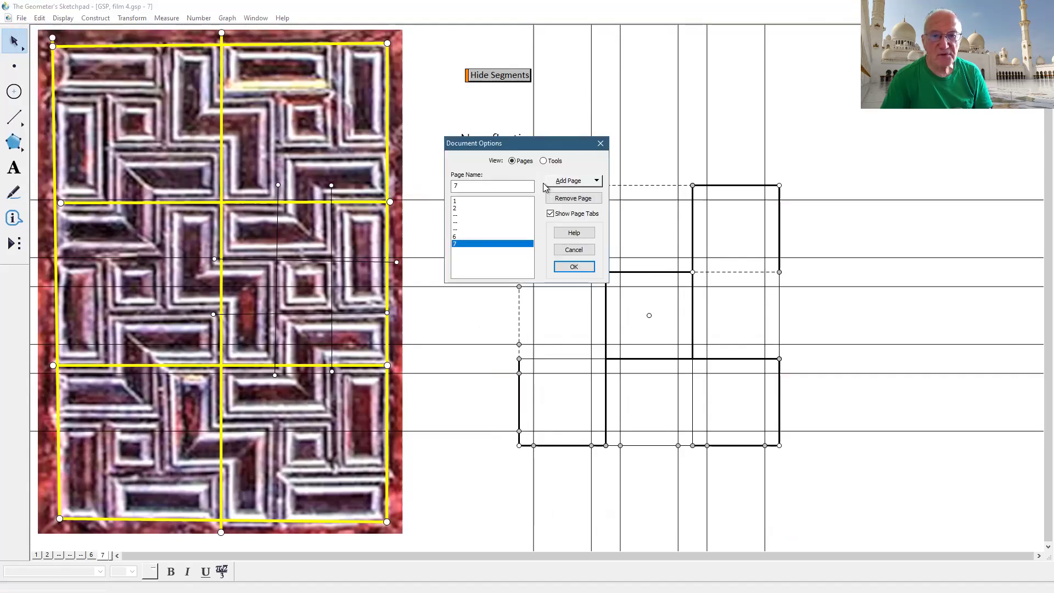
click(571, 182)
mouse_move(583, 211)
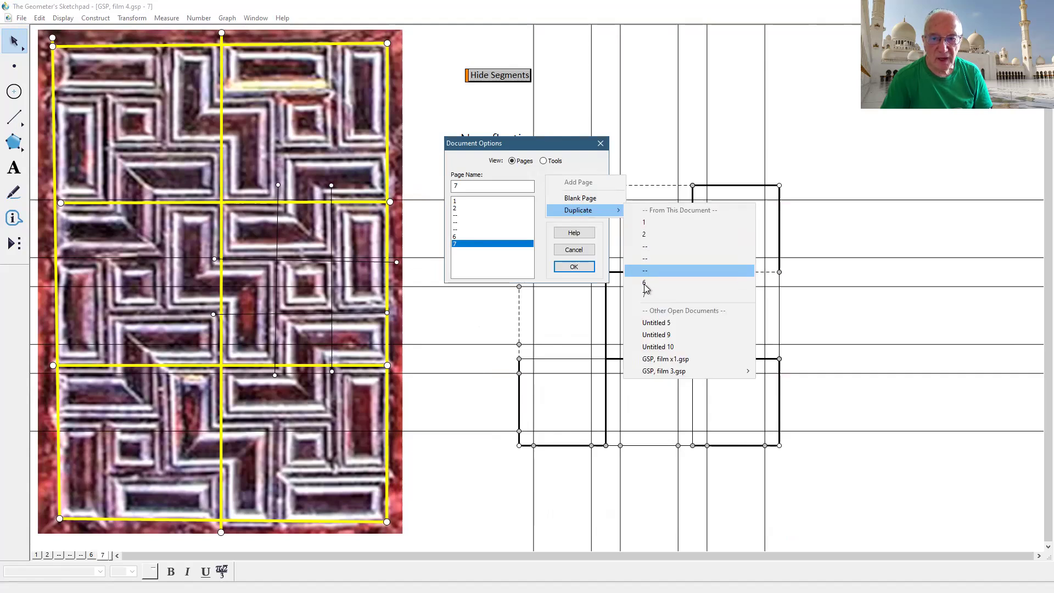
click(585, 267)
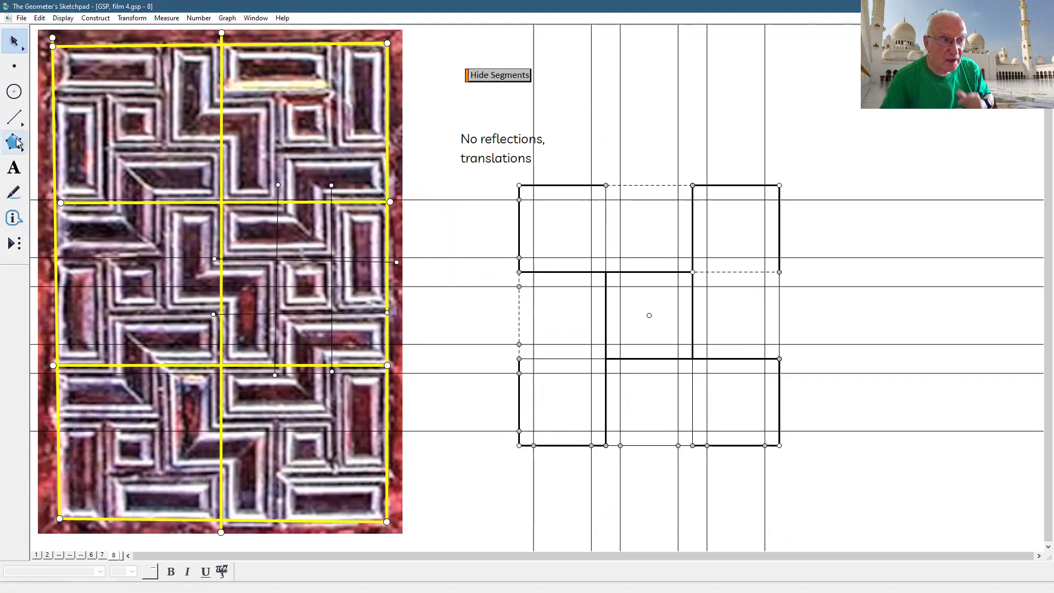
Step: Draw a segment along the vertical band line from the square's top edge to the first horizontal band intersection, and colour it blue
click(13, 117)
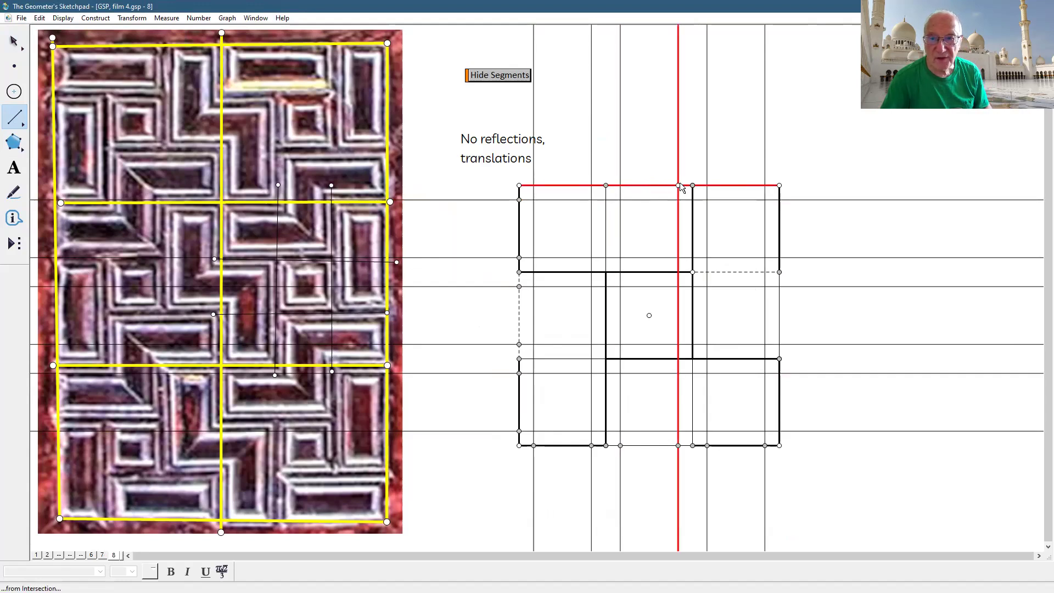
drag(680, 188, 677, 205)
drag(678, 259, 678, 257)
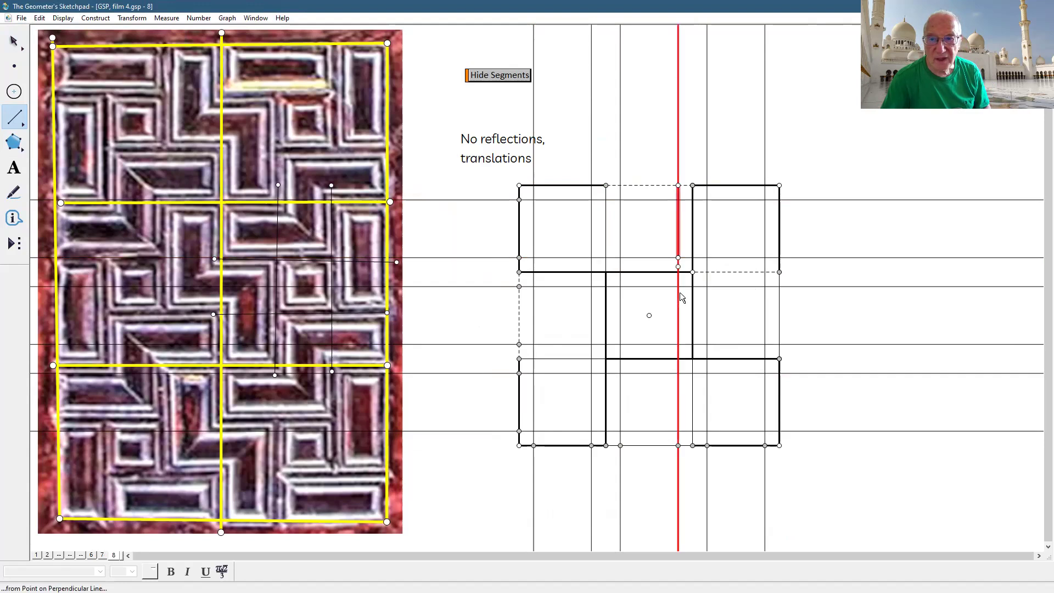
click(64, 20)
mouse_move(181, 43)
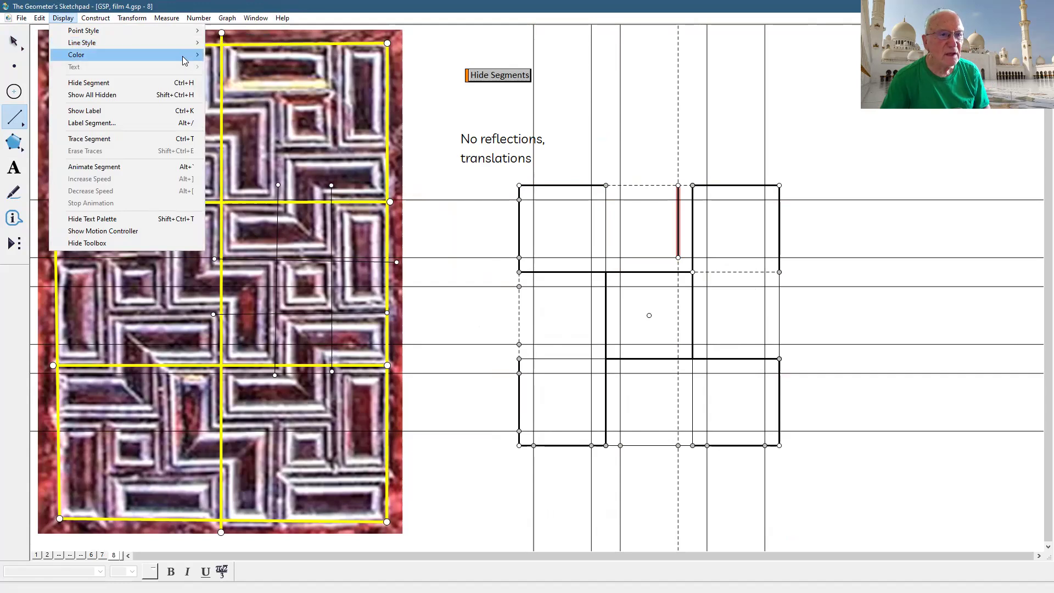
click(244, 106)
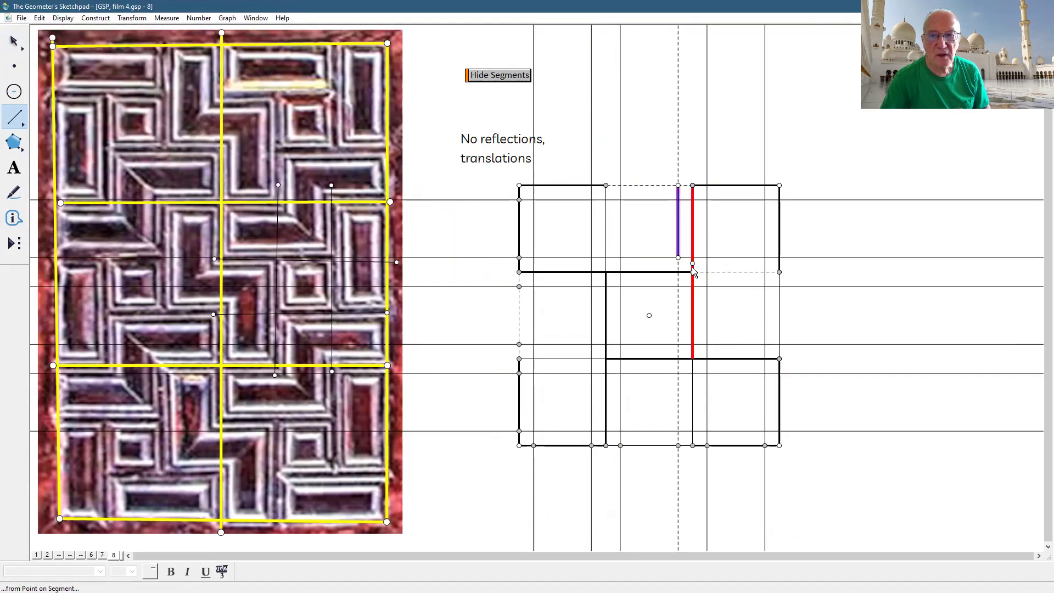
Step: Trace the rest of the upper-left block's inner outline with connected segments along the band lines, ending at the square's top edge
mouse_move(675, 256)
mouse_down()
mouse_move(534, 256)
mouse_move(534, 200)
mouse_move(619, 198)
mouse_move(621, 186)
mouse_up()
click(25, 37)
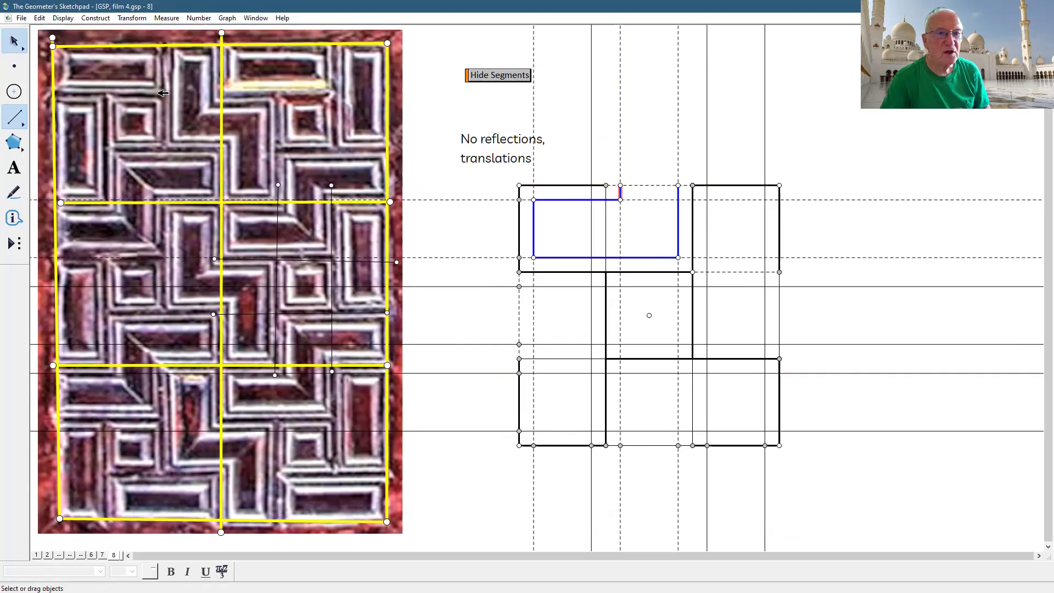
click(839, 237)
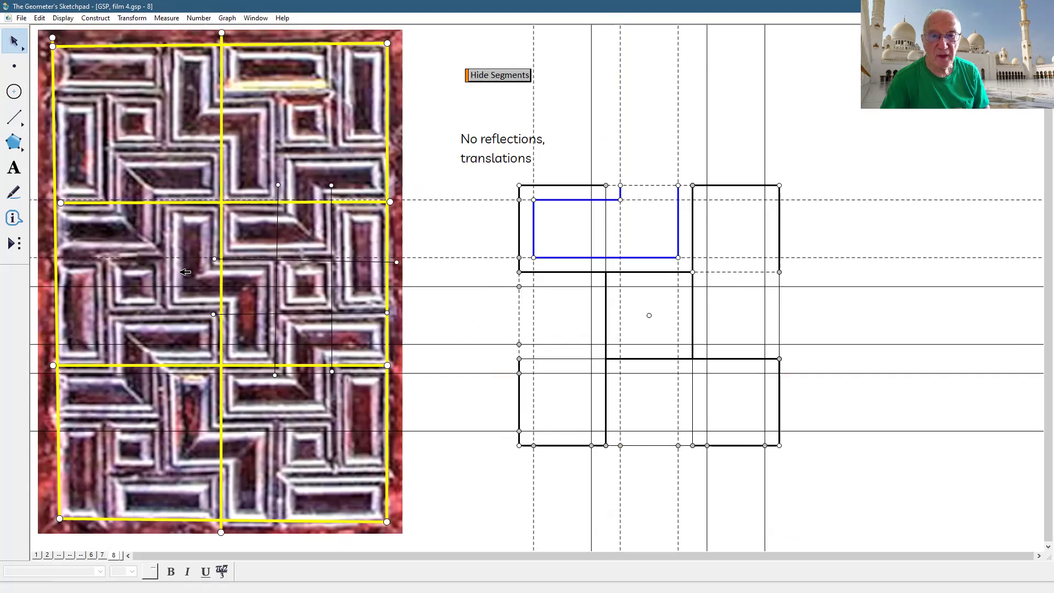
Step: Join the four corners of the upper-left block's blue inner outline to the matching black outline corners with short diagonal segments
click(15, 117)
click(519, 185)
click(533, 200)
click(606, 185)
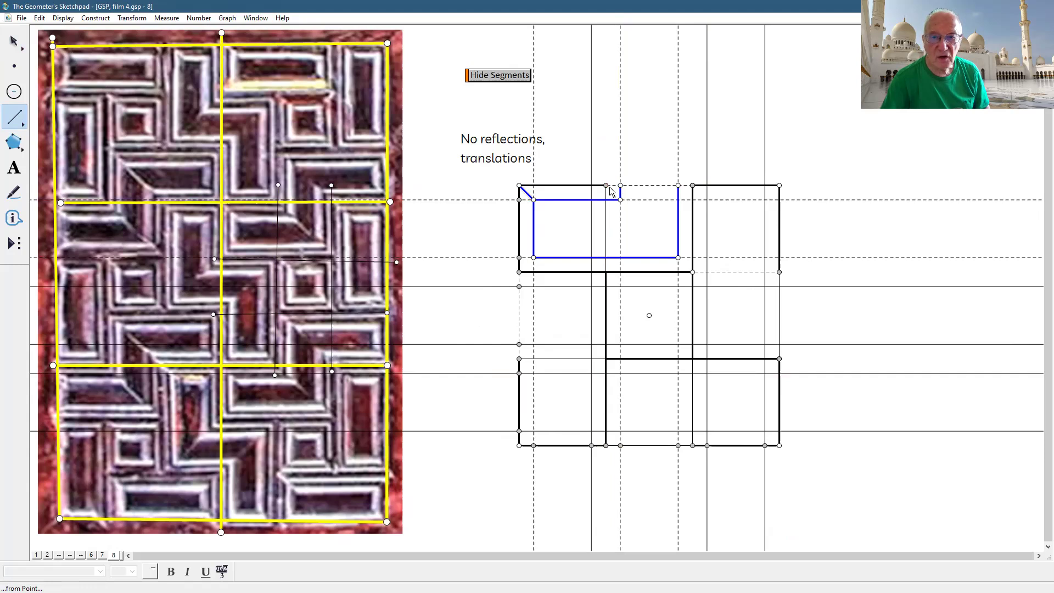
click(621, 200)
click(534, 257)
click(519, 272)
click(679, 258)
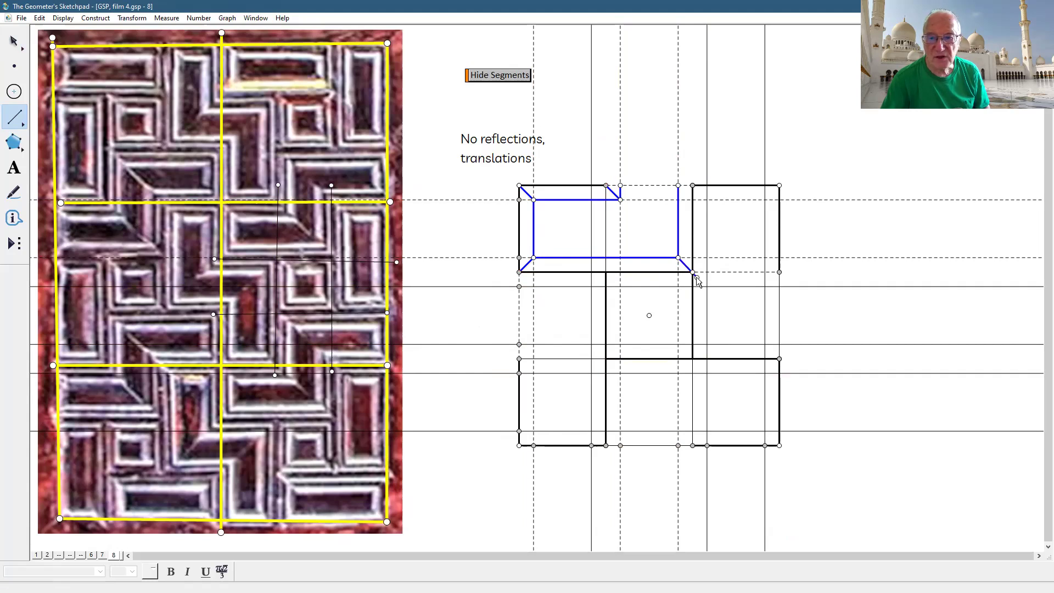
click(693, 273)
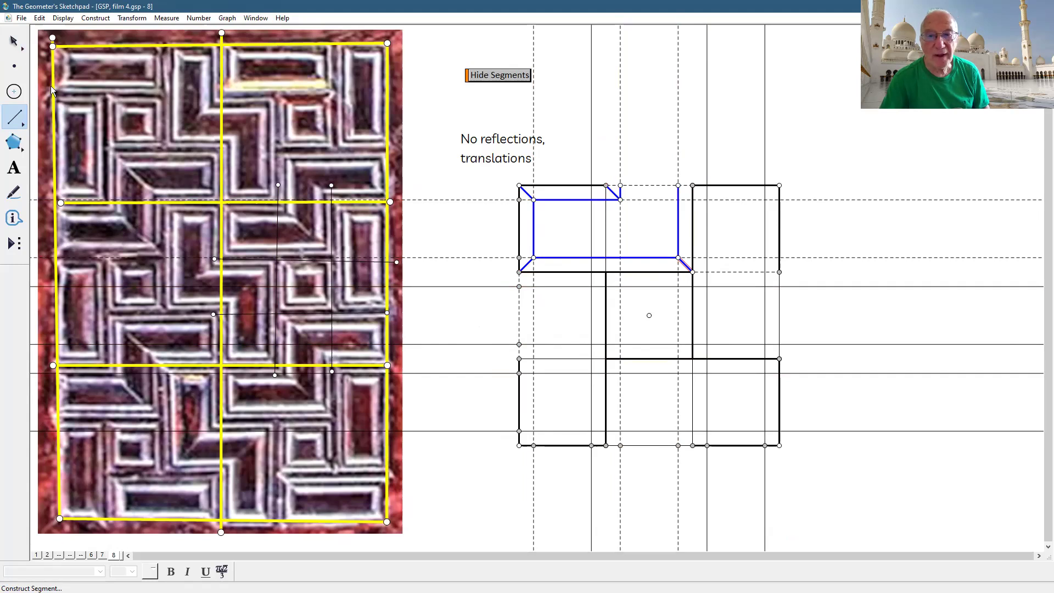
Step: Rotate the upper-left block's blue segments, diagonals and corner points by 90 degrees about the square's centre point
key(Escape)
key(Escape)
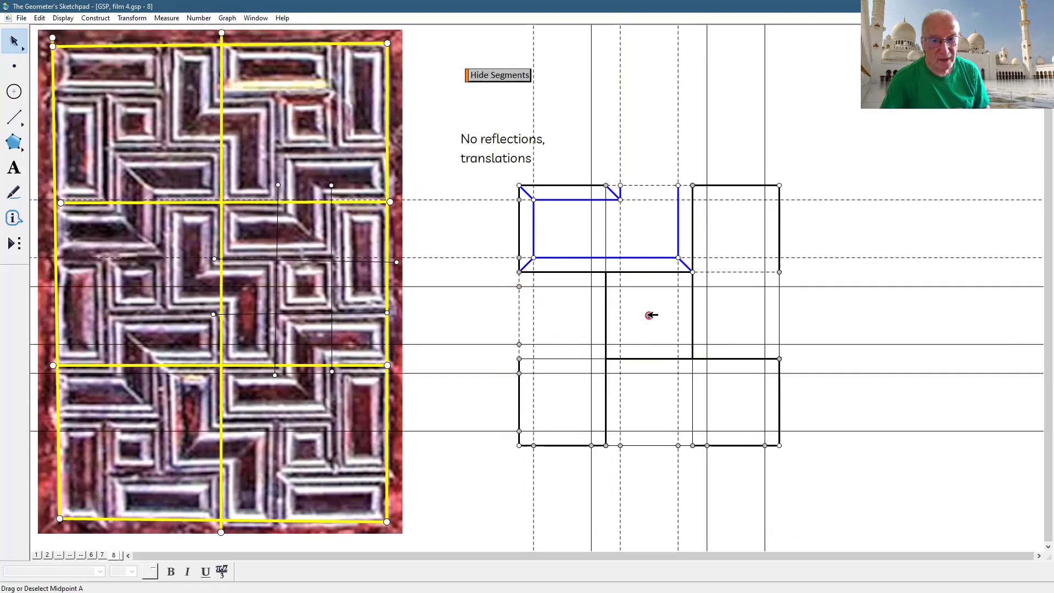
click(649, 257)
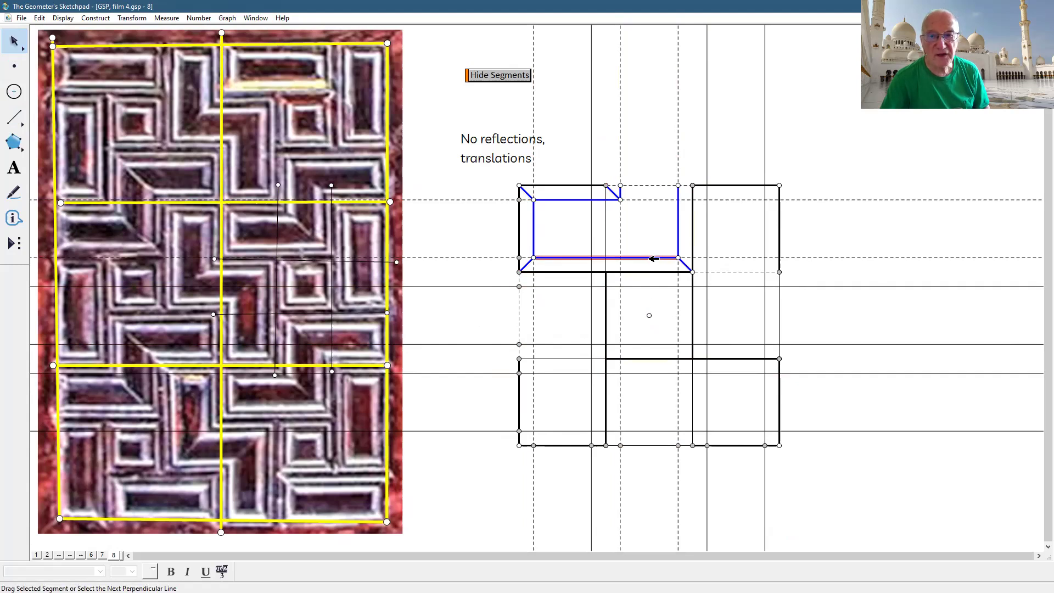
click(679, 248)
click(679, 185)
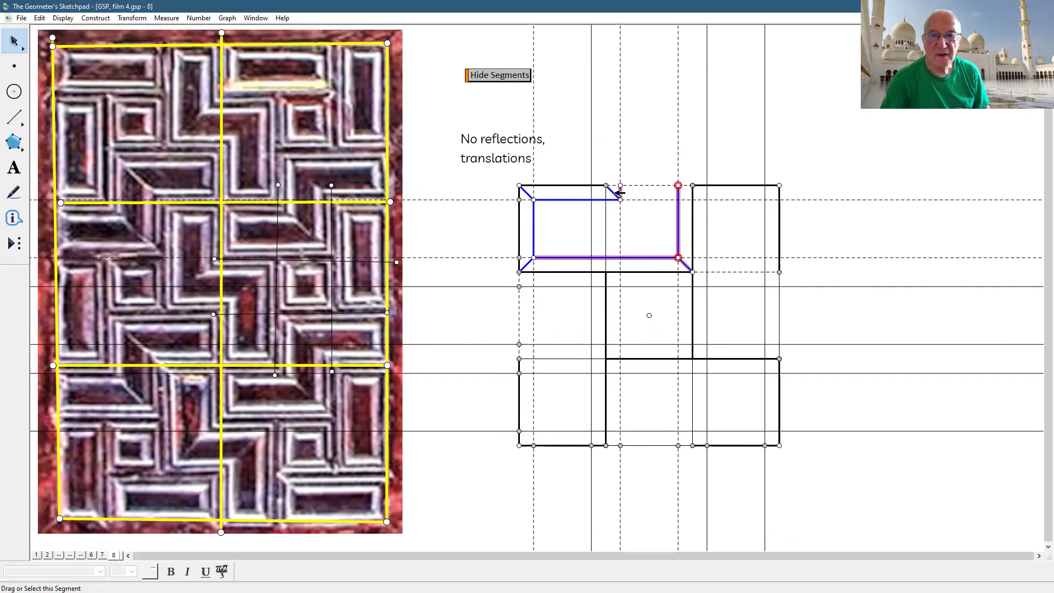
click(559, 200)
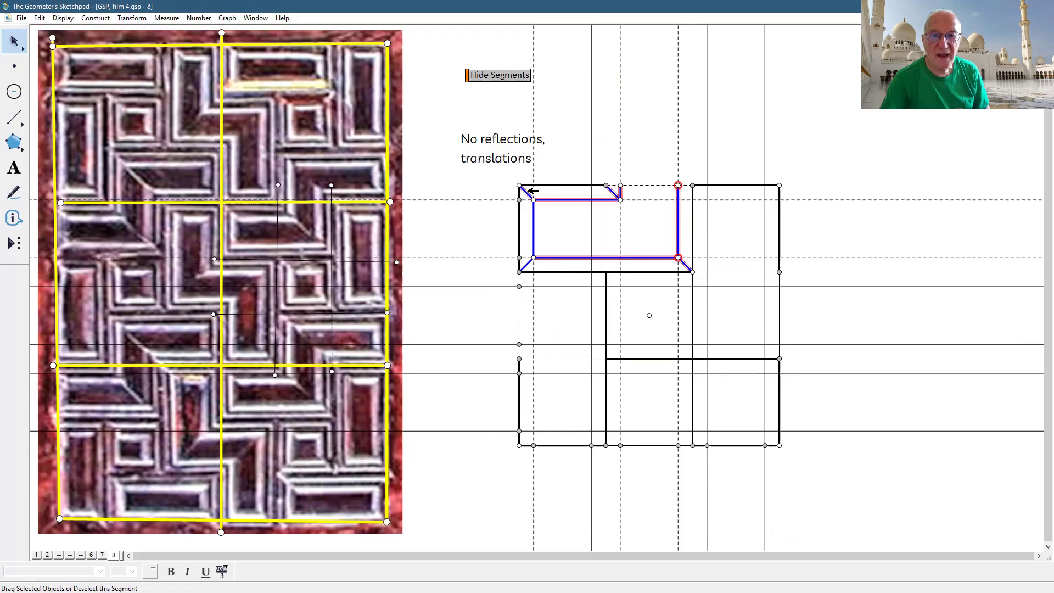
click(540, 201)
click(621, 200)
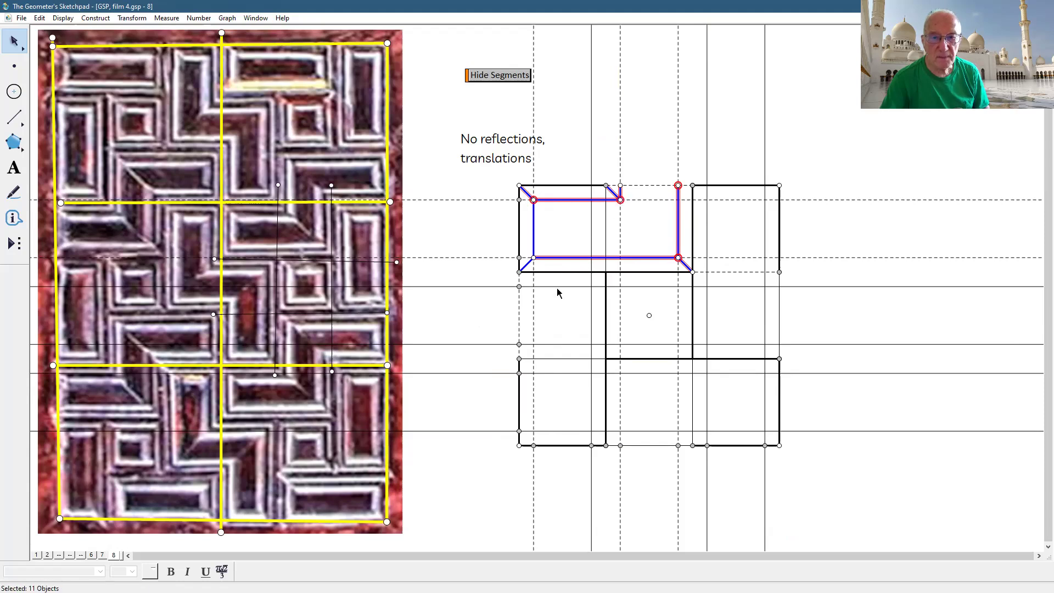
click(534, 258)
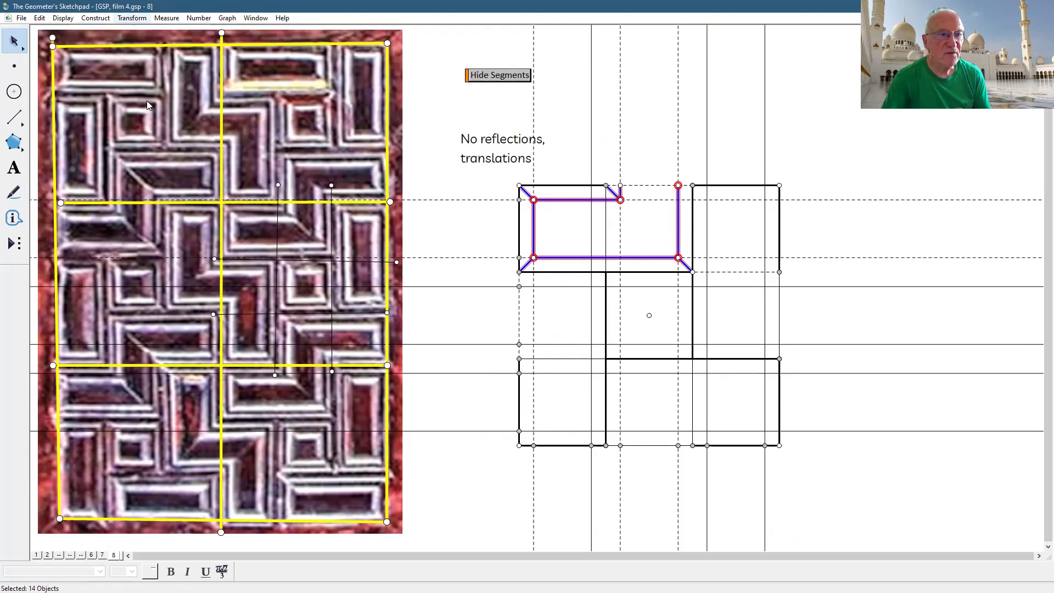
click(132, 18)
click(146, 118)
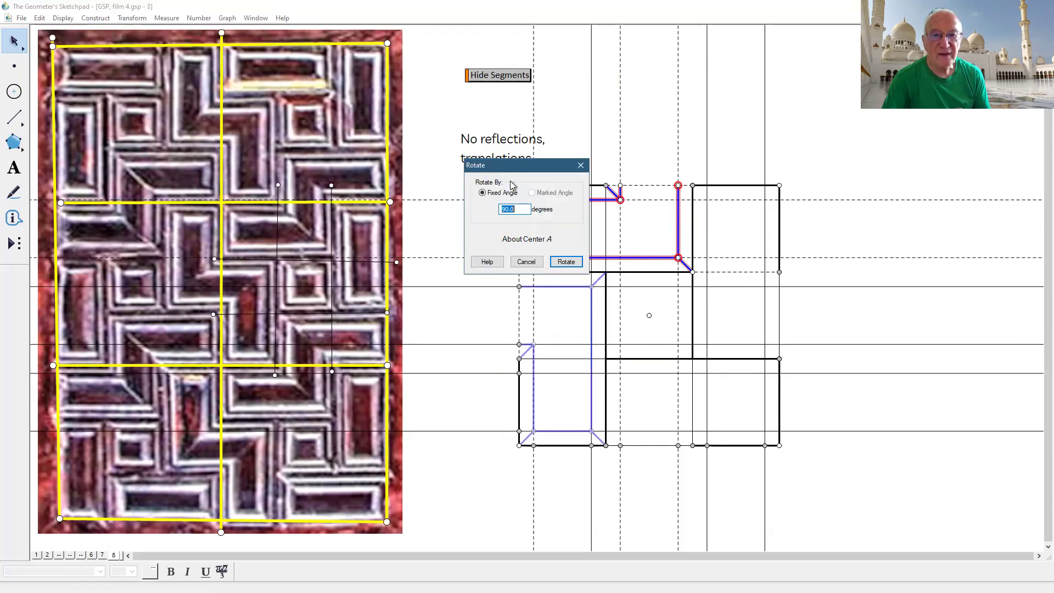
click(566, 261)
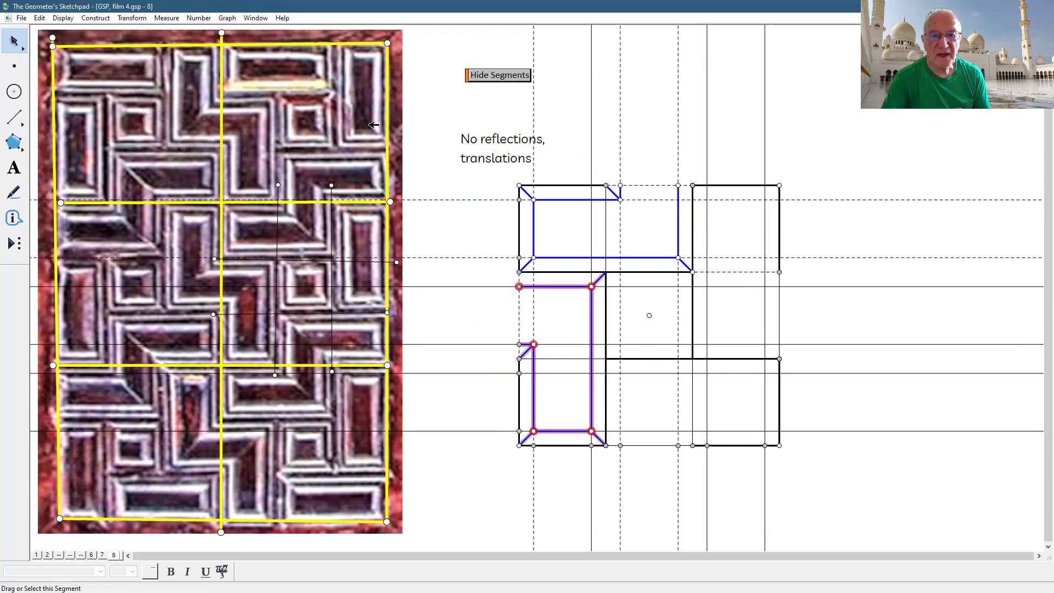
Step: Rotate the newest blue outline copy by 90 degrees about the centre point twice to fill the two remaining blocks
click(132, 18)
click(159, 118)
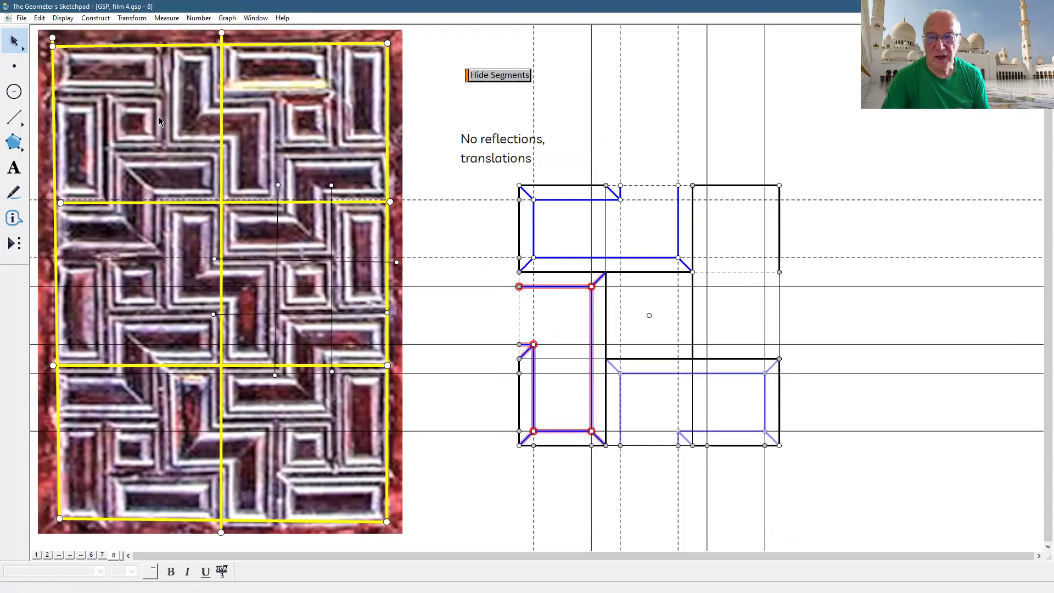
click(566, 262)
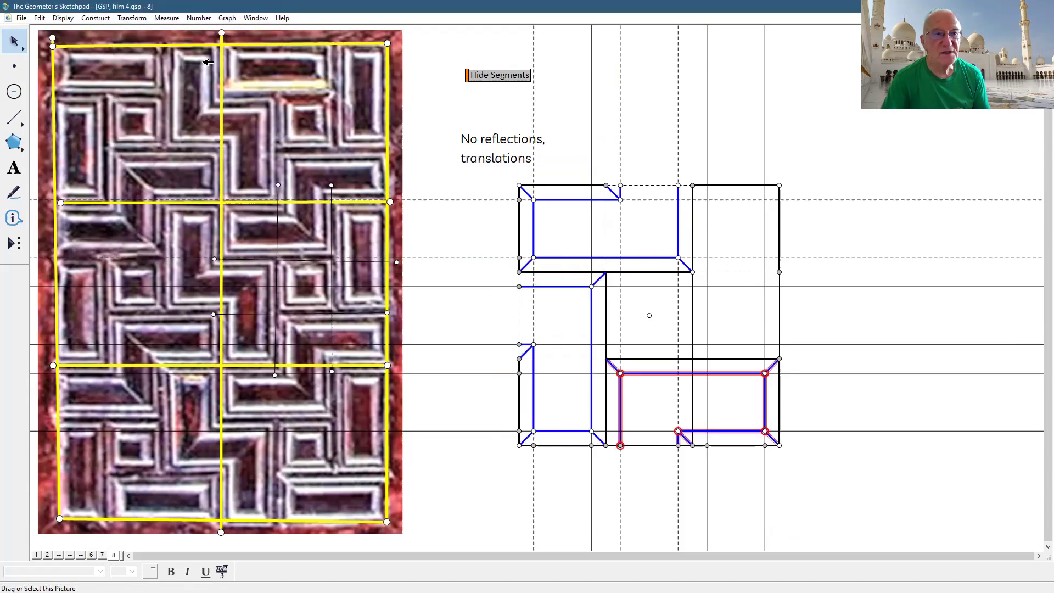
click(131, 18)
click(152, 116)
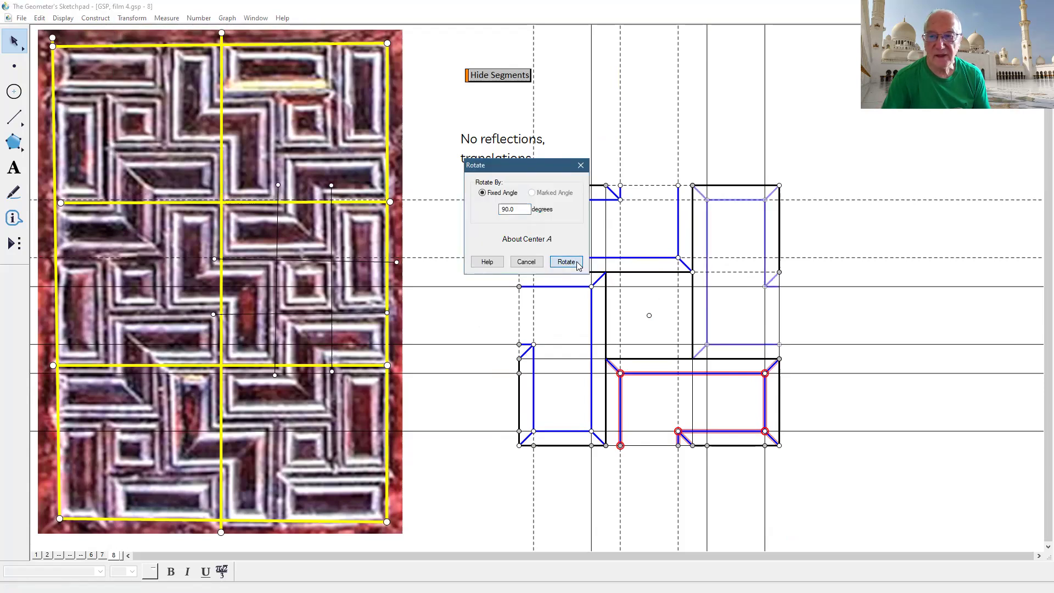
click(566, 262)
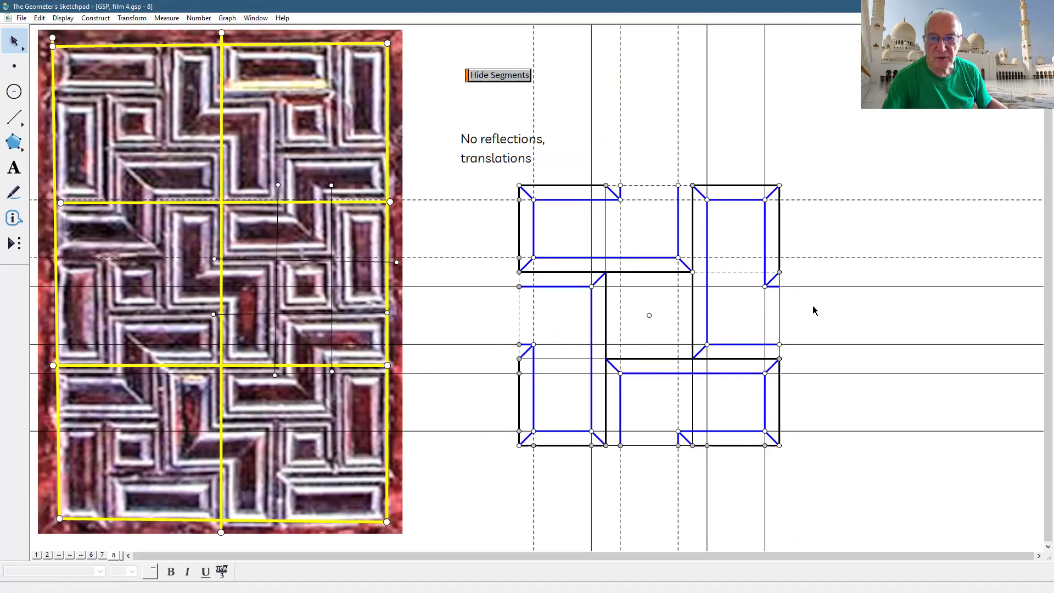
Step: Draw a blue inner square on the band lines around the centre point, with diagonals from its two right corners to the black outline
click(13, 117)
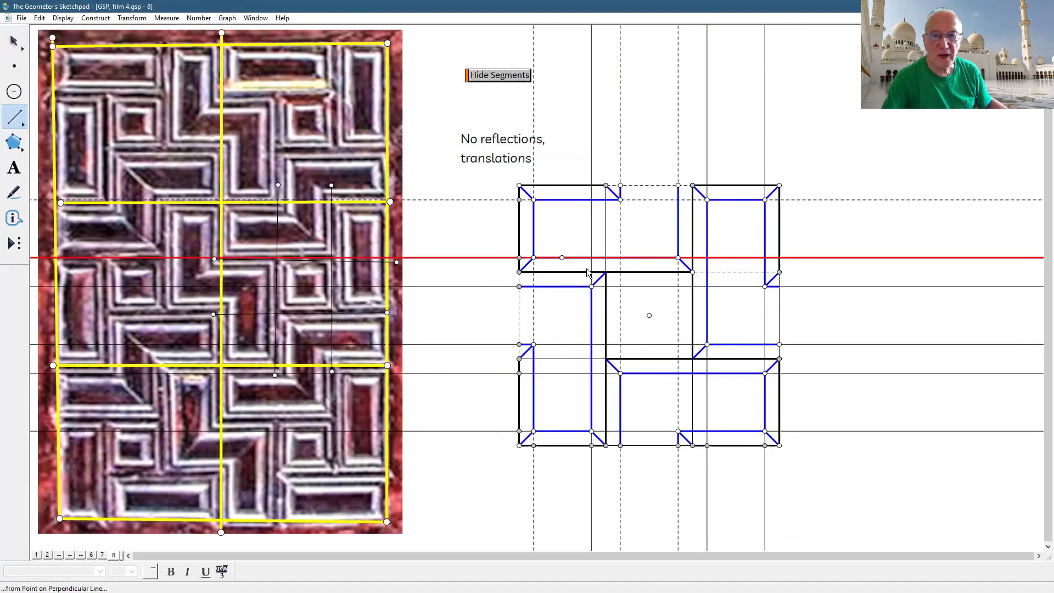
drag(621, 287, 678, 346)
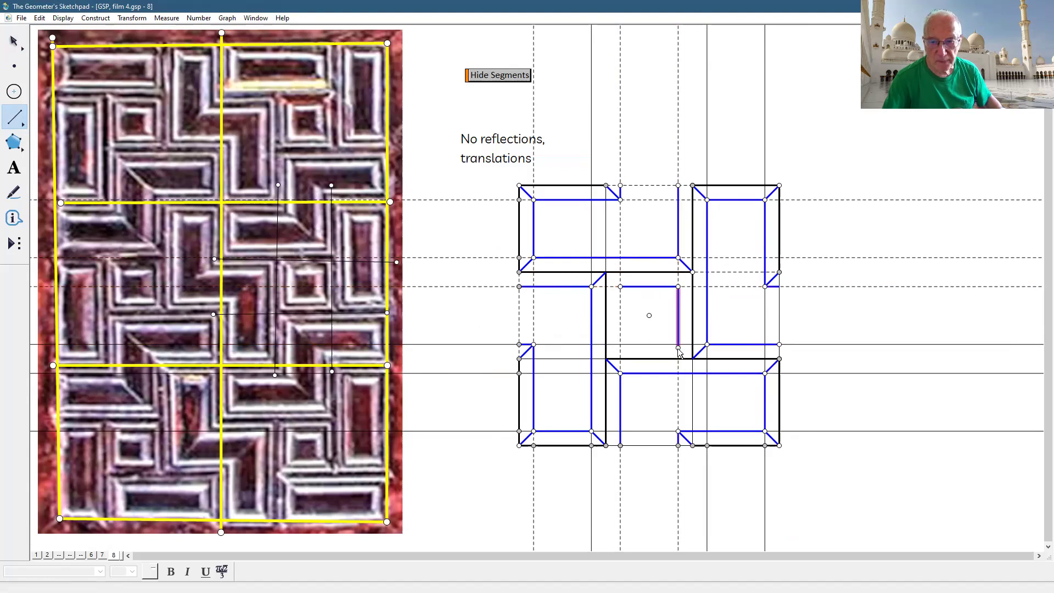
key(ctrl+z)
mouse_move(678, 286)
mouse_down()
mouse_move(680, 346)
mouse_move(623, 348)
mouse_move(620, 288)
mouse_up()
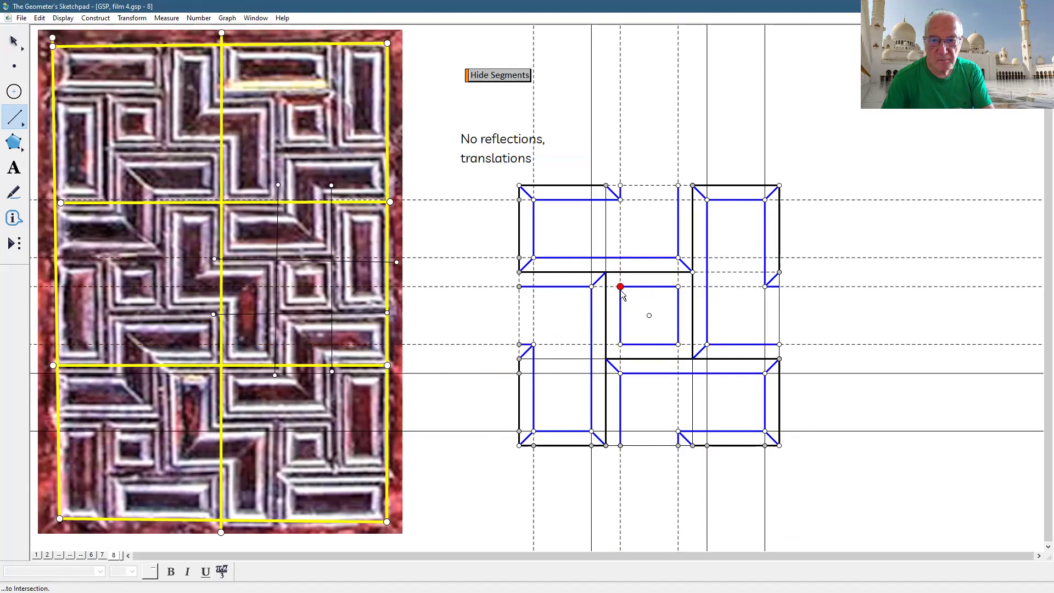
drag(691, 272, 678, 286)
drag(678, 345, 692, 357)
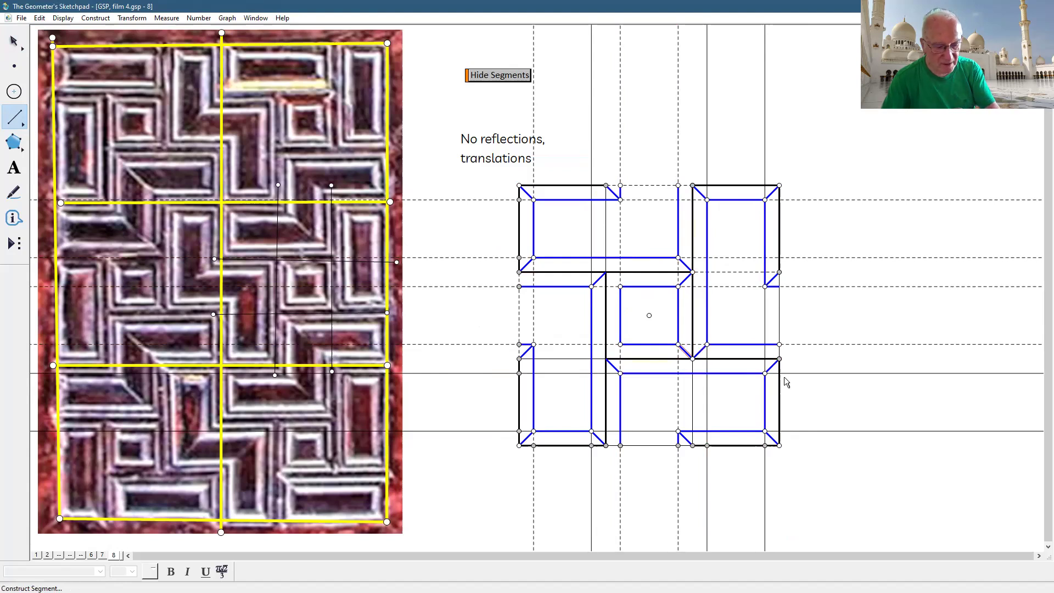
Step: Construct the intersection point of the grid lines at the central cell's lower-right corner
click(13, 41)
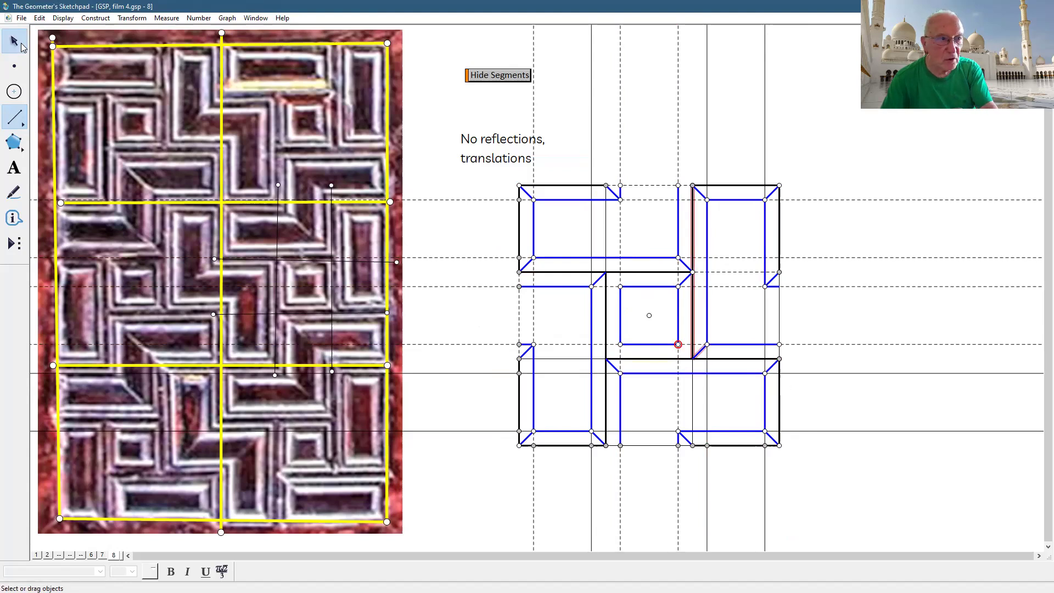
click(693, 403)
click(724, 358)
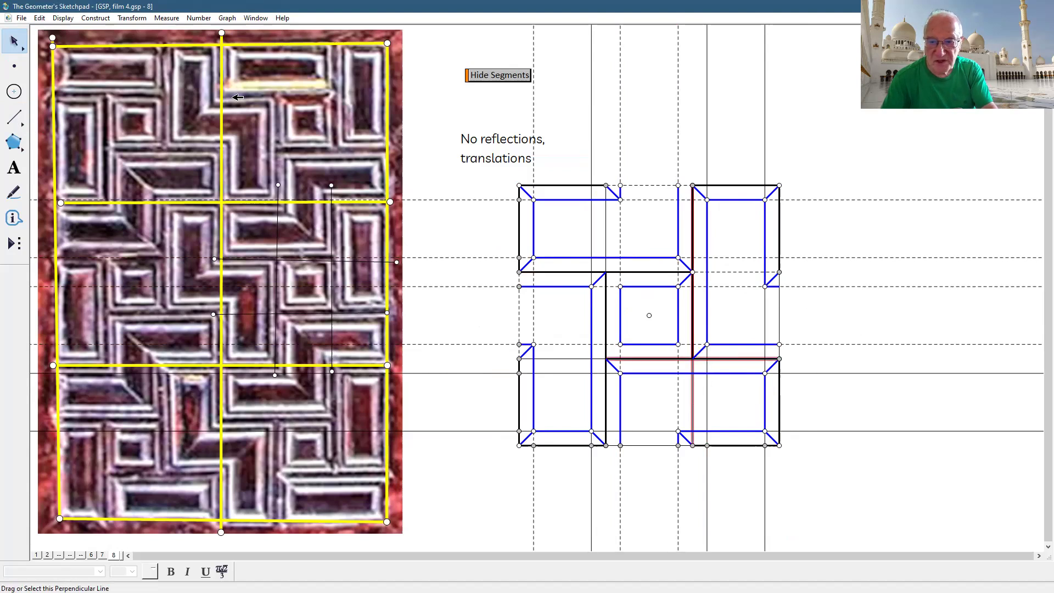
click(111, 21)
click(115, 55)
click(884, 398)
Step: Construct the intersection points of the grid lines at the central cell's lower-left and upper-left corners
click(587, 358)
click(607, 247)
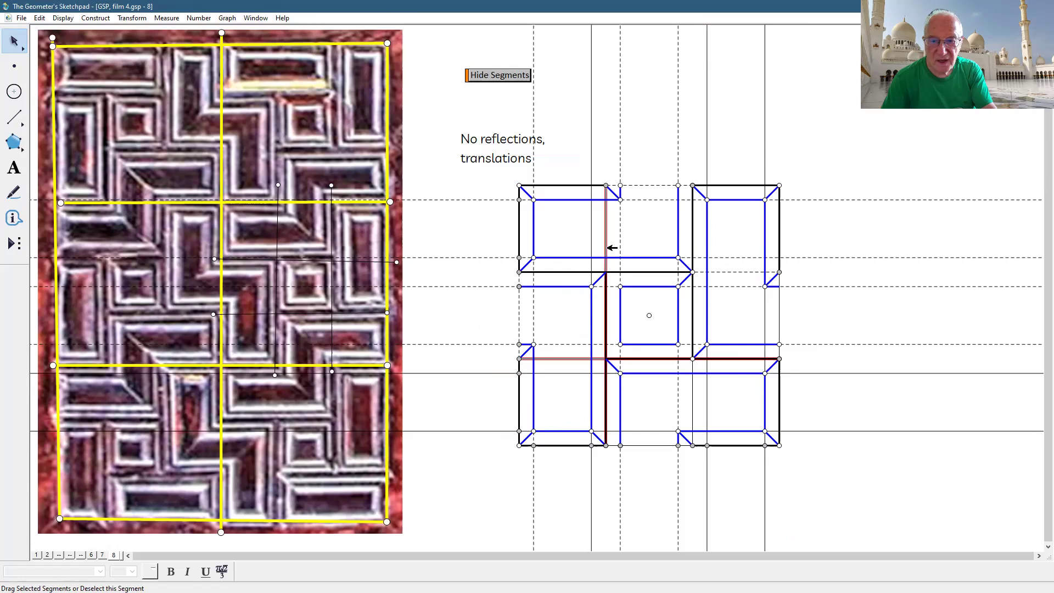
click(96, 17)
click(110, 52)
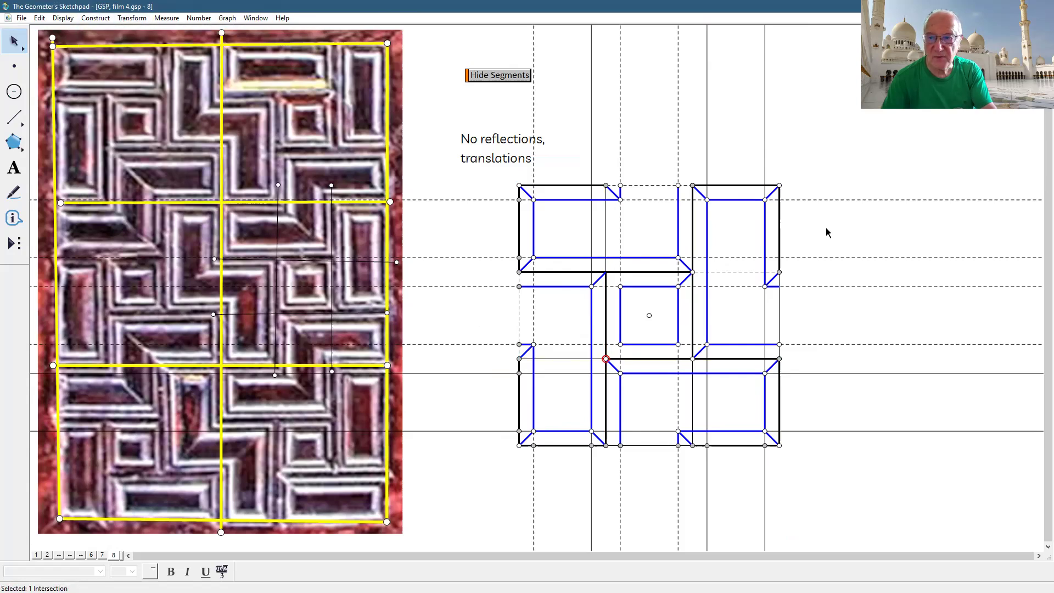
click(717, 272)
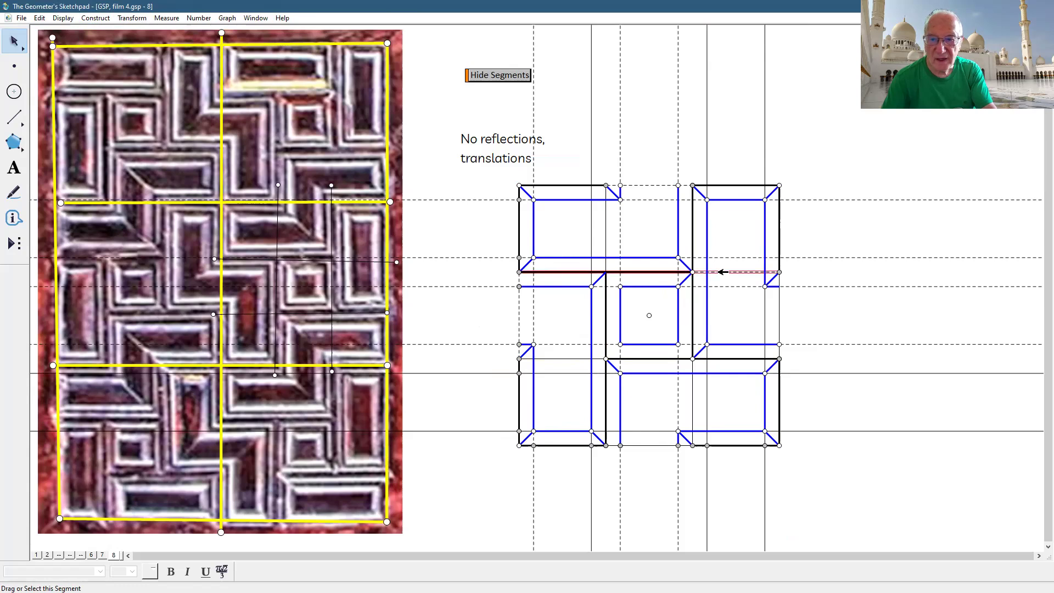
click(609, 238)
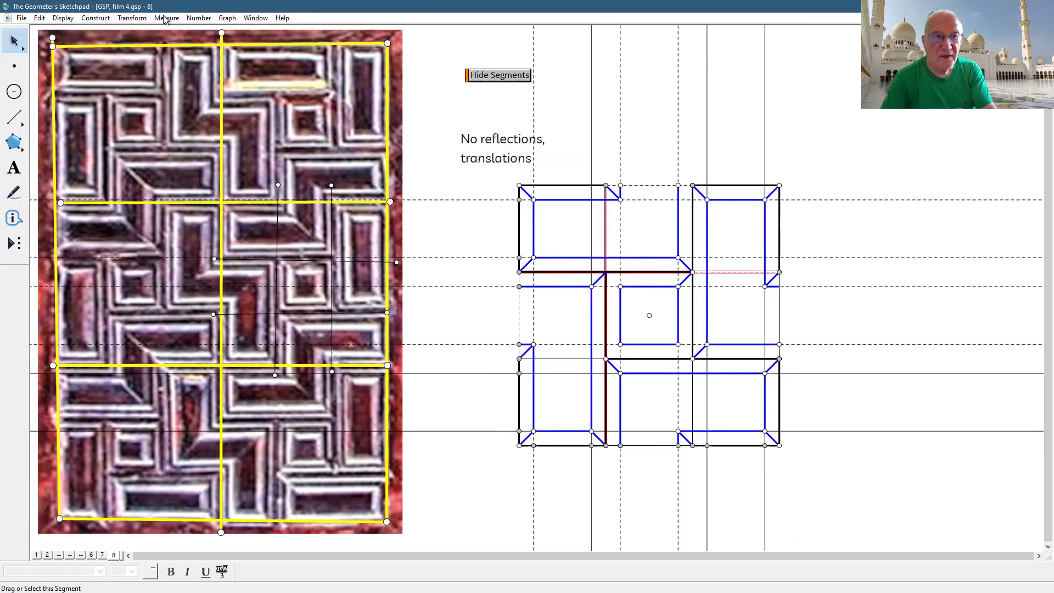
click(94, 18)
click(114, 55)
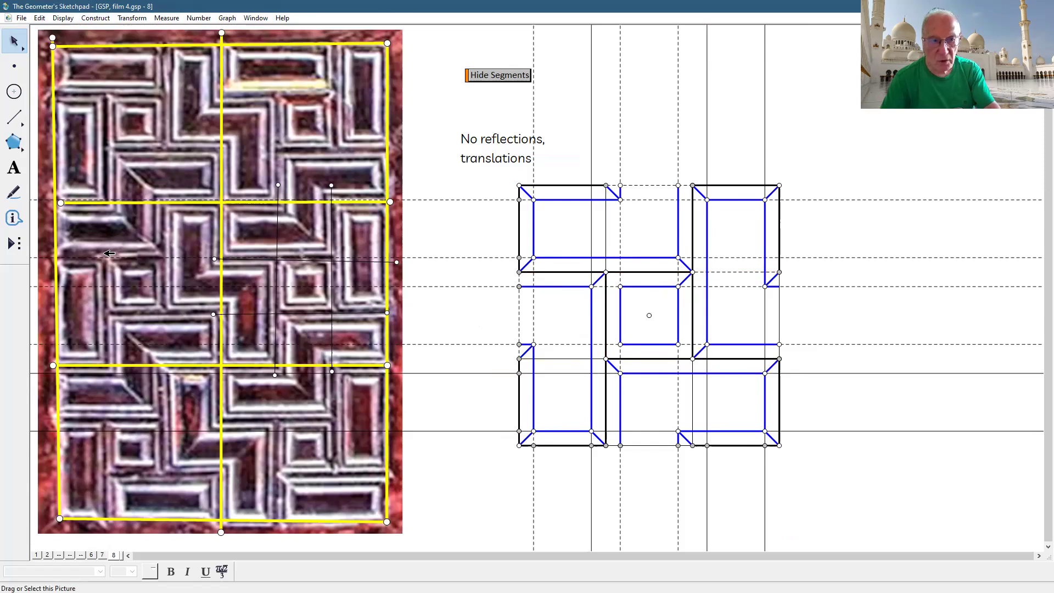
Step: Draw diagonal segments from the central blue square's upper-left, lower-left and lower-right corners to the adjacent black outline corners
click(13, 117)
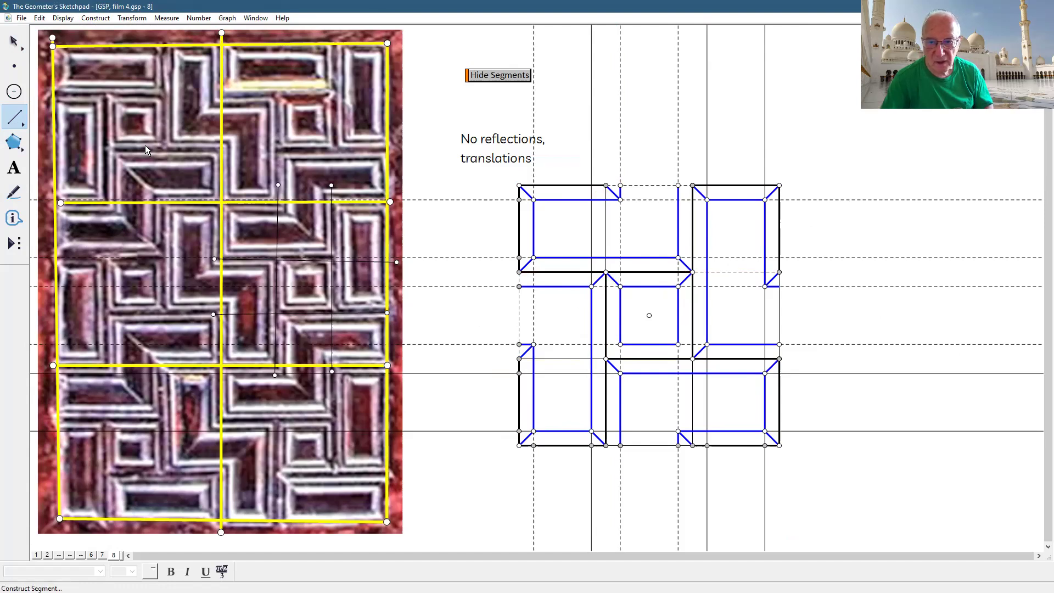
click(13, 41)
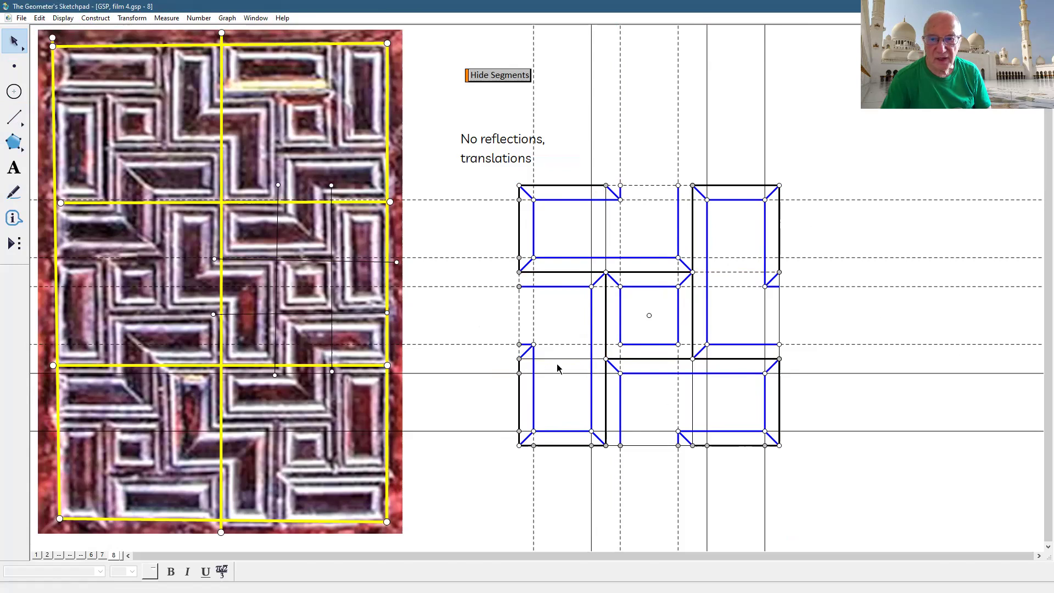
click(15, 117)
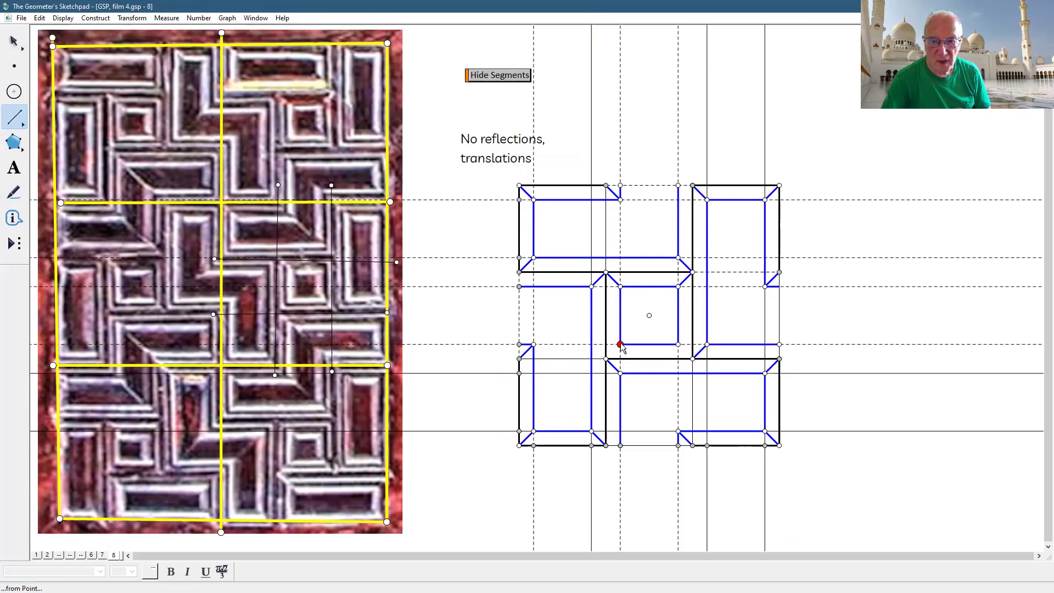
drag(619, 346, 606, 358)
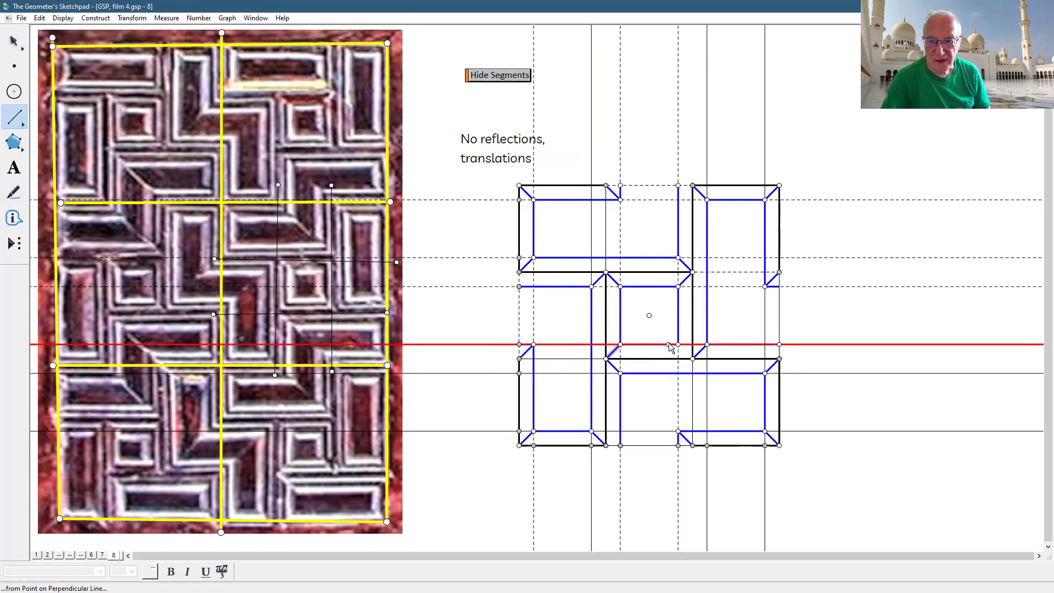
drag(678, 344, 692, 359)
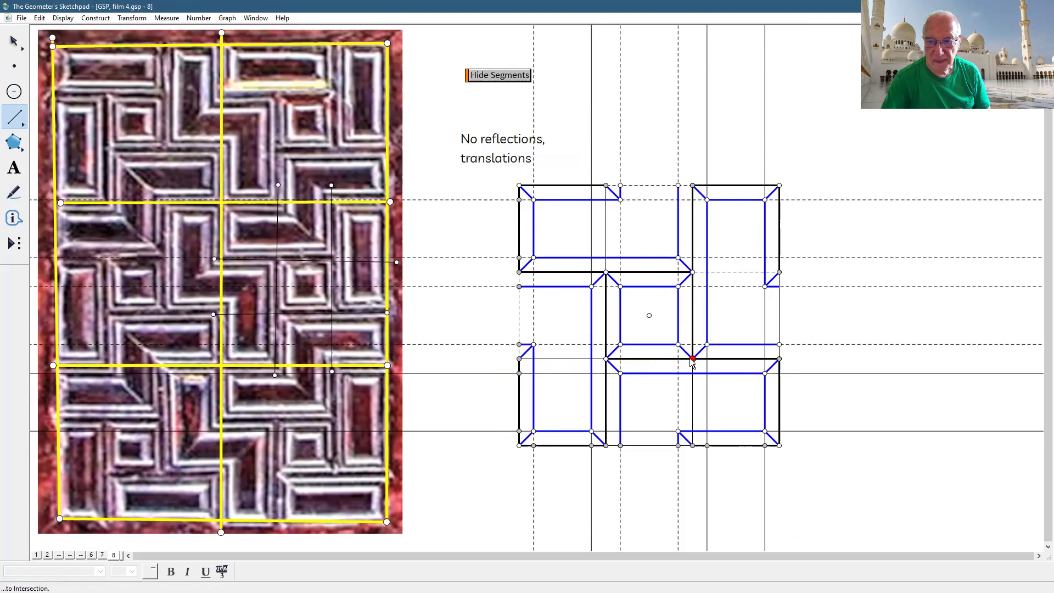
click(13, 44)
click(640, 113)
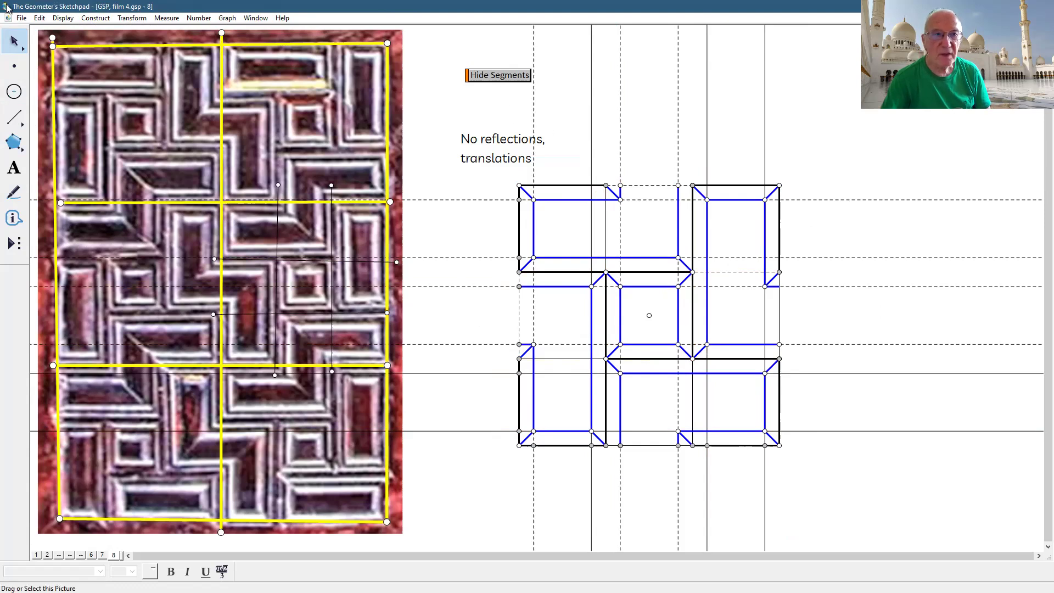
Step: Add a new page to the document as a duplicate of page 8
click(21, 18)
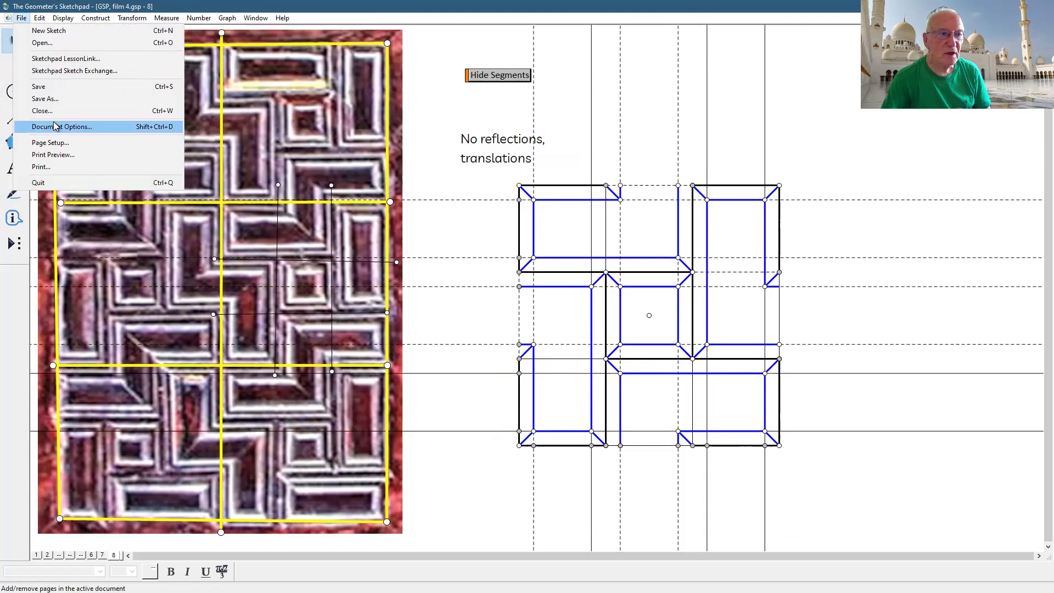
click(62, 126)
click(558, 183)
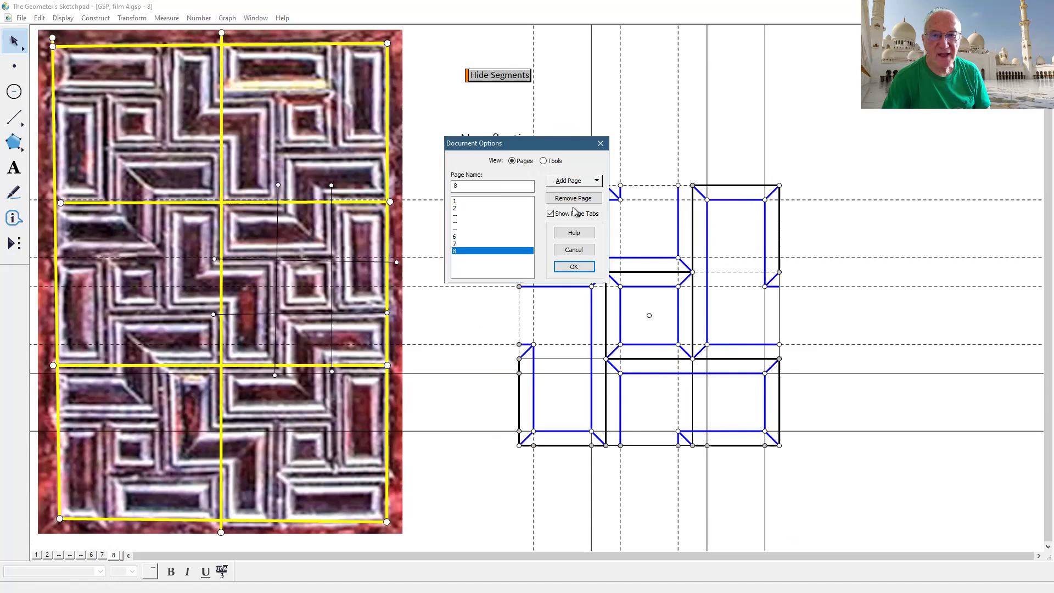
mouse_move(575, 211)
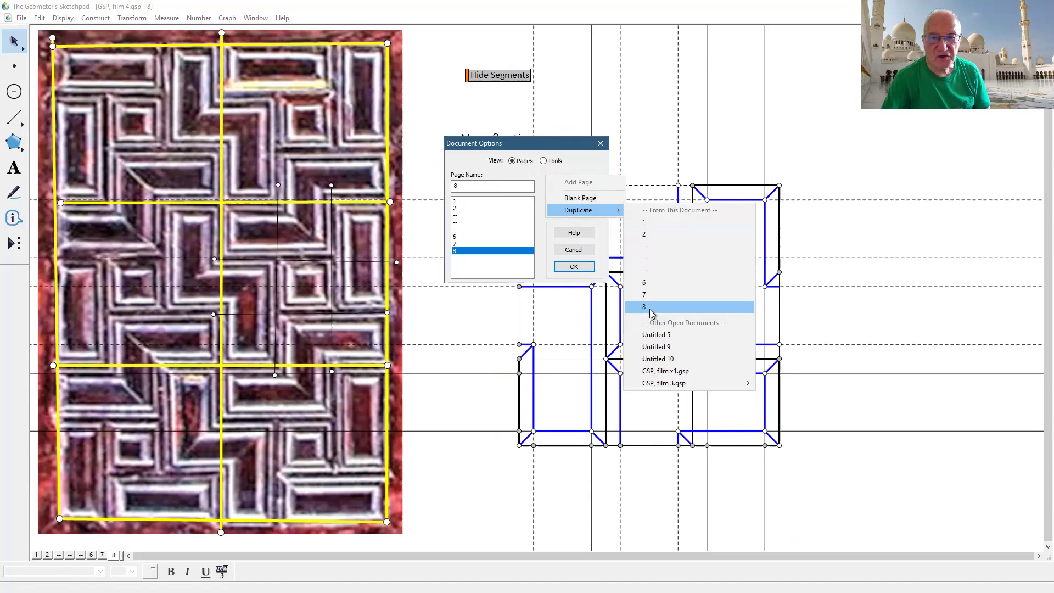
click(651, 308)
click(573, 266)
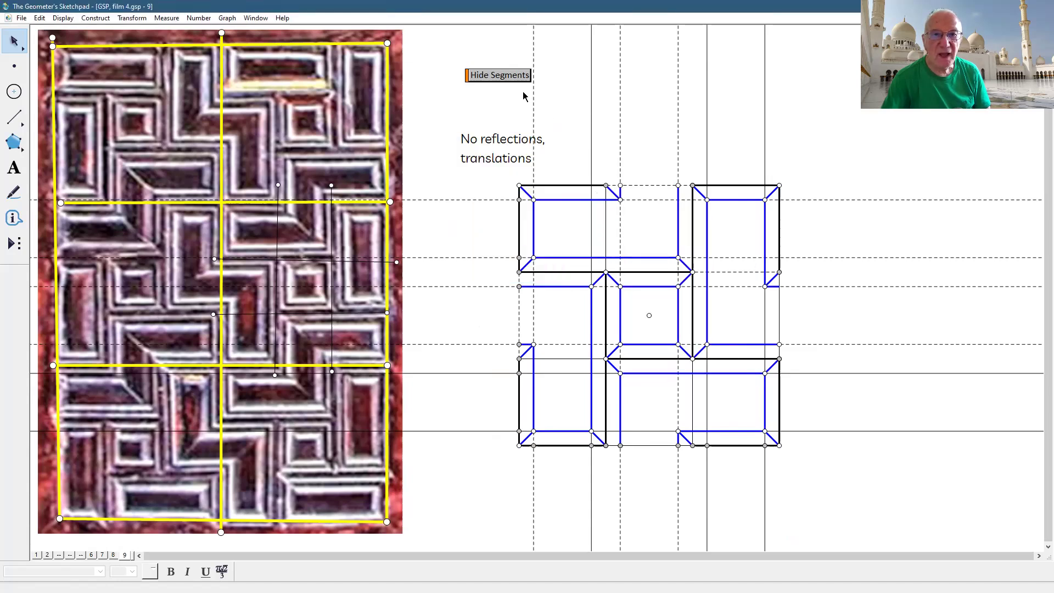
Step: Hide the helper segments and all perpendicular lines, adding a Hide/Show action button for the lines
click(506, 76)
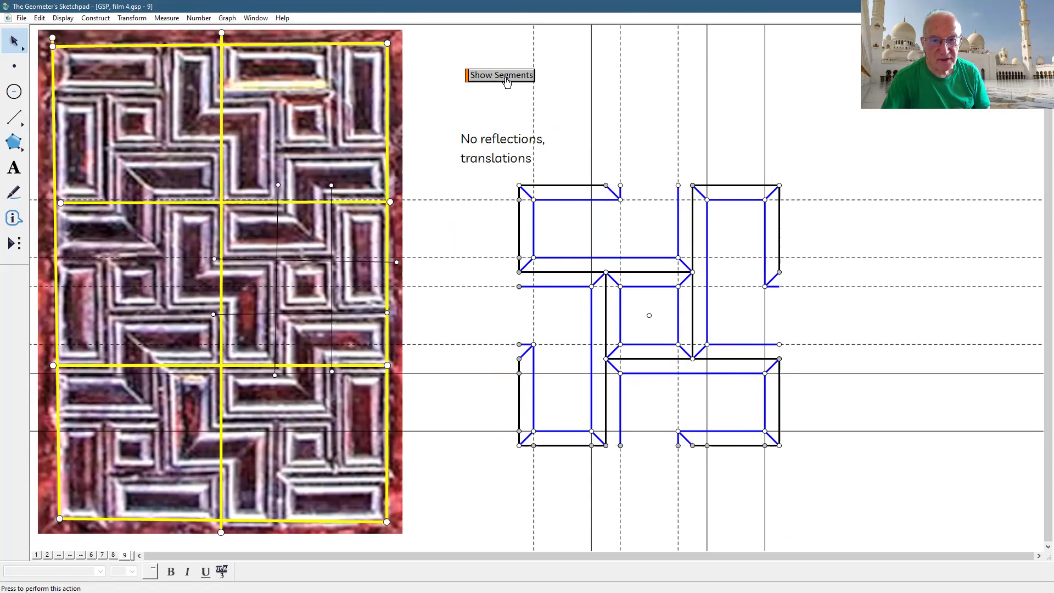
drag(10, 121, 90, 120)
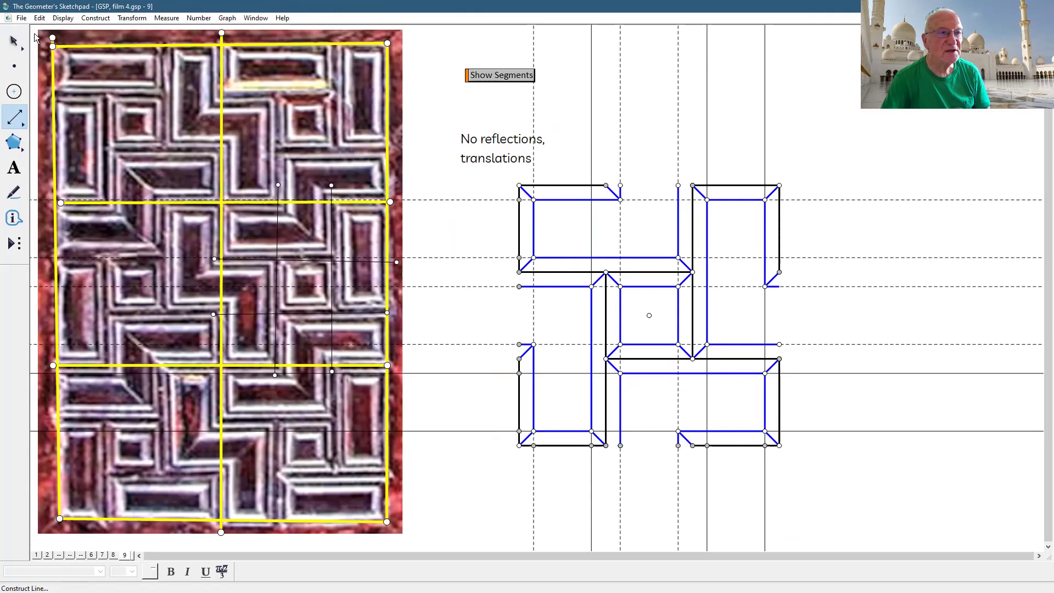
click(40, 18)
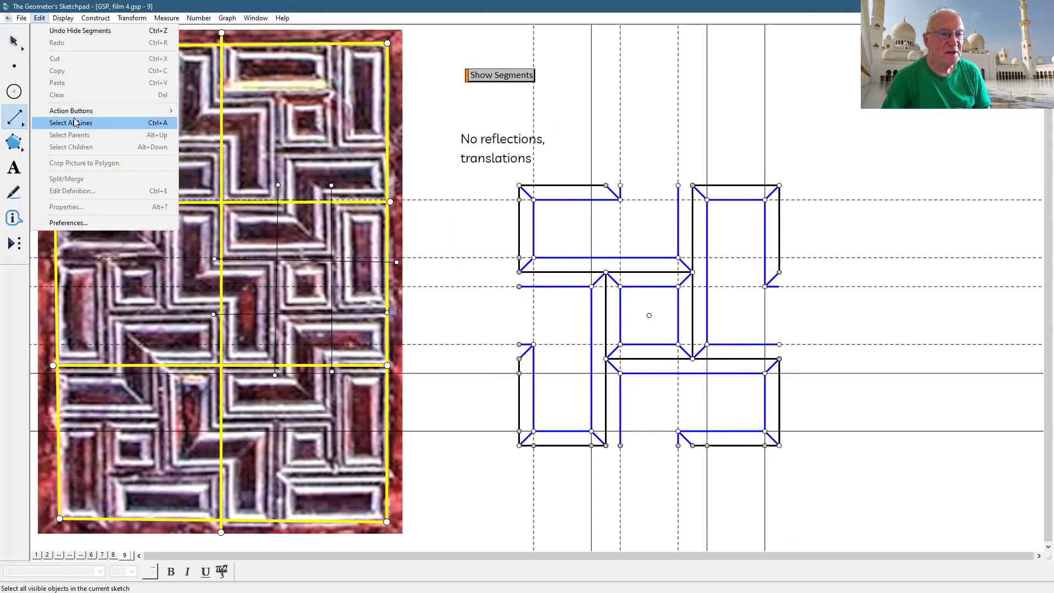
click(75, 123)
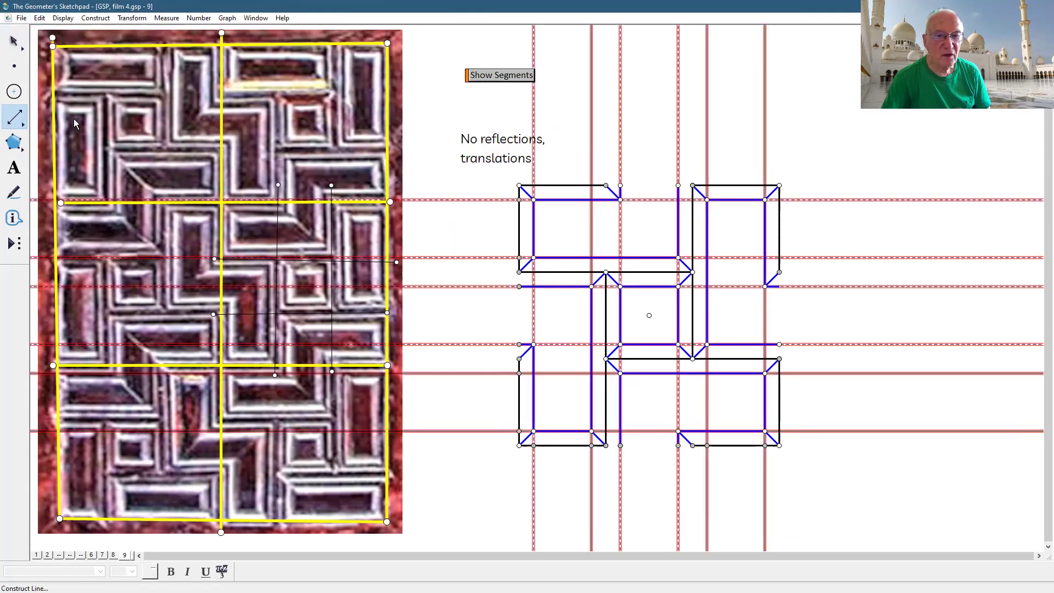
click(40, 19)
mouse_move(67, 110)
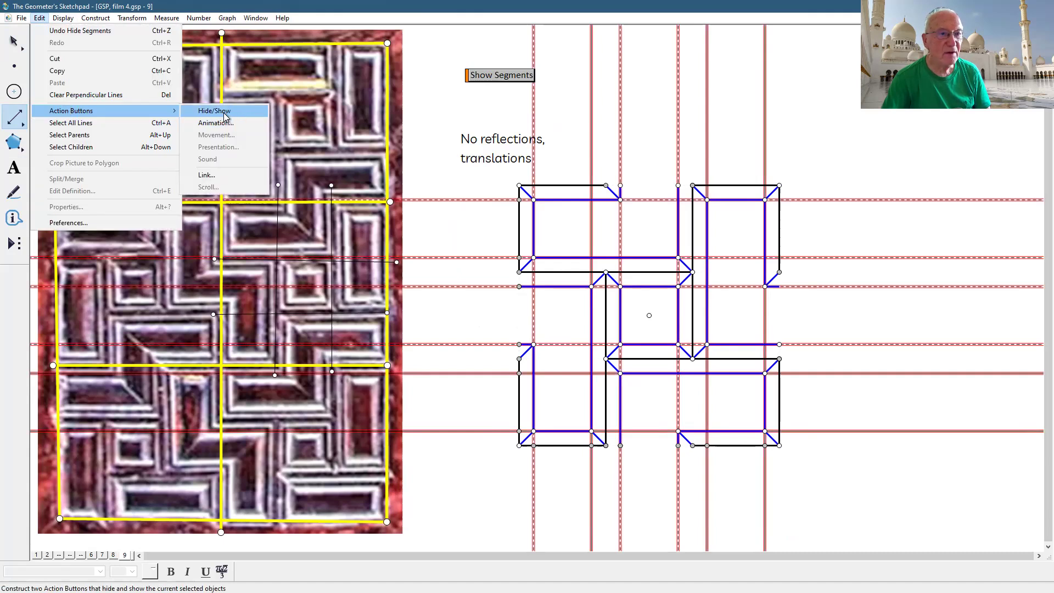
click(225, 111)
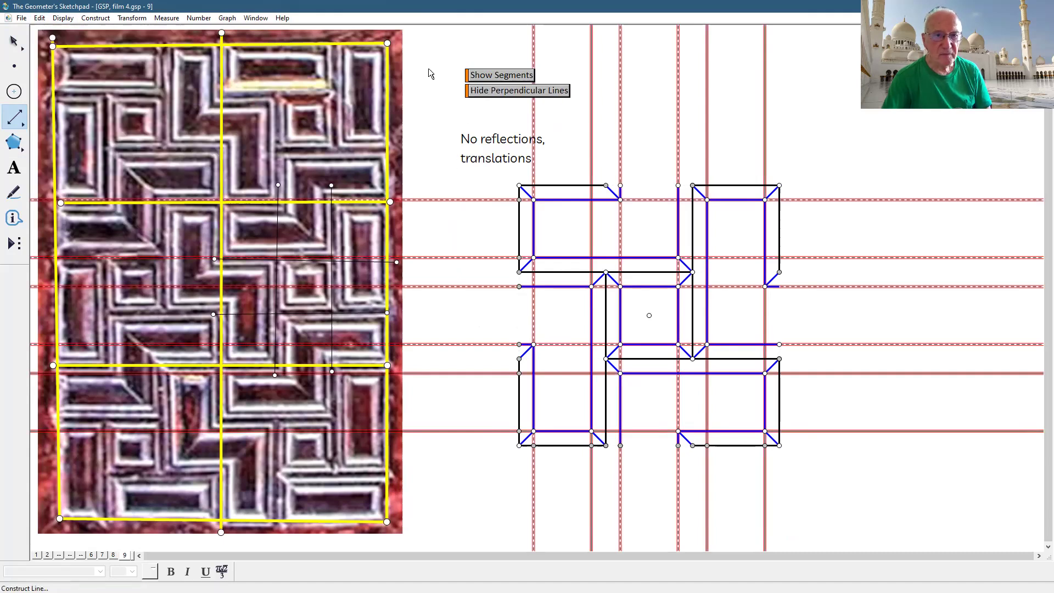
click(14, 41)
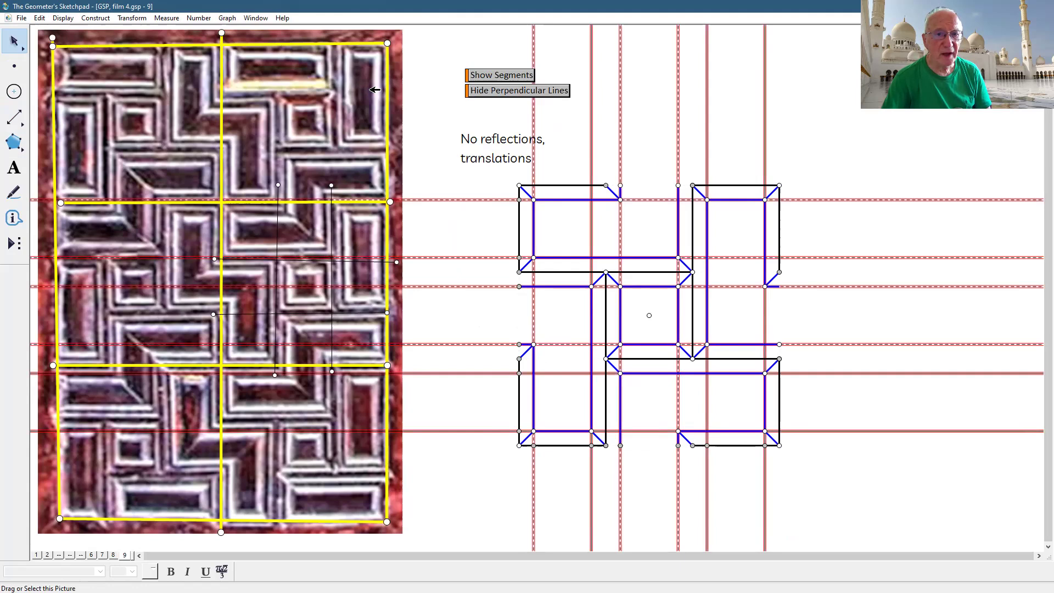
click(427, 80)
click(498, 95)
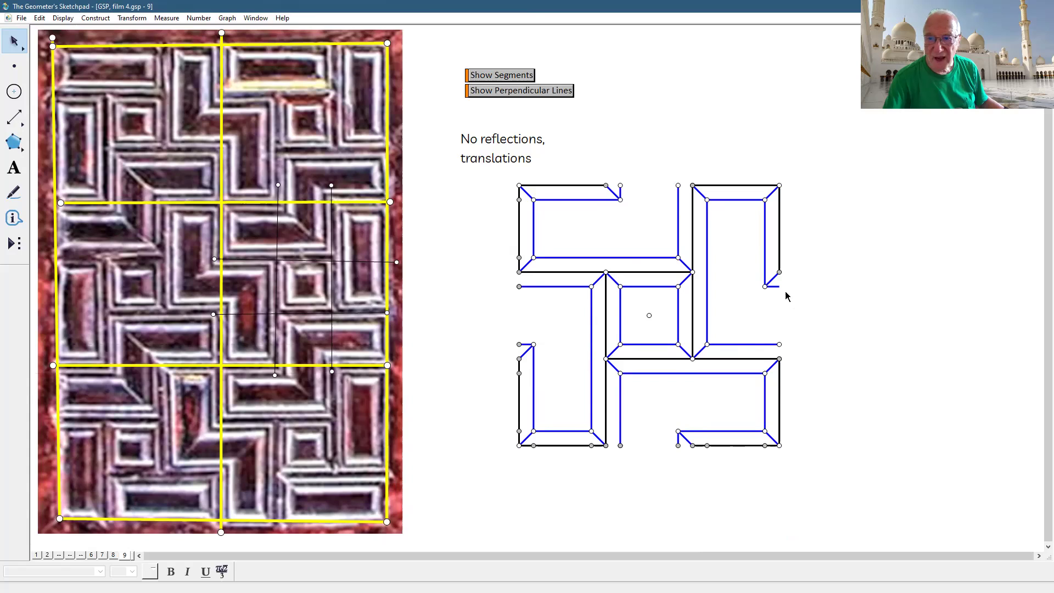
Step: Rotate the blue outline's lower endpoint on the unit's left edge by 180 degrees about the centre point
click(649, 316)
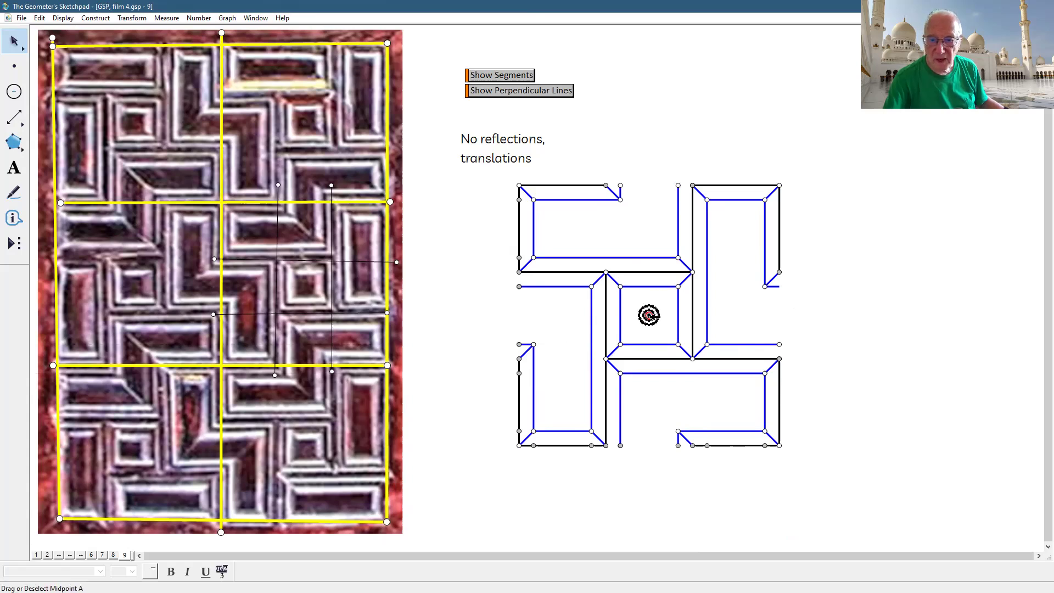
click(519, 345)
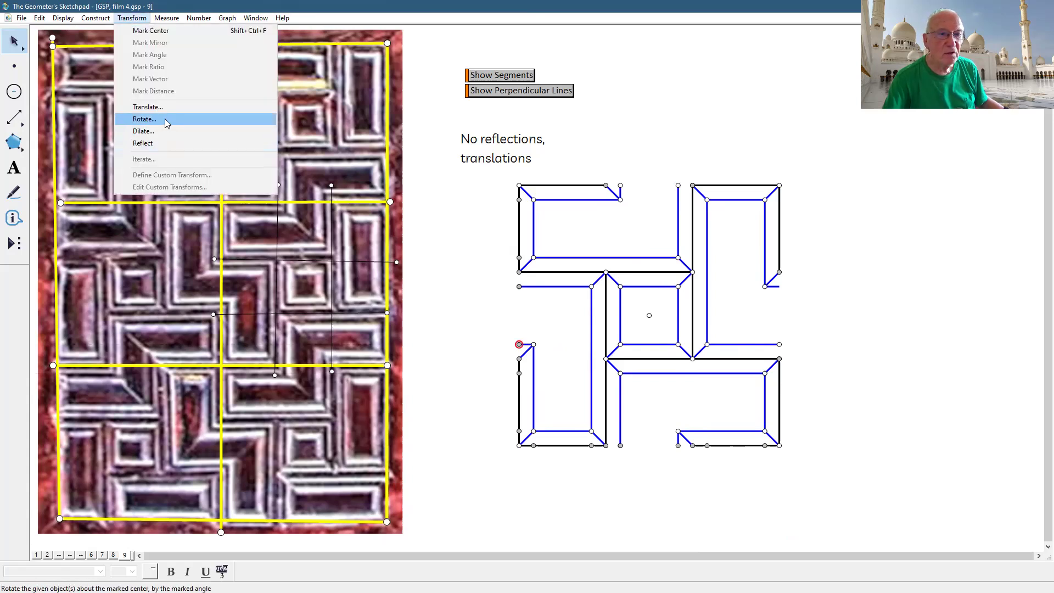
click(165, 119)
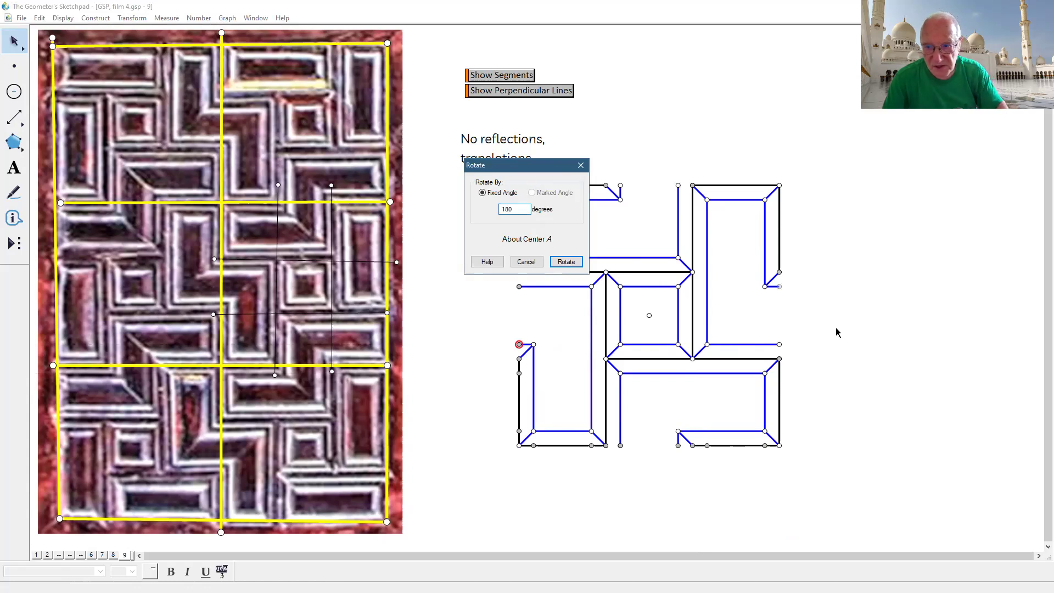
click(566, 262)
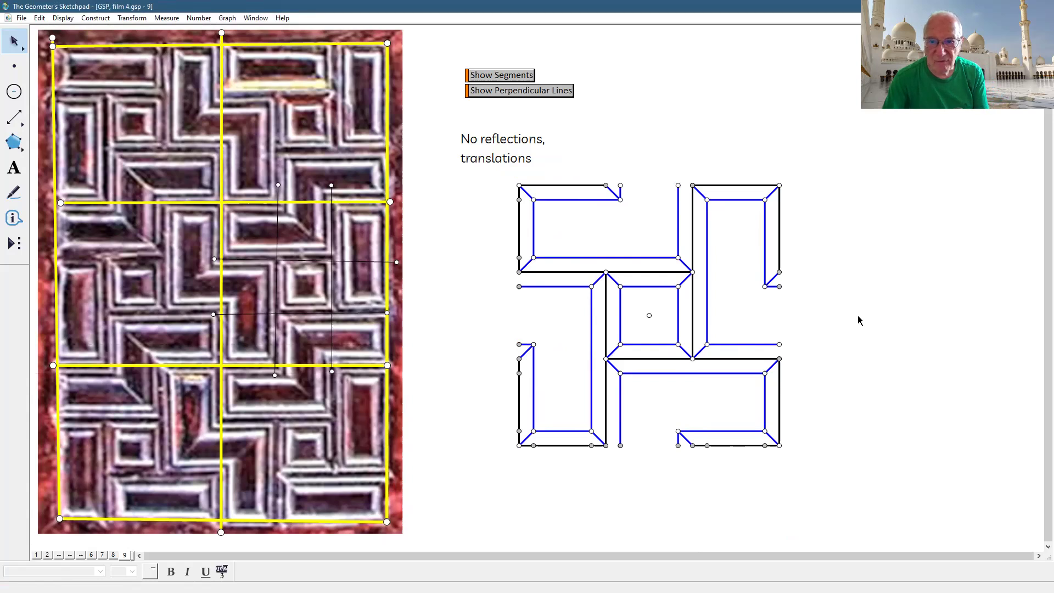
Step: Place the "blues & yellows" palette from the "colors 5" custom tools beside the pattern unit, to its right
click(9, 239)
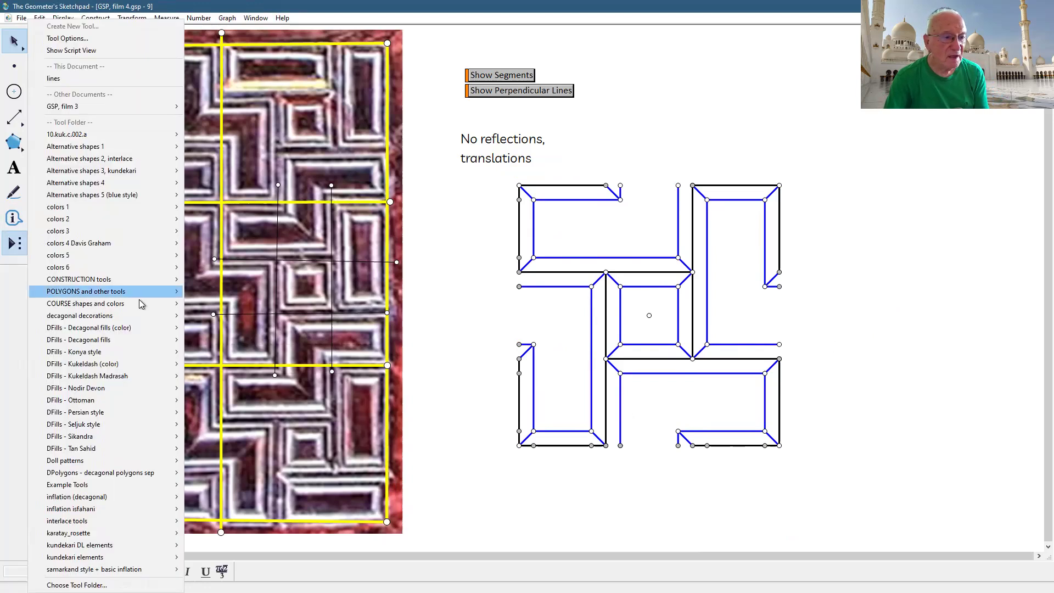
mouse_move(100, 263)
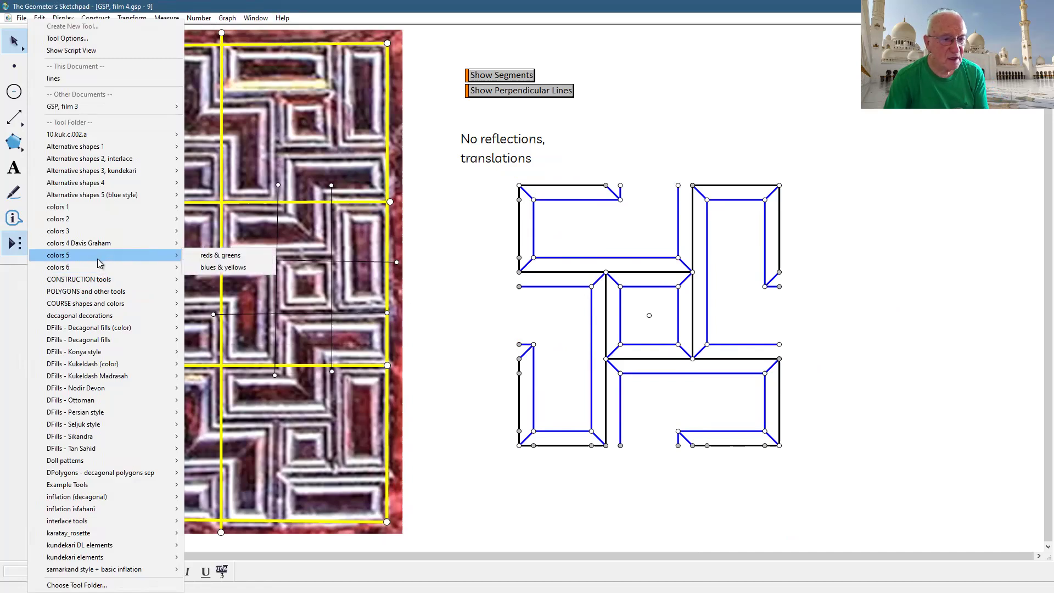
click(244, 269)
click(843, 413)
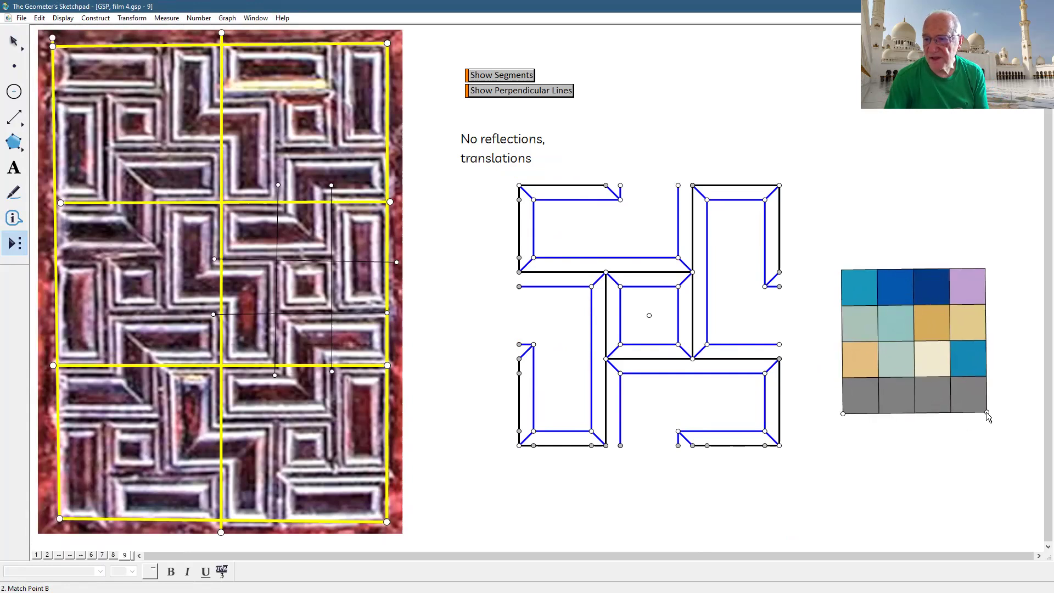
click(991, 415)
key(Escape)
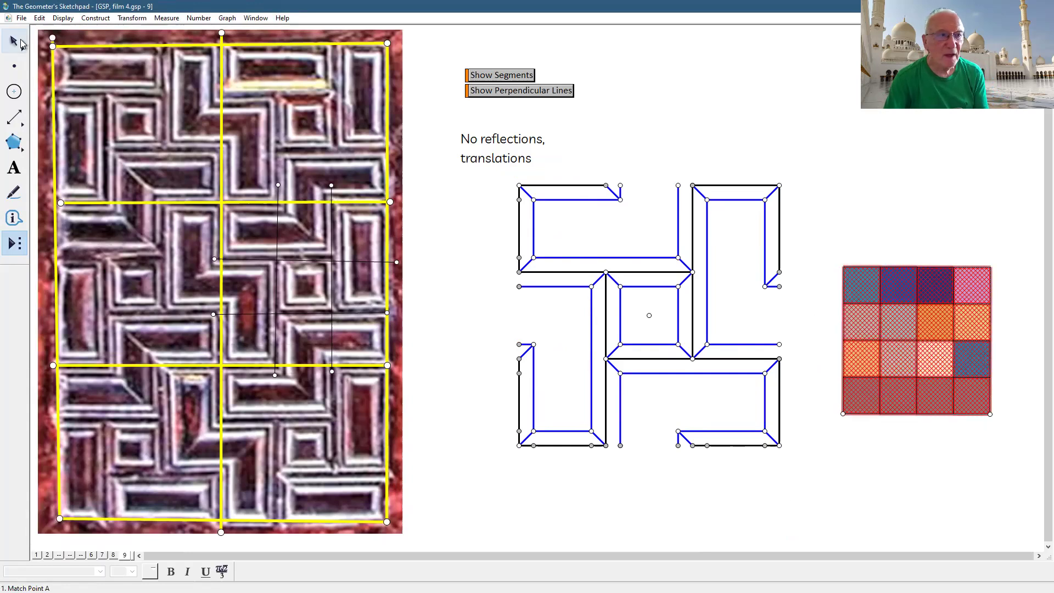
key(Escape)
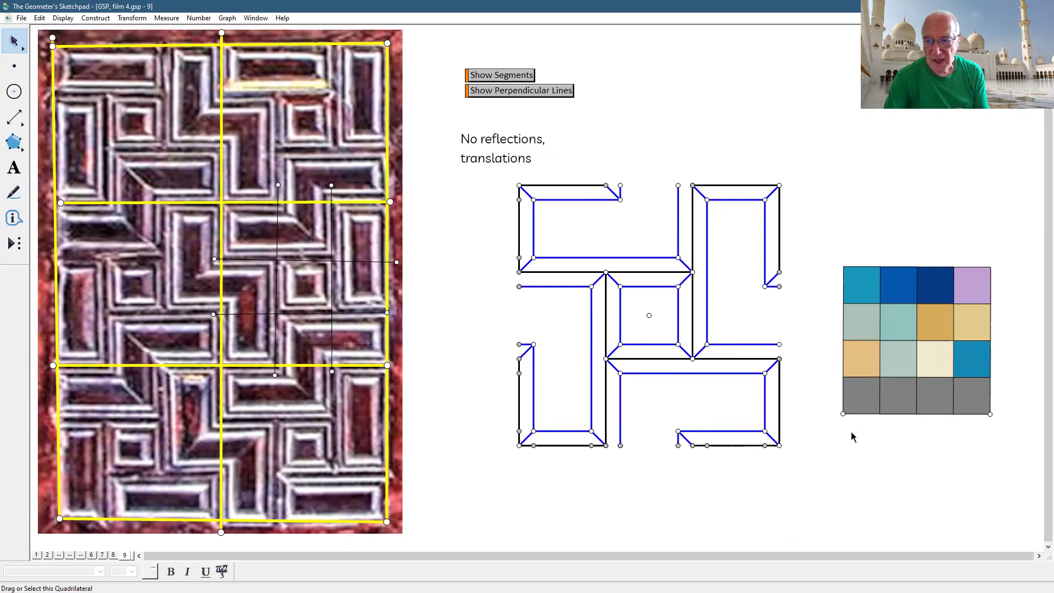
click(845, 413)
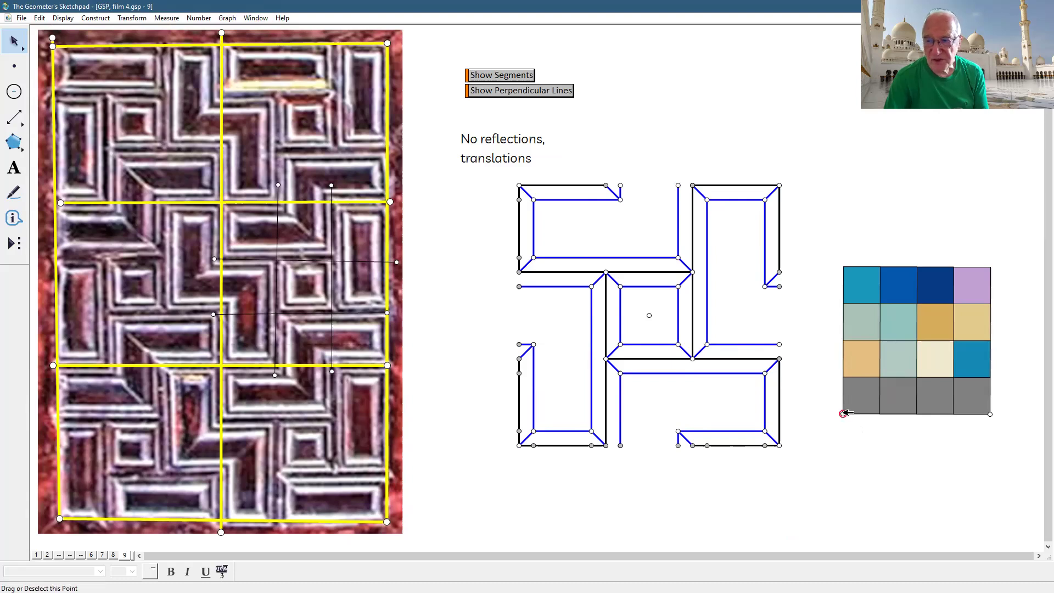
mouse_move(830, 246)
mouse_down()
mouse_move(972, 426)
mouse_move(1015, 442)
mouse_move(998, 470)
mouse_up()
click(999, 473)
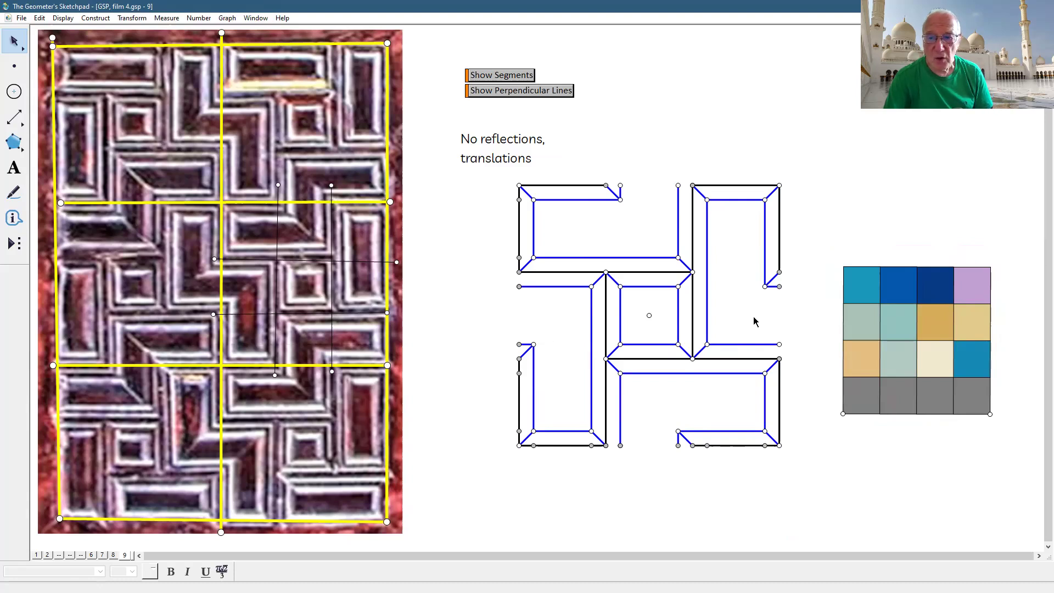
Step: Construct a filled polygon on the four corners of the central blue square and select it
click(12, 140)
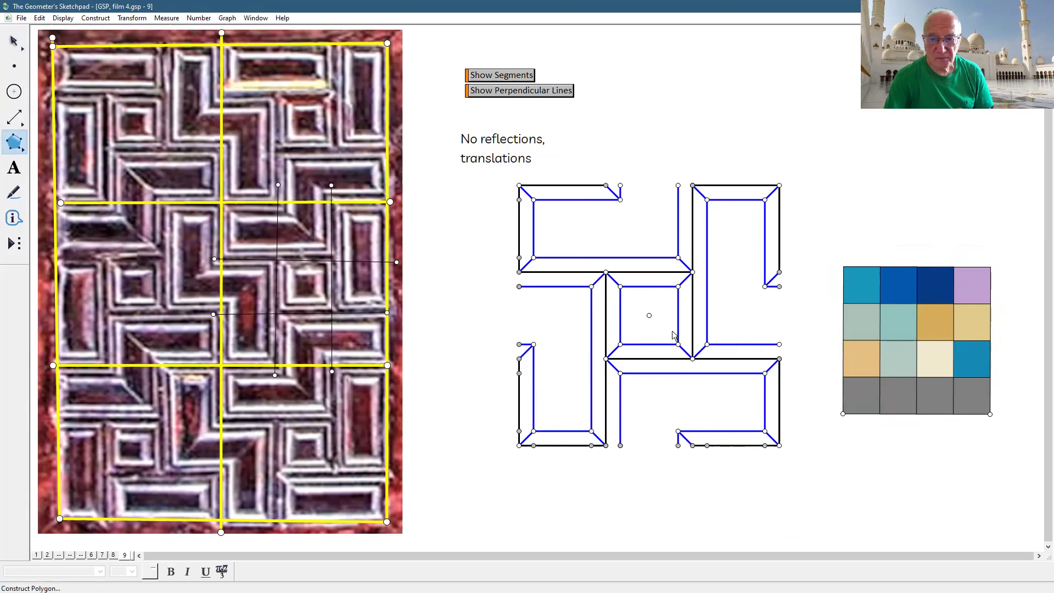
click(678, 287)
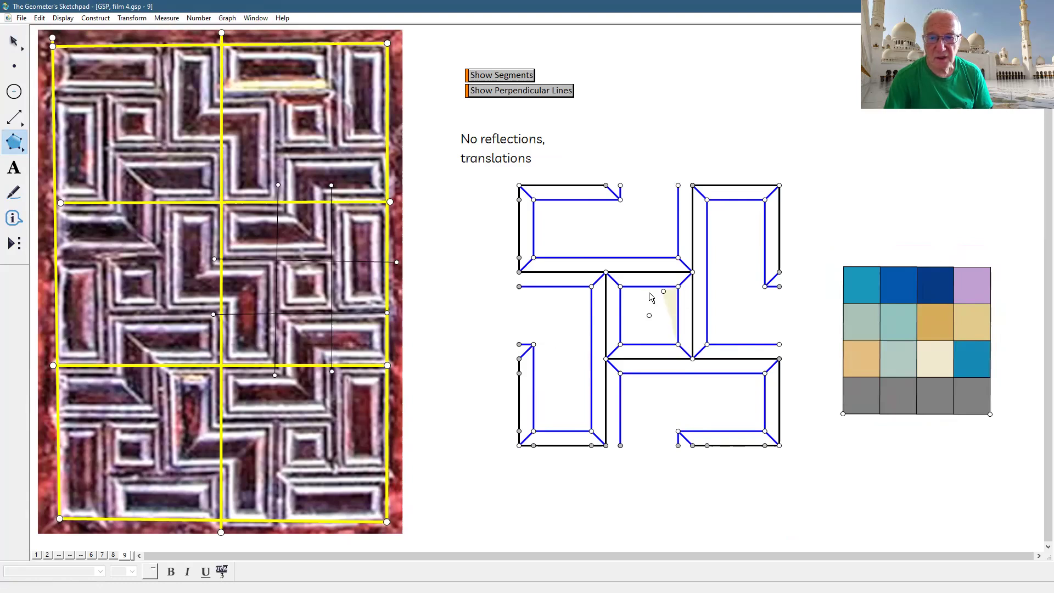
click(619, 287)
click(620, 344)
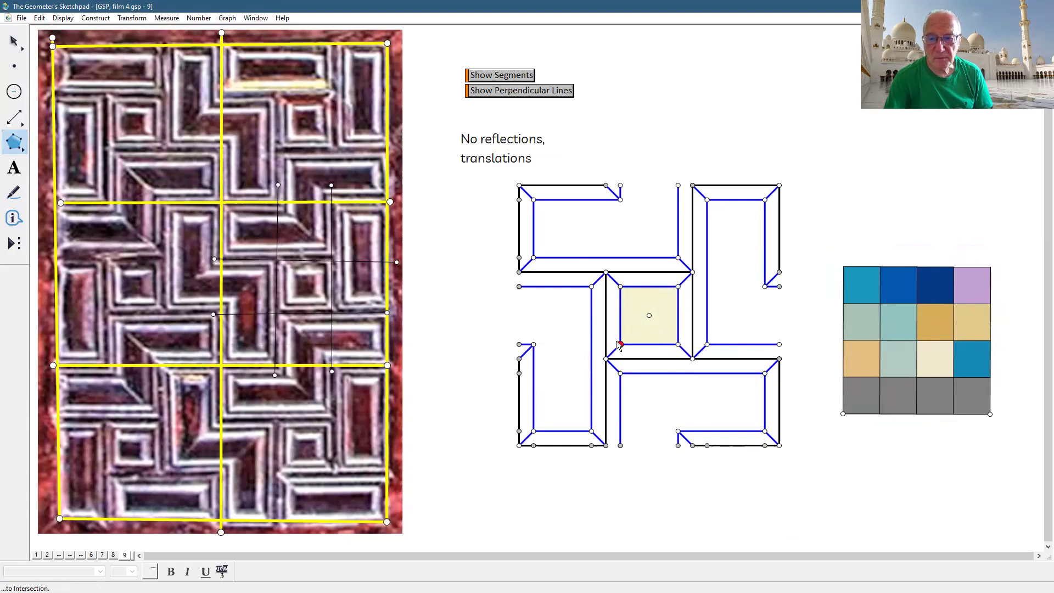
click(678, 344)
click(678, 344)
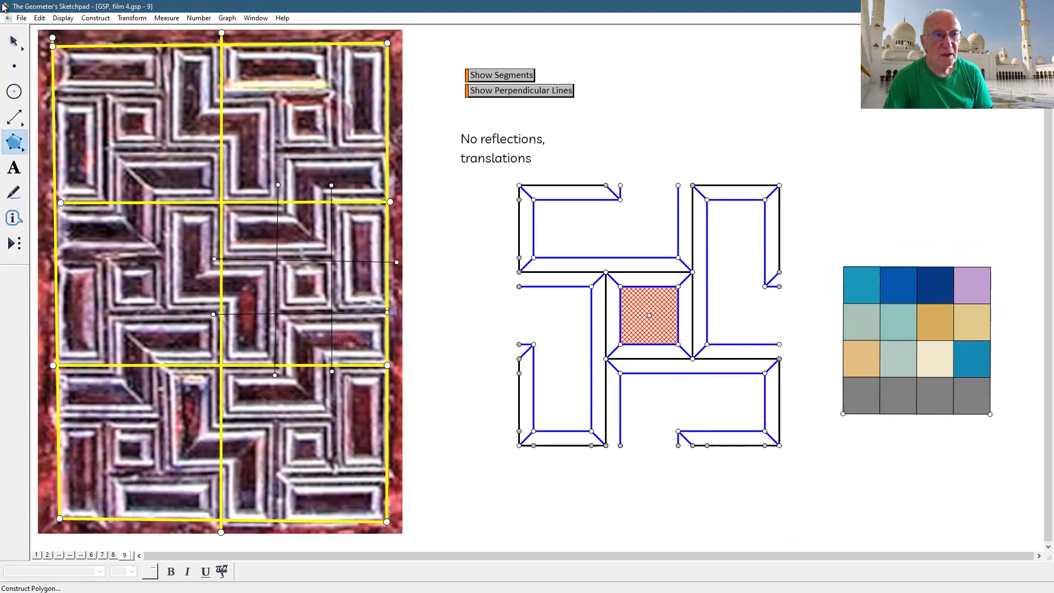
click(19, 42)
click(853, 449)
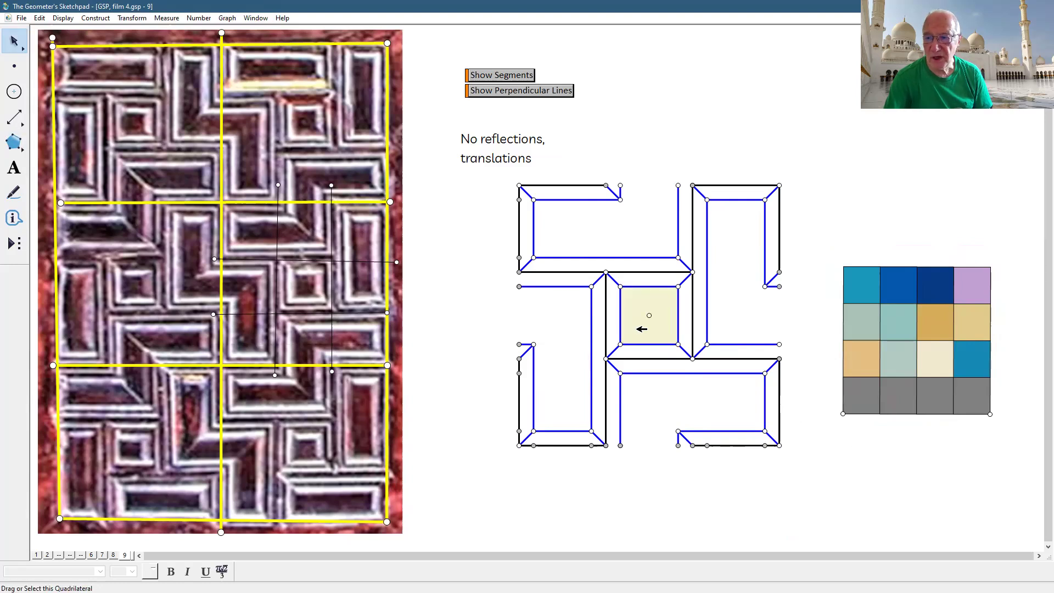
click(649, 328)
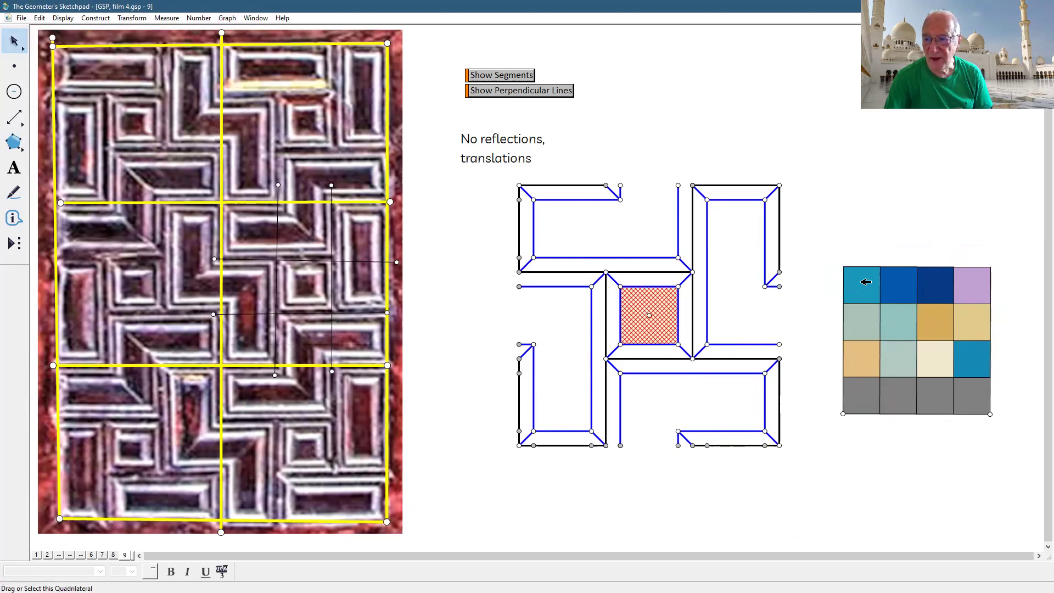
click(866, 281)
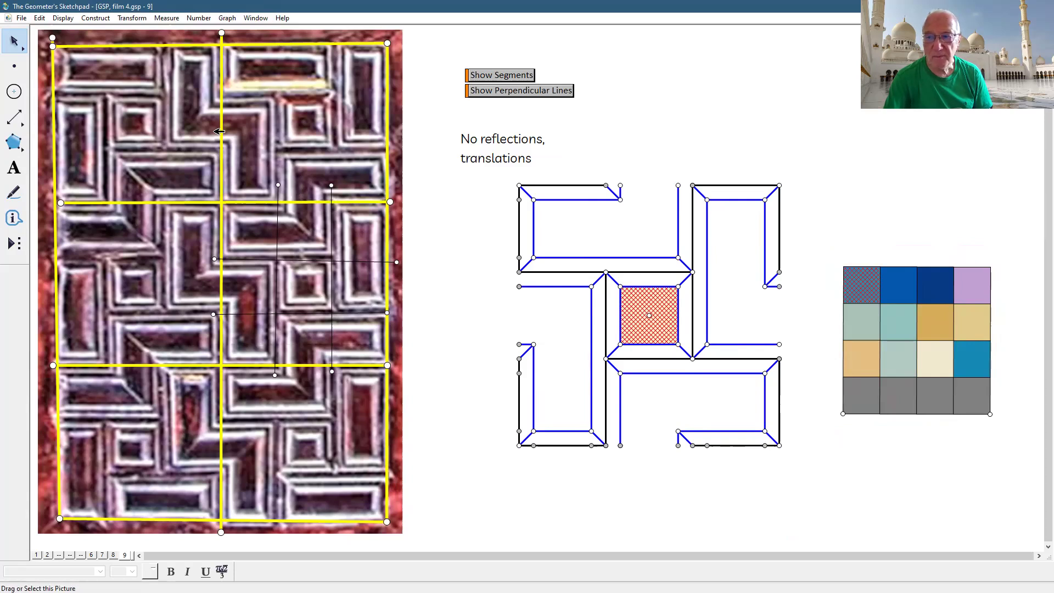
click(910, 282)
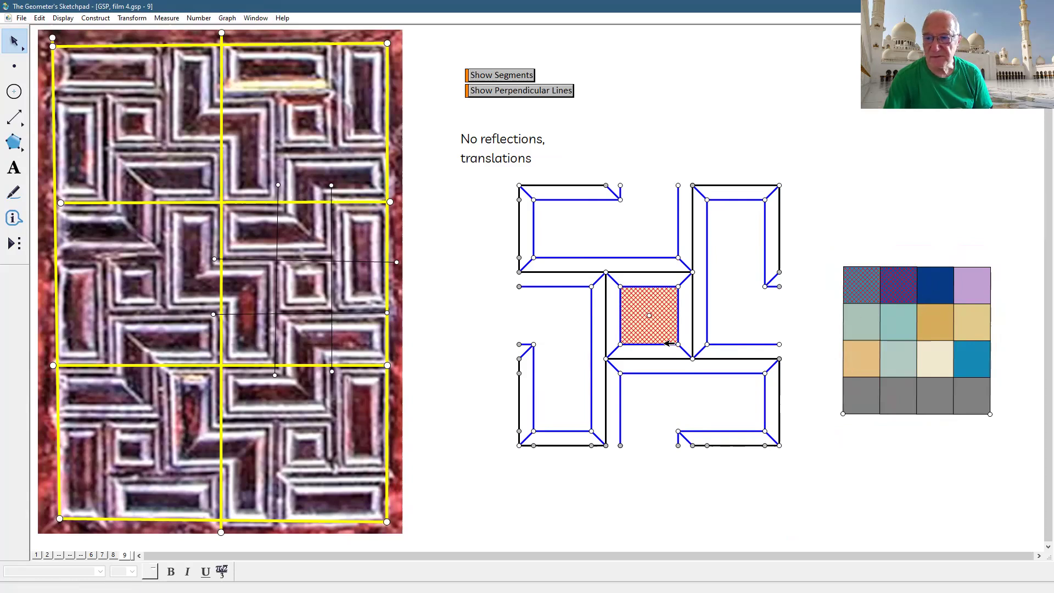
click(637, 335)
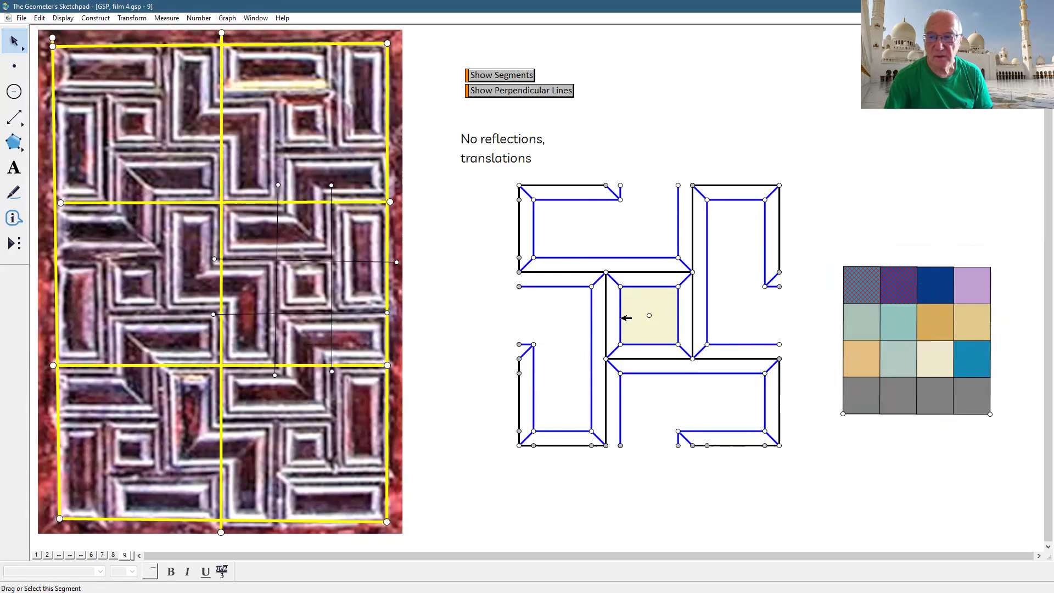
click(816, 457)
Step: Recolour the central square polygon to match the medium blue swatch in the palette's first row, second column
click(642, 315)
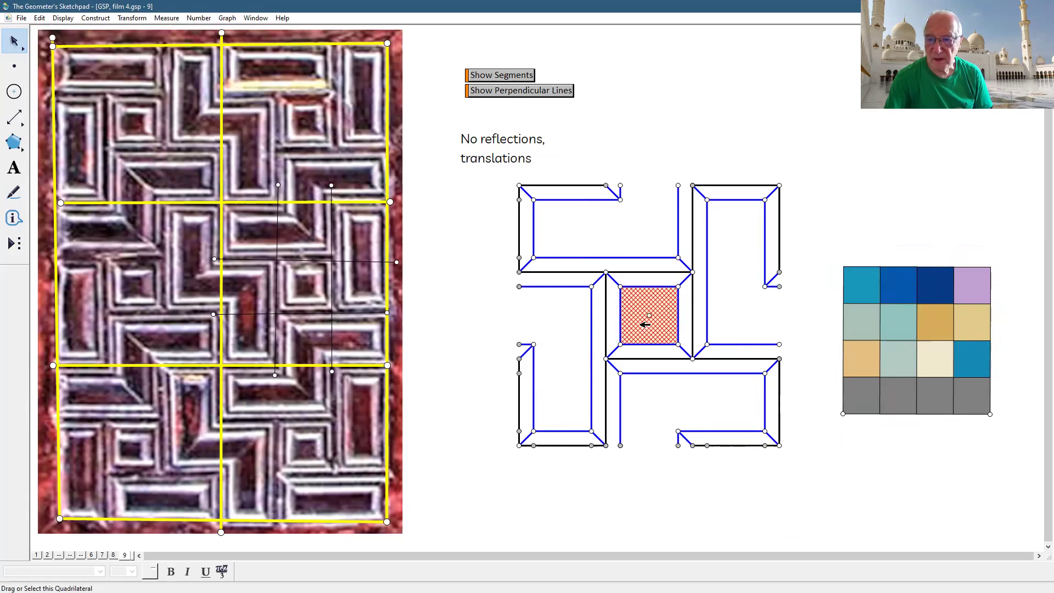
click(909, 280)
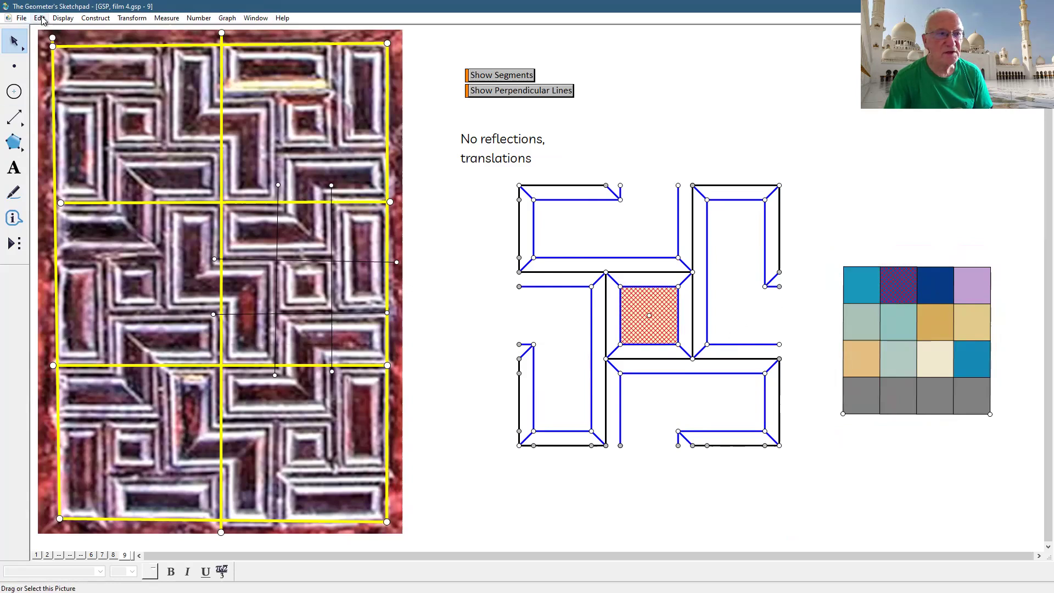
click(63, 18)
mouse_move(100, 58)
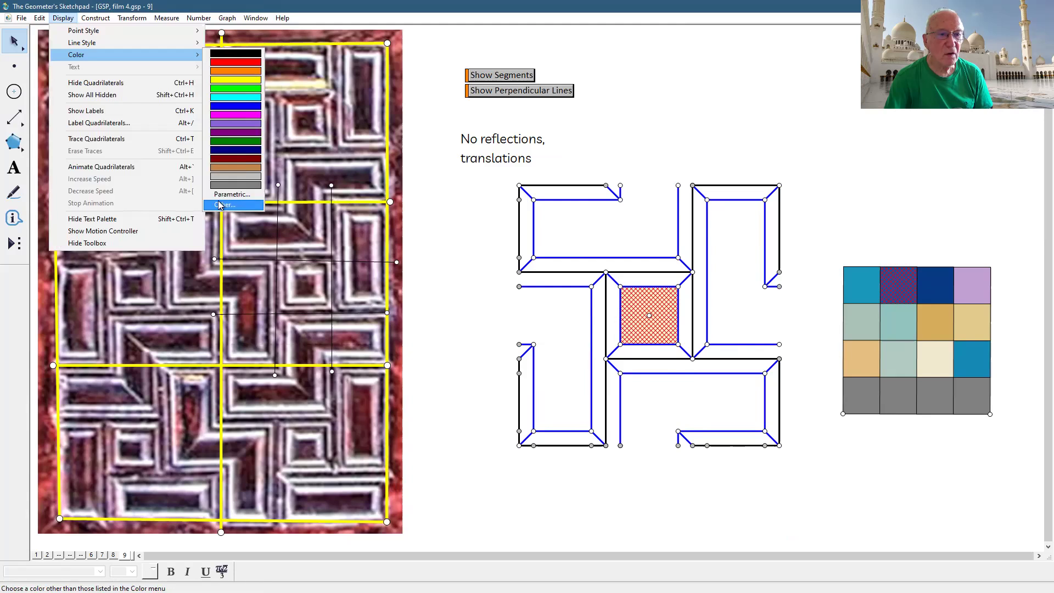
click(225, 204)
click(523, 405)
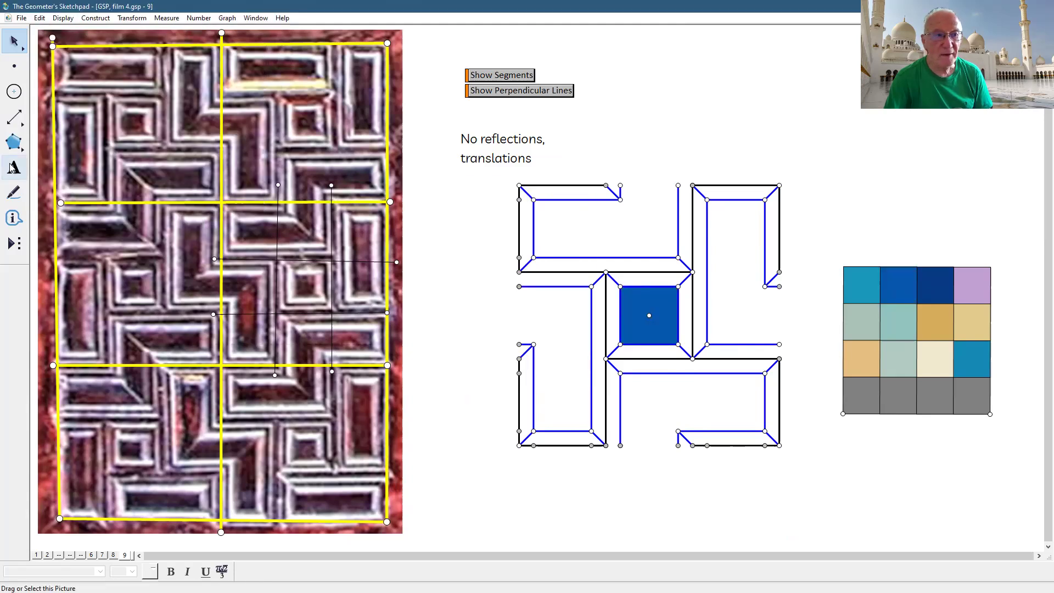
Step: Construct a filled polygon over the unit's upper-left inner shape, following its blue outline and closing along the unit's top edge
click(13, 142)
click(621, 185)
click(621, 200)
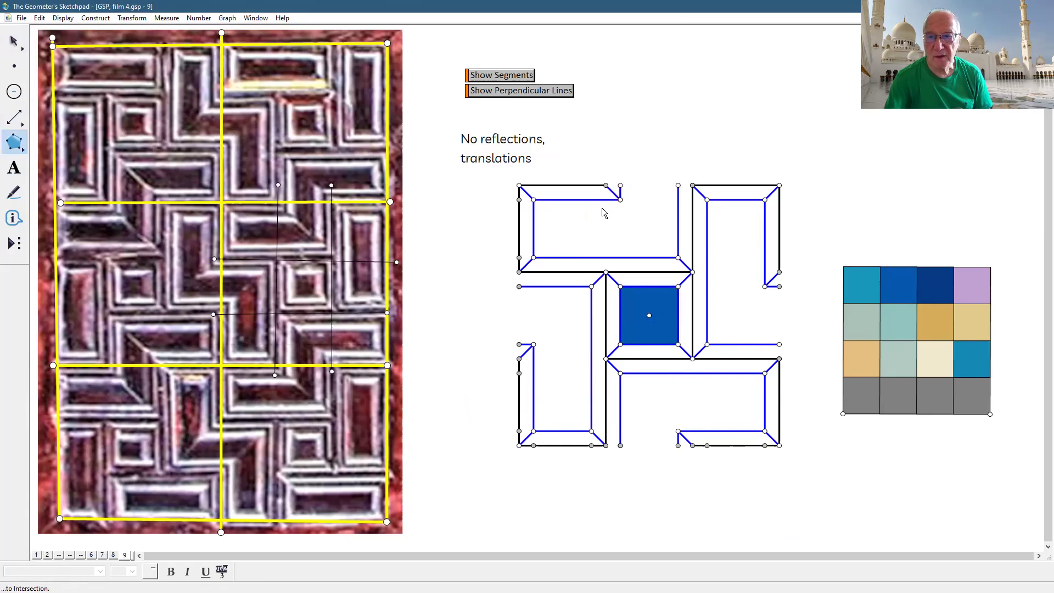
click(534, 200)
click(534, 258)
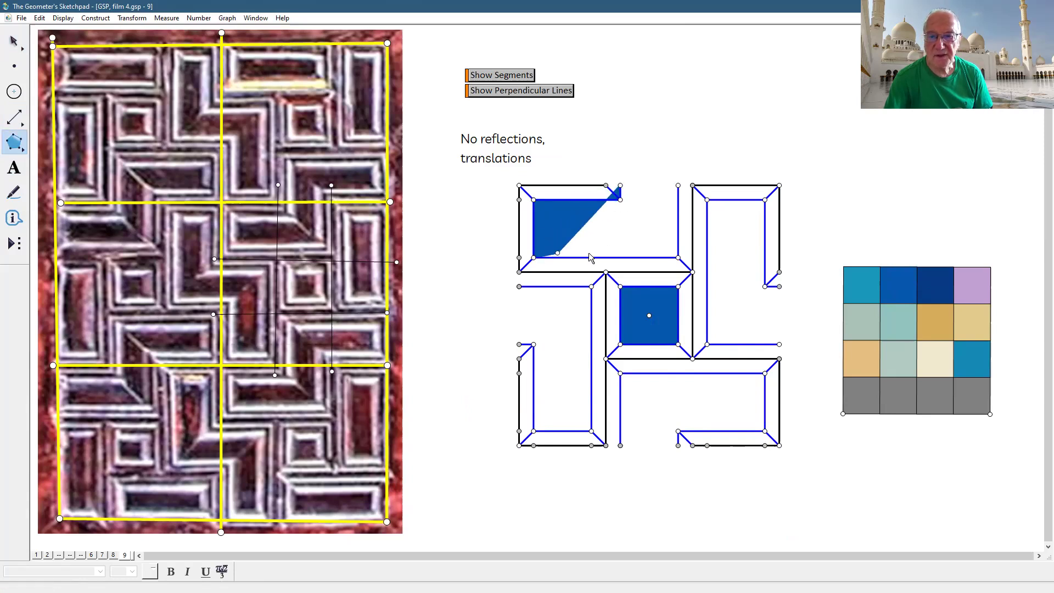
click(678, 257)
click(679, 186)
click(621, 186)
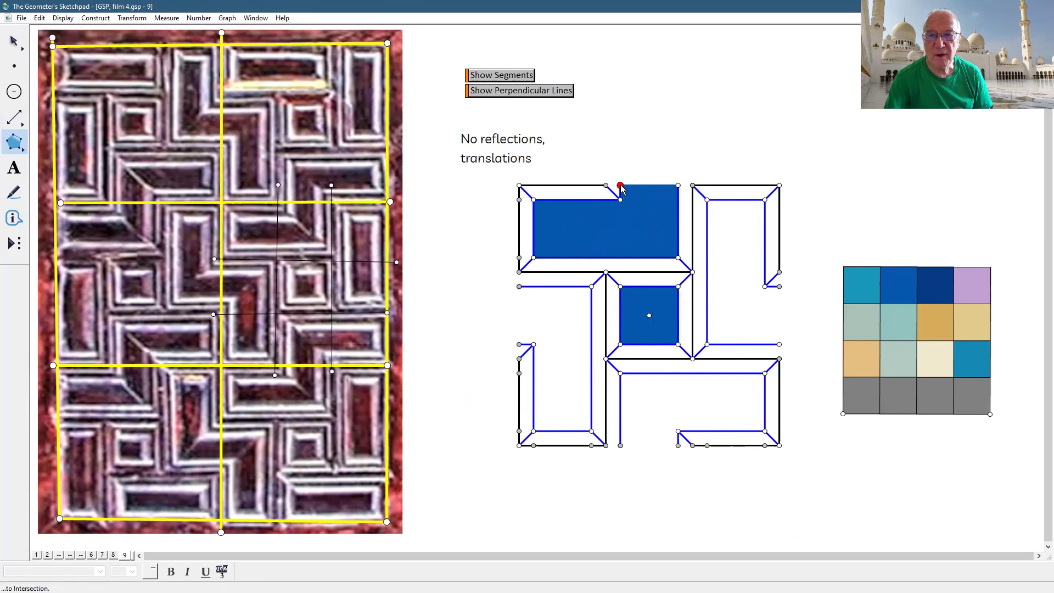
Step: Recolour the upper-left inner polygon to match the pale teal swatch in the palette's second row, second column
click(13, 40)
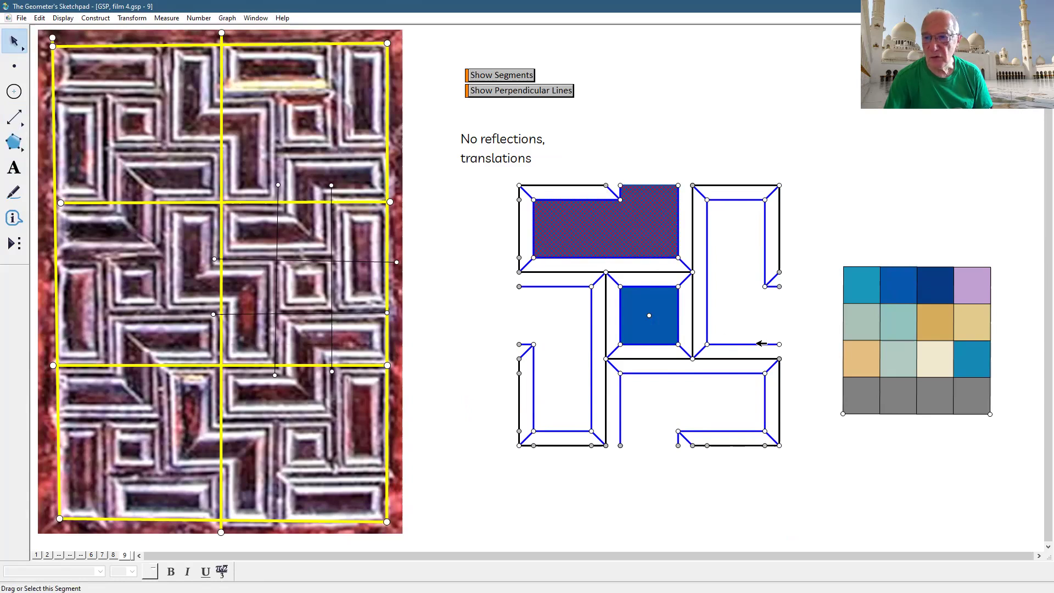
click(776, 400)
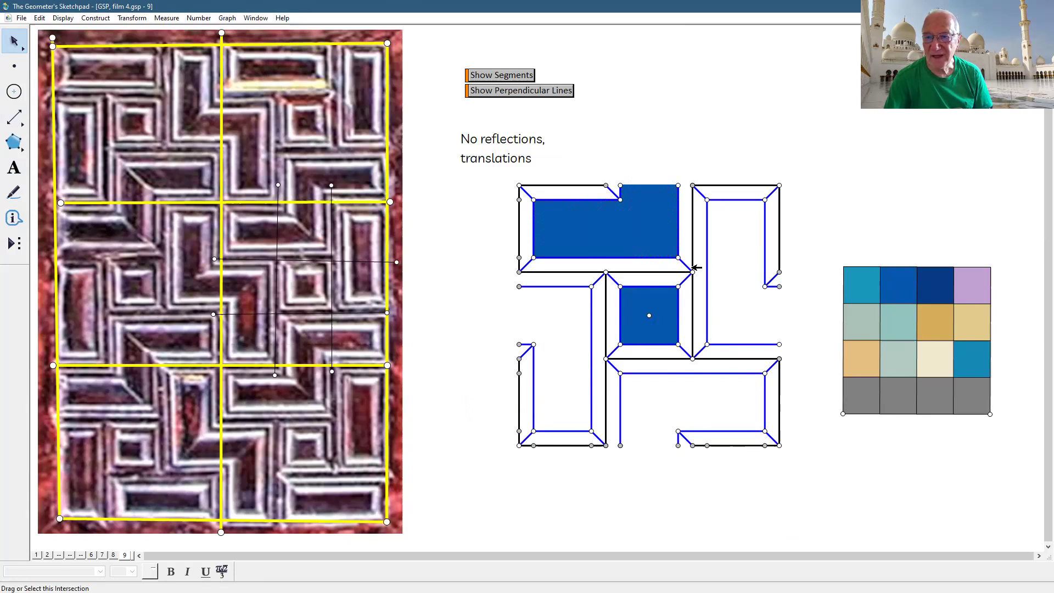
click(660, 240)
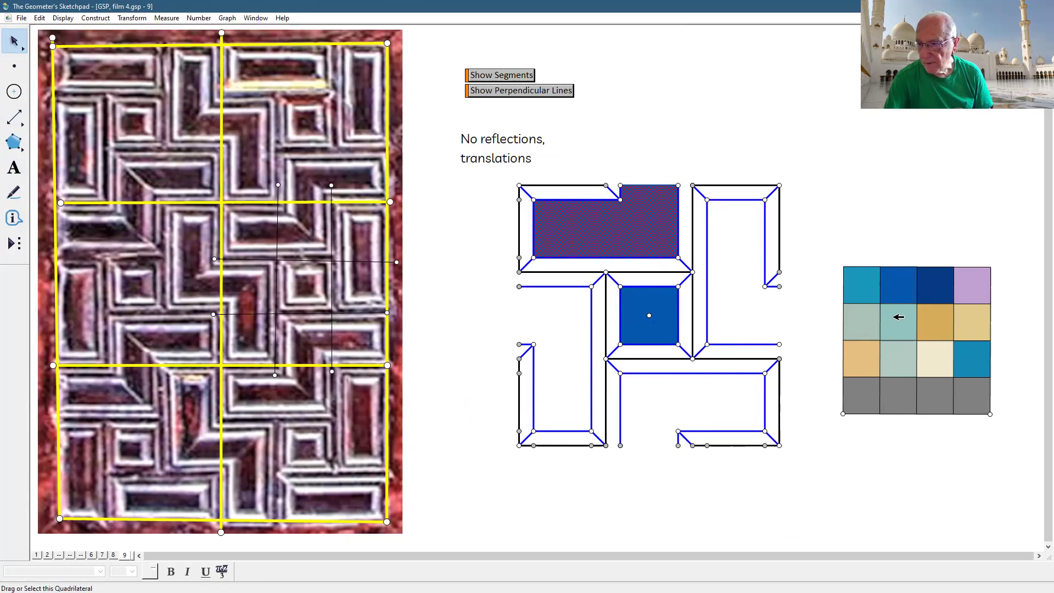
click(898, 317)
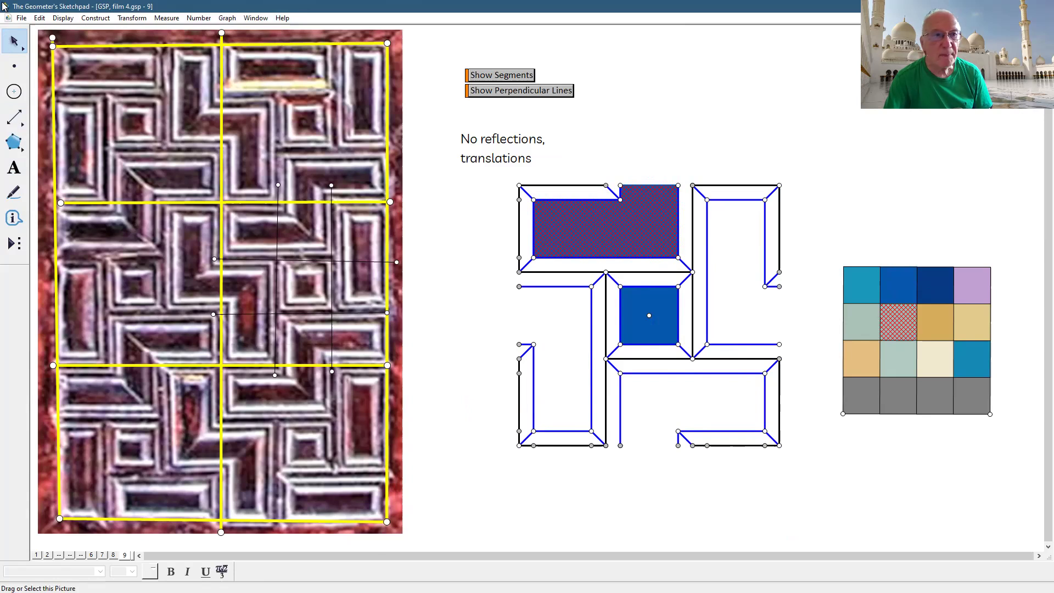
click(65, 19)
mouse_move(110, 54)
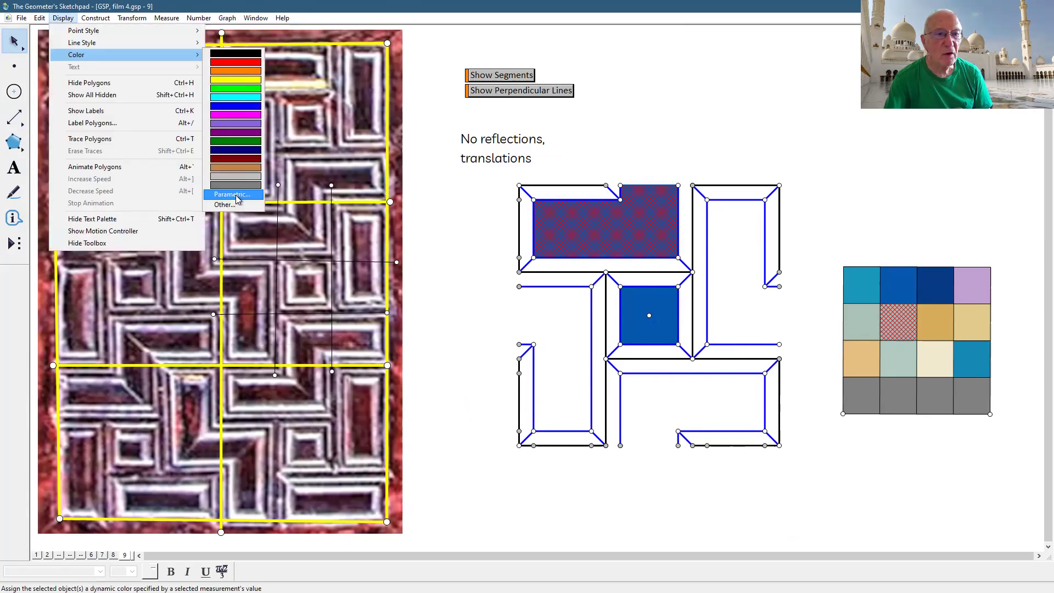
click(235, 204)
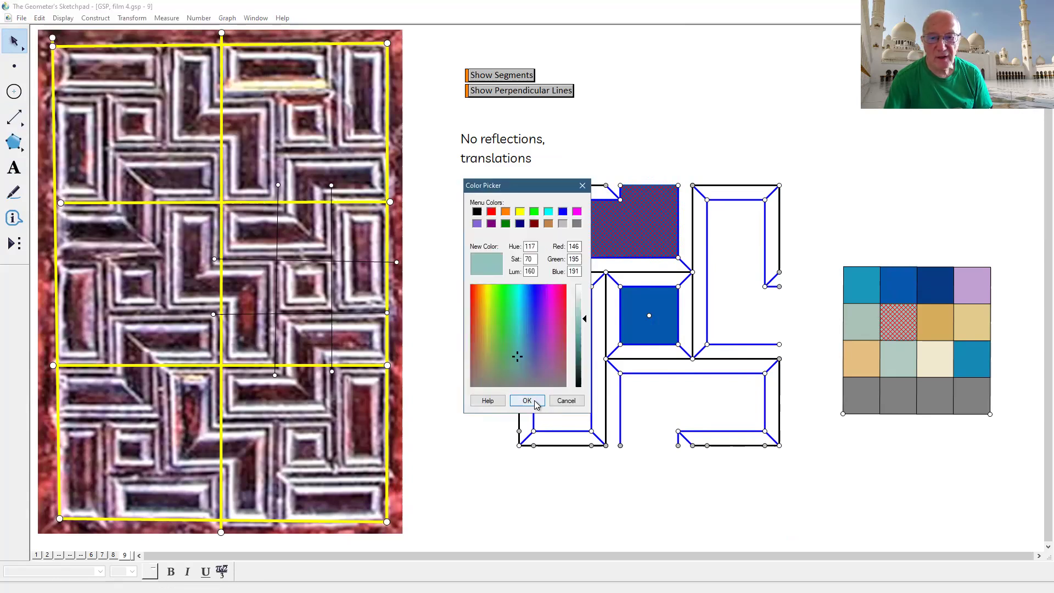
click(532, 401)
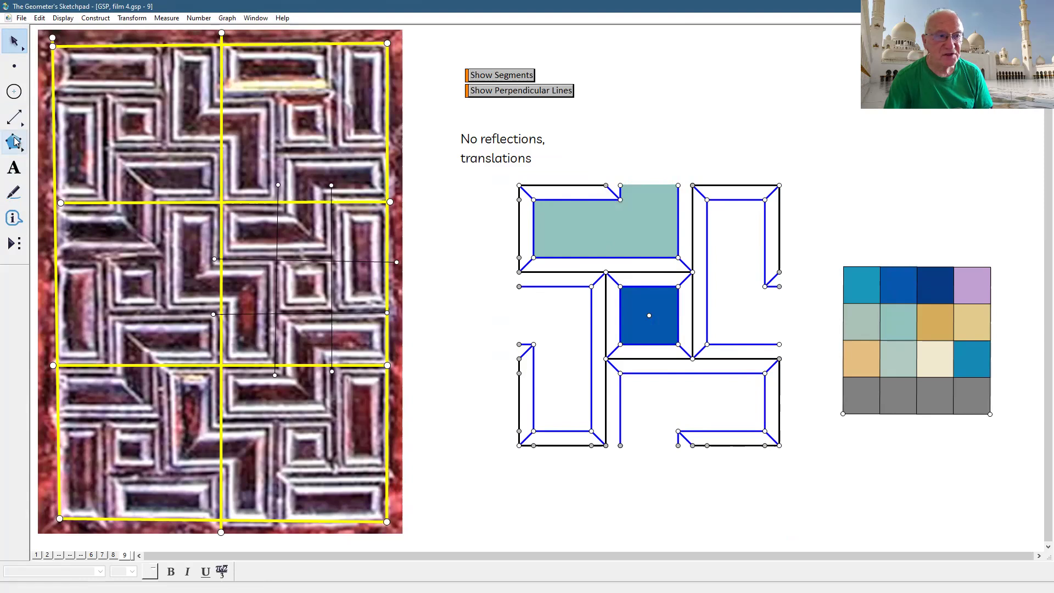
Step: Construct a filled border polygon between the black outline and the blue inner outline around the pale teal shape
click(14, 142)
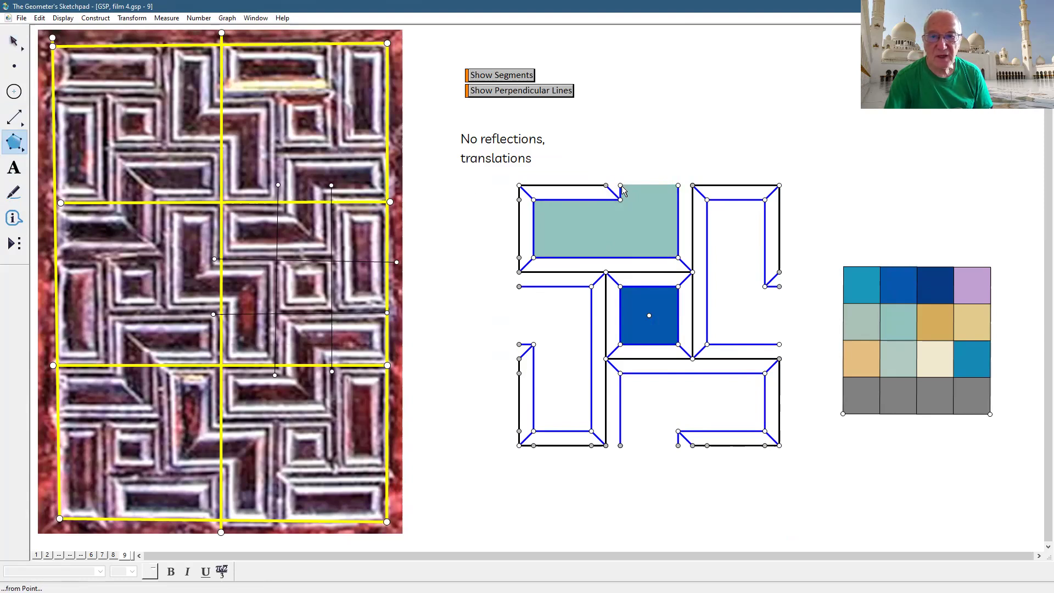
click(519, 187)
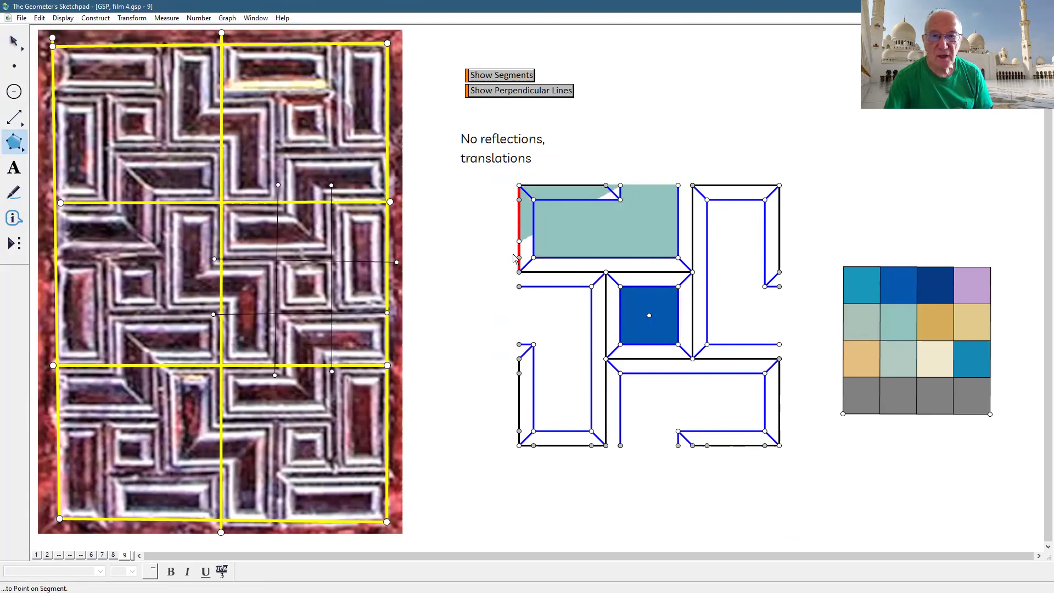
click(519, 272)
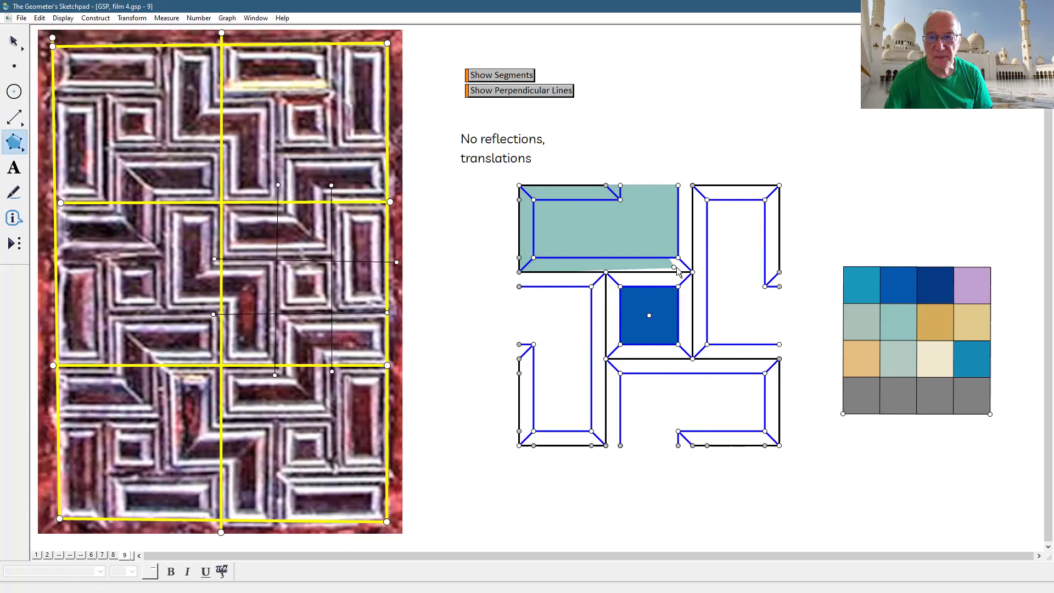
click(692, 272)
click(693, 186)
click(678, 258)
click(532, 258)
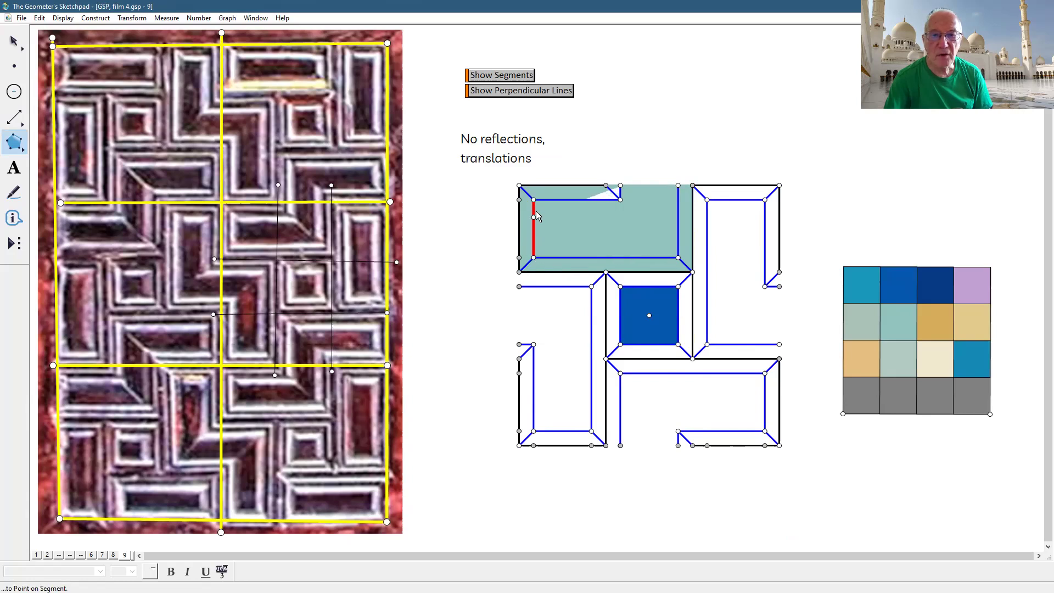
click(534, 201)
click(620, 199)
double_click(620, 185)
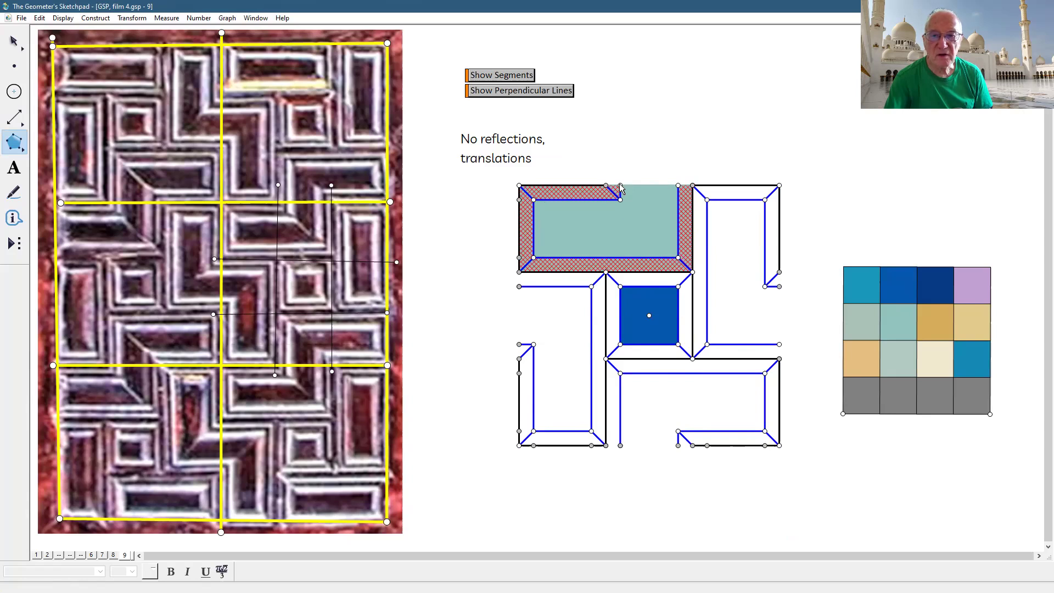
Step: Colour the border polygon to match the darker gold swatch in the palette's second row, third column
click(14, 41)
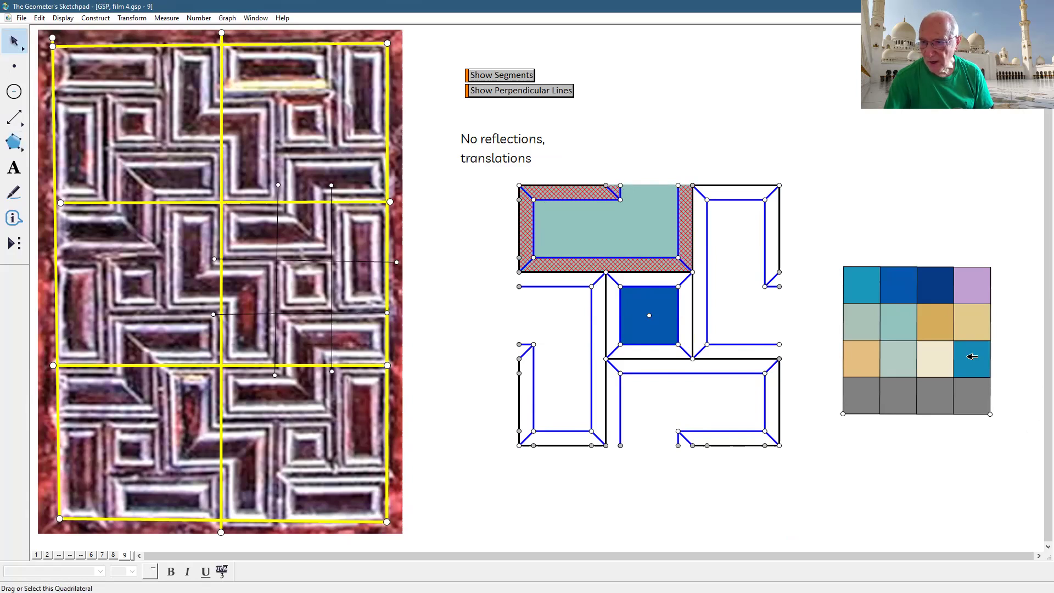
click(941, 326)
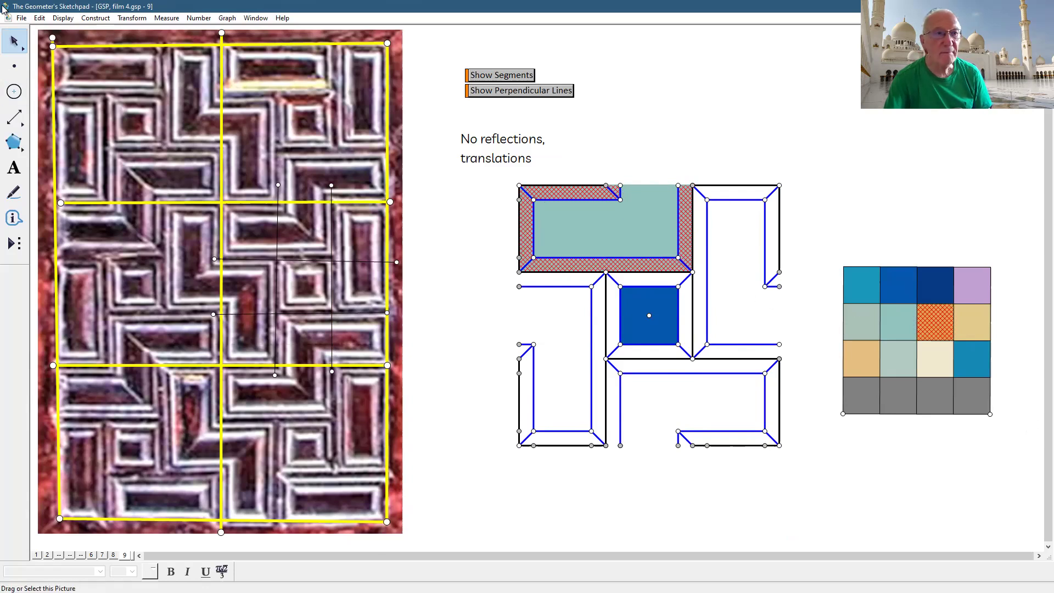
click(53, 21)
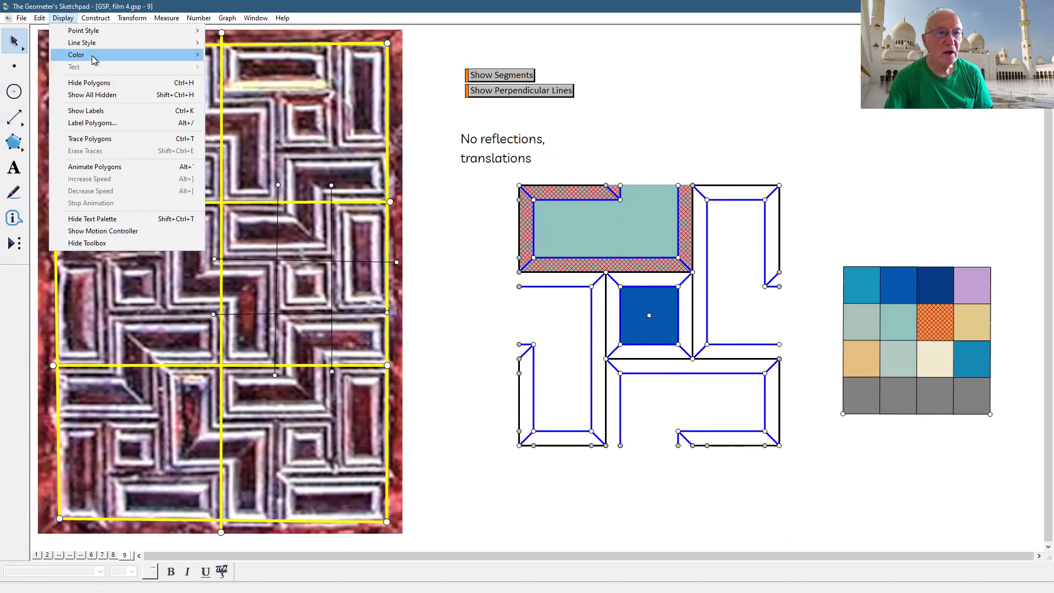
mouse_move(110, 54)
click(245, 206)
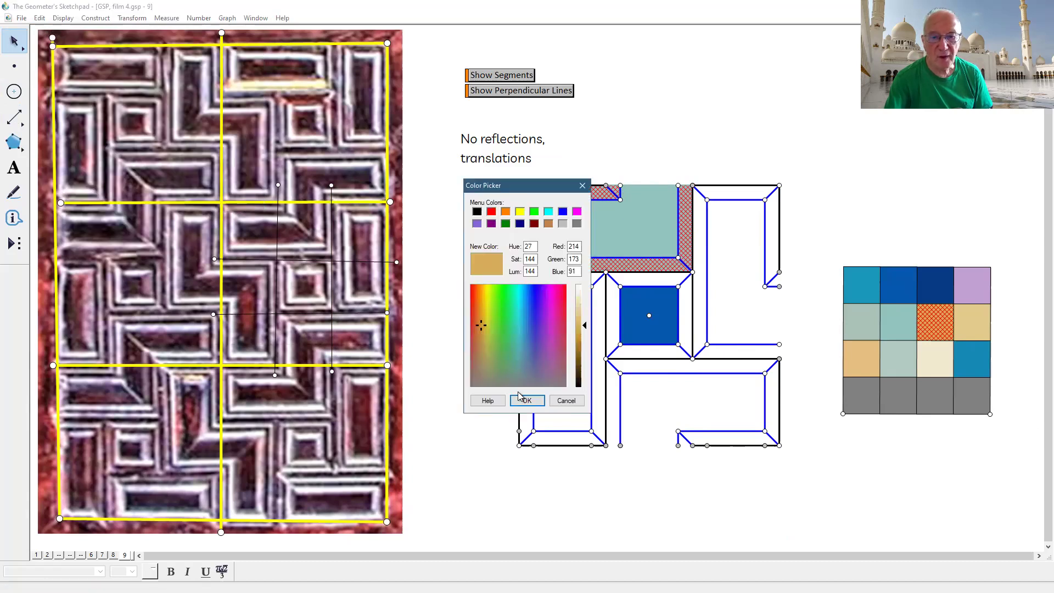
key(Return)
click(706, 528)
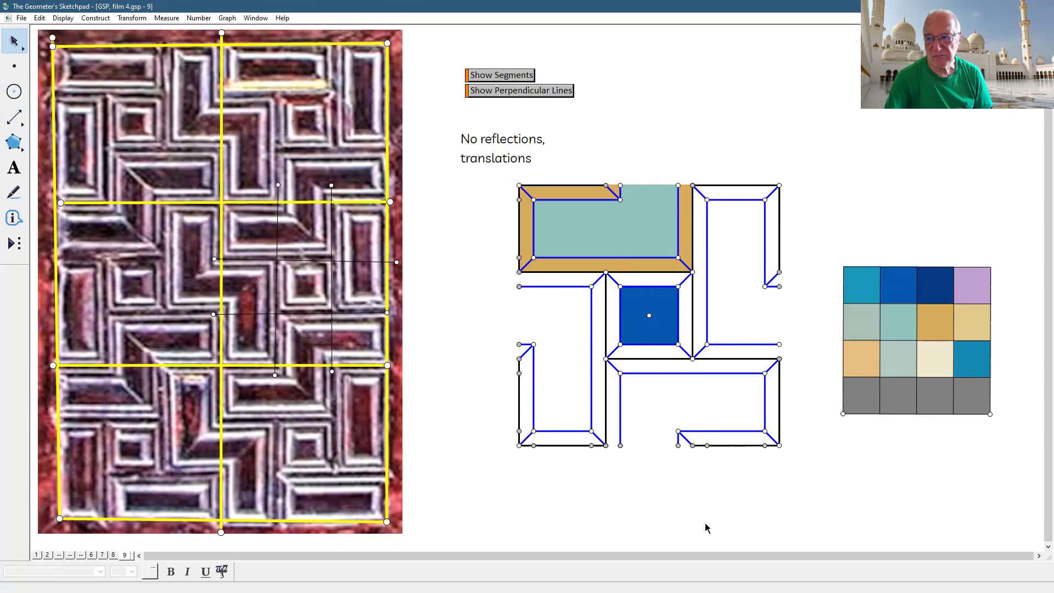
Step: Recolour the border polygon to match the light sand-yellow swatch in the palette's second row, fourth column
click(638, 266)
click(981, 328)
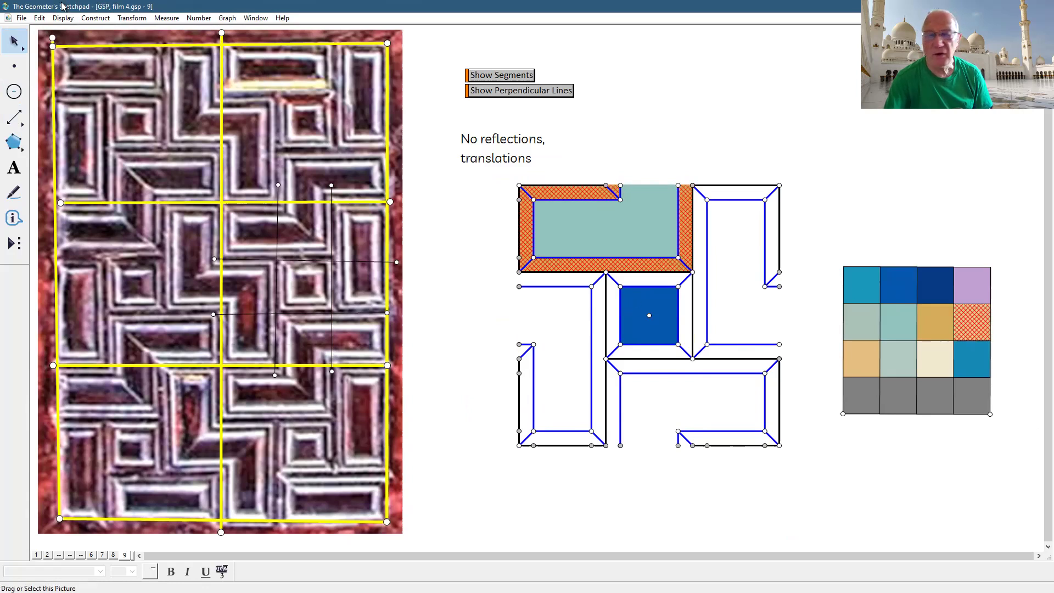
click(64, 20)
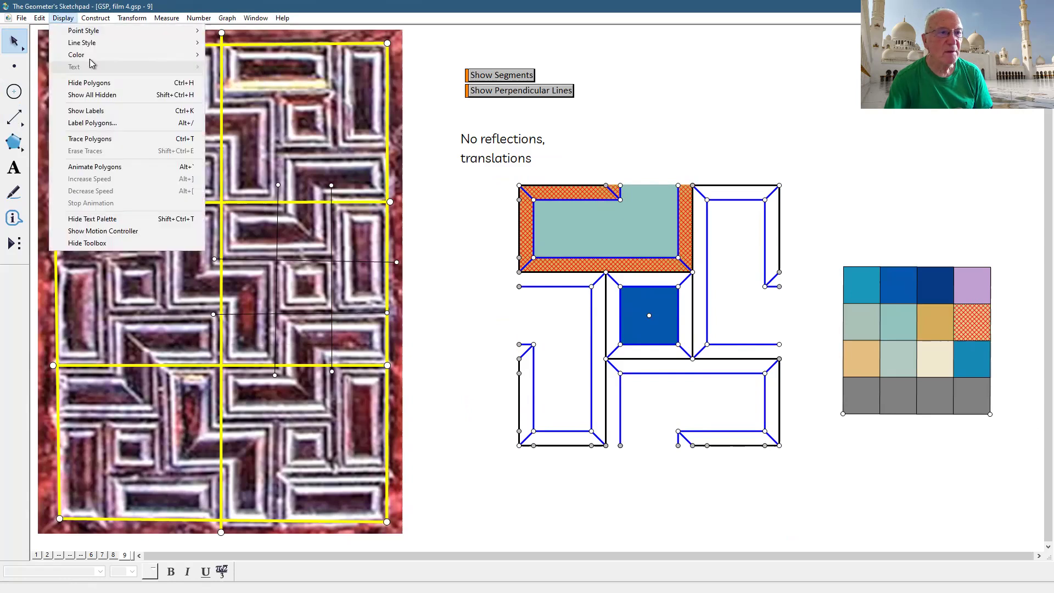
mouse_move(99, 55)
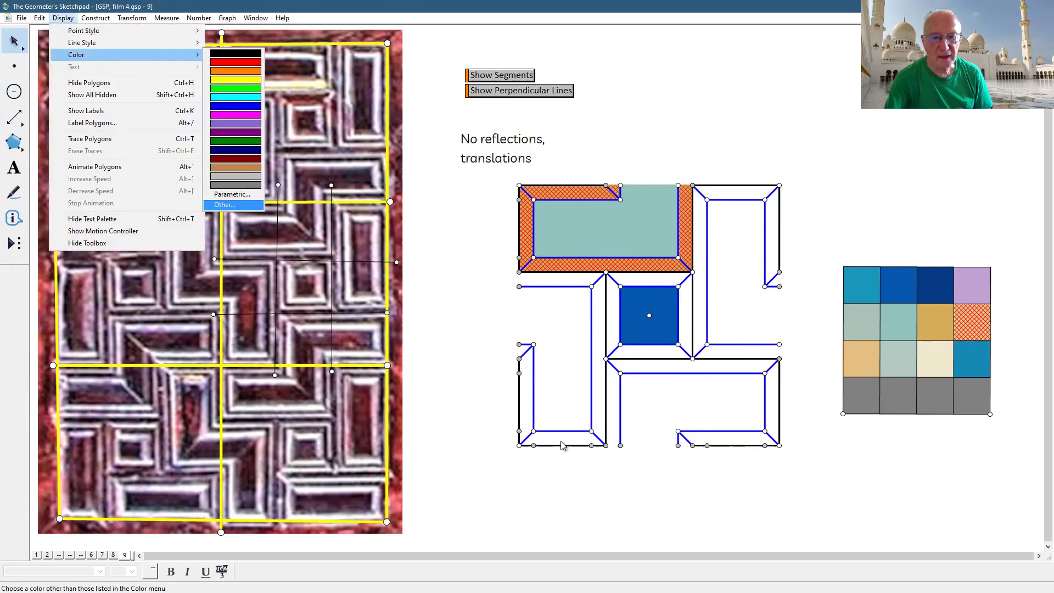
key(Return)
key(Return)
click(645, 496)
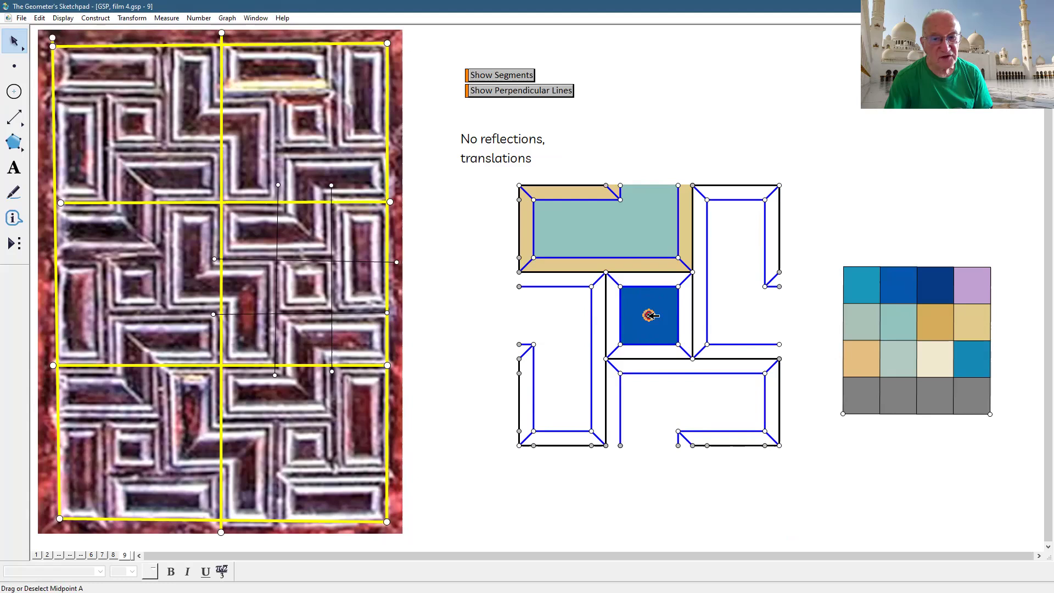
Step: Rotate the upper-left teal polygon and its sand-yellow border polygon by 90 degrees about the marked centre
click(648, 235)
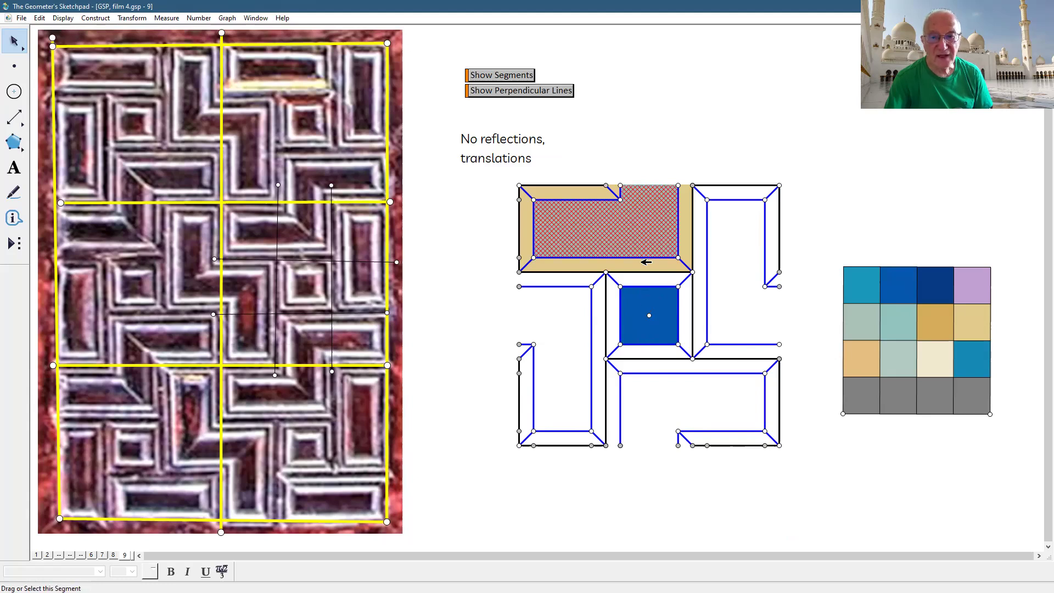
click(646, 262)
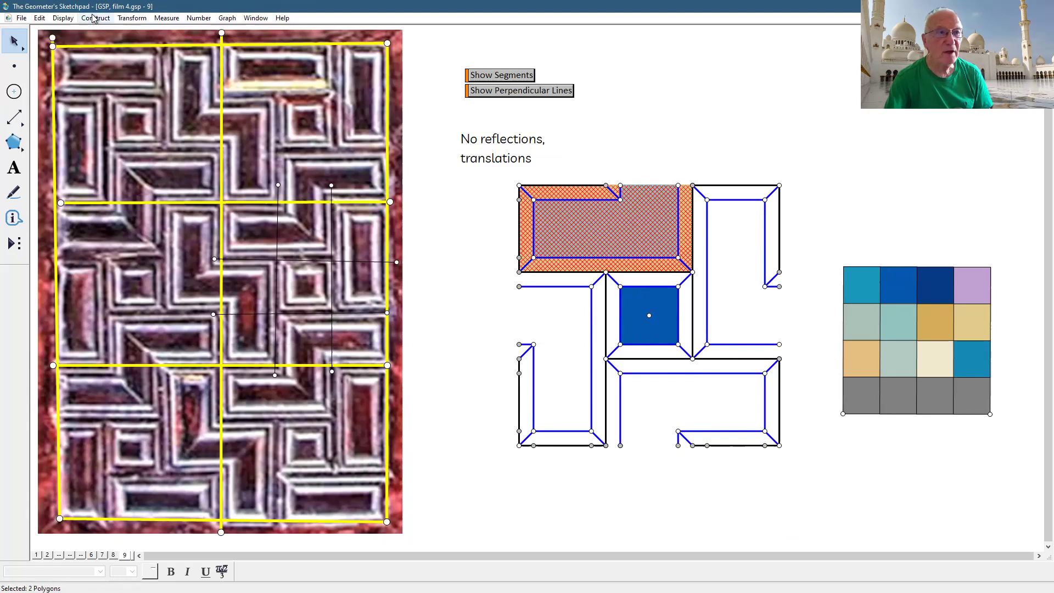
click(132, 19)
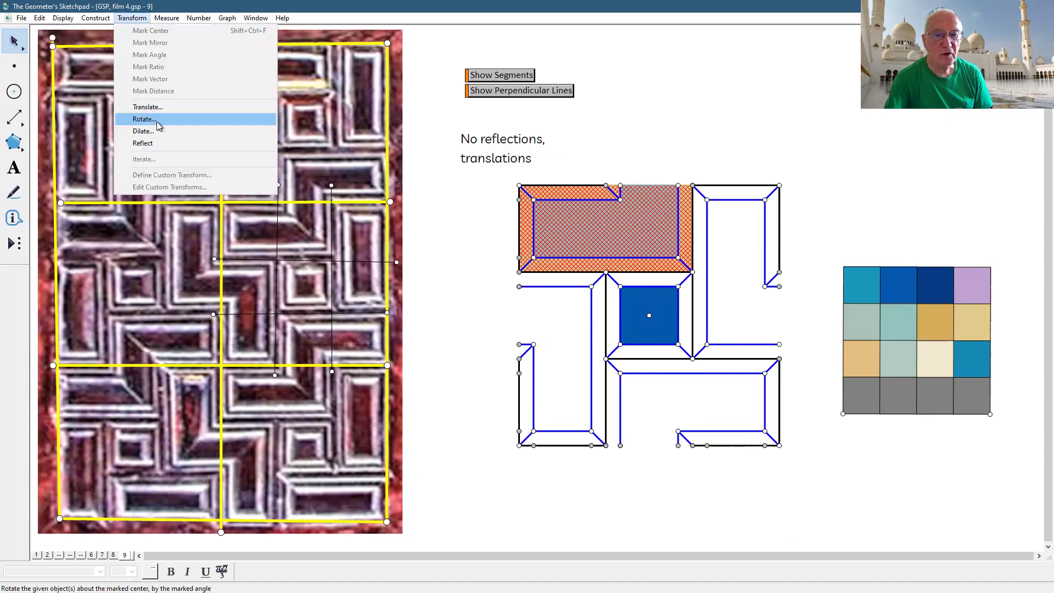
click(158, 119)
text(90)
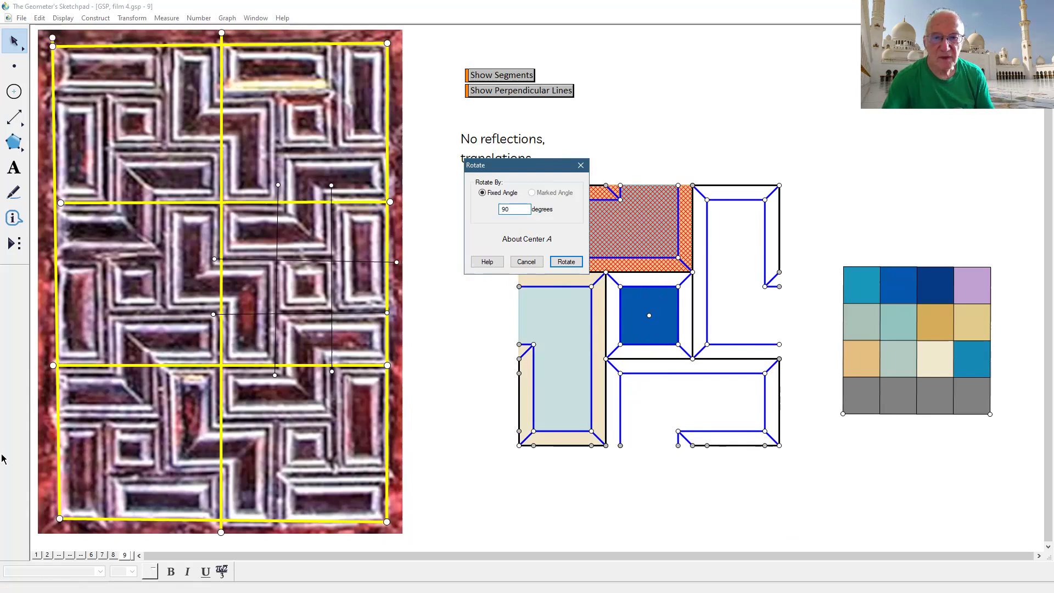
click(569, 263)
Step: Rotate the newest teal and border copies by 90 degrees twice more to fill the lower-right and upper-right shapes
click(132, 19)
click(142, 122)
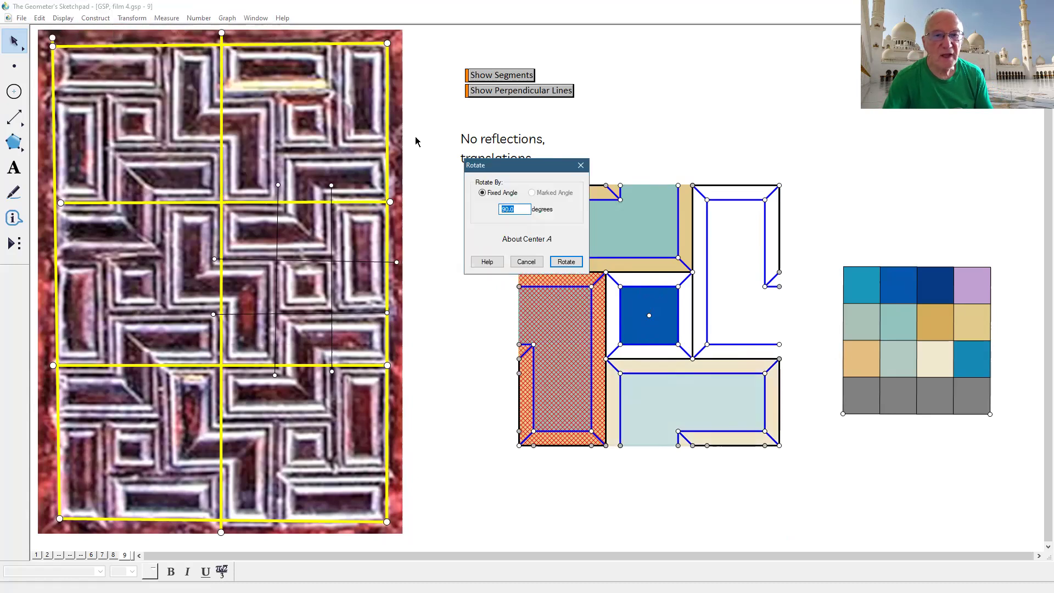
click(557, 258)
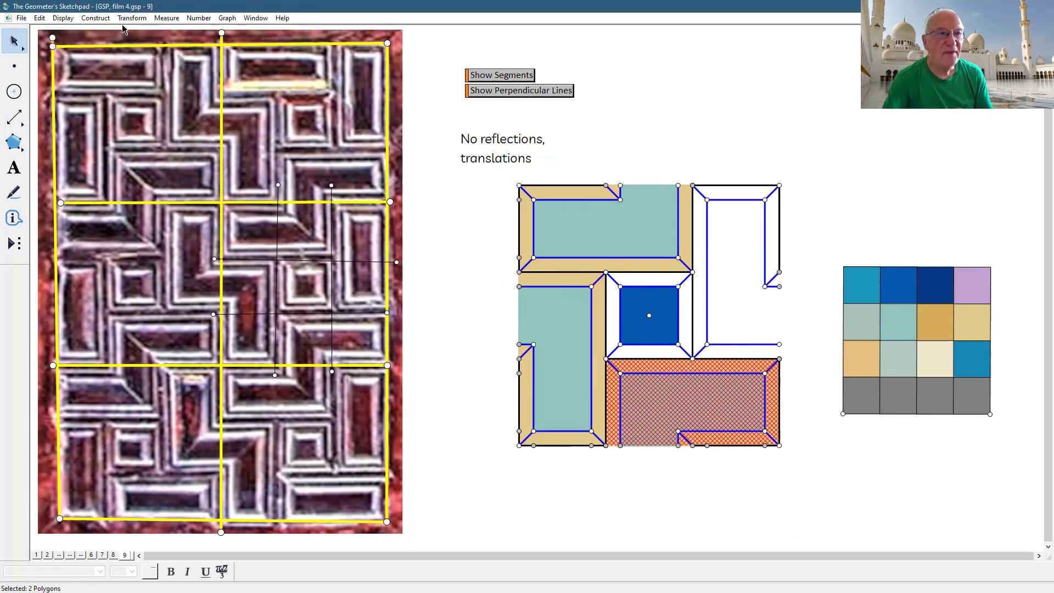
click(132, 18)
click(138, 120)
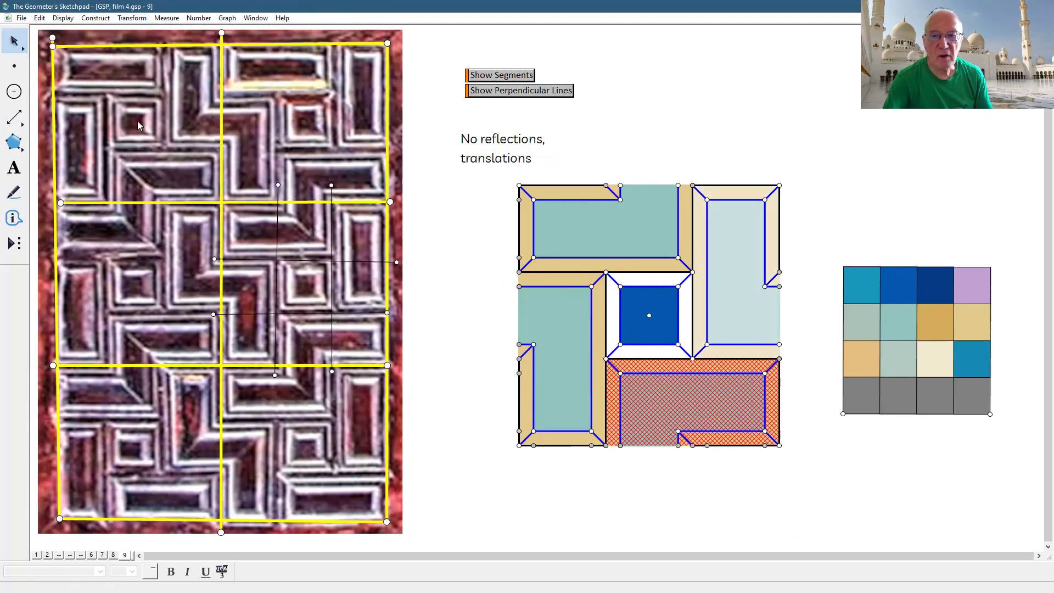
click(564, 262)
click(808, 511)
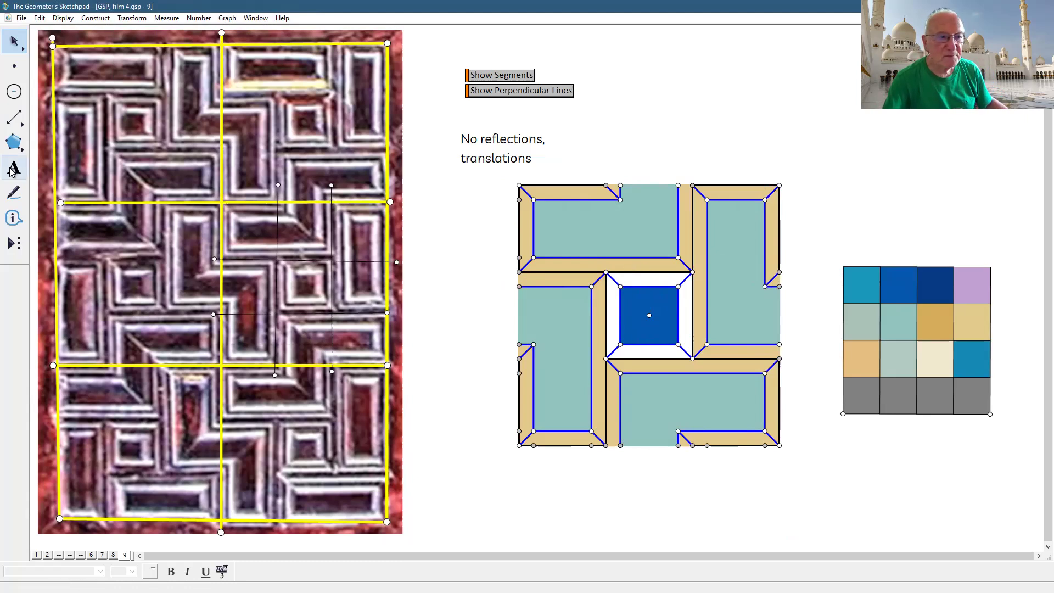
Step: Construct an L-shaped filled polygon along the left and lower border of the central blue square
click(14, 142)
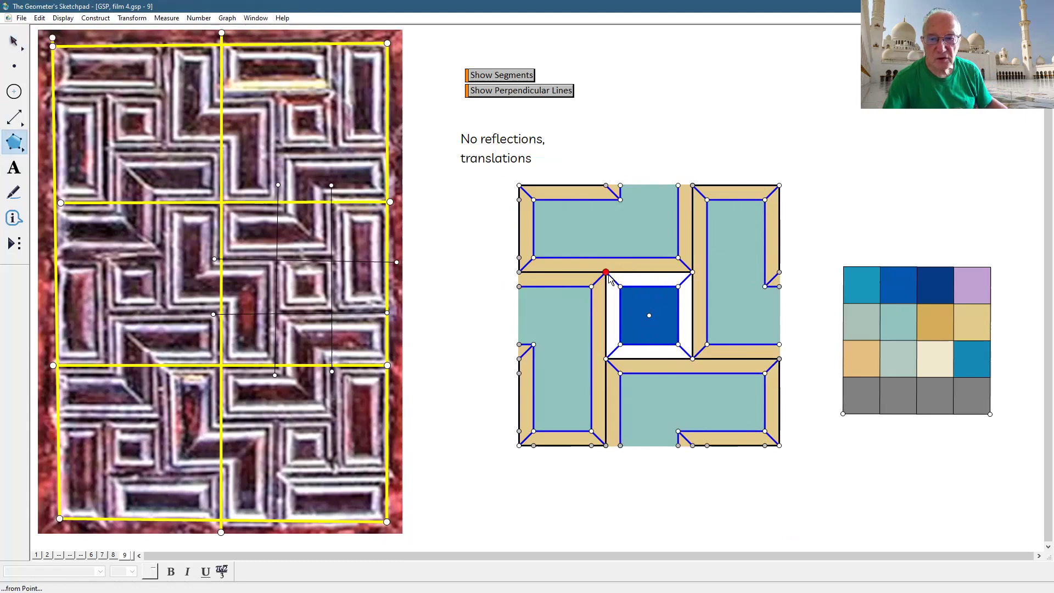
click(692, 359)
click(679, 345)
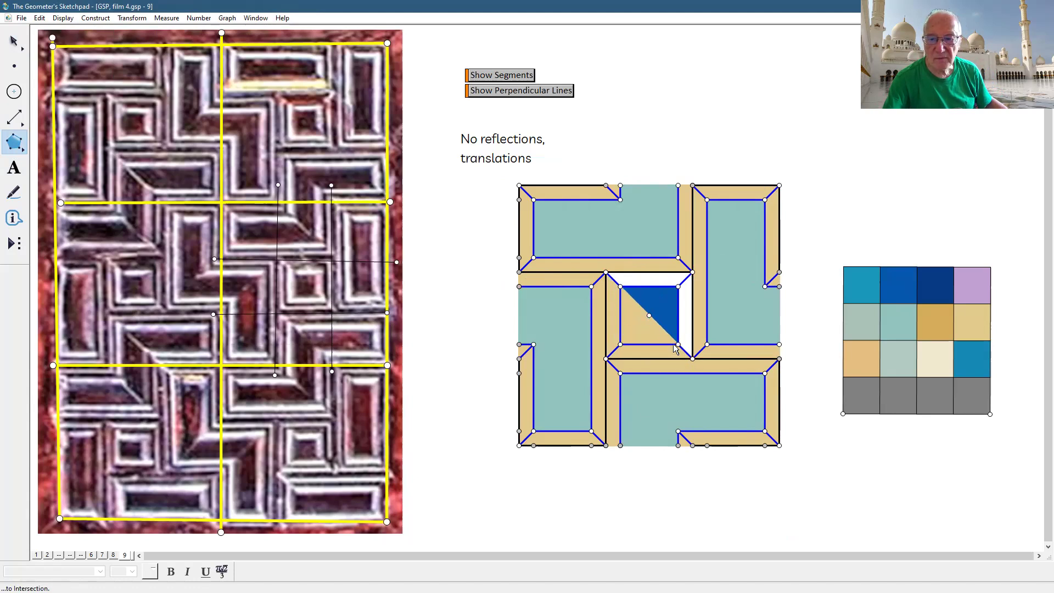
click(621, 345)
click(620, 287)
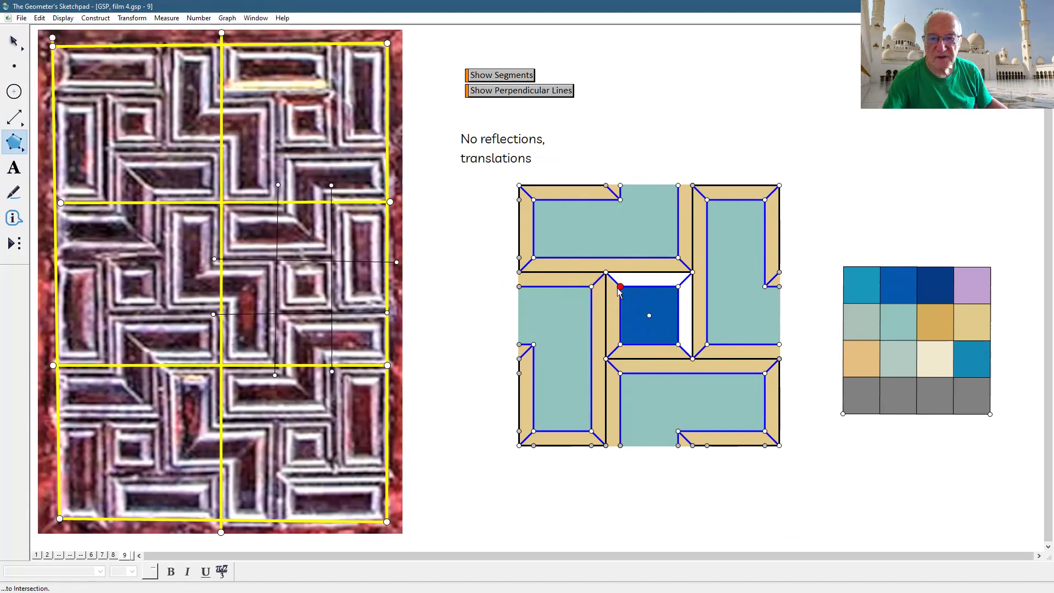
click(606, 273)
Step: Construct a matching L-shaped filled polygon along the upper and right border of the central blue square
click(691, 356)
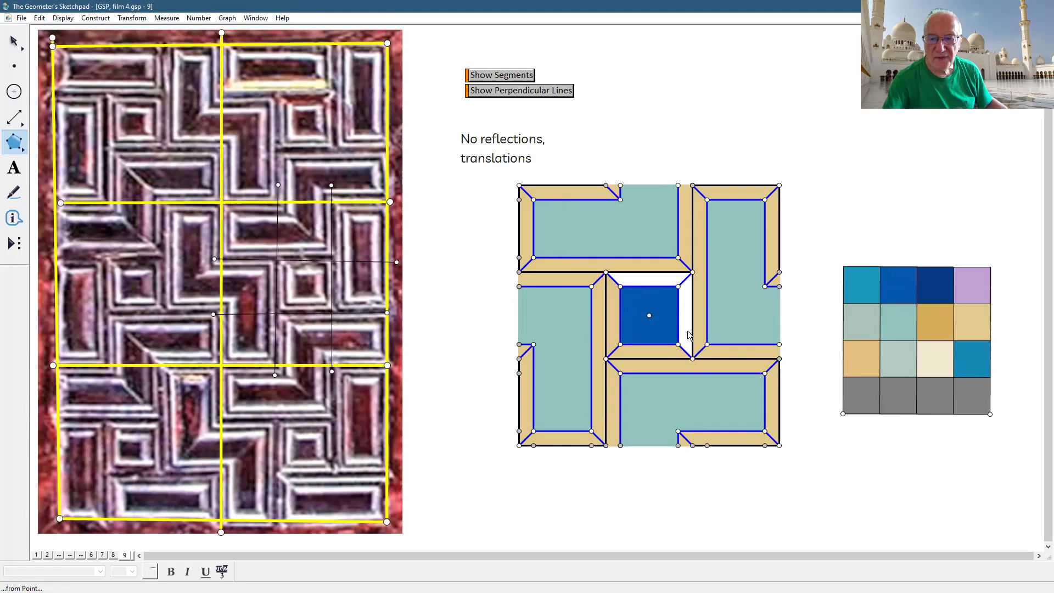
click(692, 272)
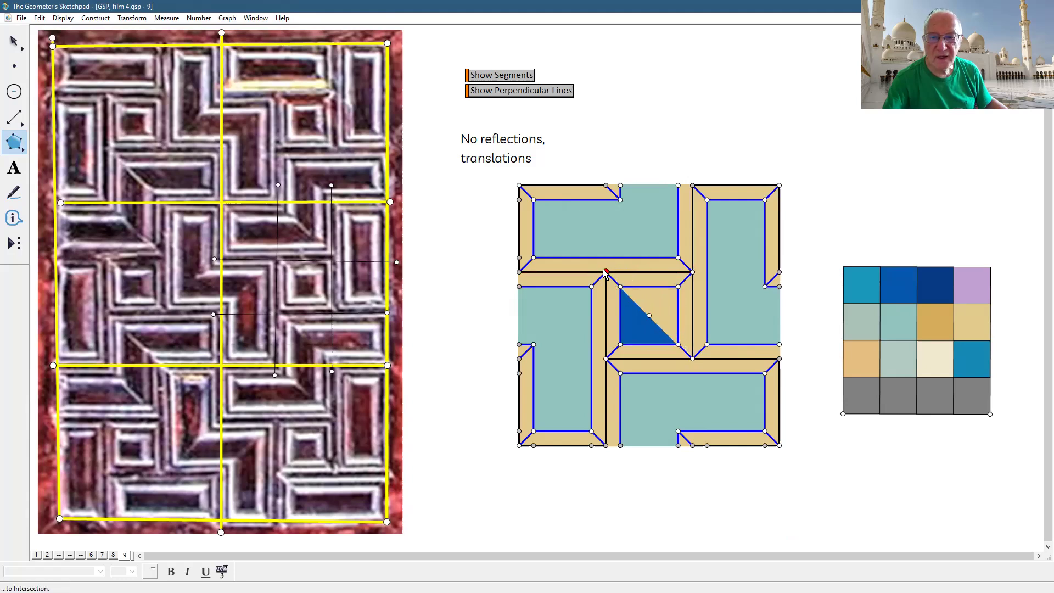
click(620, 287)
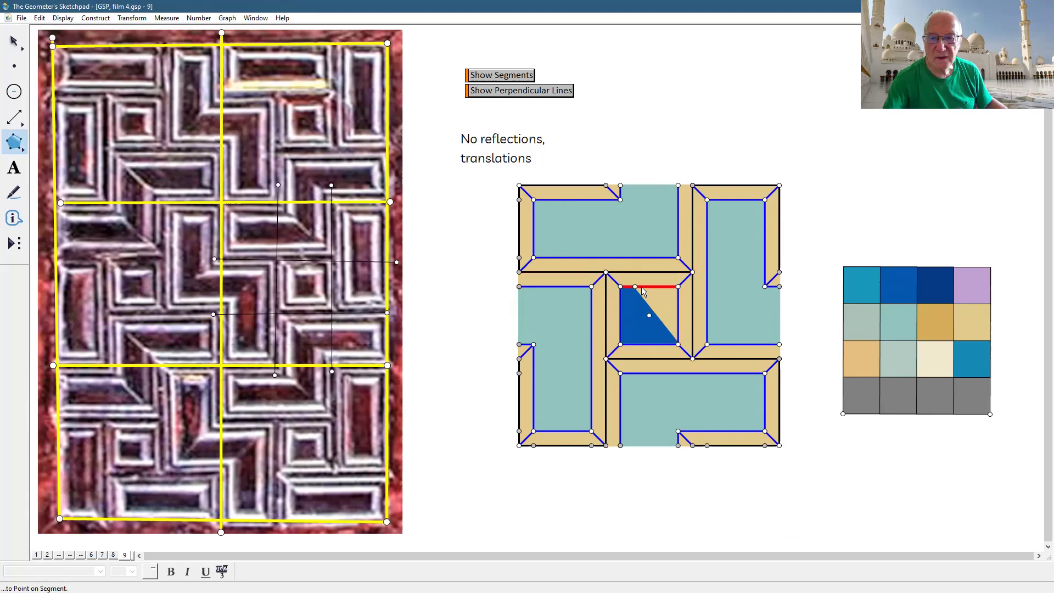
click(678, 287)
click(678, 344)
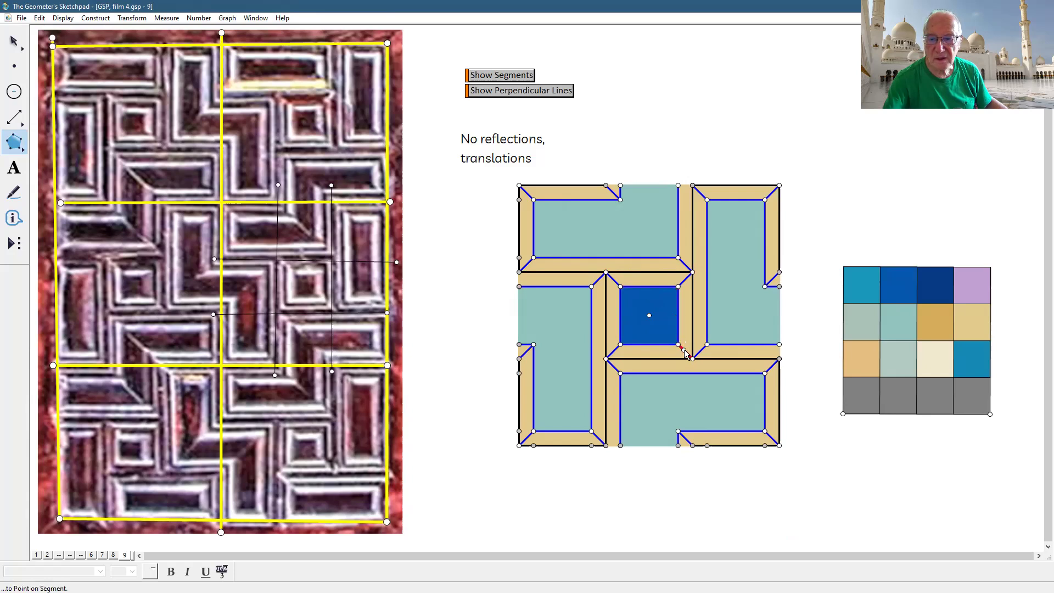
click(692, 358)
click(14, 42)
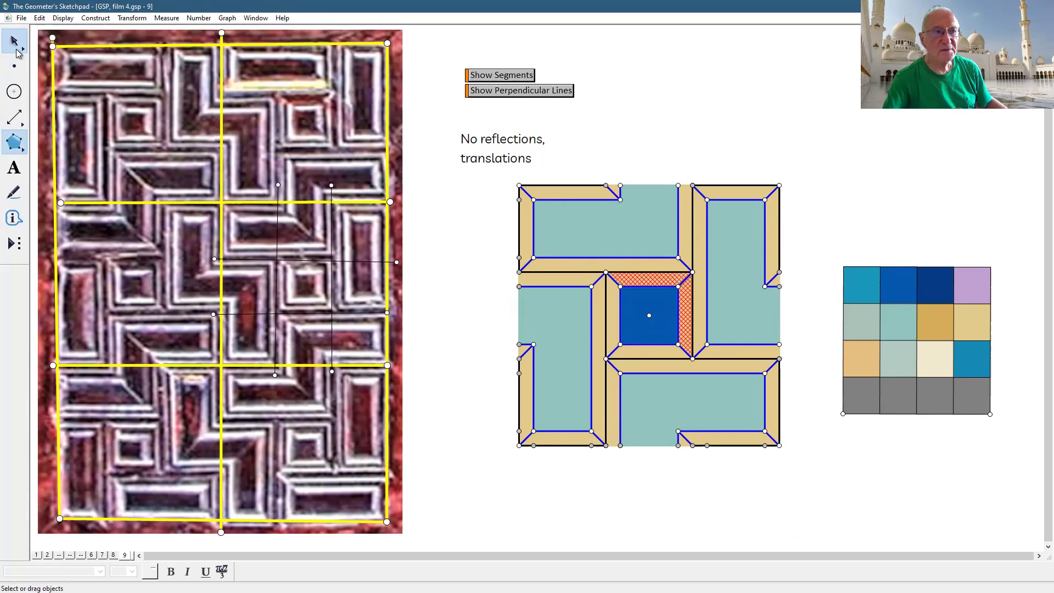
click(832, 481)
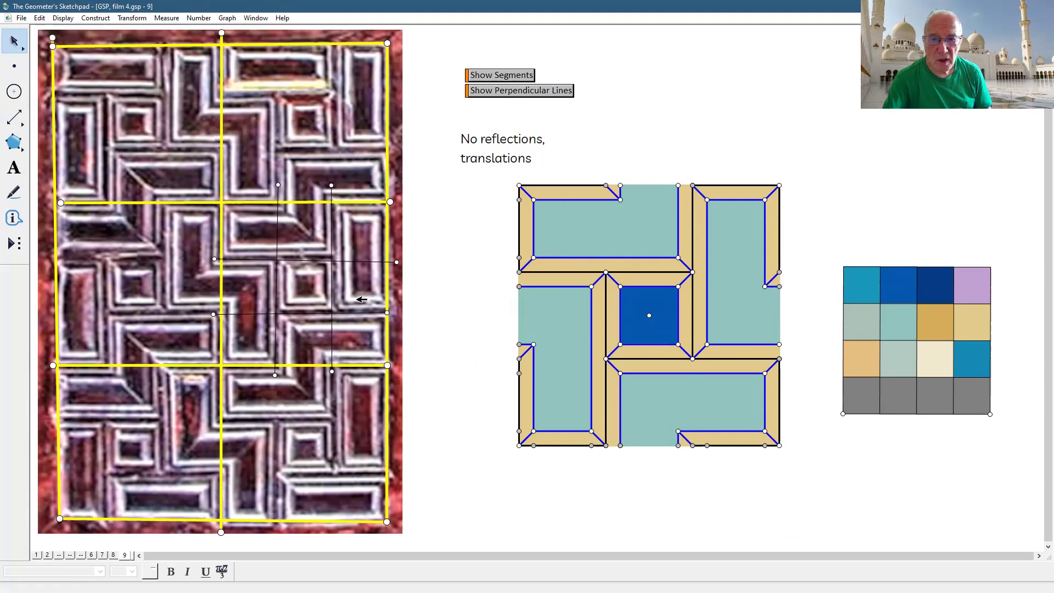
Step: Add a duplicate of page 9 to the document as page 10
click(20, 18)
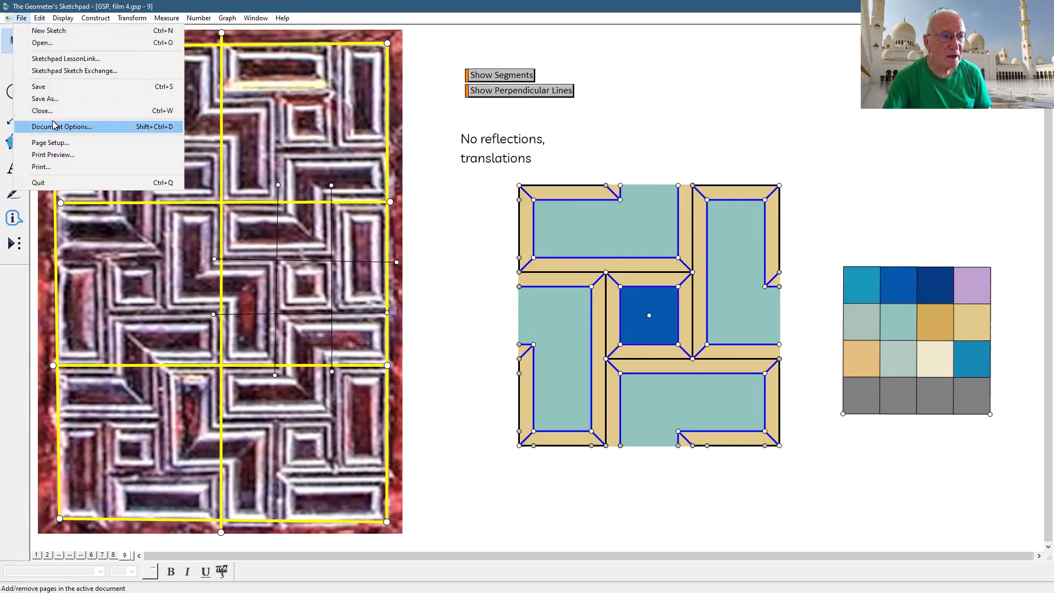
click(53, 126)
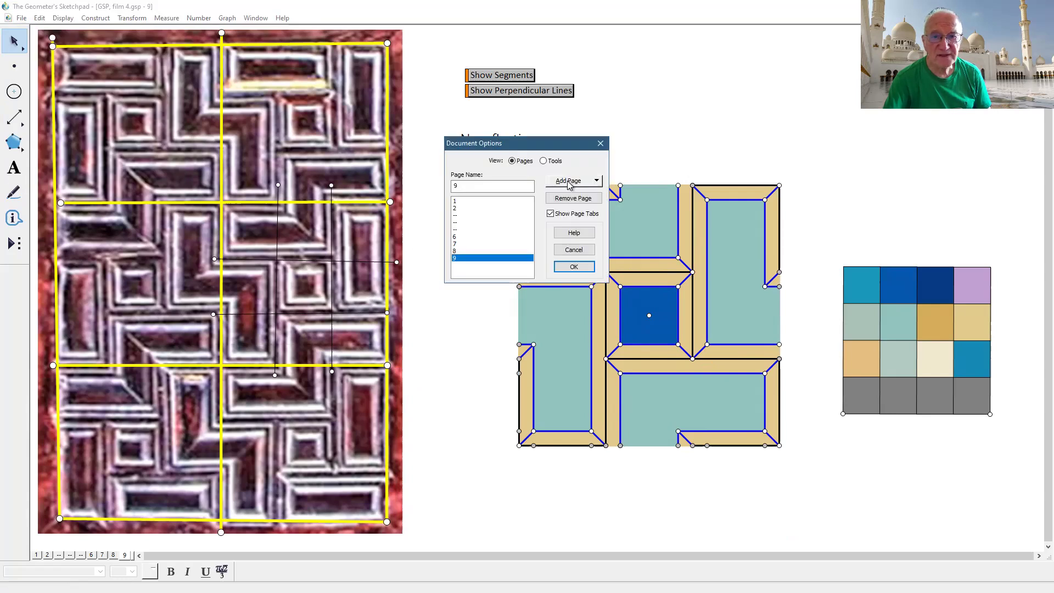
click(569, 186)
mouse_move(582, 210)
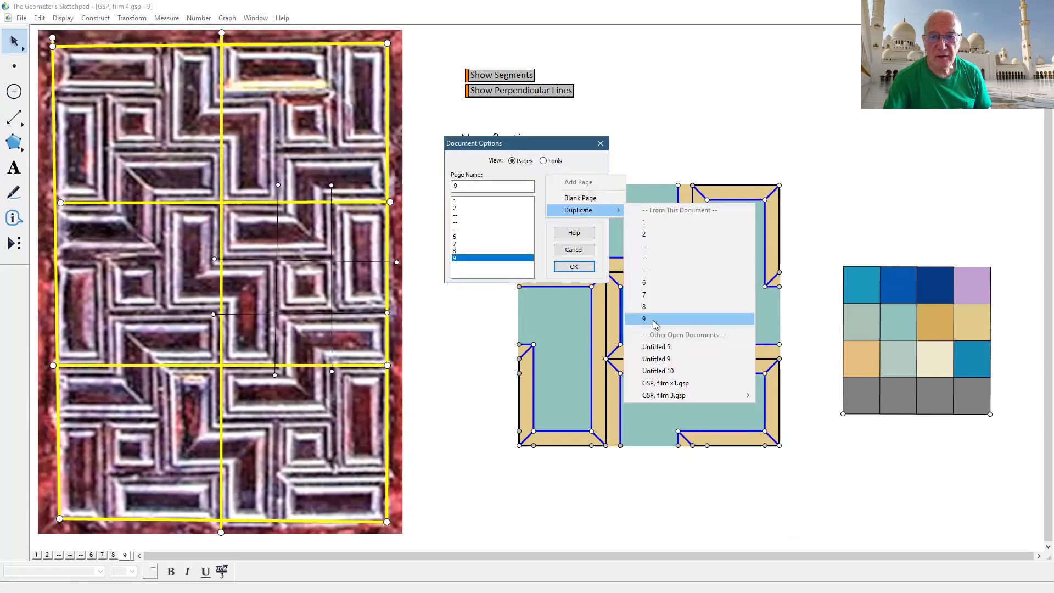
click(655, 324)
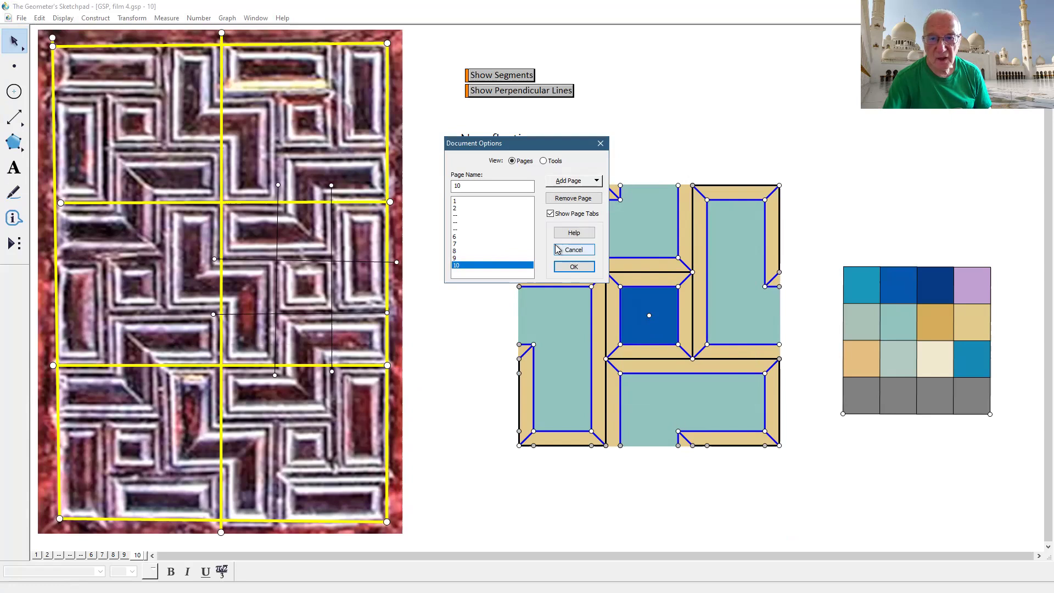
click(571, 267)
drag(834, 236, 841, 366)
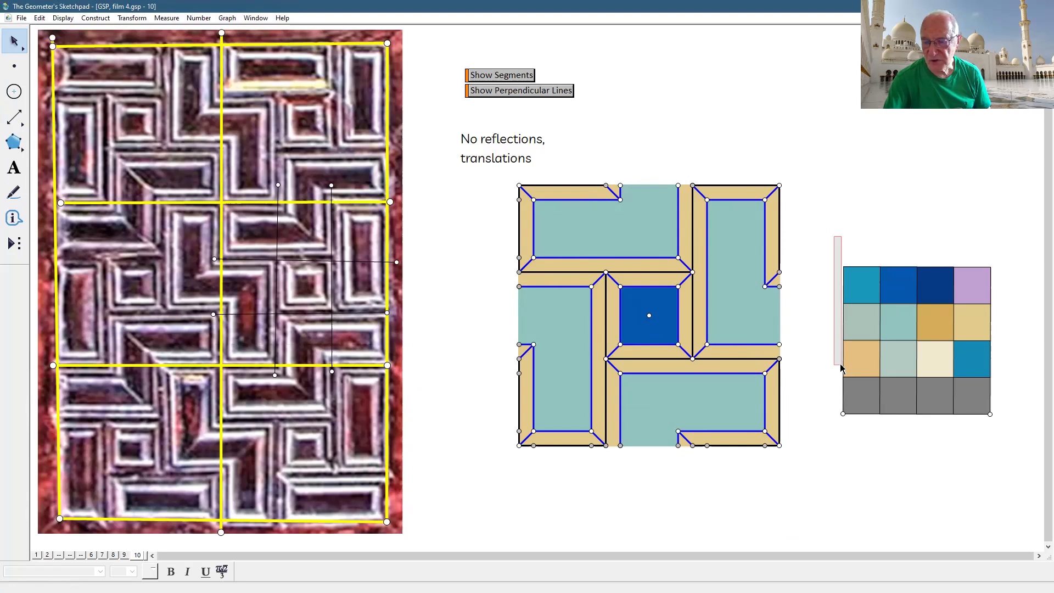
drag(840, 367, 1000, 458)
click(987, 484)
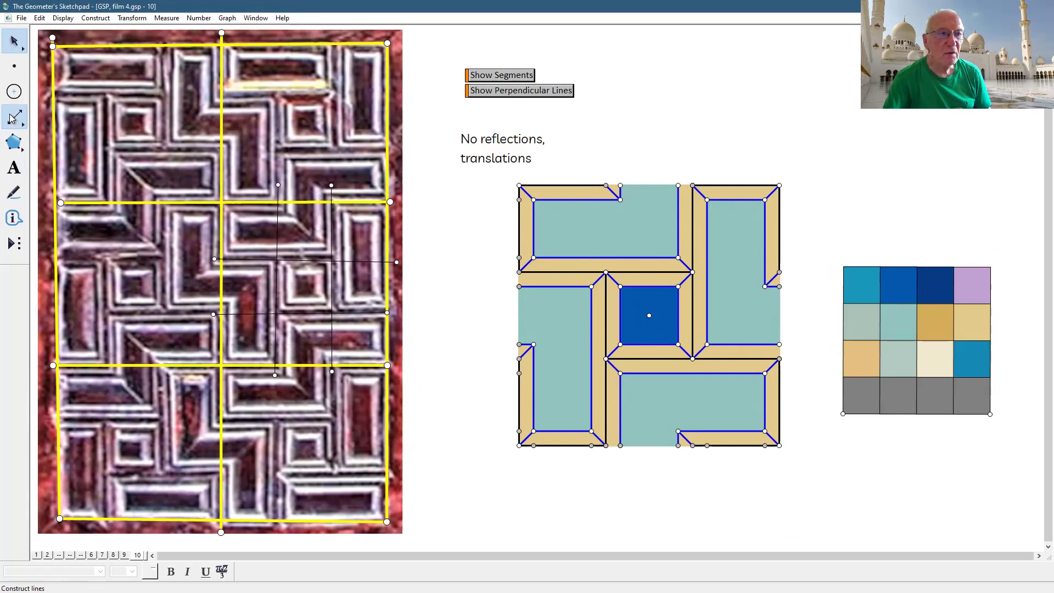
Step: Recolour all segments on the page to match the cream swatch in the palette's third row, third column
drag(12, 117, 48, 117)
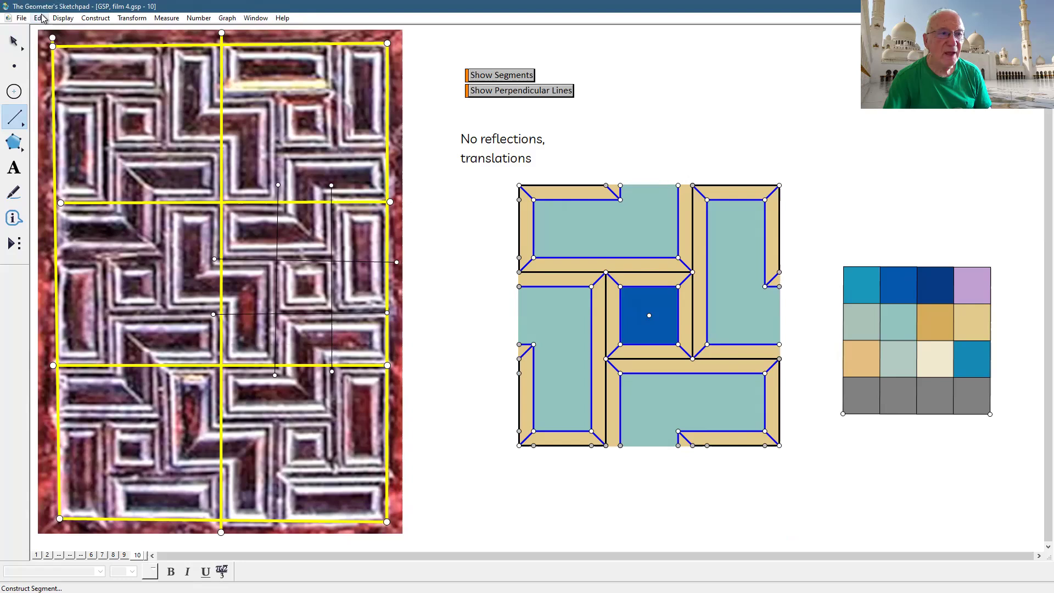
click(39, 18)
click(77, 123)
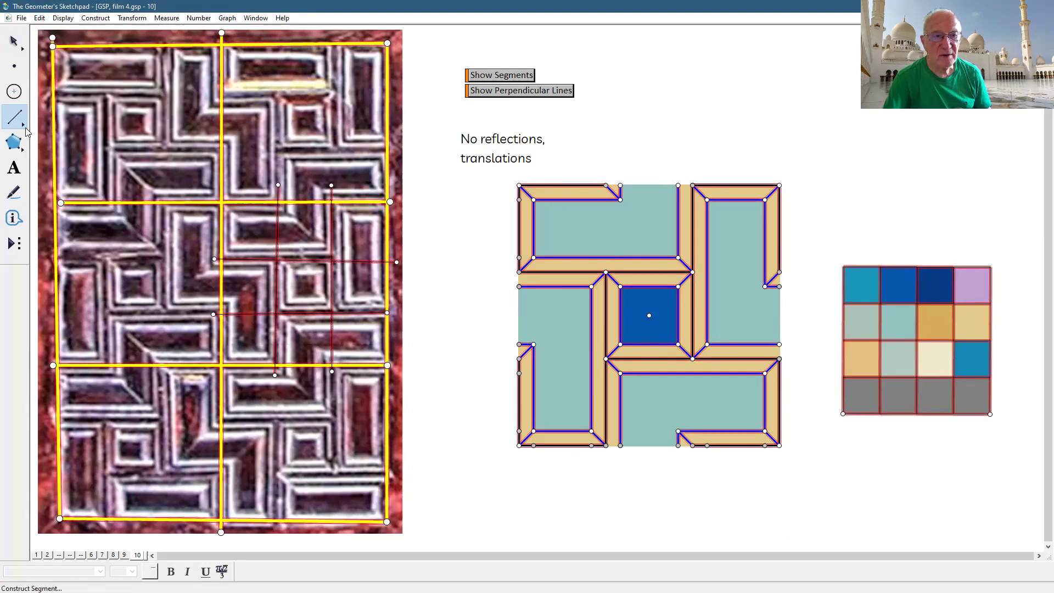
click(14, 41)
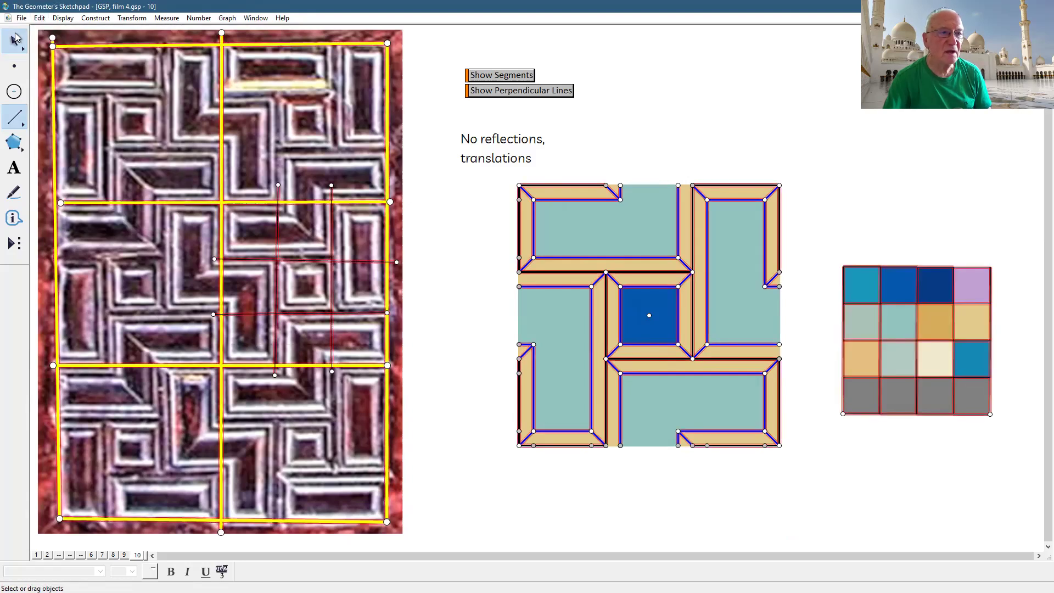
click(944, 359)
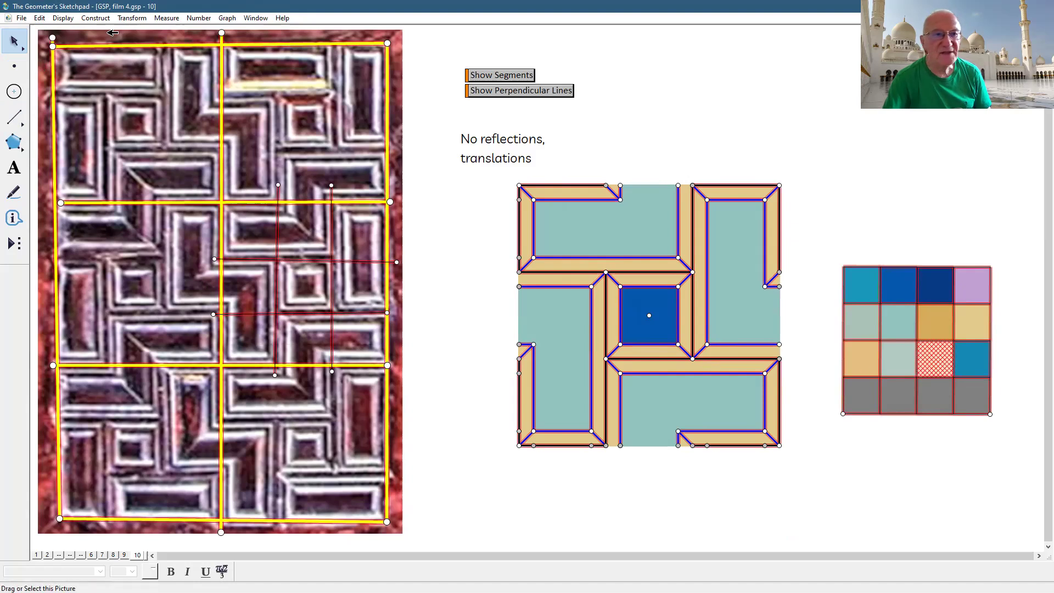
click(72, 20)
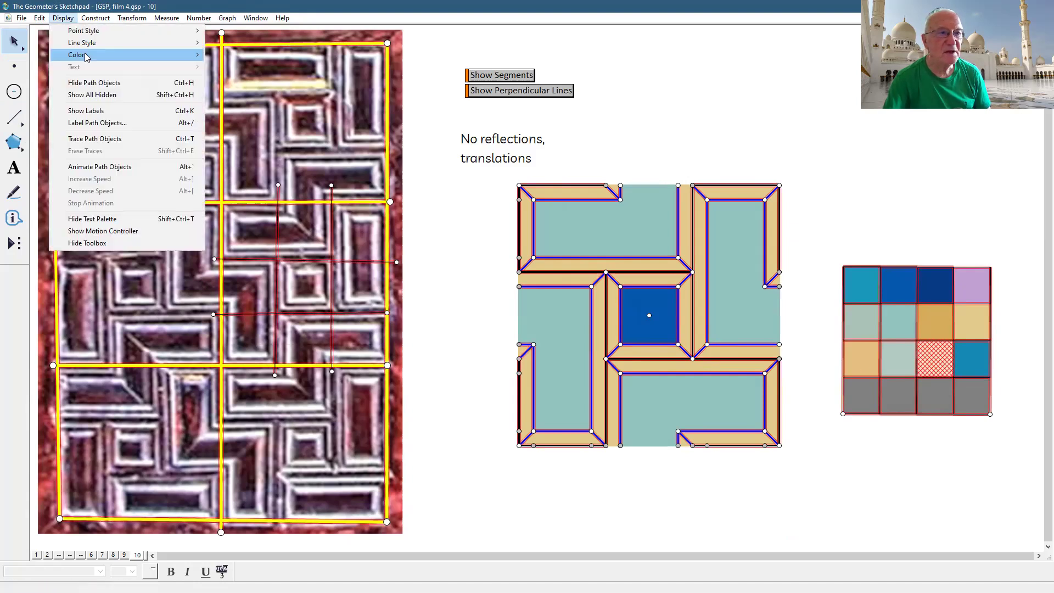
click(236, 205)
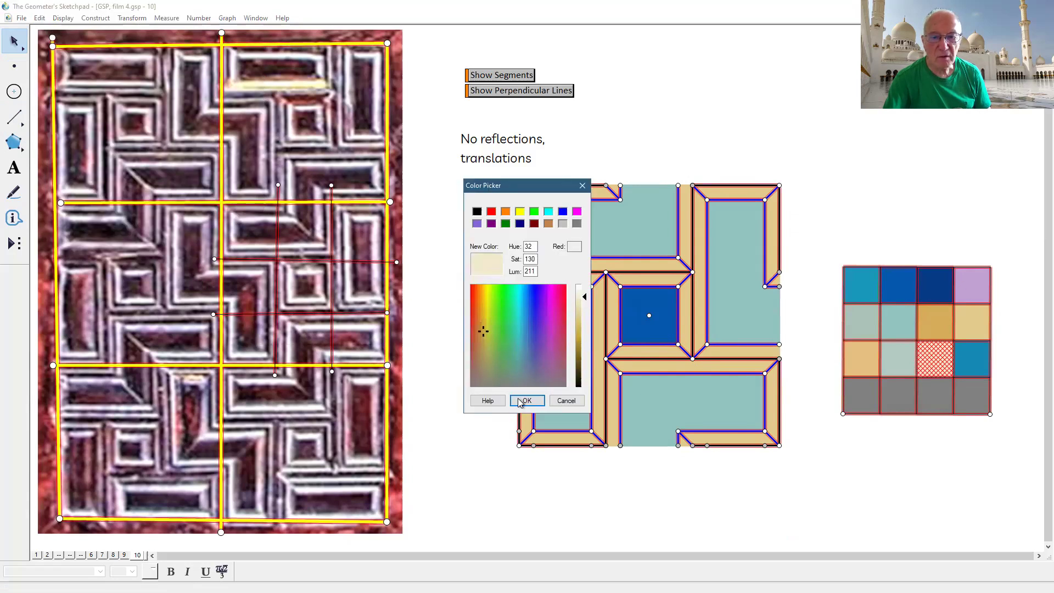
click(522, 401)
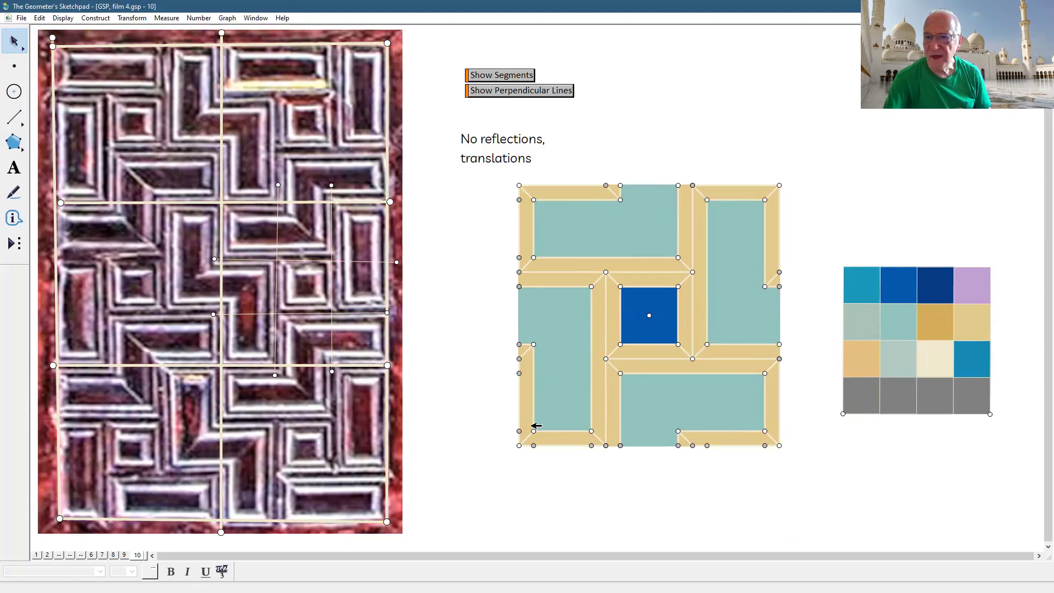
Step: Recolour all segments on the page to match the dark blue swatch in the palette's first row, third column
click(14, 117)
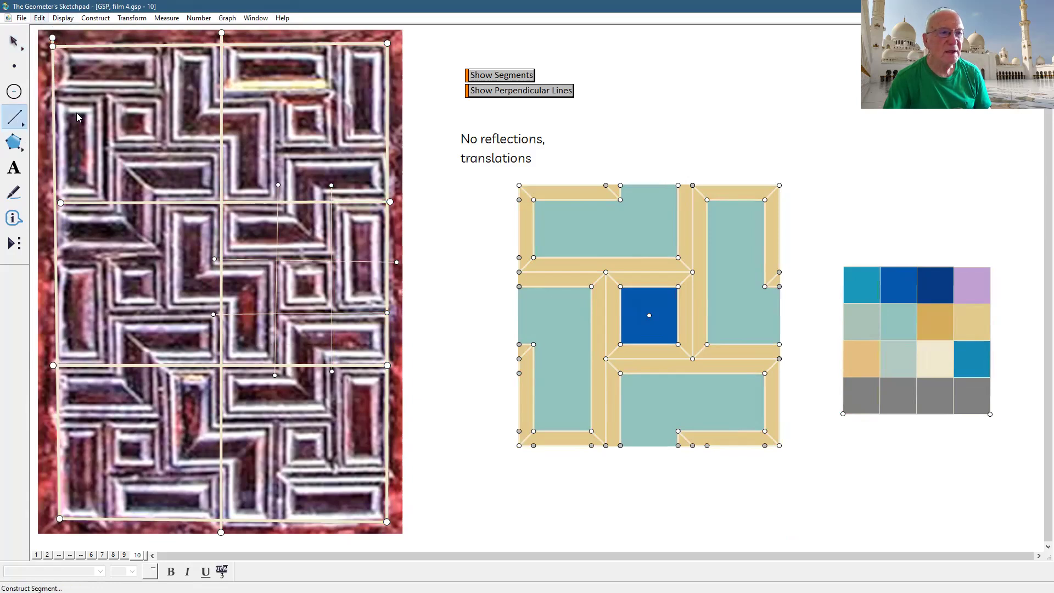
click(39, 18)
click(81, 123)
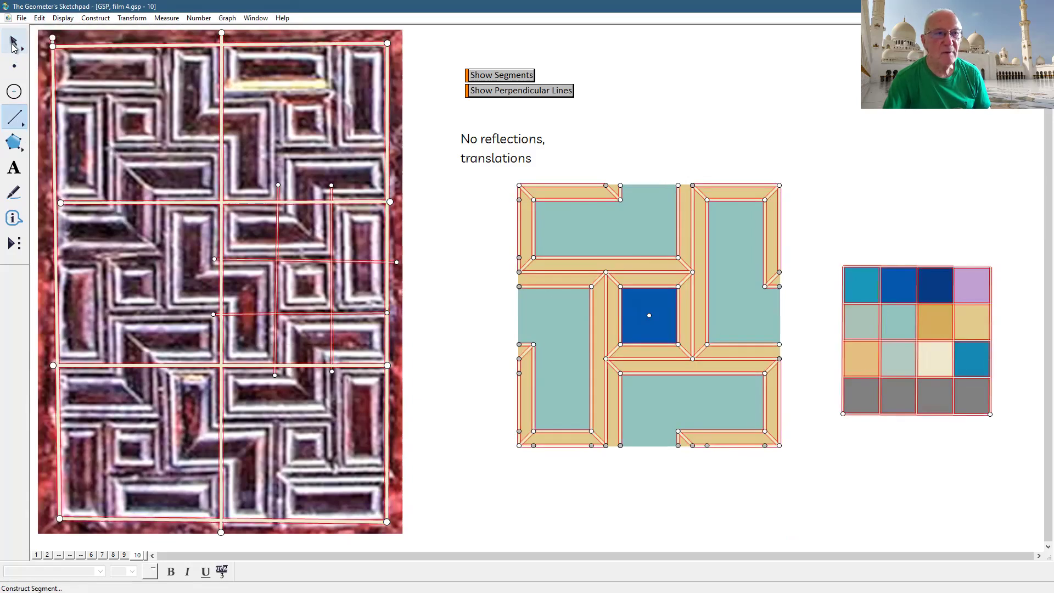
shift+click(943, 285)
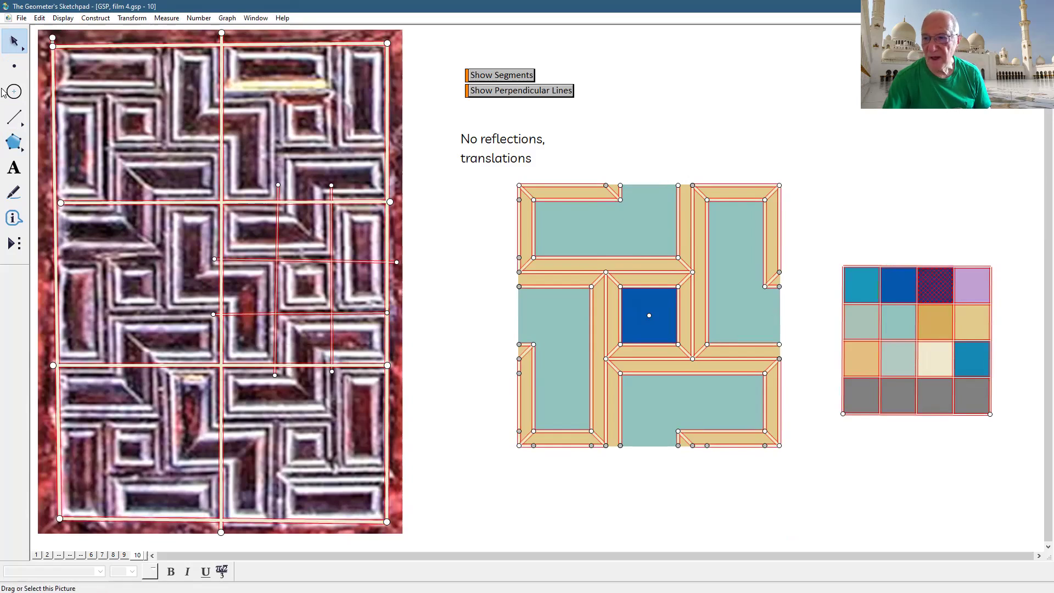
click(64, 18)
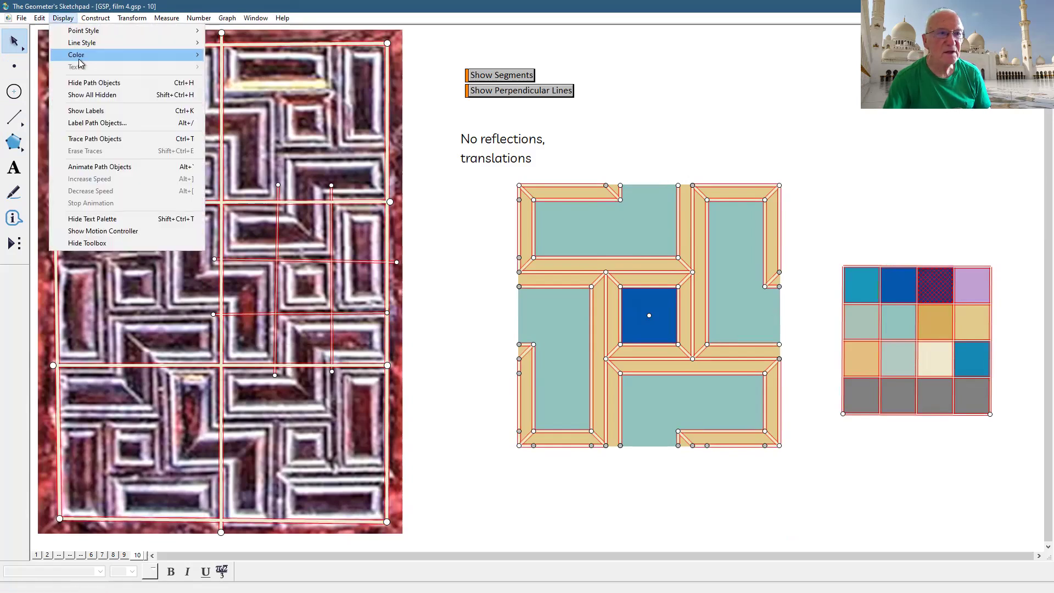
mouse_move(81, 56)
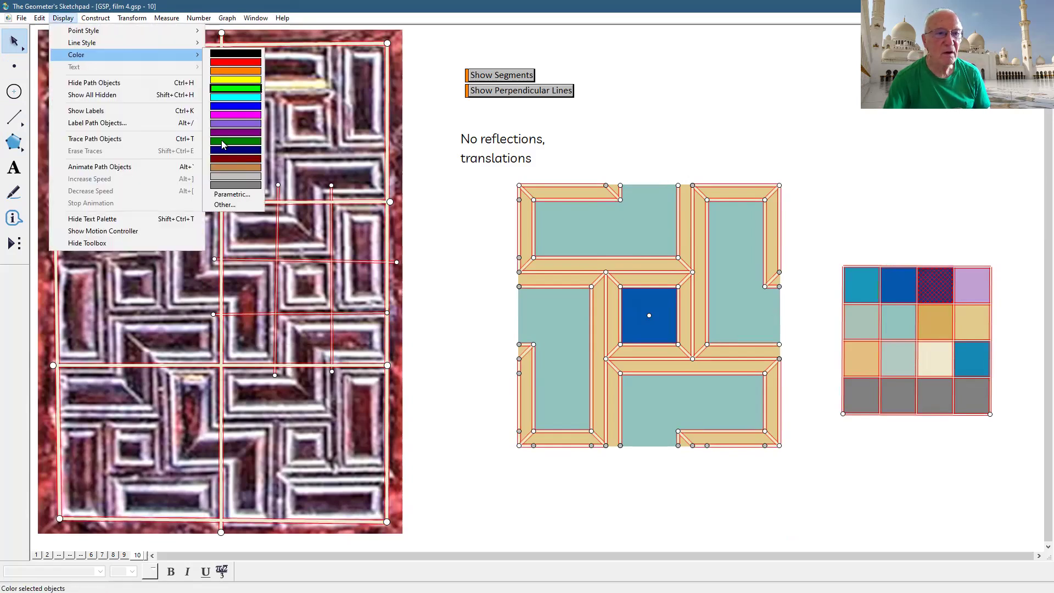
click(225, 206)
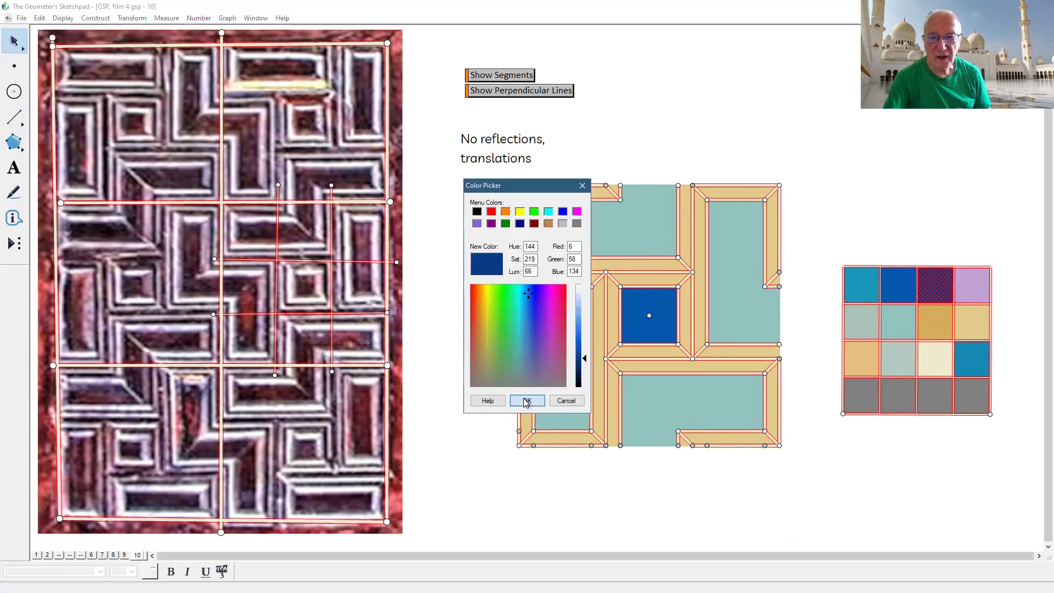
click(527, 402)
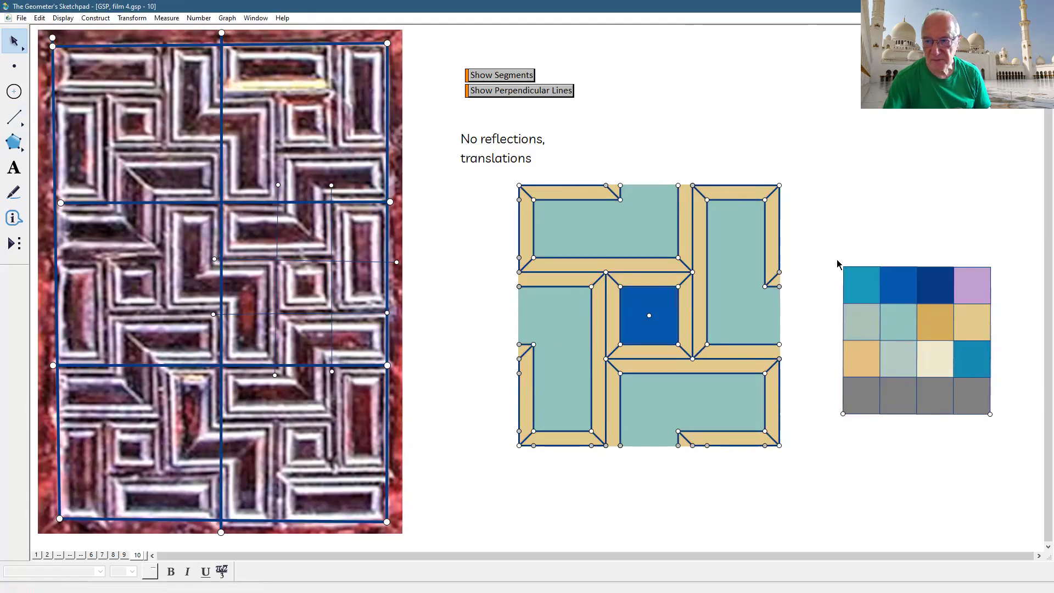
Step: Delete the colour palette and apply a thinner line style to the outlines of the square repeat unit
mouse_move(826, 242)
mouse_down()
mouse_move(975, 420)
mouse_move(1015, 424)
mouse_up()
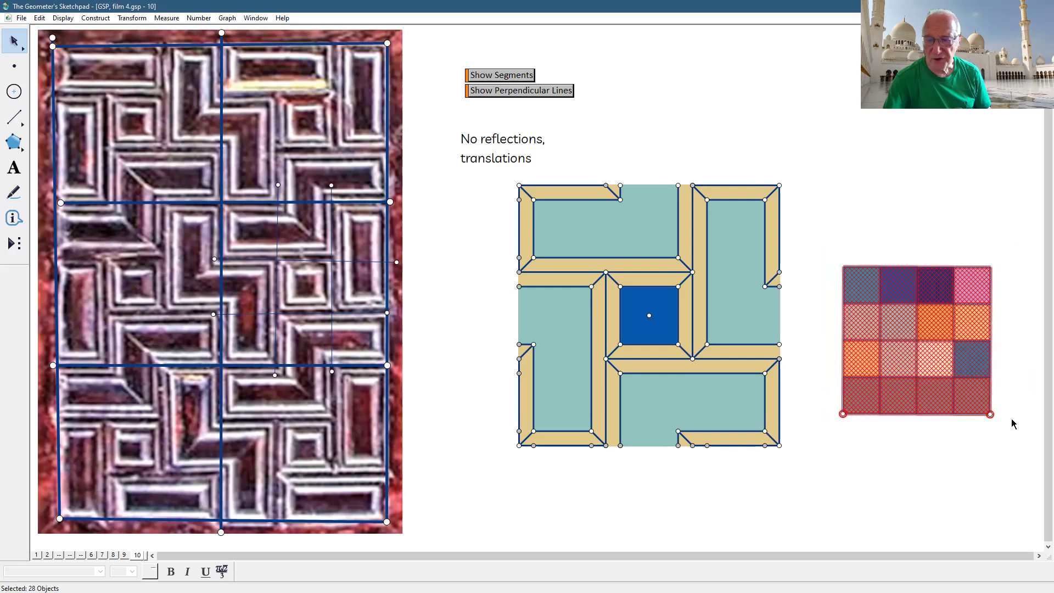
key(Delete)
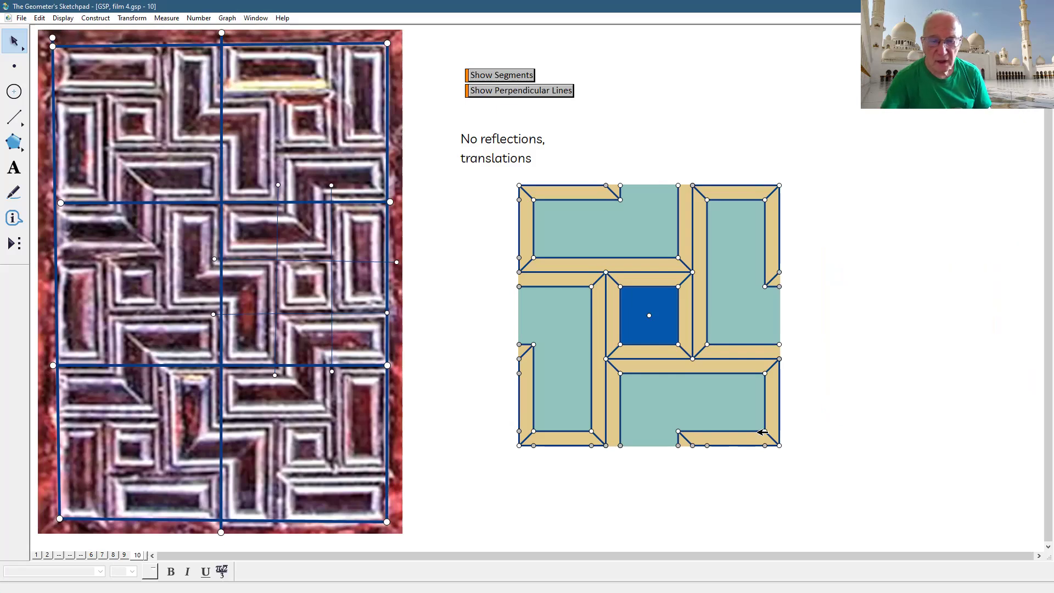
mouse_move(508, 182)
mouse_down()
mouse_move(648, 436)
mouse_move(799, 472)
mouse_up()
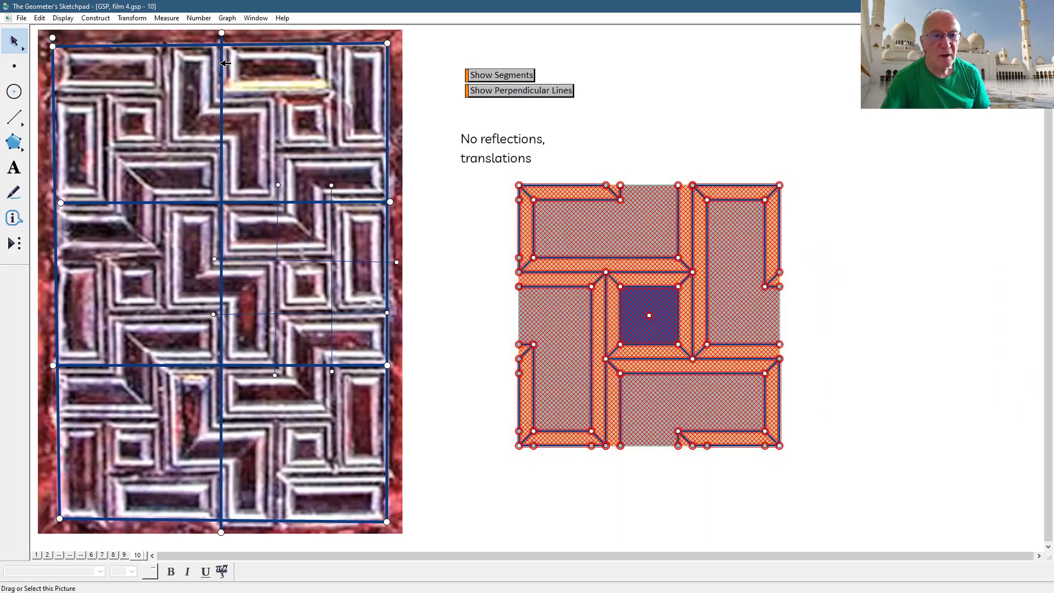
click(64, 18)
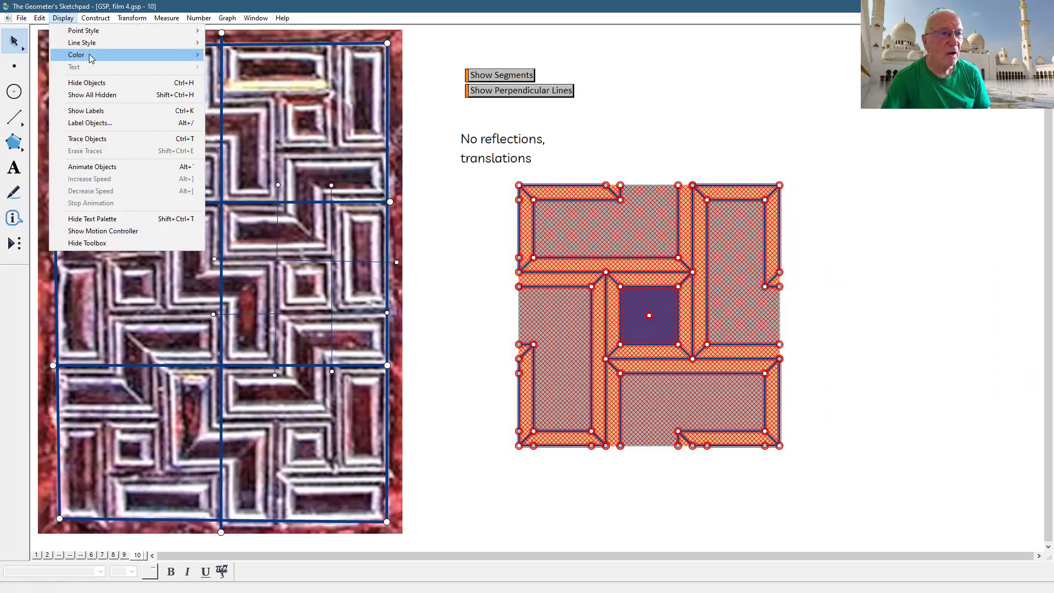
mouse_move(137, 43)
click(230, 53)
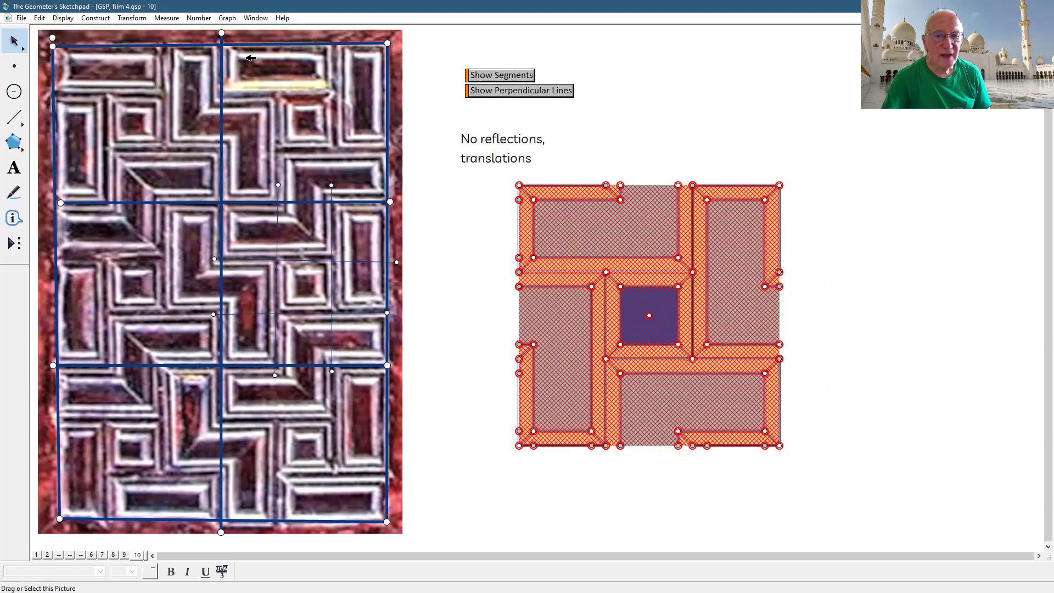
click(814, 361)
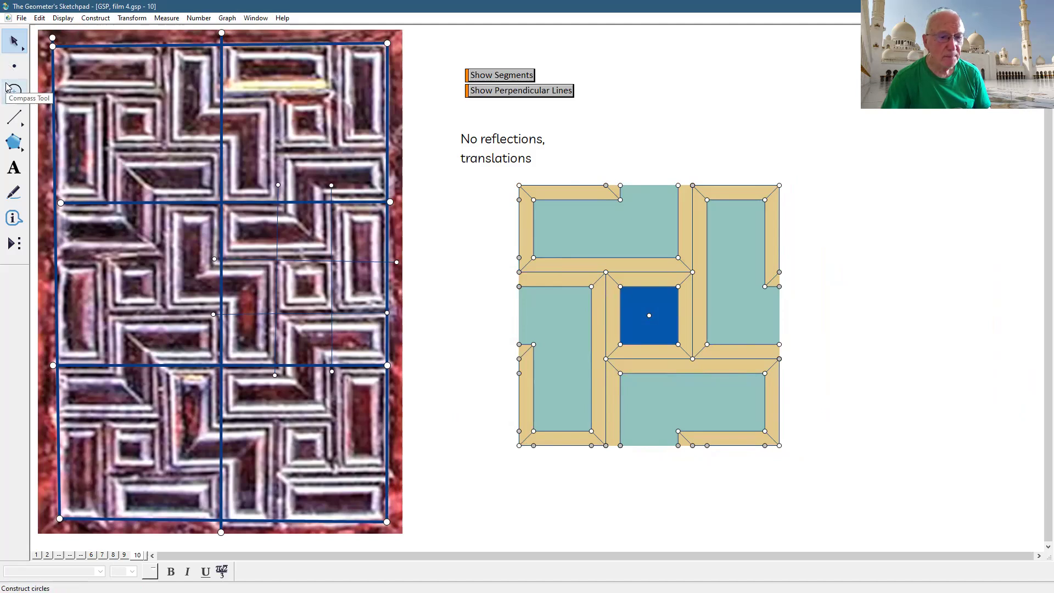
Step: Create a Hide/Show action button for all points except the repeat unit's four corners, and hide those points with it
click(14, 65)
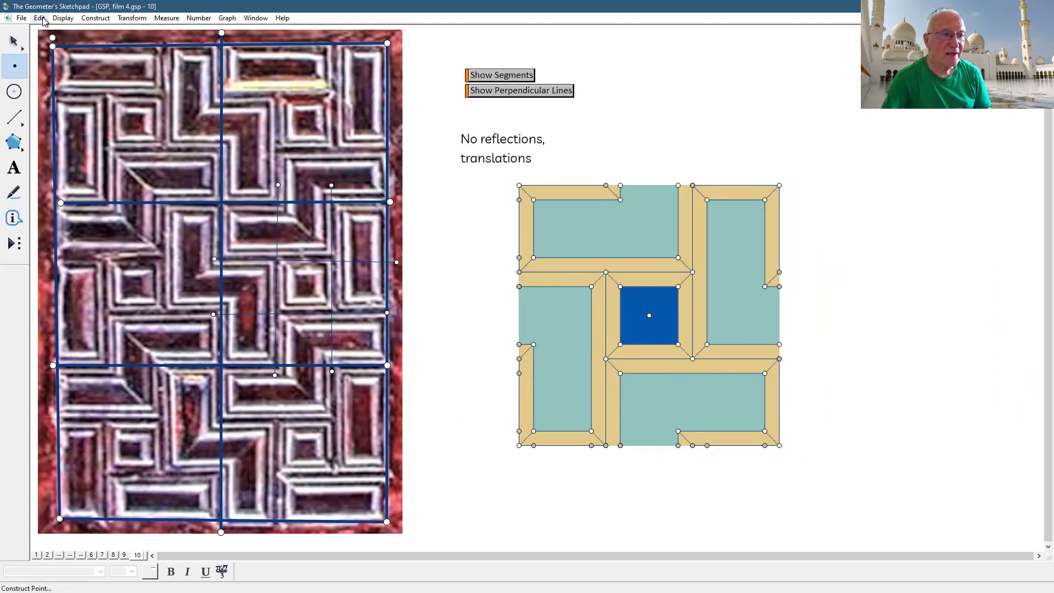
key(alt+e)
click(91, 123)
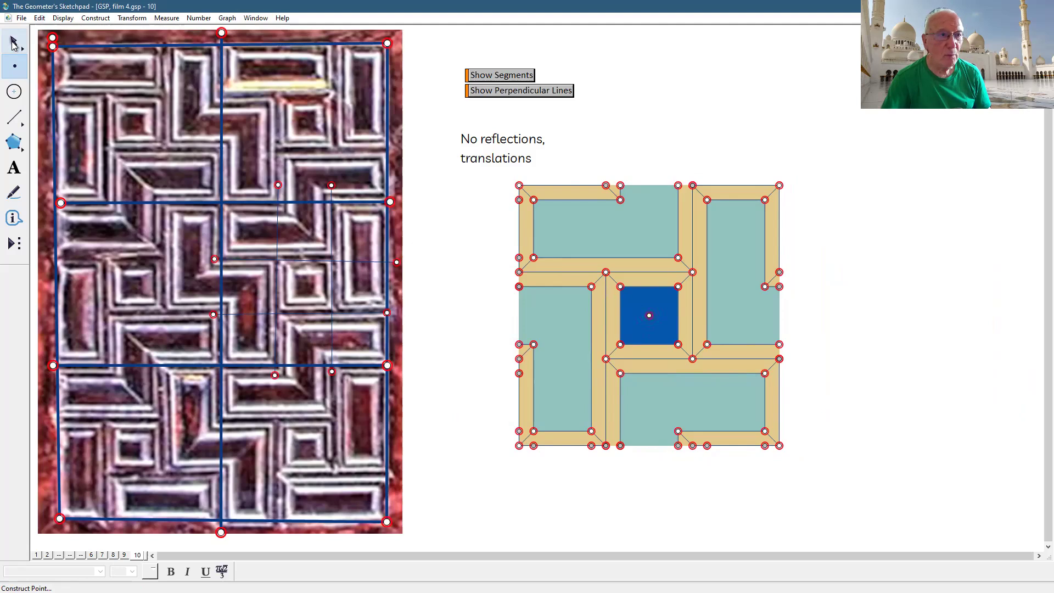
click(519, 446)
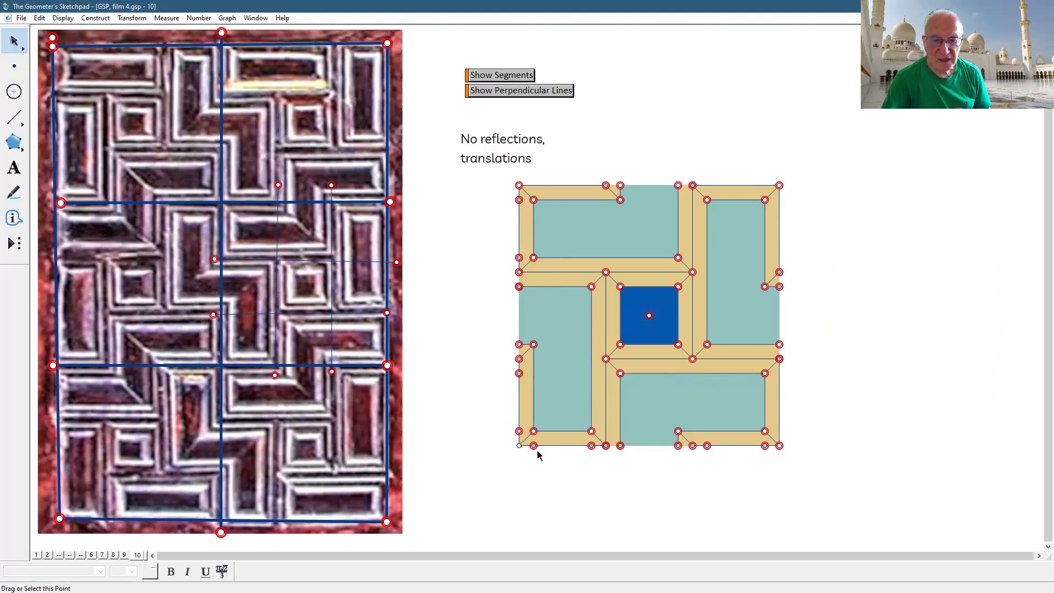
click(780, 446)
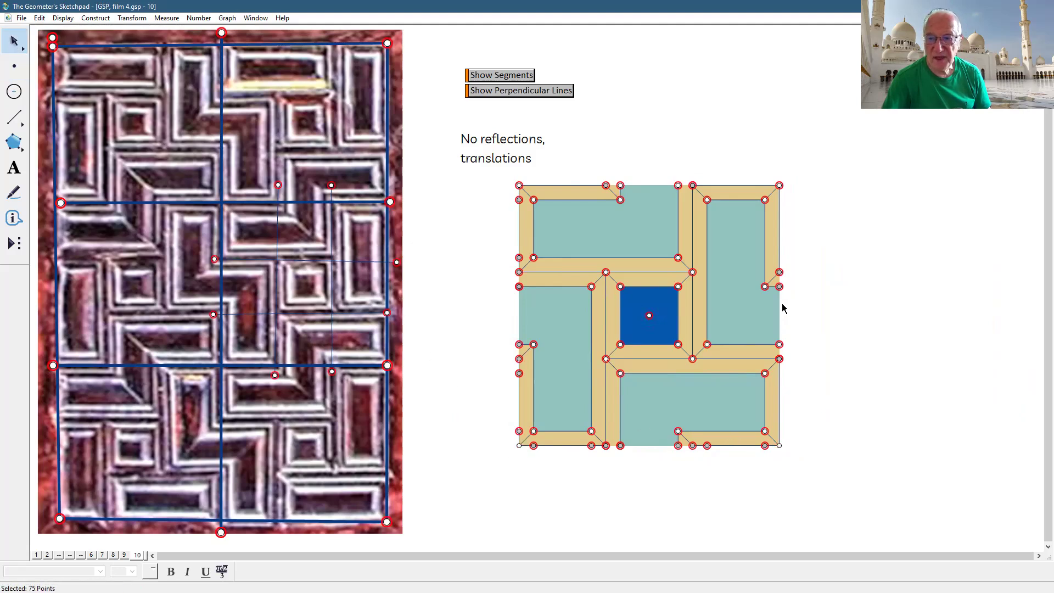
click(780, 186)
click(519, 185)
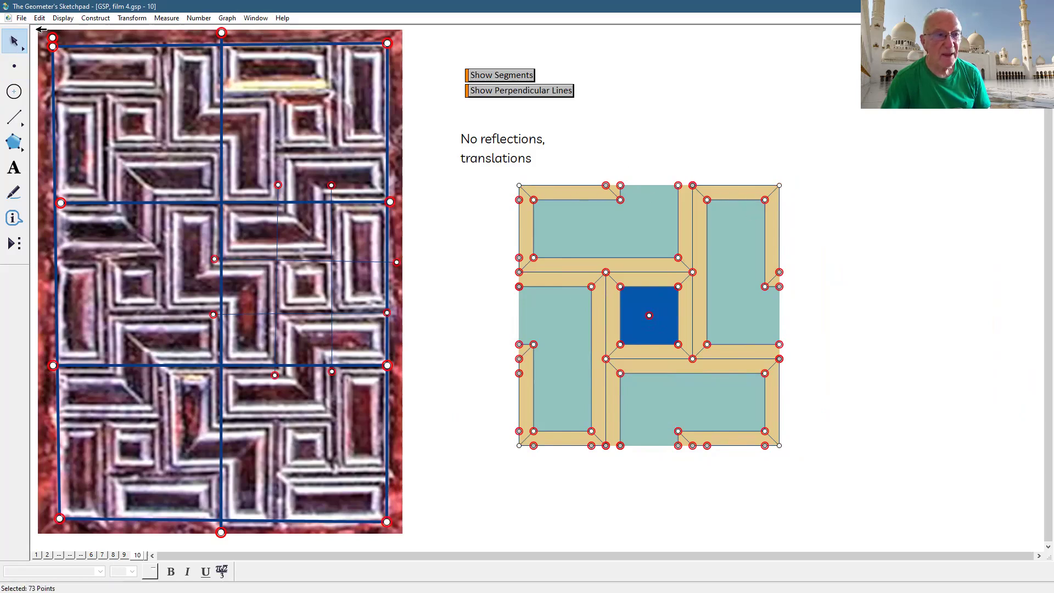
click(38, 19)
mouse_move(164, 111)
click(214, 112)
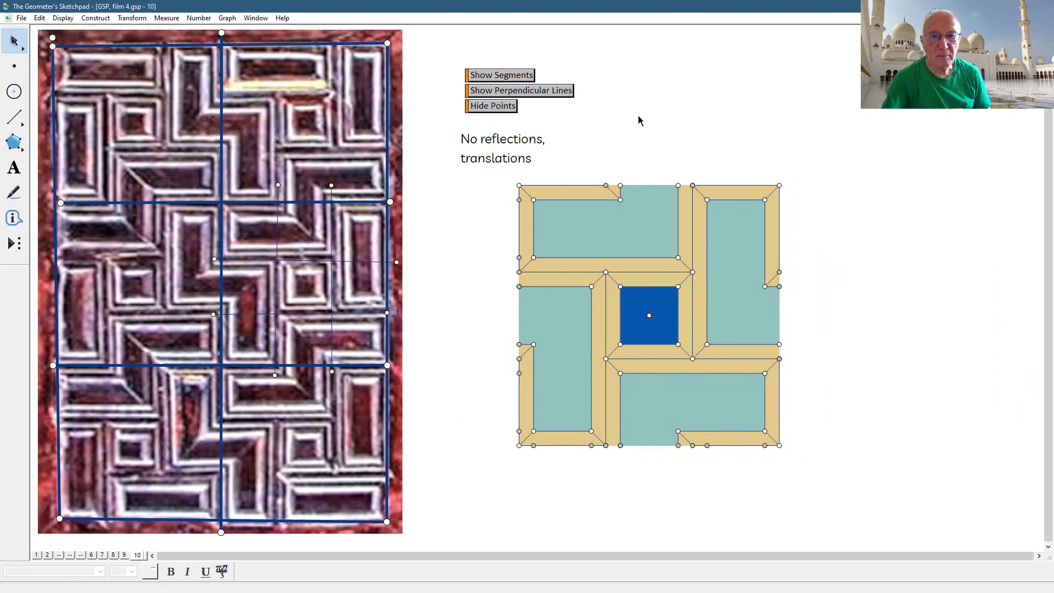
click(500, 106)
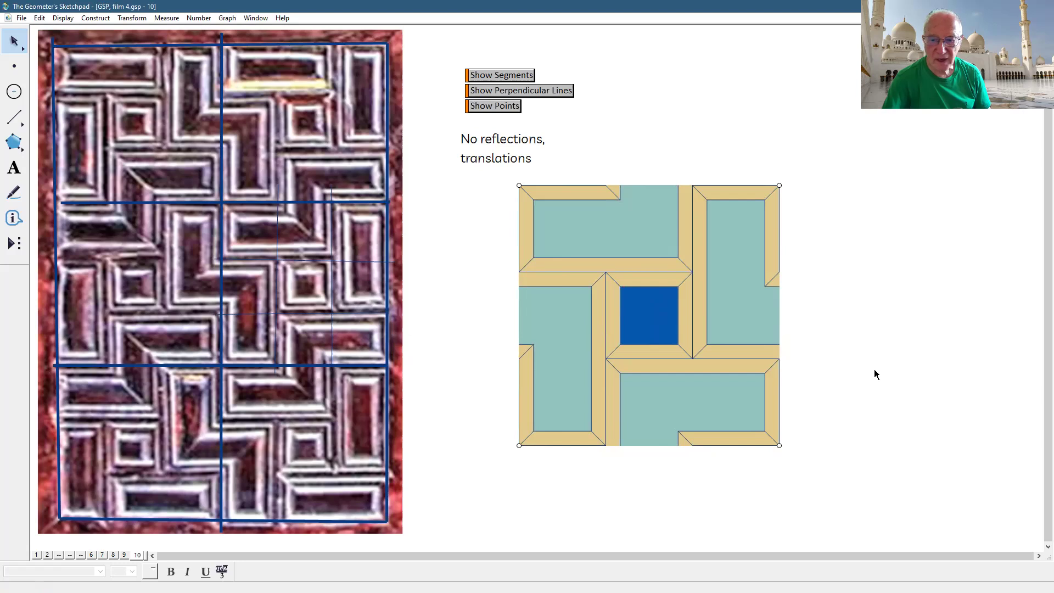
Step: Shift the repeat unit slightly down and create a custom tool named "large square" from the whole unit, selecting its two lower corners first
drag(581, 386, 577, 418)
click(878, 418)
click(515, 478)
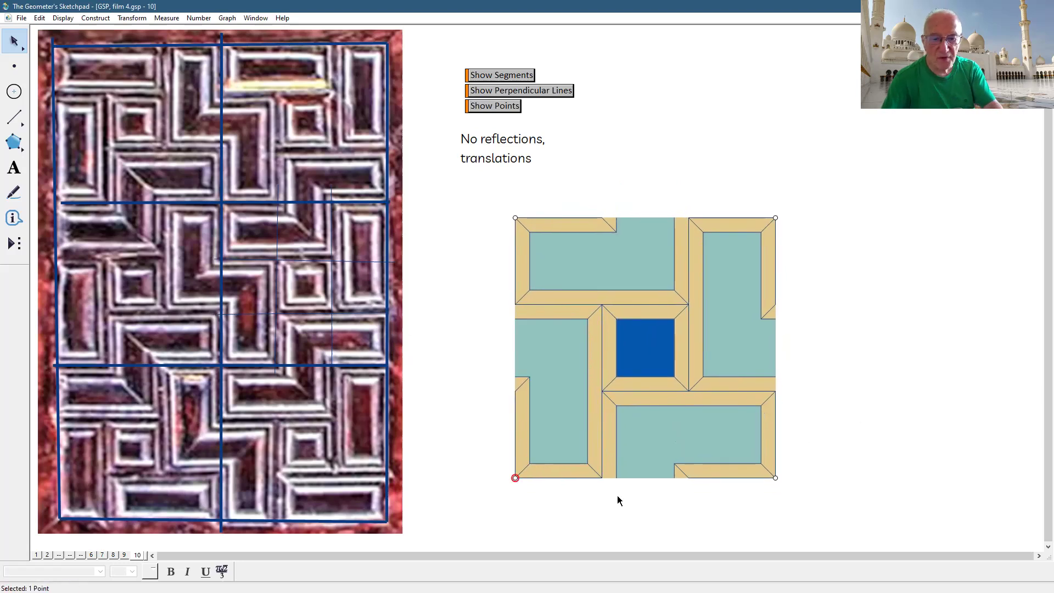
click(775, 478)
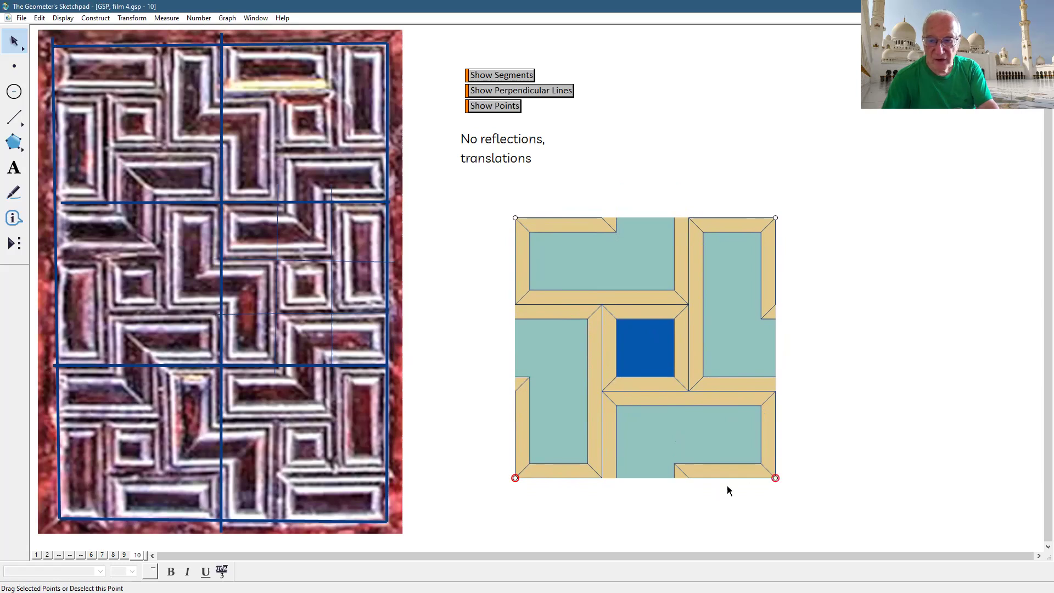
mouse_move(494, 205)
mouse_down()
mouse_move(633, 464)
mouse_move(786, 492)
mouse_up()
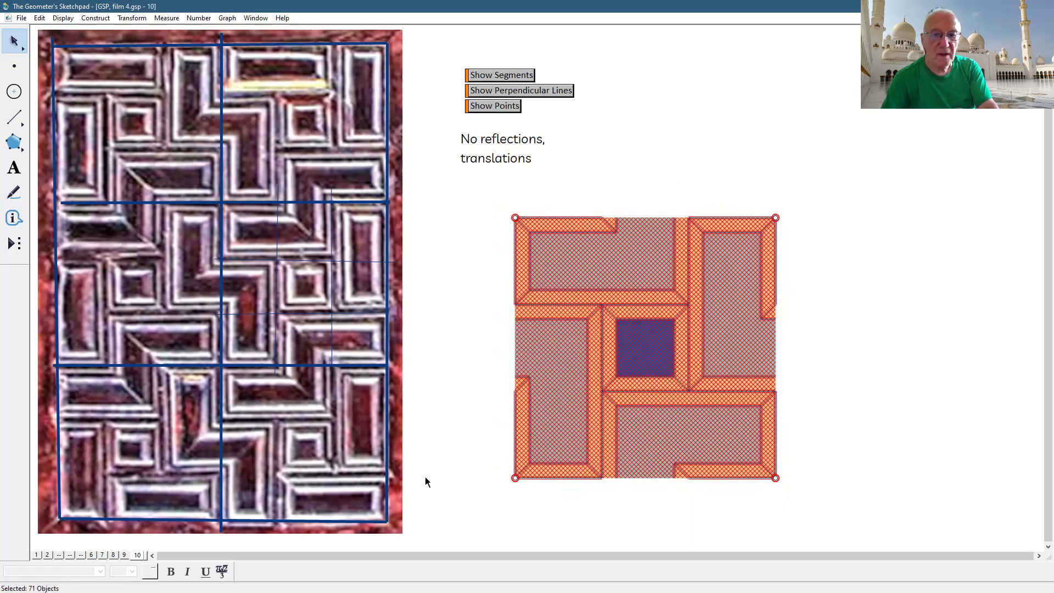
click(19, 247)
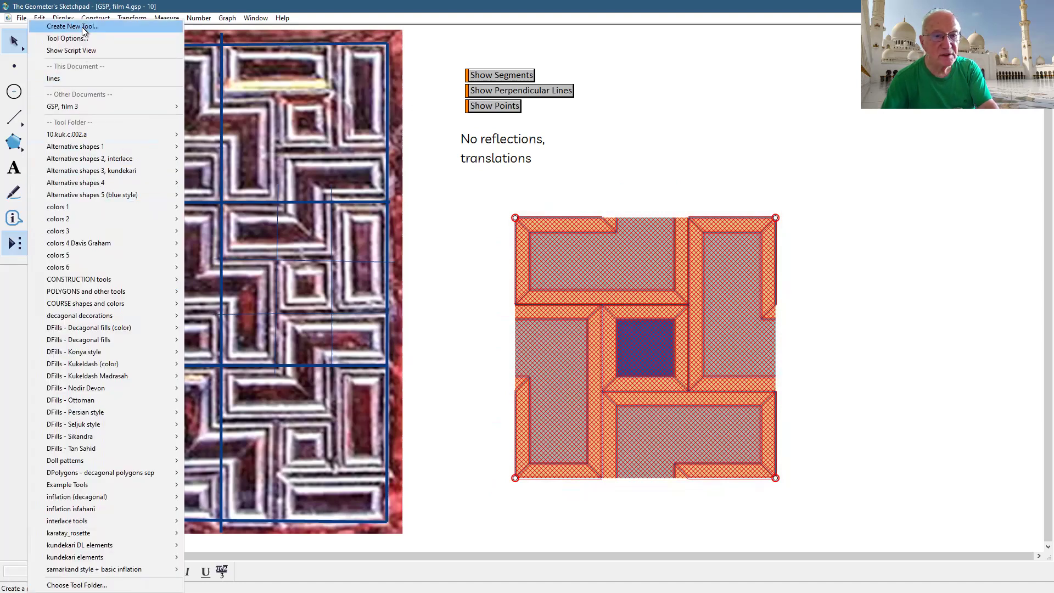
key(Return)
text(large sq)
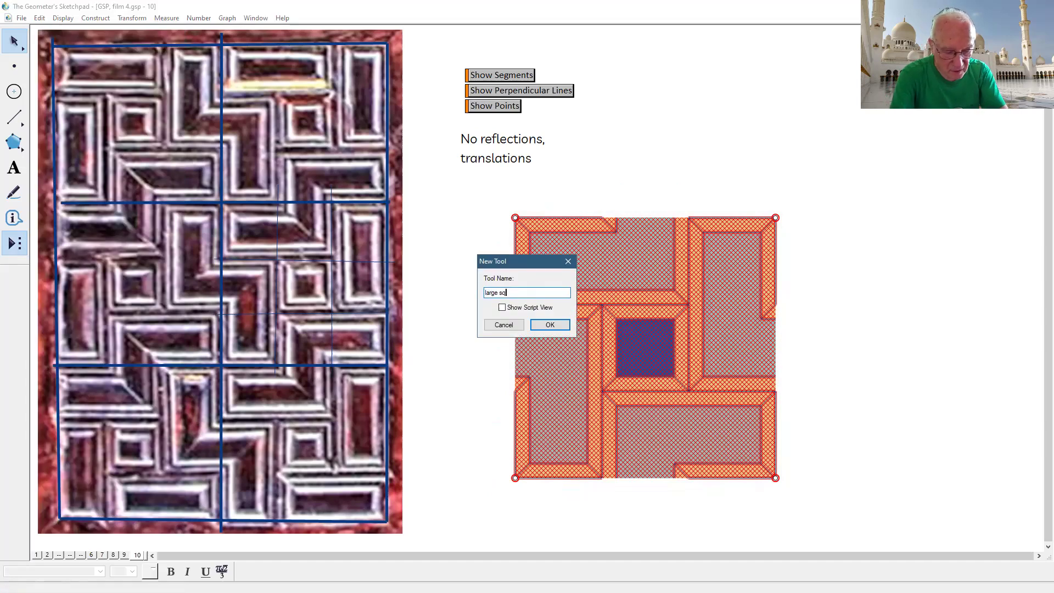
text(uare)
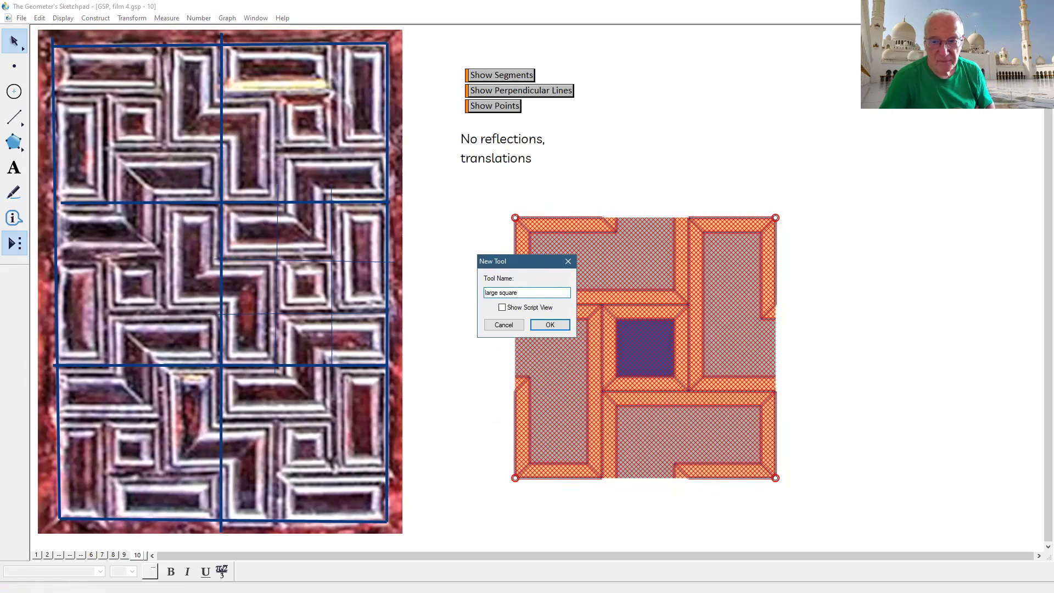
click(555, 326)
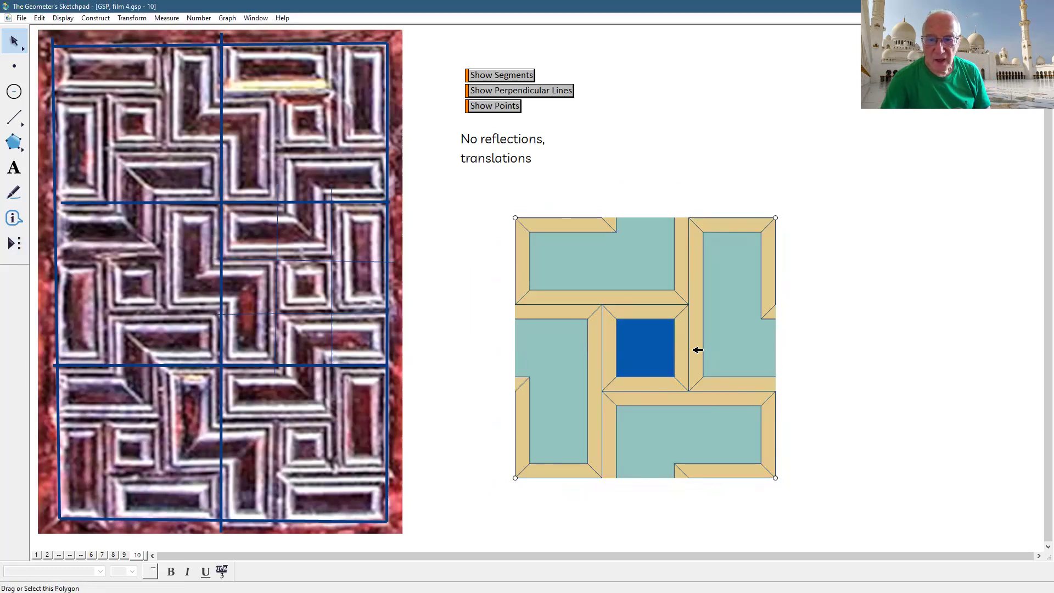
Step: Move the repeat unit down and closer to the photo, and add a duplicate of page 10 as page 11
drag(702, 349, 652, 387)
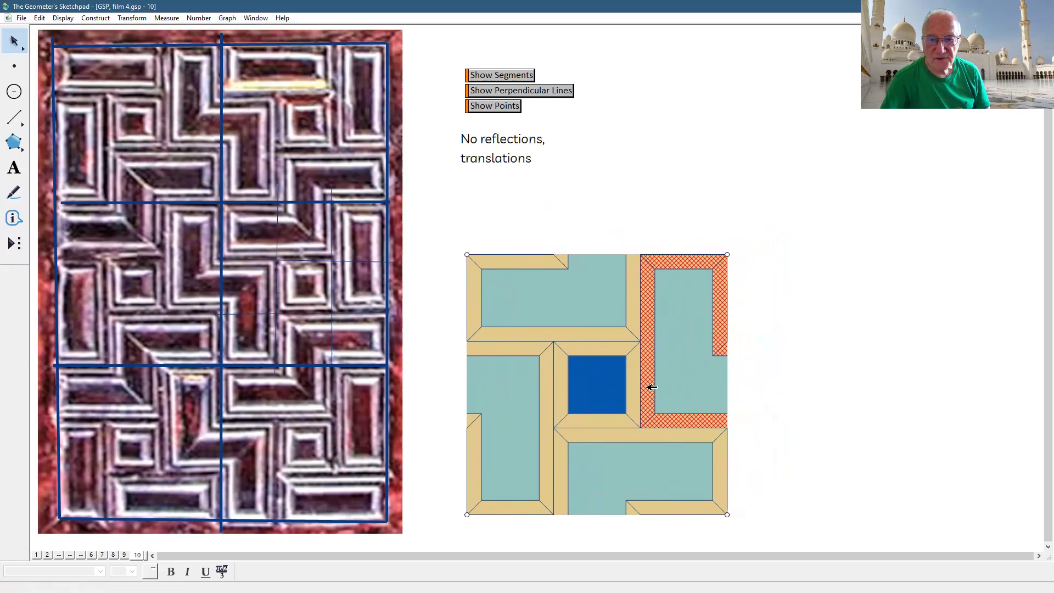
click(883, 352)
click(22, 19)
click(65, 127)
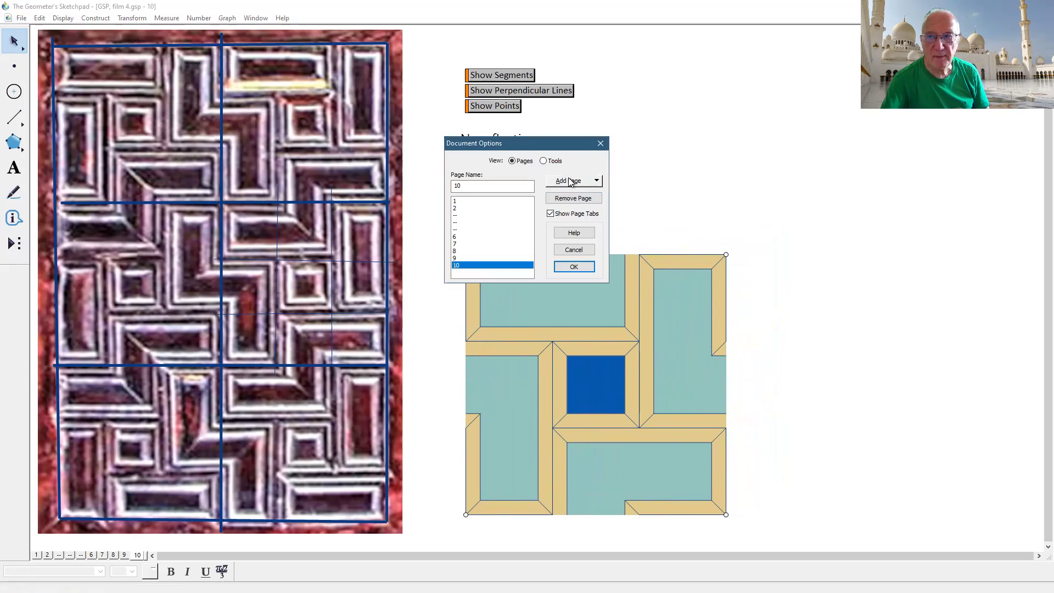
click(569, 181)
mouse_move(583, 209)
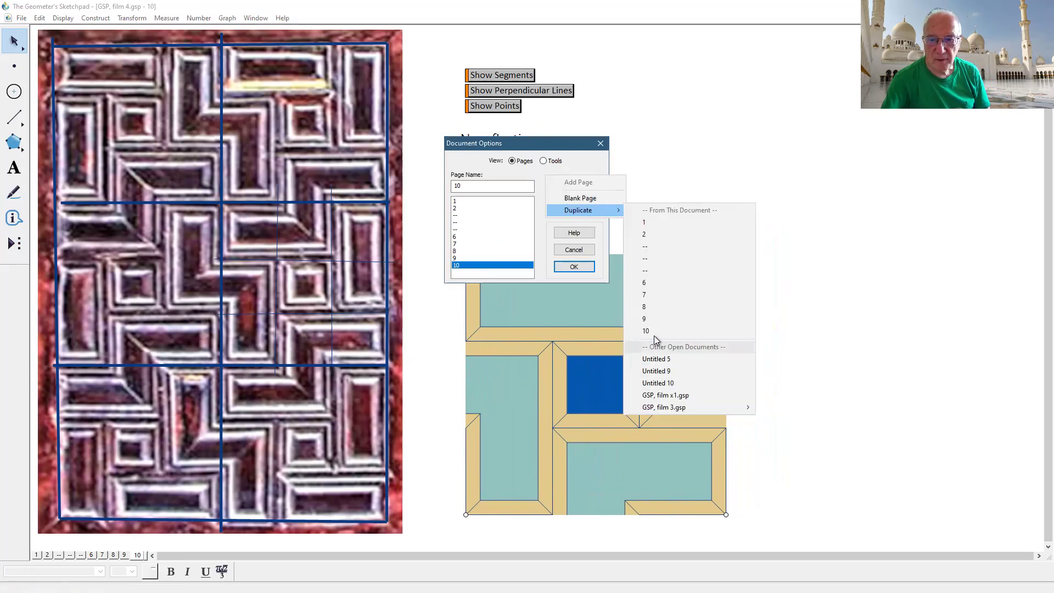
click(681, 330)
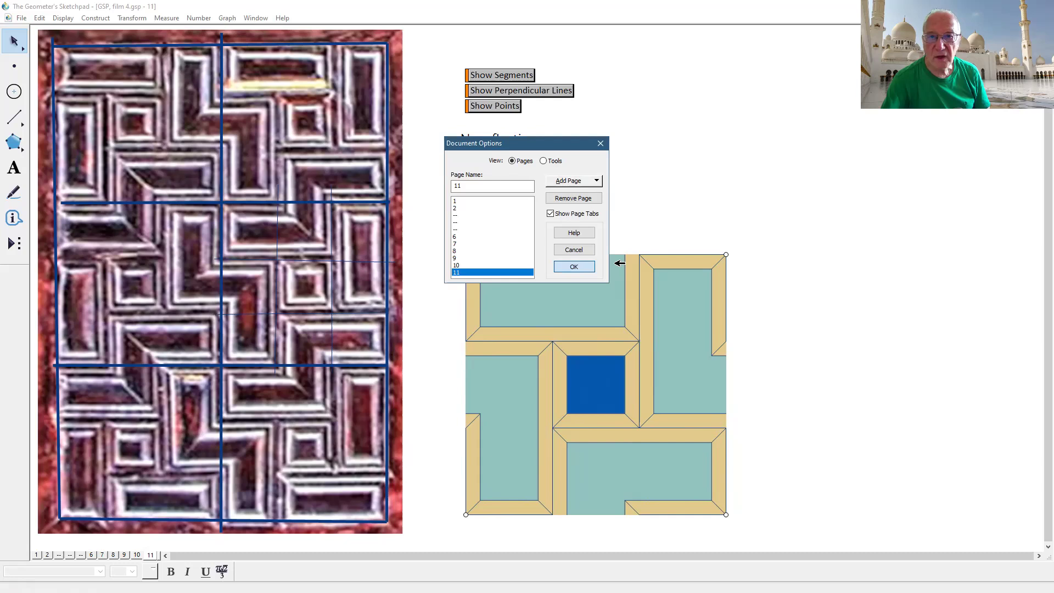
click(574, 266)
Step: Delete the three show buttons and the "No reflections, translations" text from page 11
drag(436, 67, 599, 184)
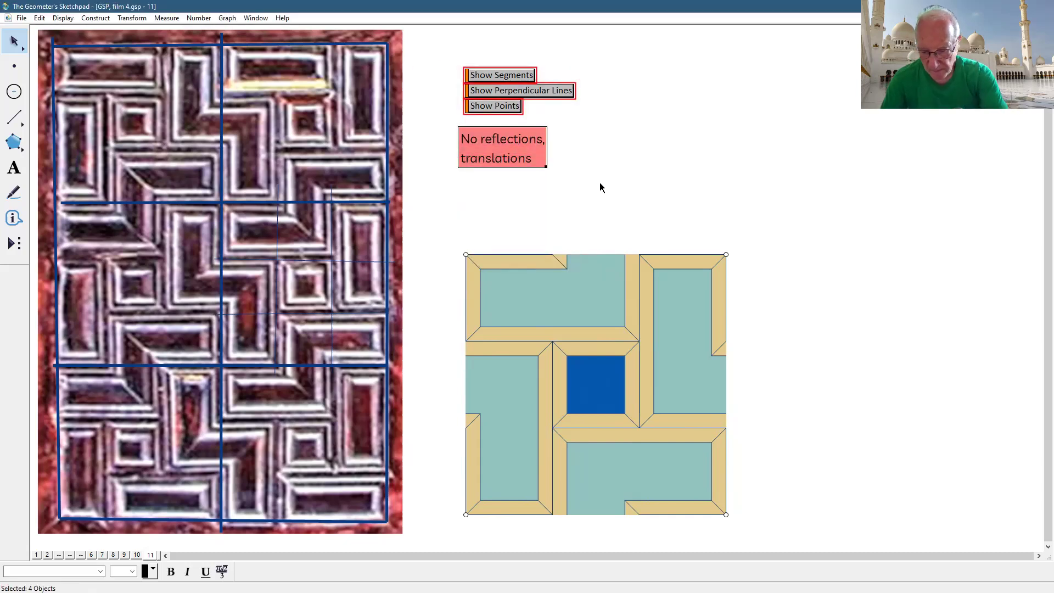
key(Delete)
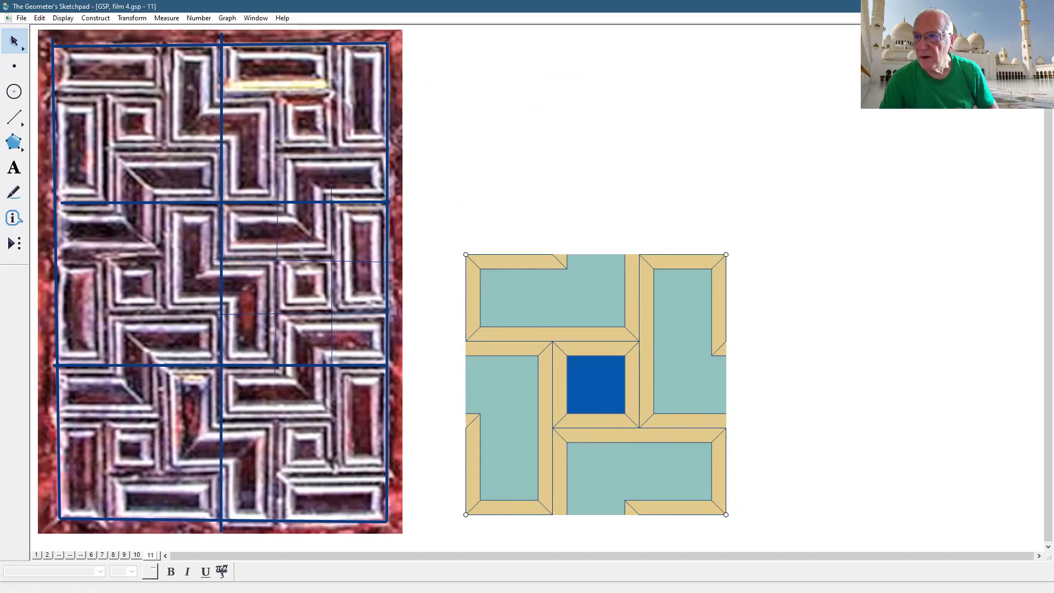
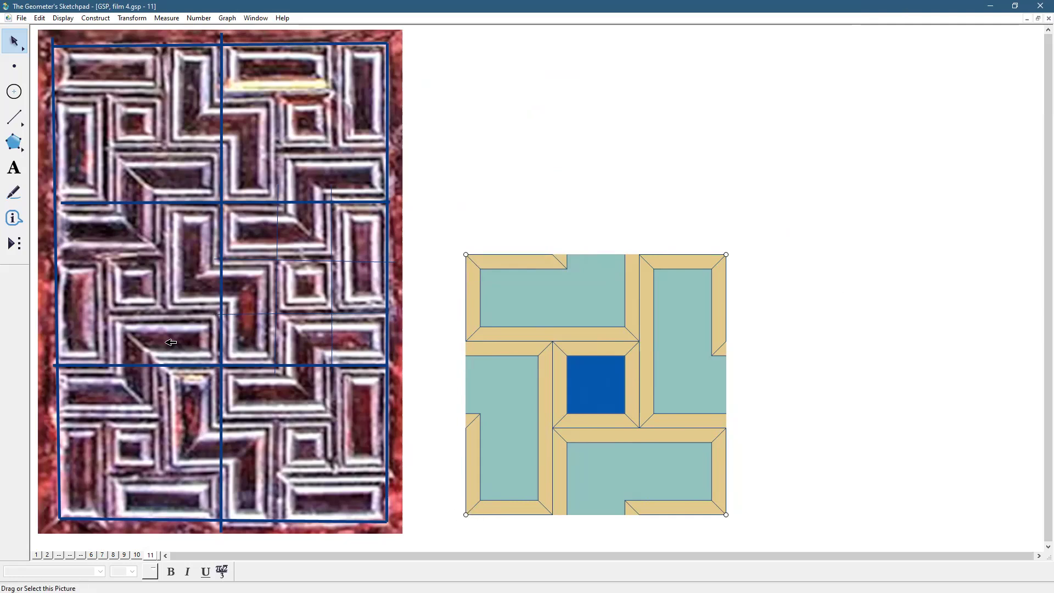
Step: Scale the repeat unit down to about two thirds of its size, keeping its lower-left corner in place
drag(14, 40, 94, 40)
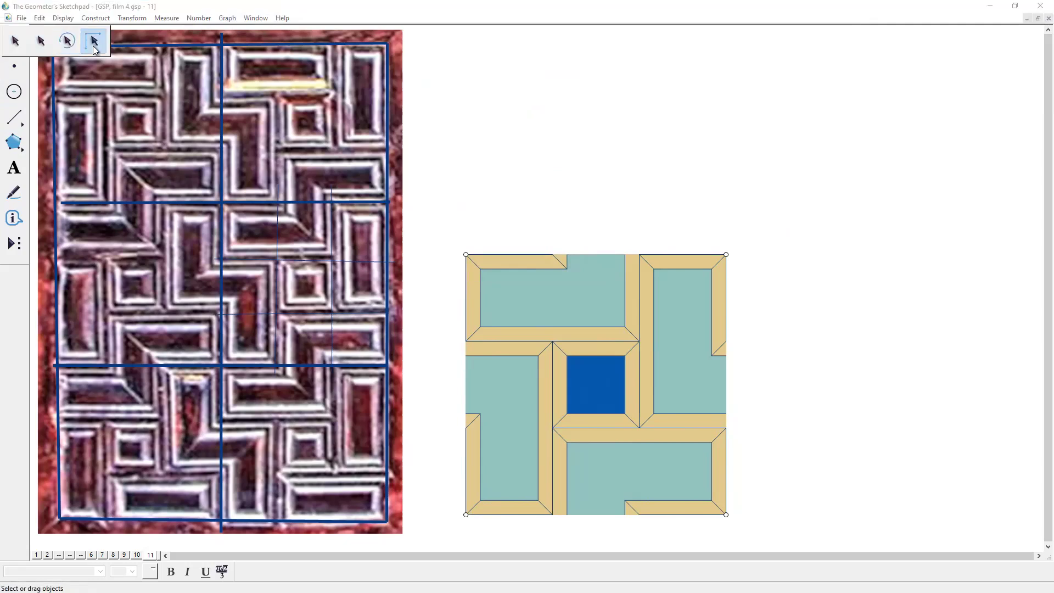
drag(690, 346, 607, 408)
click(692, 391)
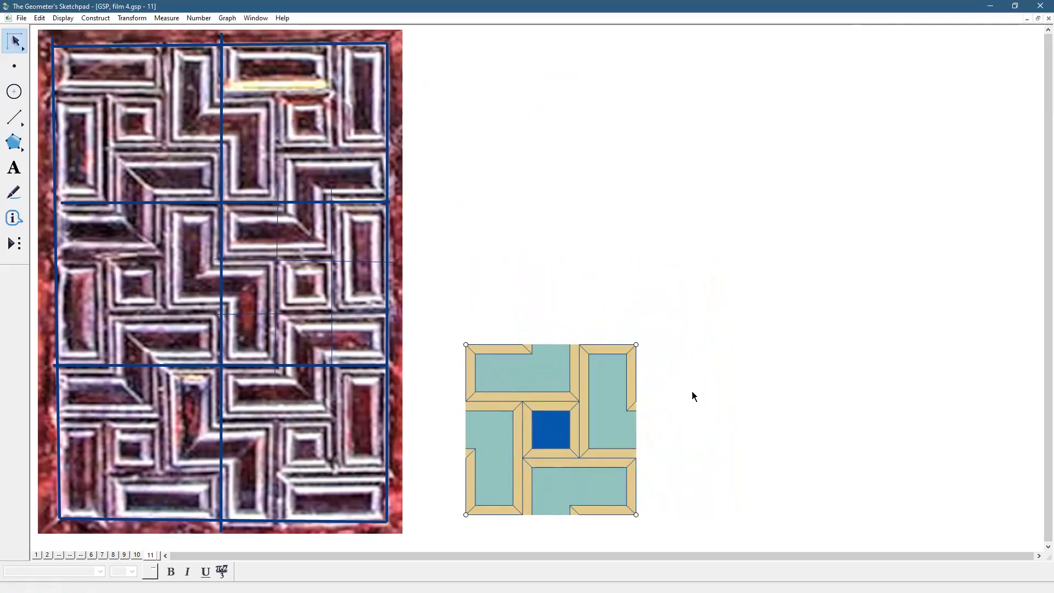
Step: Stack two copies of the repeat unit above the original with the "large square" custom tool, matching the upper corners each time
click(15, 245)
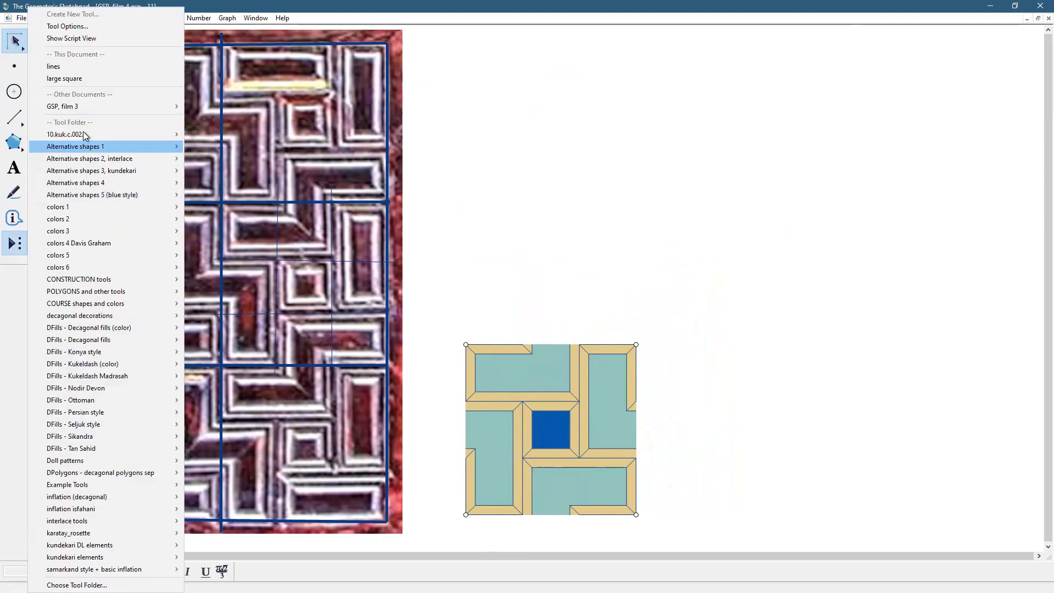
click(84, 81)
click(466, 344)
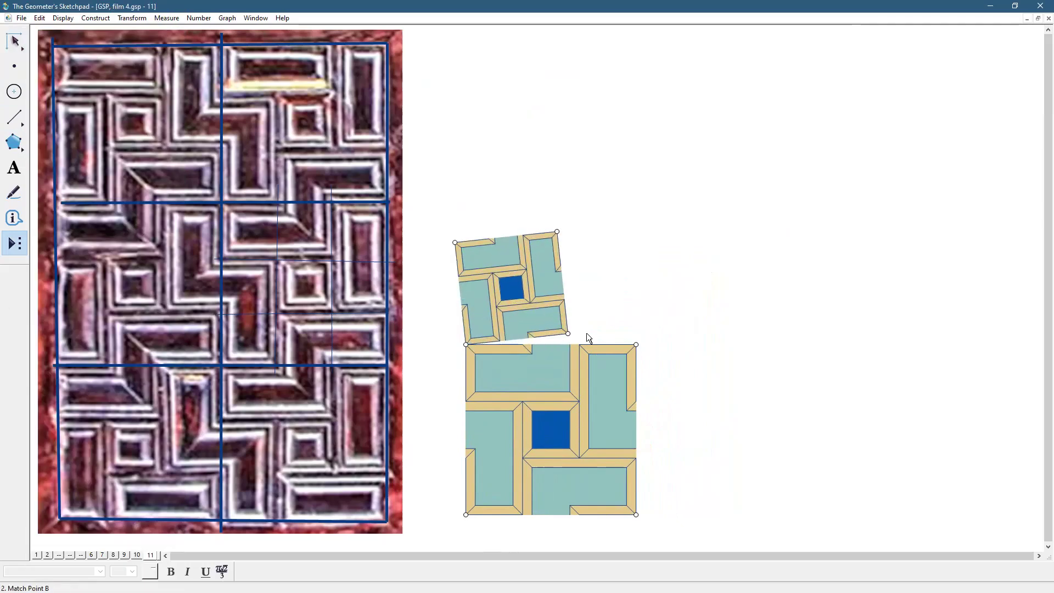
click(640, 344)
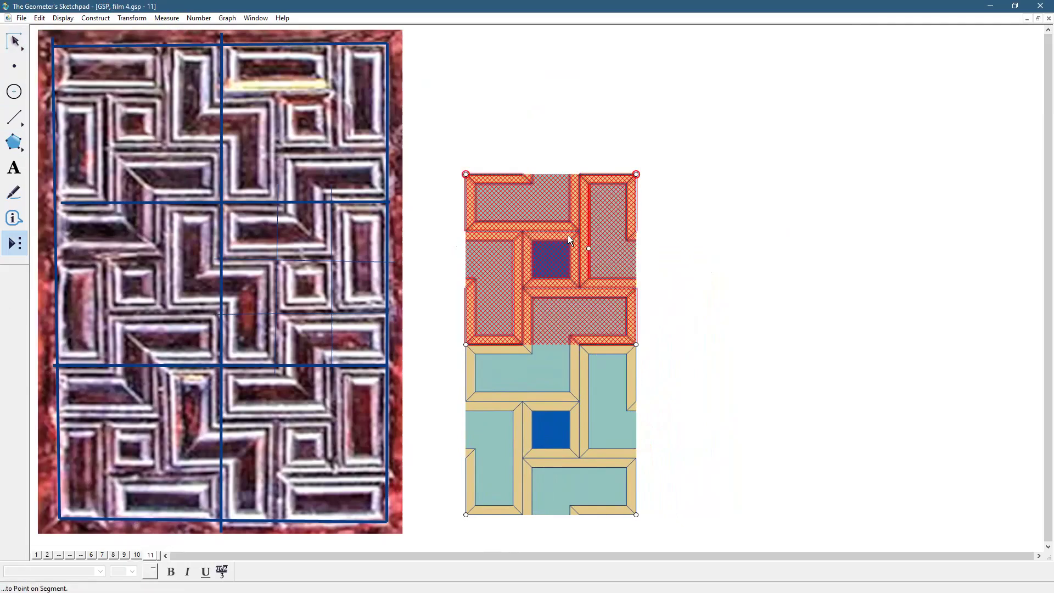
click(466, 175)
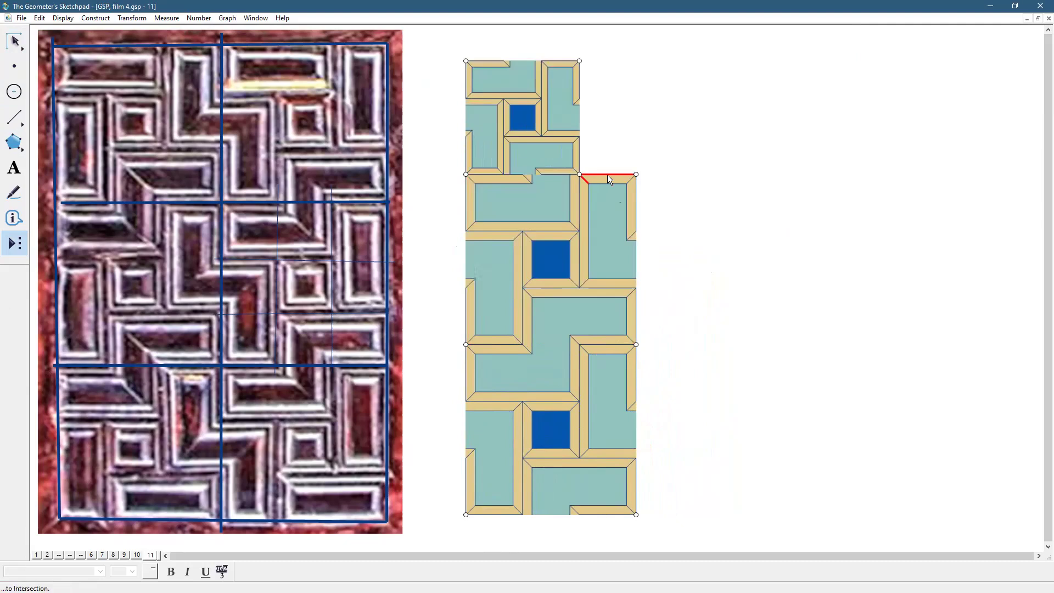
click(637, 175)
scroll(769, 355, up, 1)
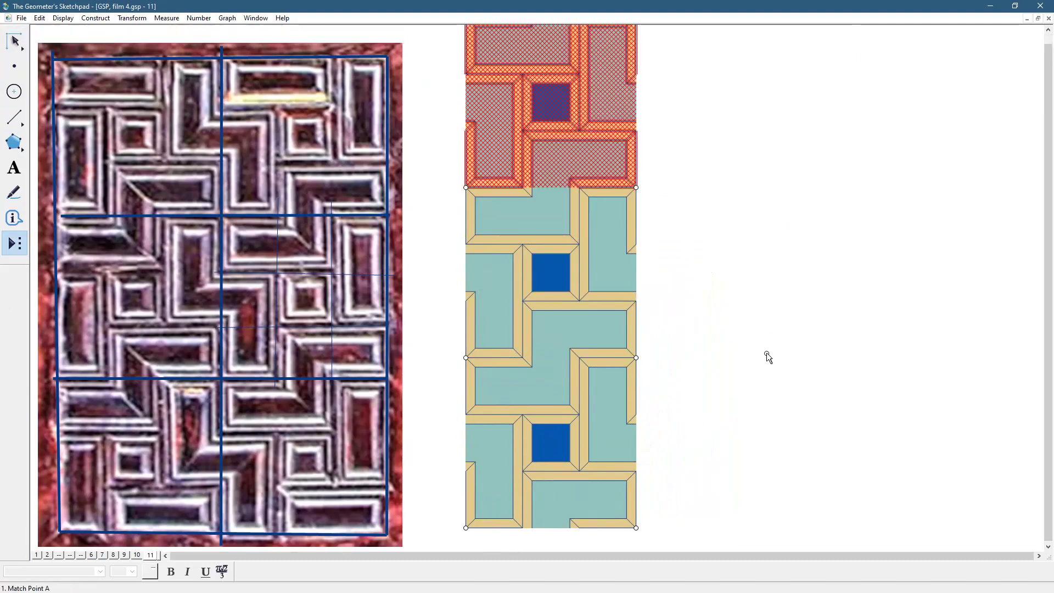
click(14, 39)
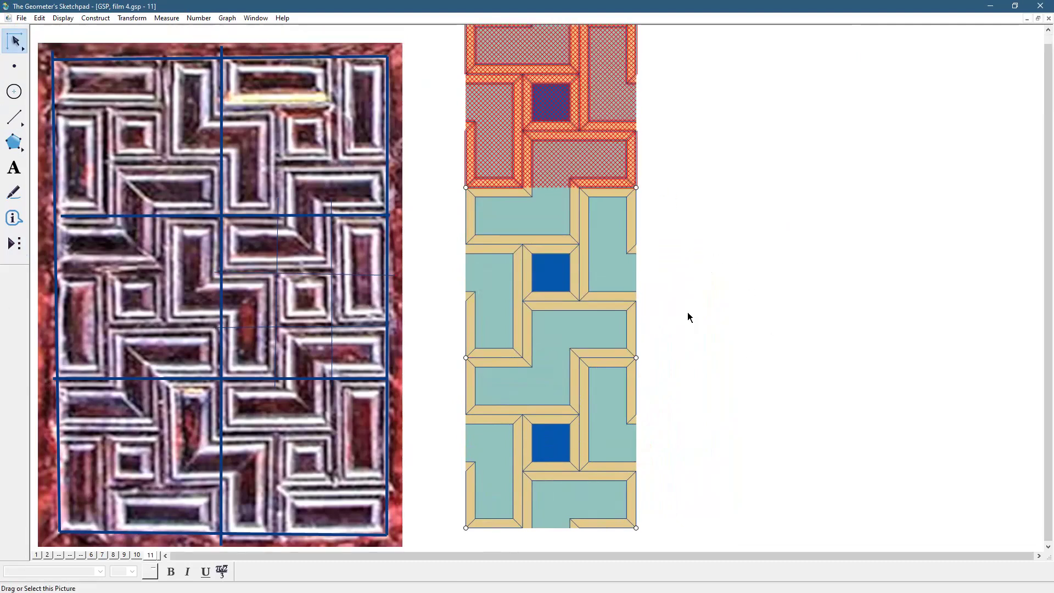
scroll(849, 346, up, 2)
click(849, 346)
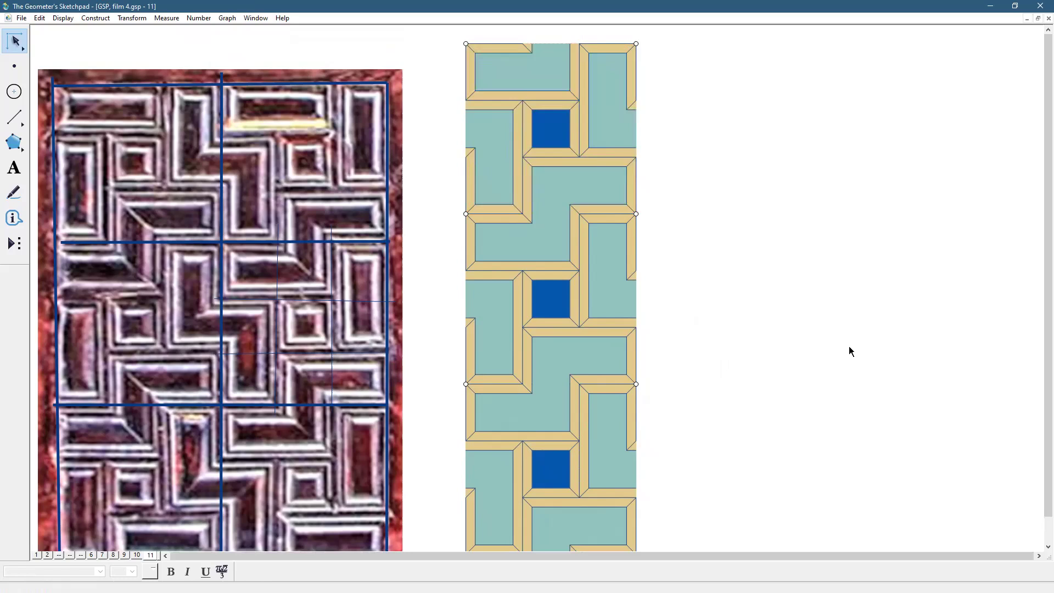
Step: Scale the column of three units down about its lower-left corner to make room for more columns
scroll(814, 369, down, 2)
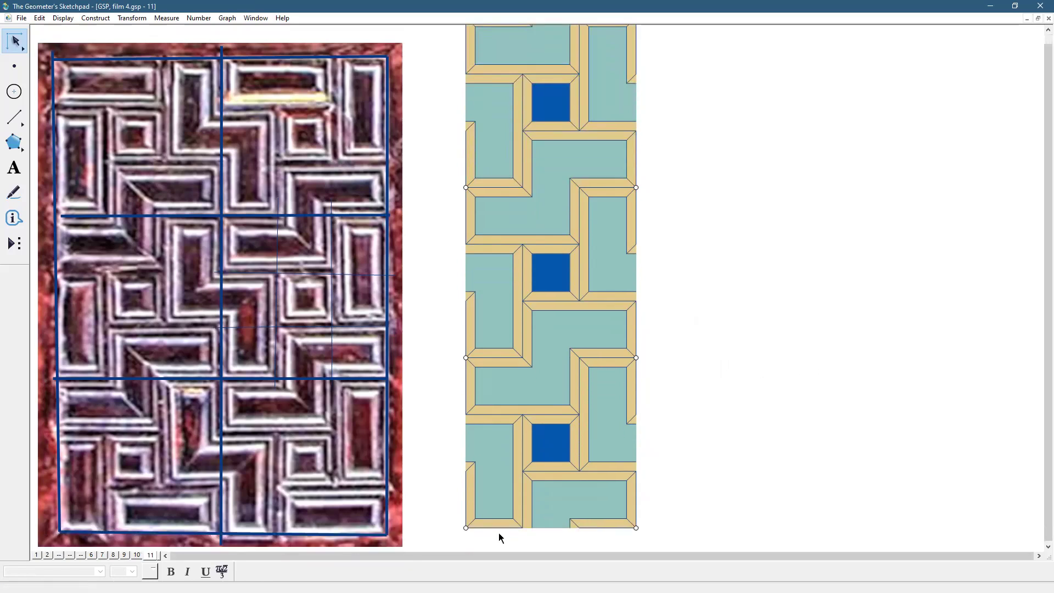
drag(568, 341, 544, 381)
click(688, 365)
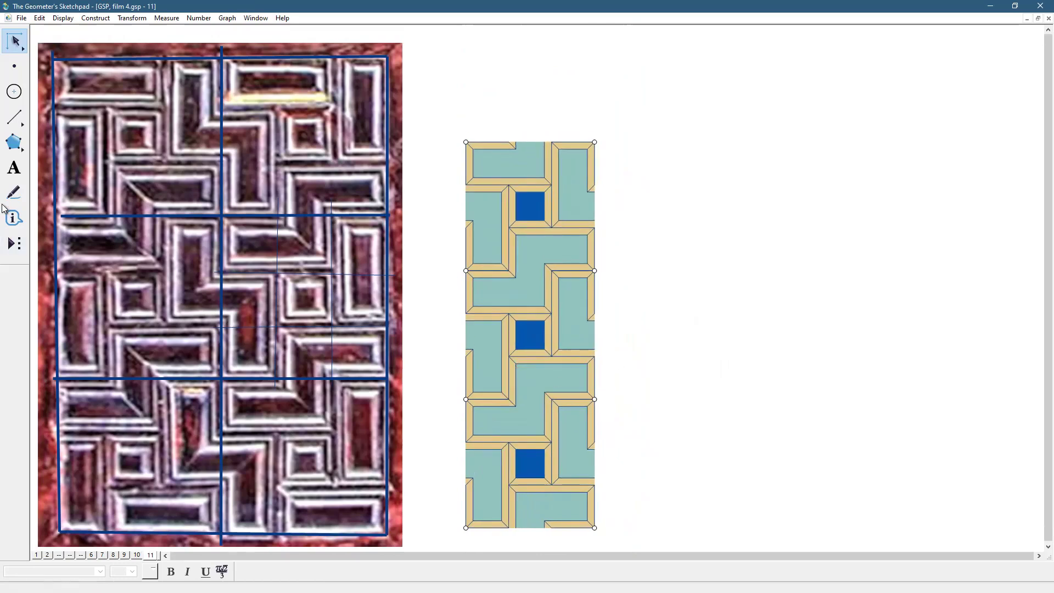
Step: Add a second column of three "large square" units along the right edge of the first column
click(22, 242)
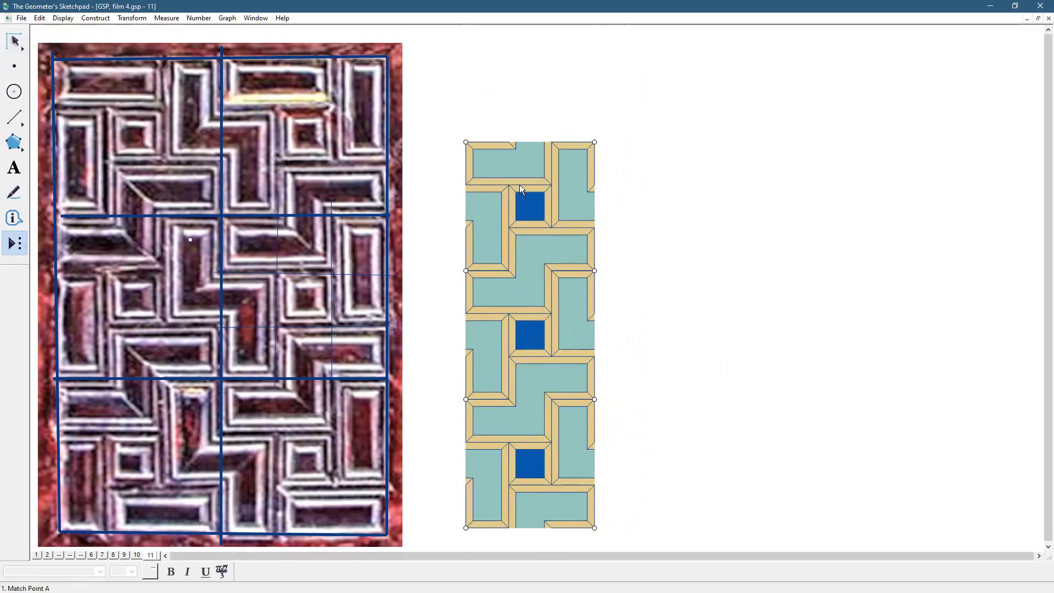
click(595, 142)
click(599, 269)
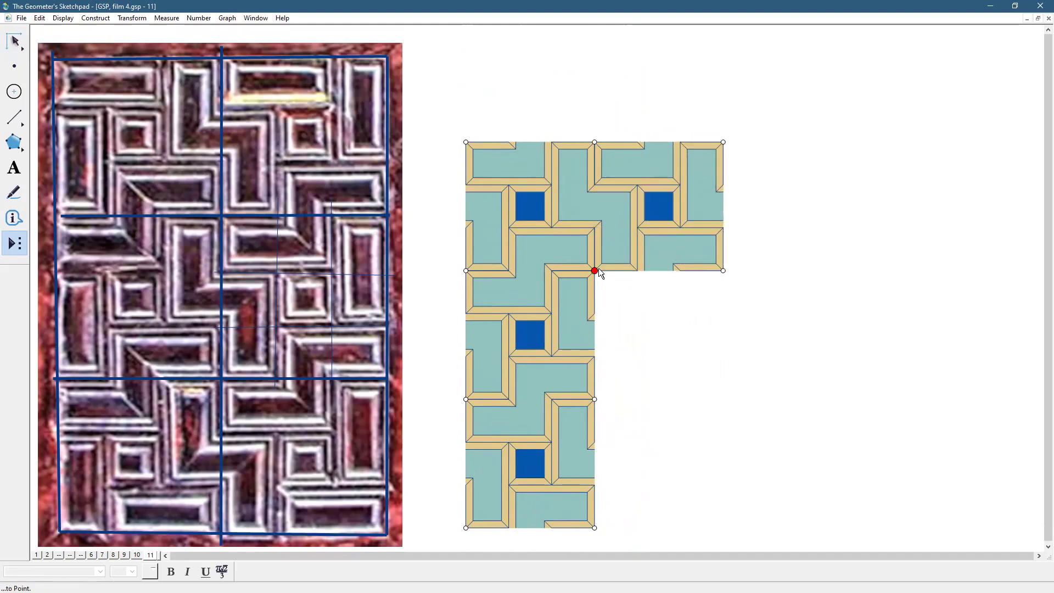
click(595, 272)
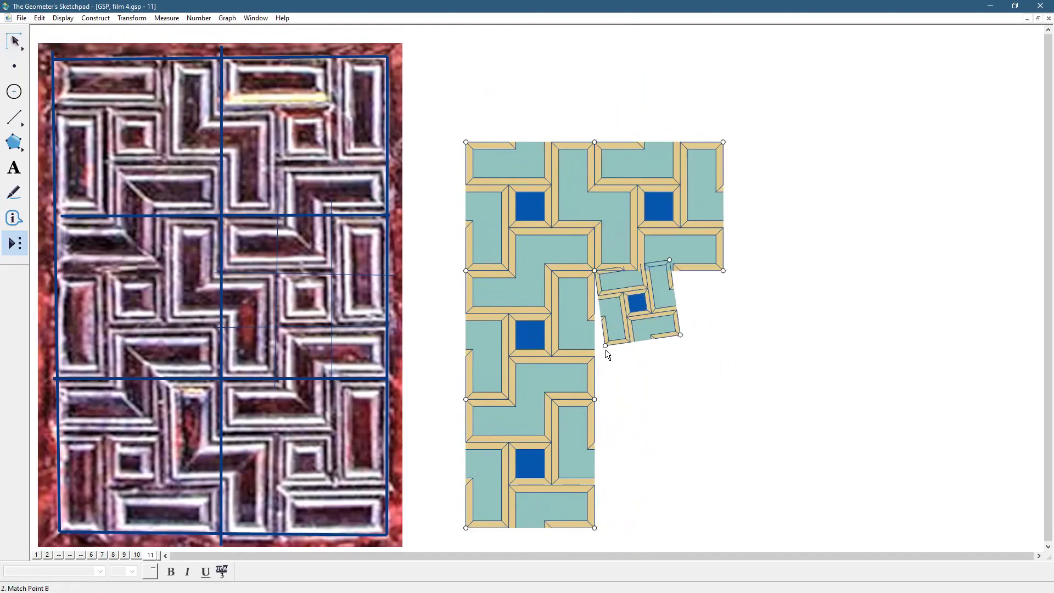
click(595, 399)
click(593, 401)
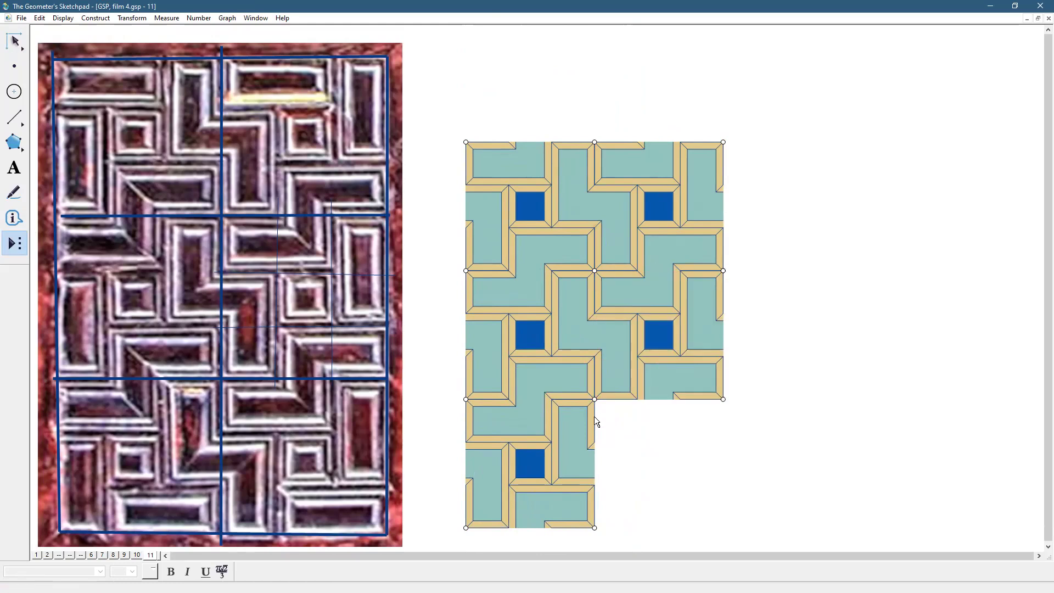
click(595, 528)
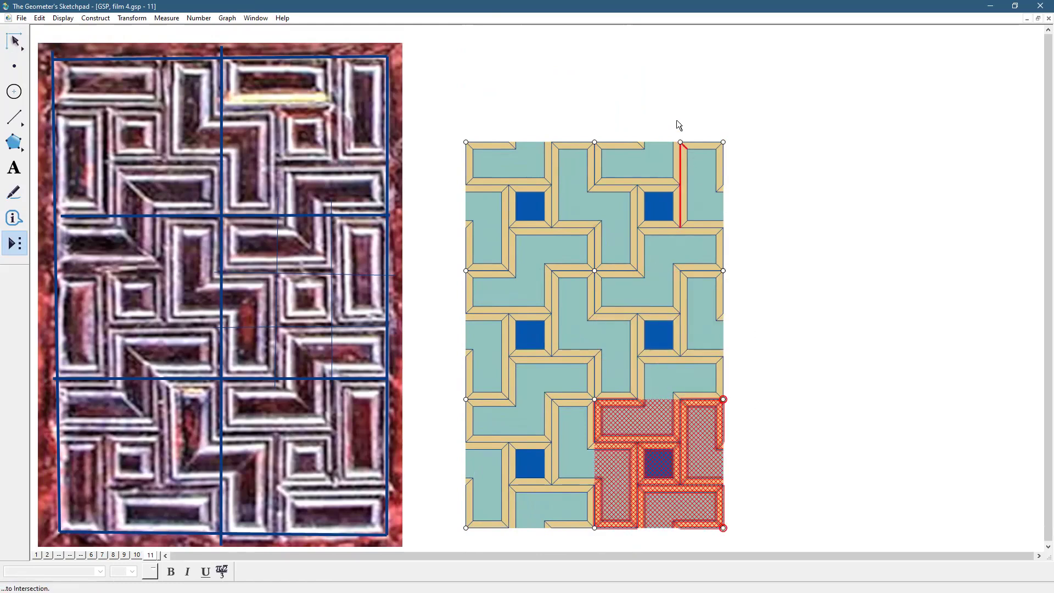
Step: Add a third column of three "large square" units along the right edge to complete a 3 by 3 pattern
click(724, 143)
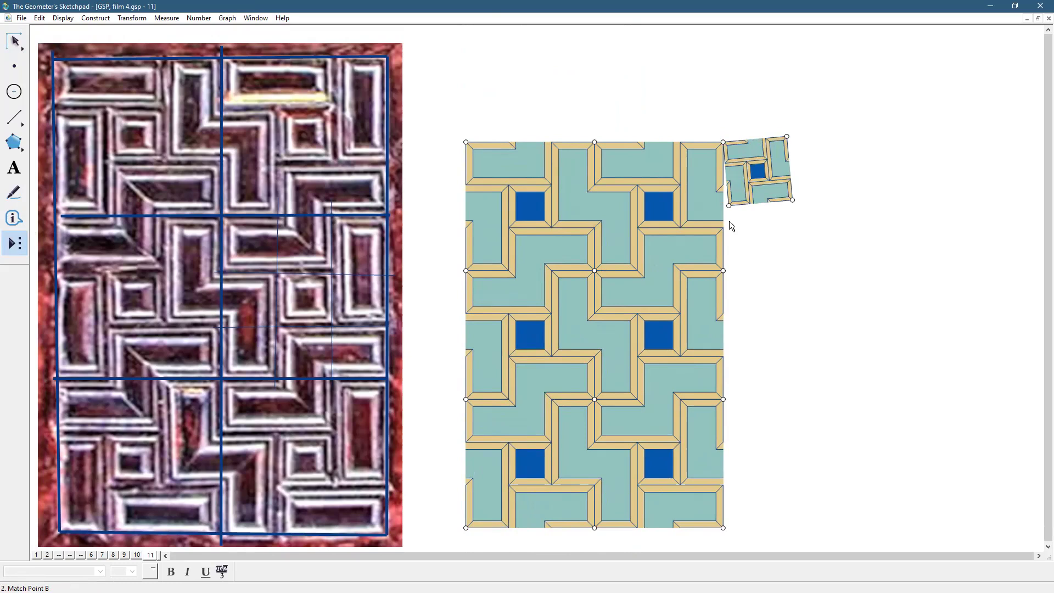
click(724, 271)
click(724, 272)
click(724, 399)
click(724, 400)
click(723, 528)
click(15, 41)
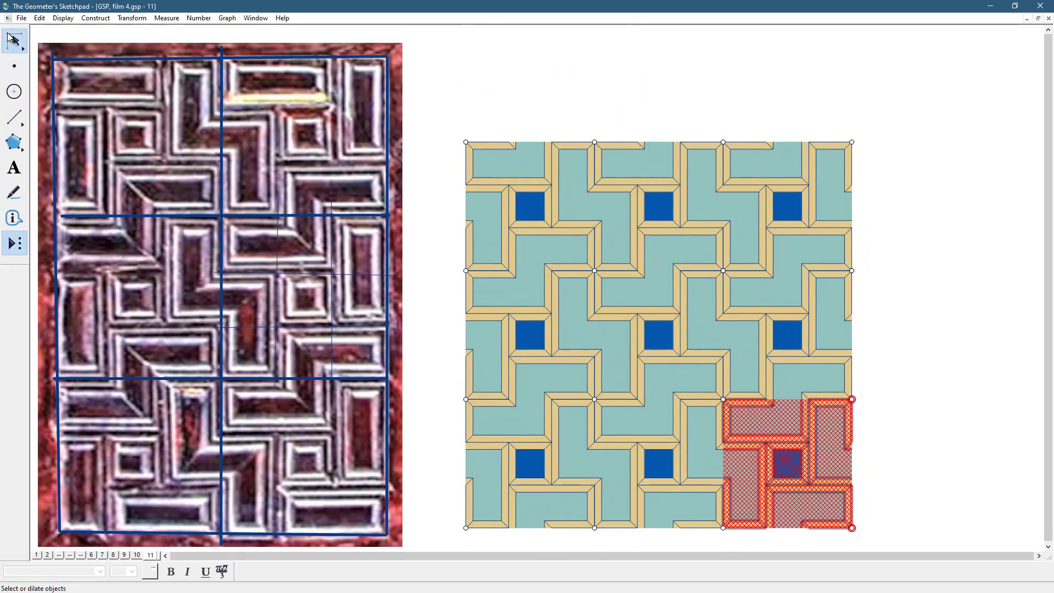
click(520, 91)
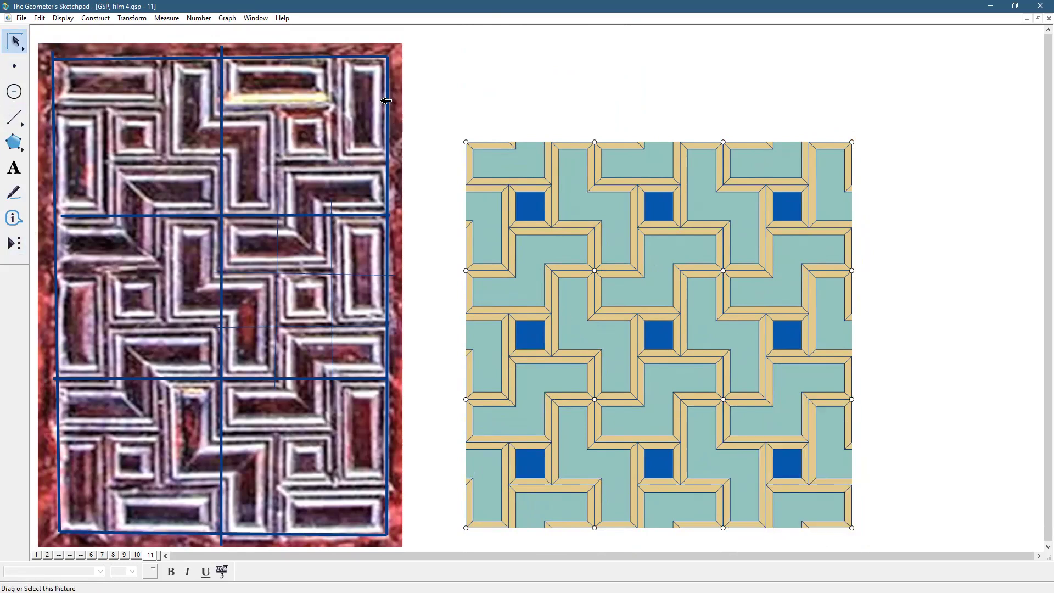
Step: Delete the reference photo with its construction lines and the remaining thick blue segments beside the pattern
drag(423, 97, 245, 423)
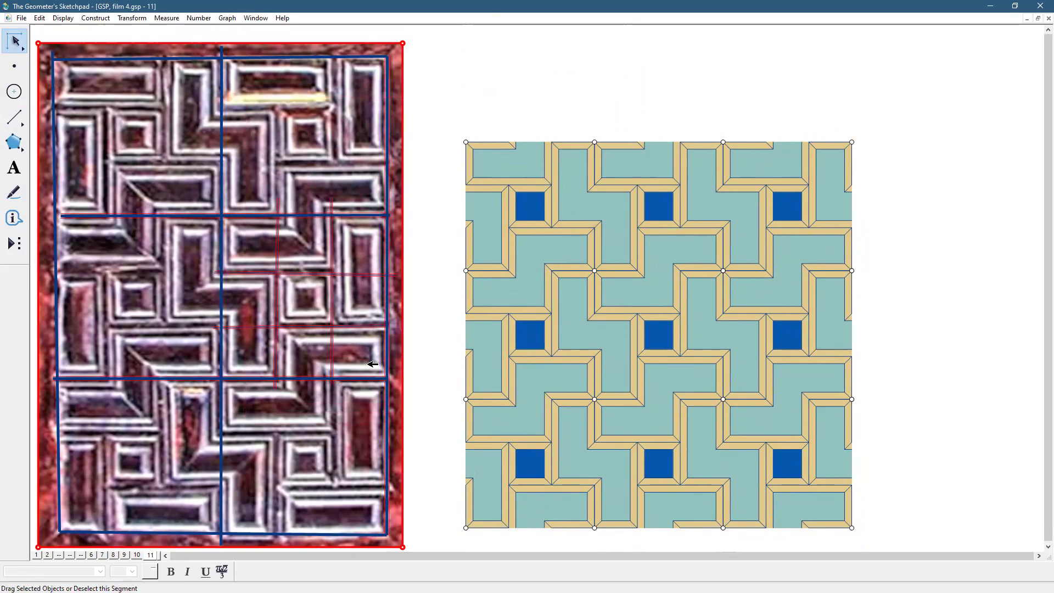
key(Delete)
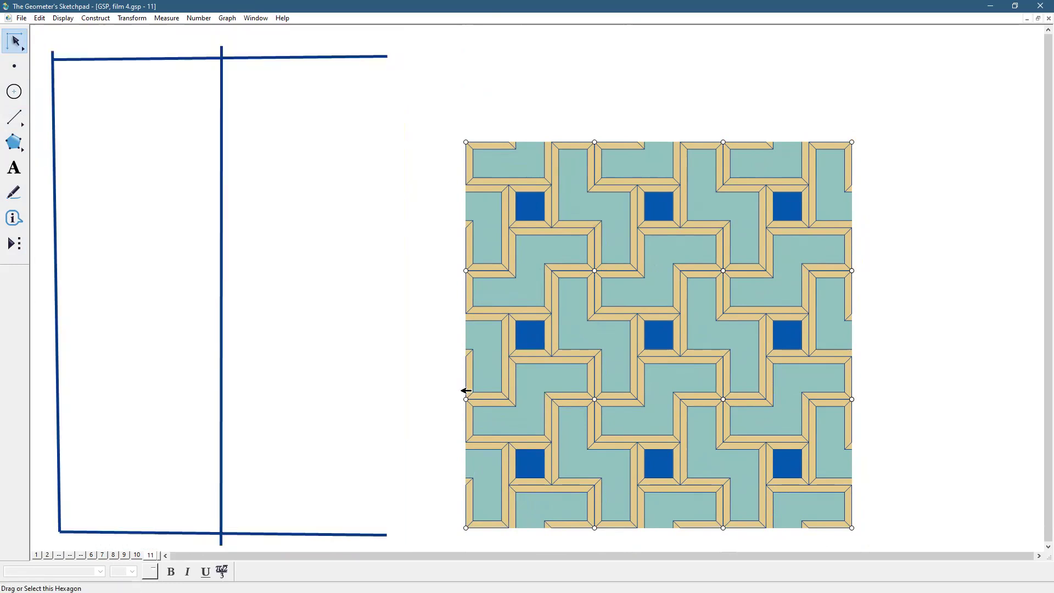
drag(47, 47, 402, 548)
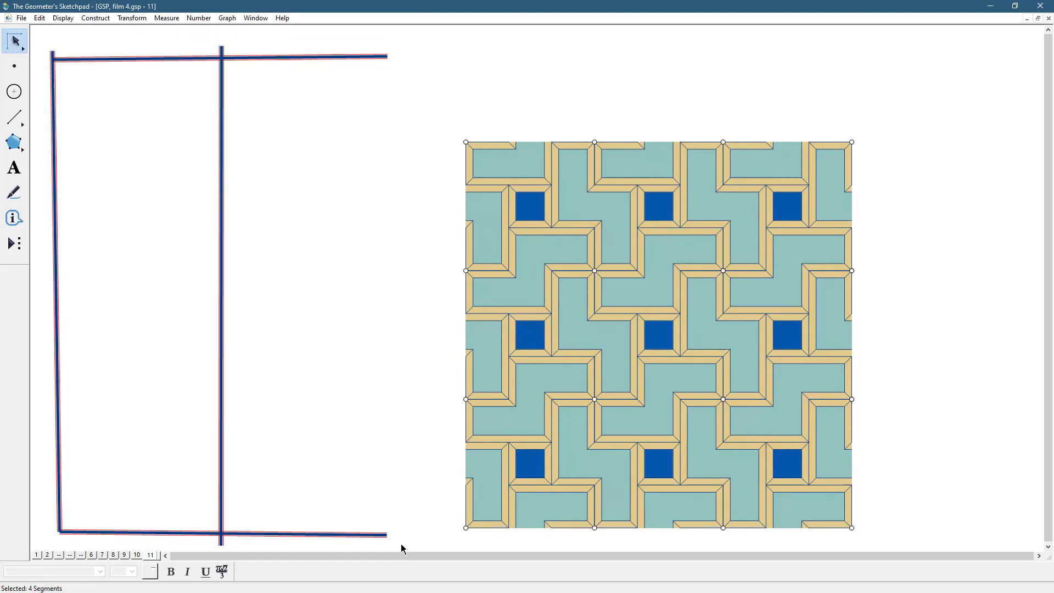
key(Delete)
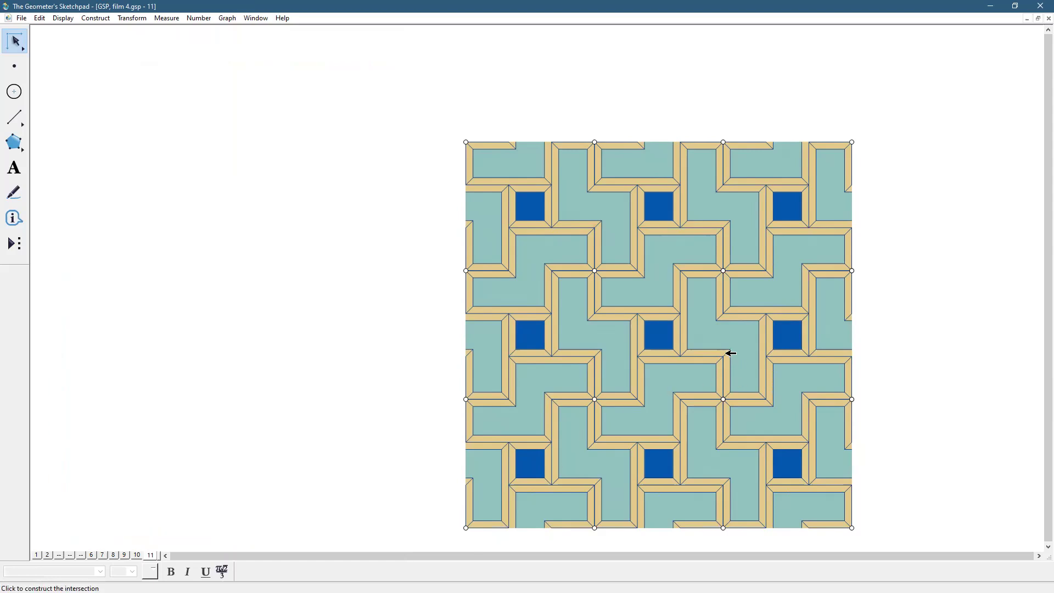
Step: Move the whole 3 by 3 pattern to the left and slightly up into the empty area of the page
drag(17, 41, 34, 40)
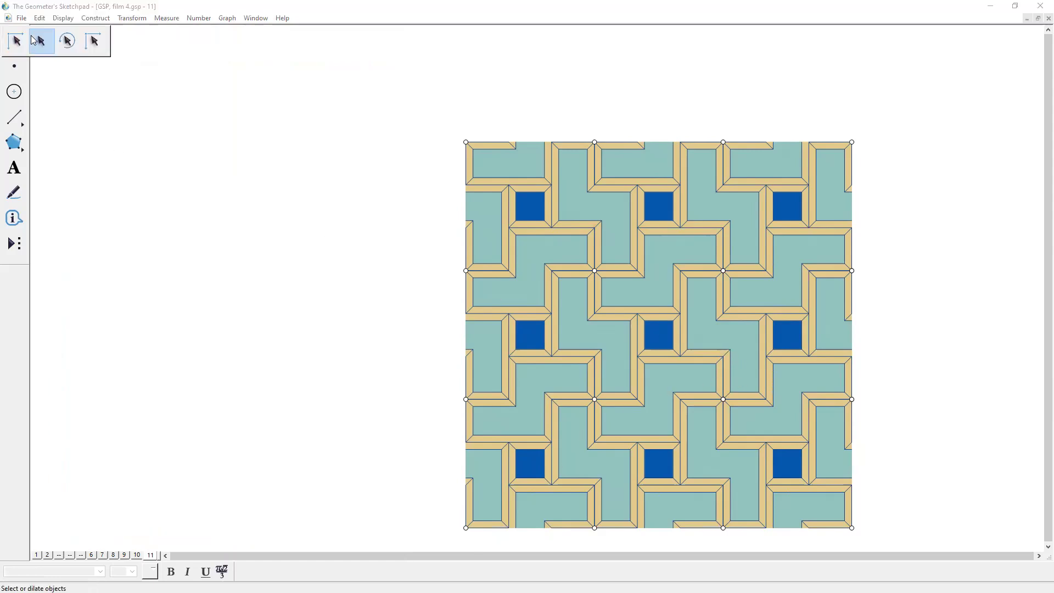
drag(673, 292, 422, 266)
click(739, 270)
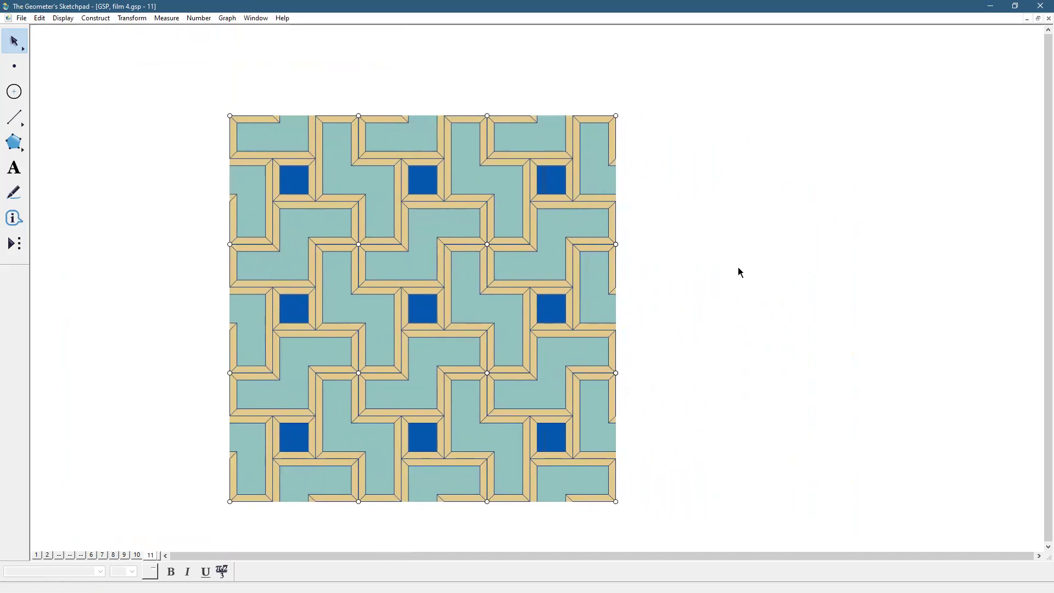
Step: Construct a segment along the pattern's full left edge and style it as a dark blue border line
click(14, 117)
drag(230, 116, 231, 501)
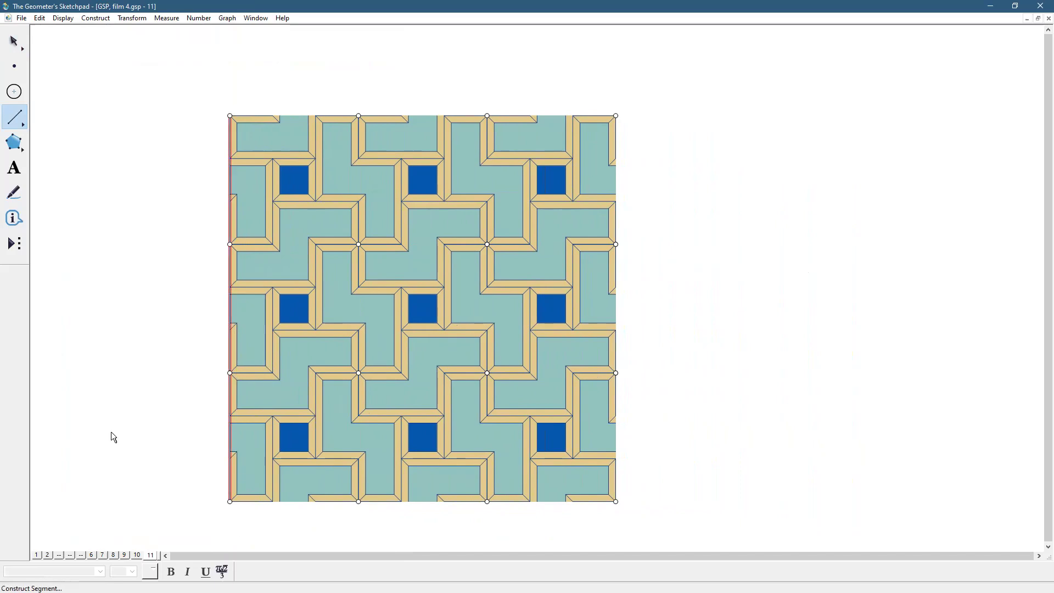
click(69, 20)
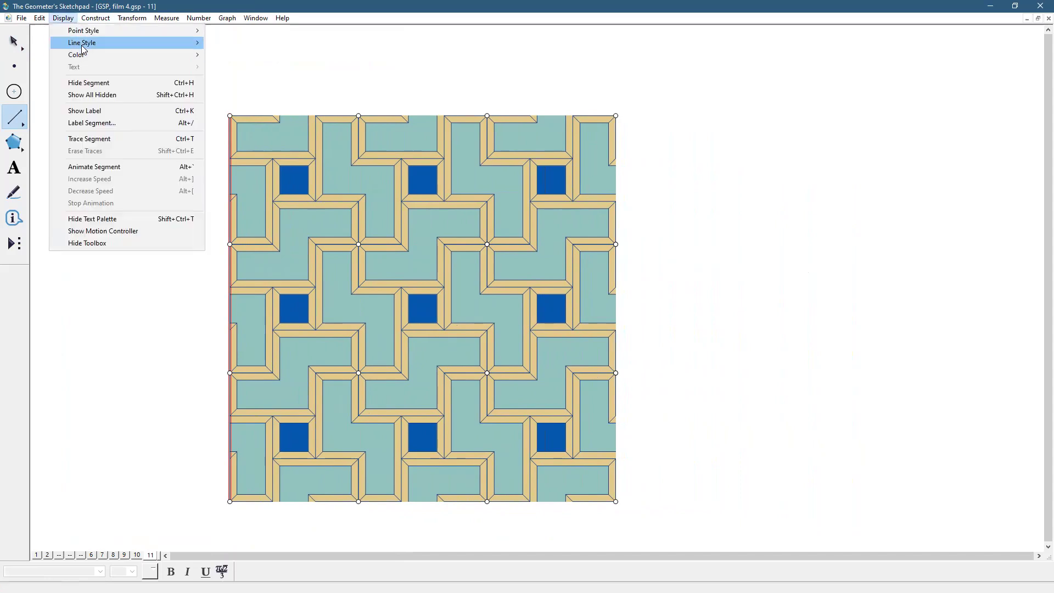
click(299, 131)
Step: Construct matching border segments along the pattern's top, right and bottom edges to close the frame
mouse_move(230, 116)
mouse_down()
mouse_move(369, 103)
mouse_move(616, 116)
mouse_up()
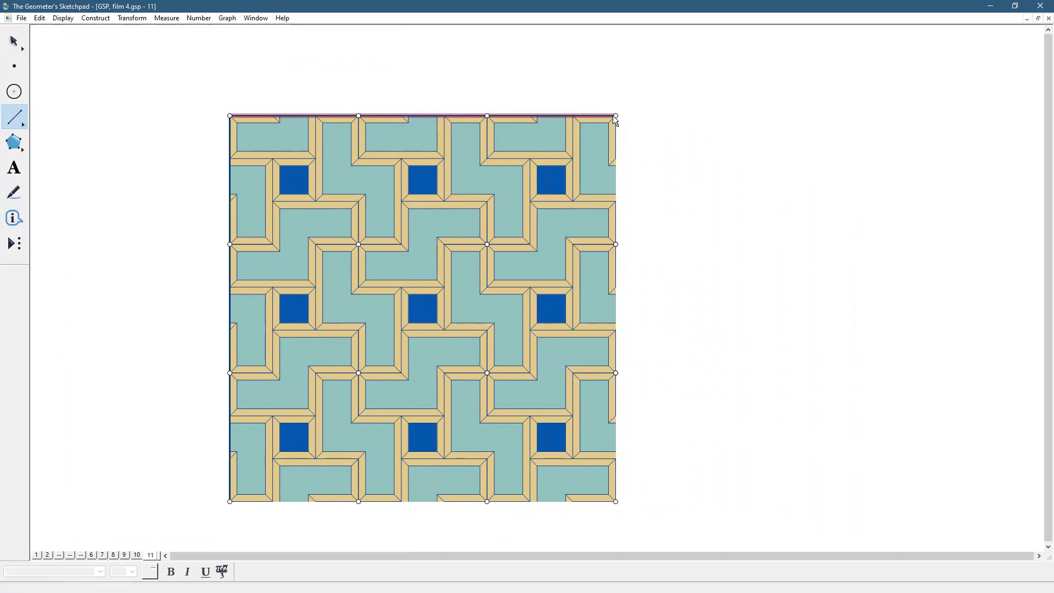
key(Escape)
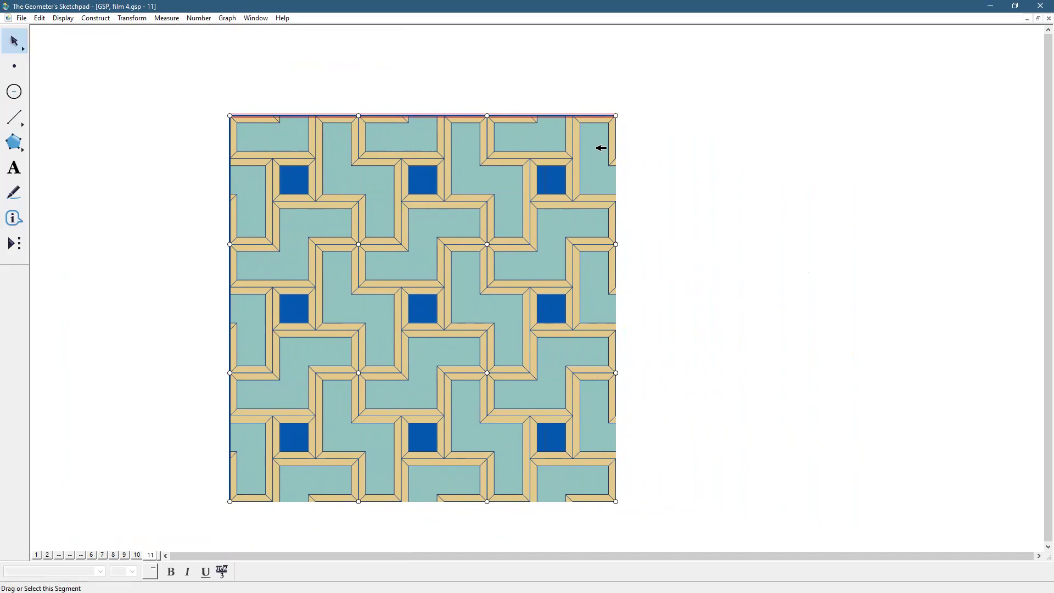
shift+click(617, 145)
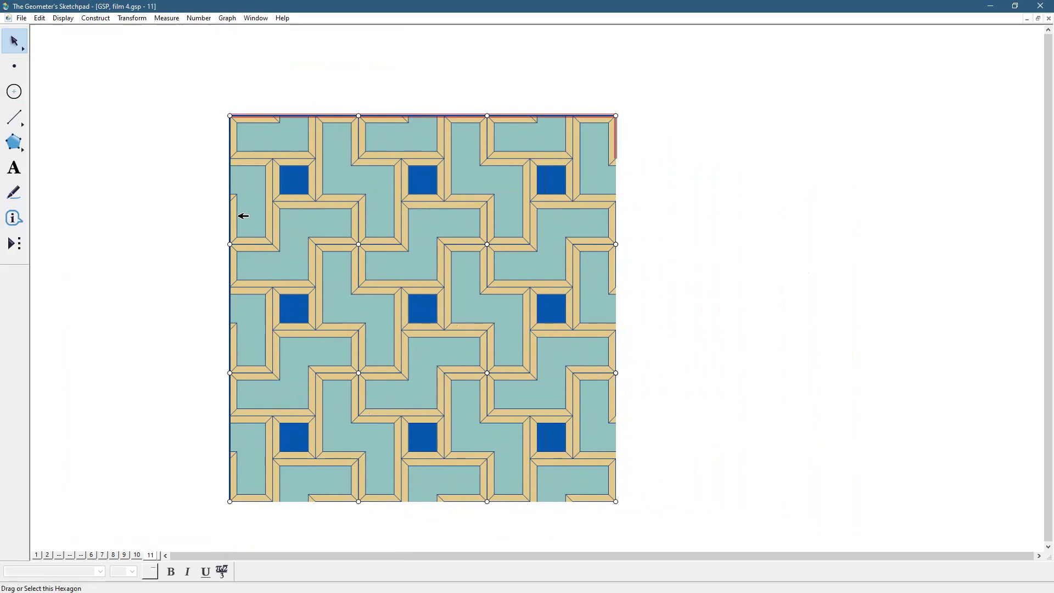
click(13, 117)
mouse_move(617, 117)
mouse_down()
mouse_move(628, 320)
mouse_move(616, 502)
mouse_move(329, 487)
mouse_move(230, 501)
mouse_up()
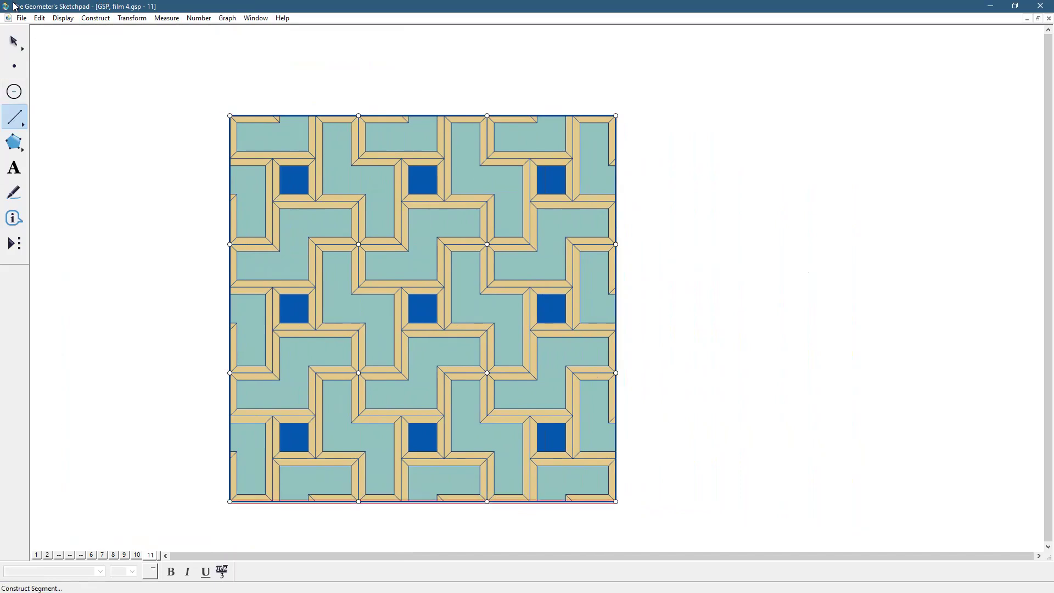
click(14, 41)
click(778, 177)
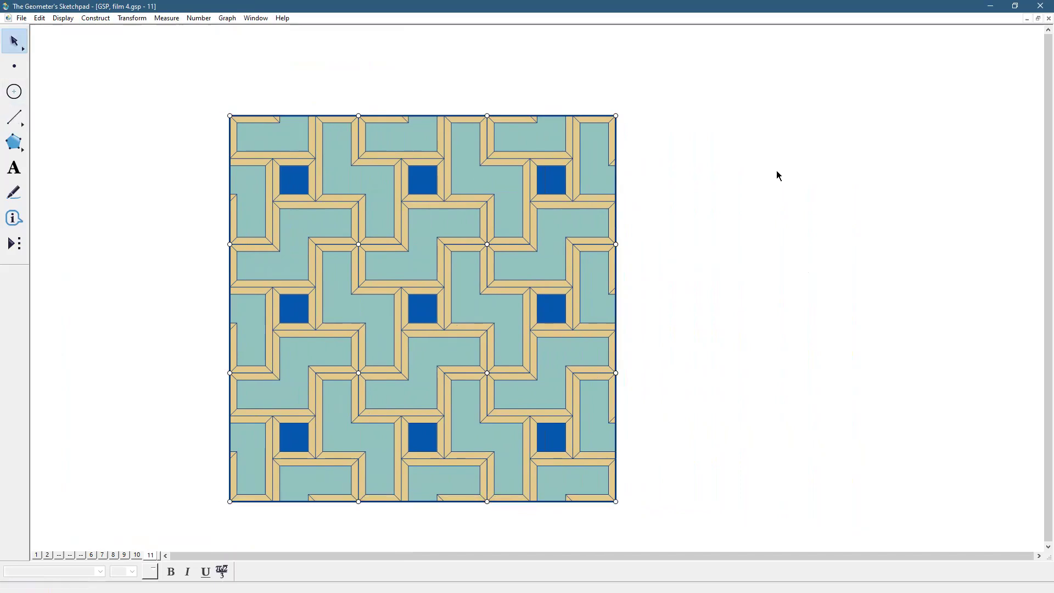
Step: Select all points of the framed 3 by 3 pattern, hide them, and return to the selection tool
click(14, 67)
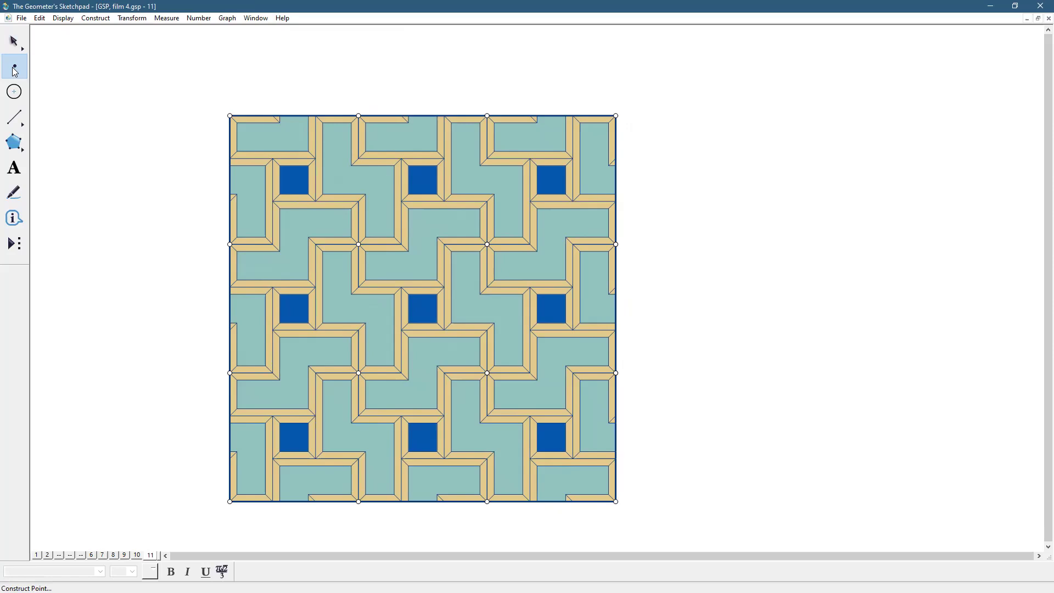
click(40, 18)
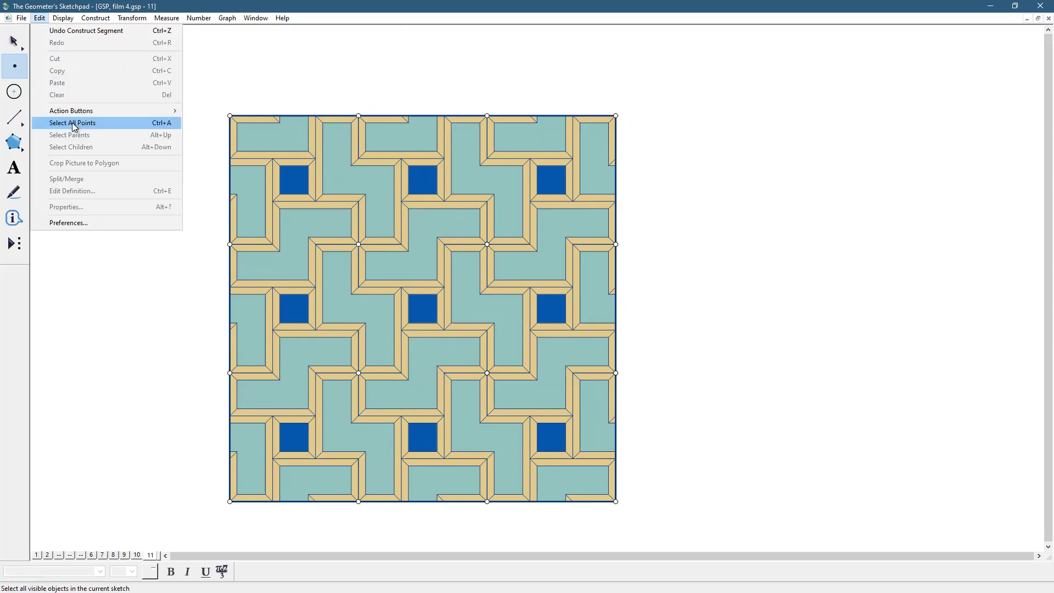
click(74, 124)
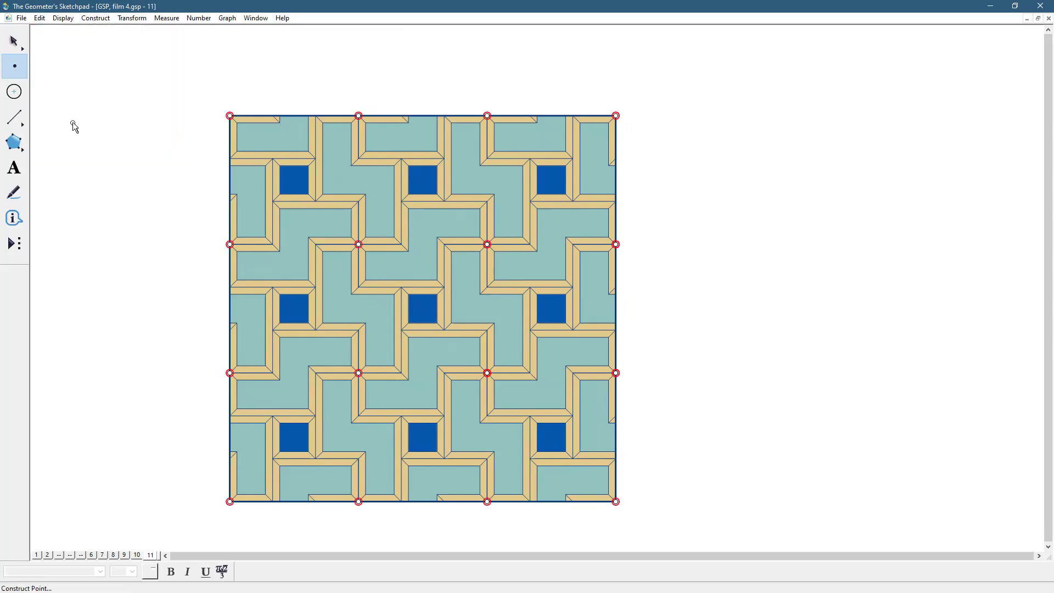
click(63, 18)
click(82, 82)
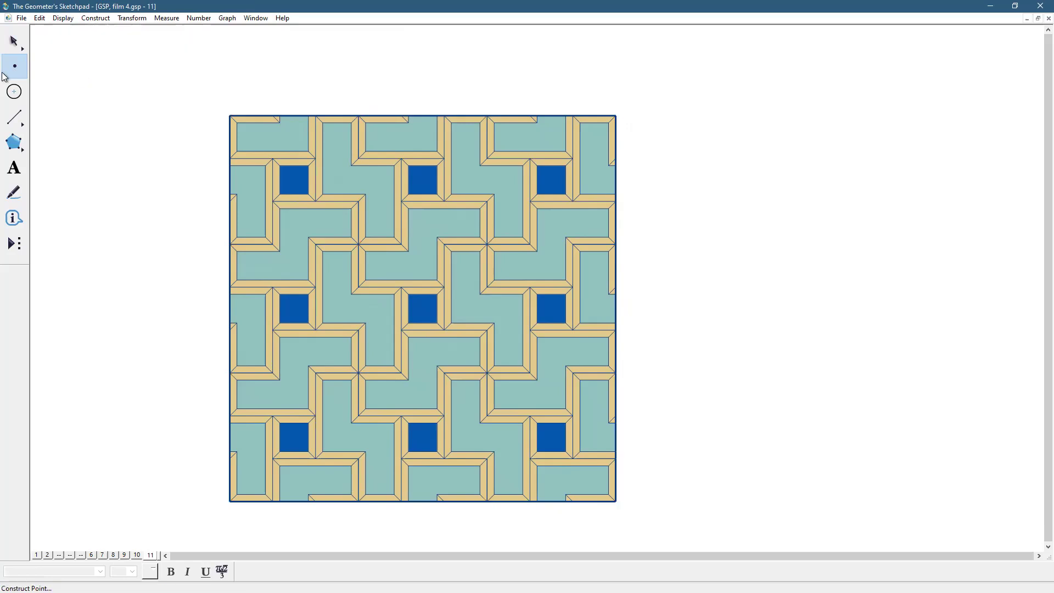
click(14, 41)
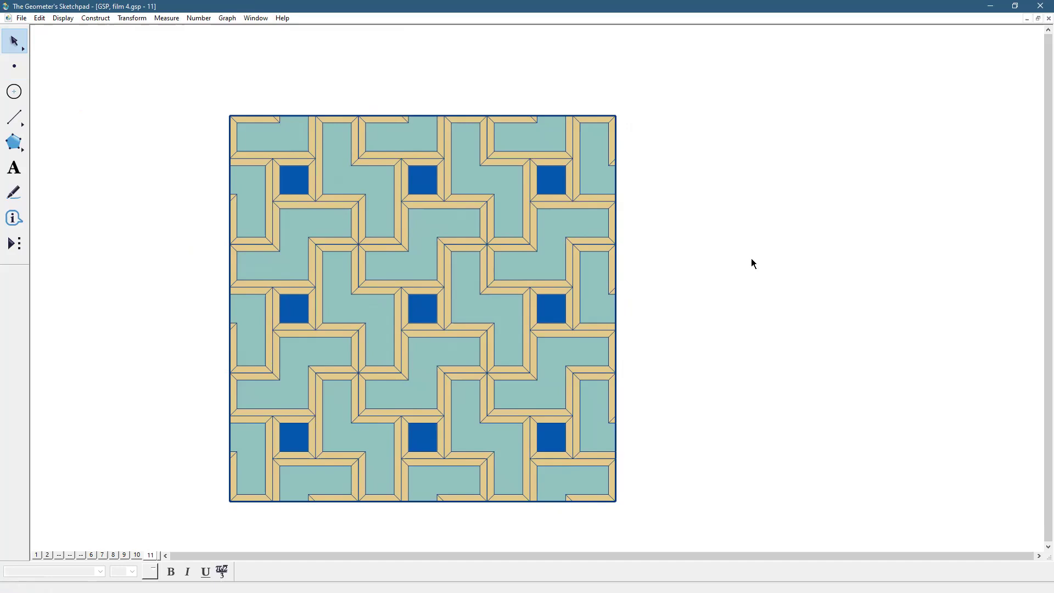
Step: Place a separate repeat unit in the empty area beside the pattern with the custom "large square" tool
click(21, 251)
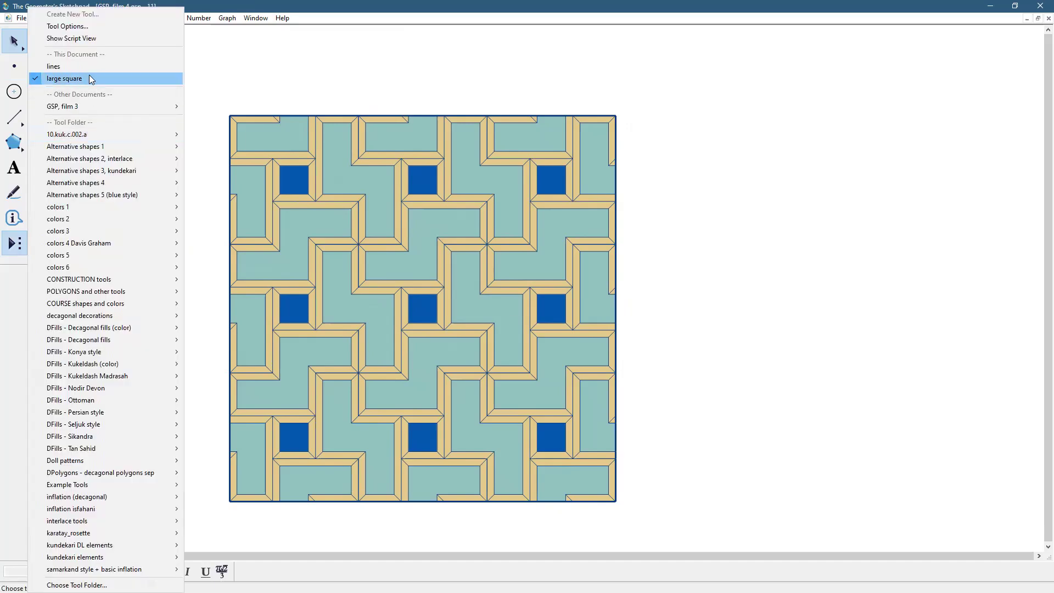
click(92, 80)
click(740, 409)
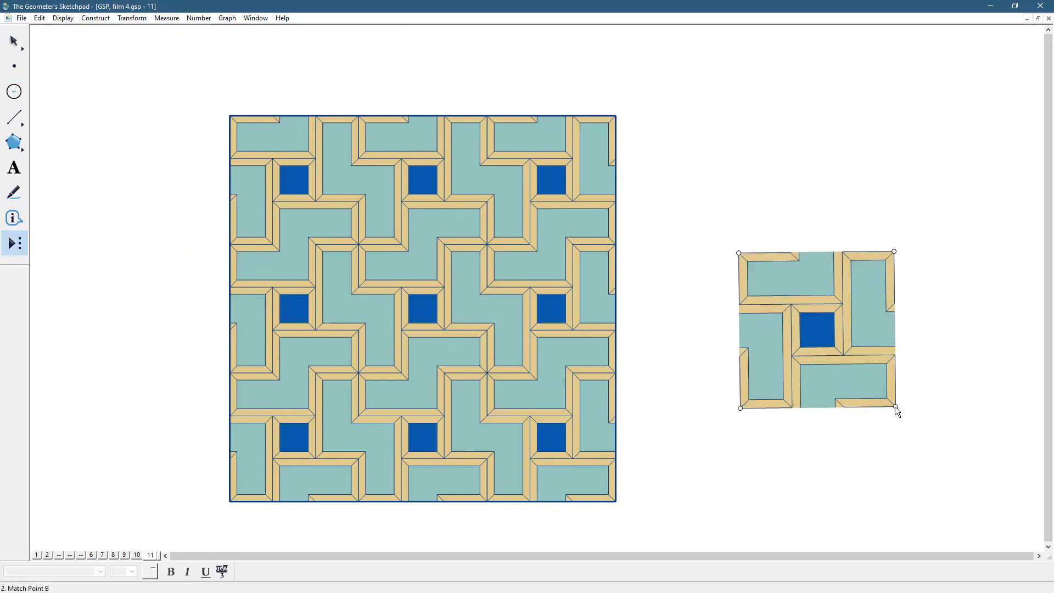
click(896, 406)
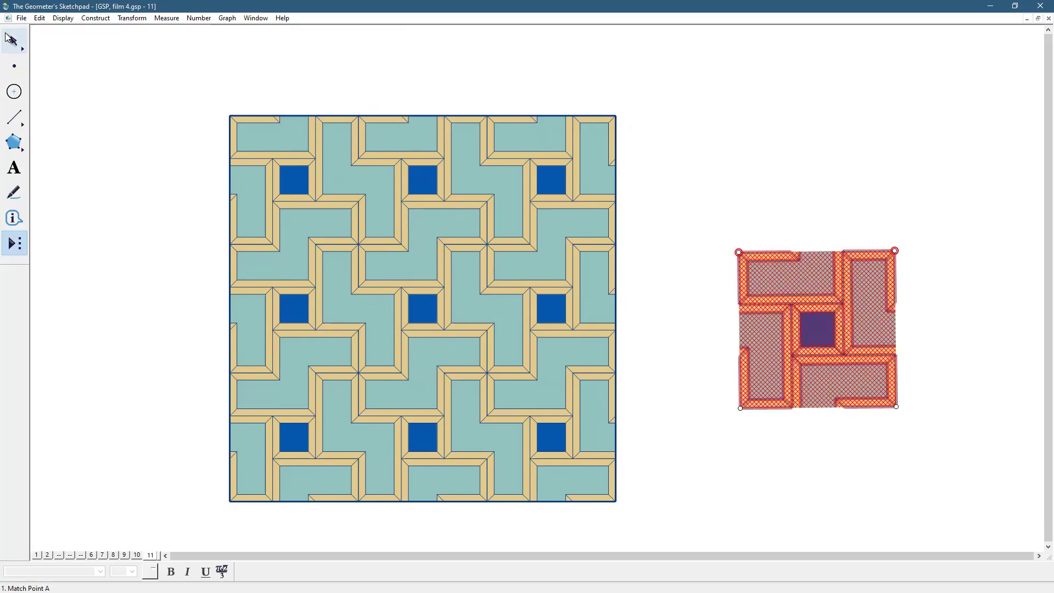
click(17, 44)
click(852, 187)
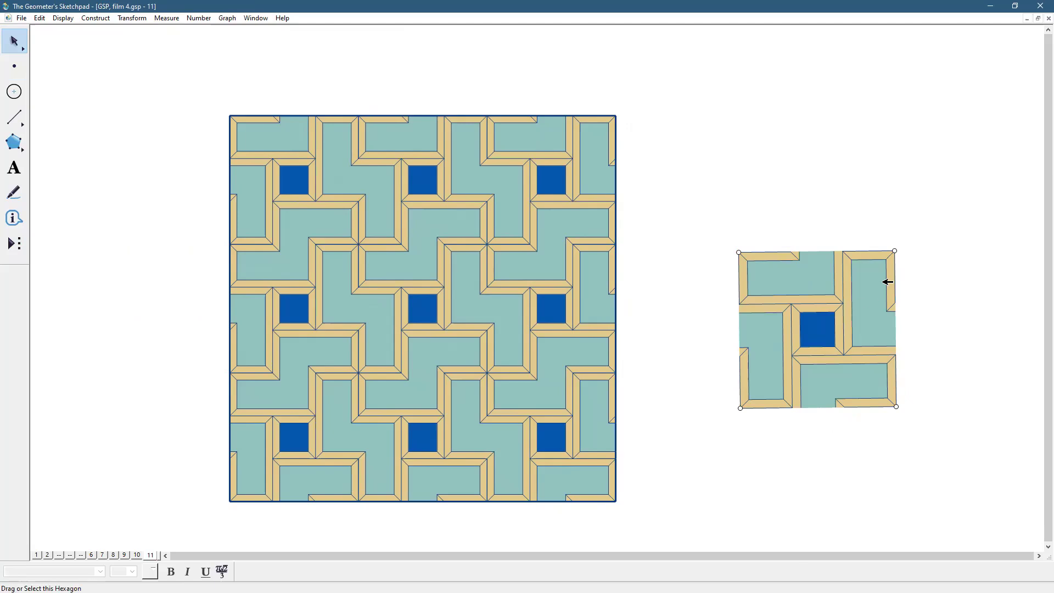
click(741, 409)
Step: Move the whole framed pattern slightly to the left and down to leave more room beside it
click(479, 300)
drag(478, 301, 455, 307)
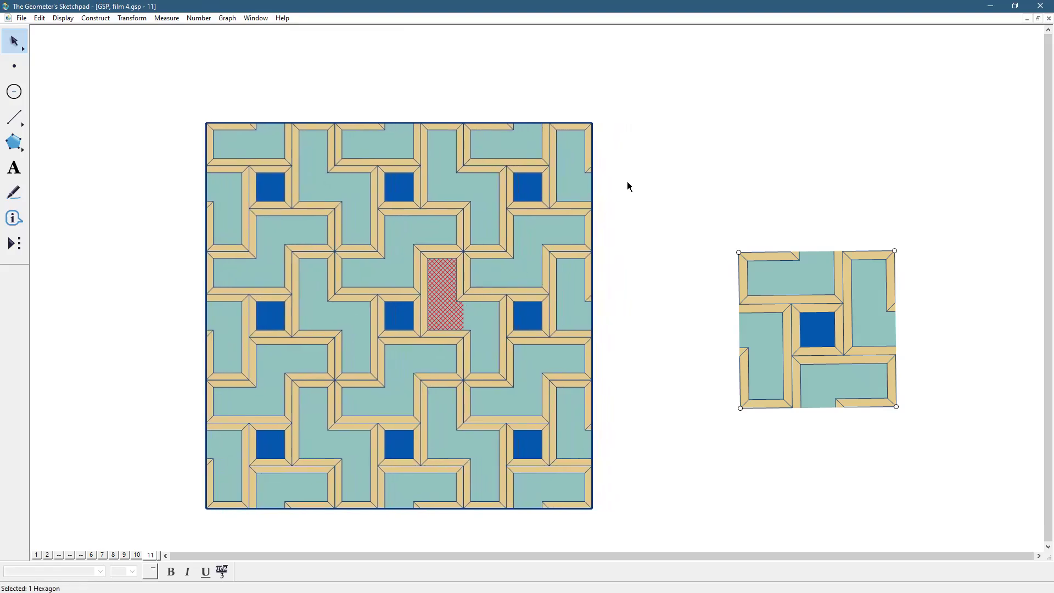
click(629, 186)
Step: Set the strip centre-line segments around the pattern's upper-right blue square and the adjoining strips to the Medium line style
click(508, 231)
click(535, 208)
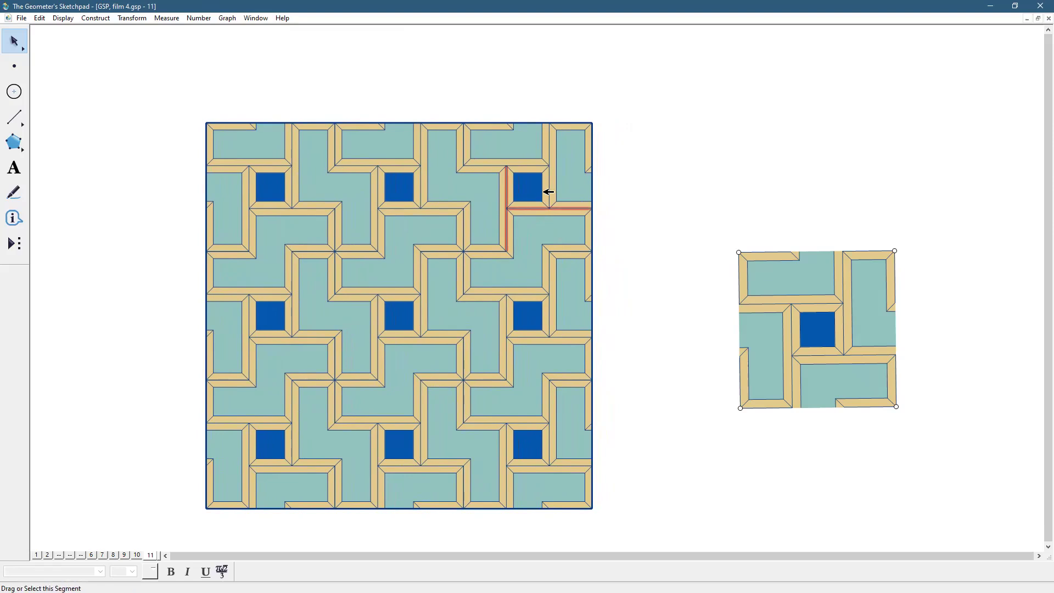
click(550, 183)
click(543, 165)
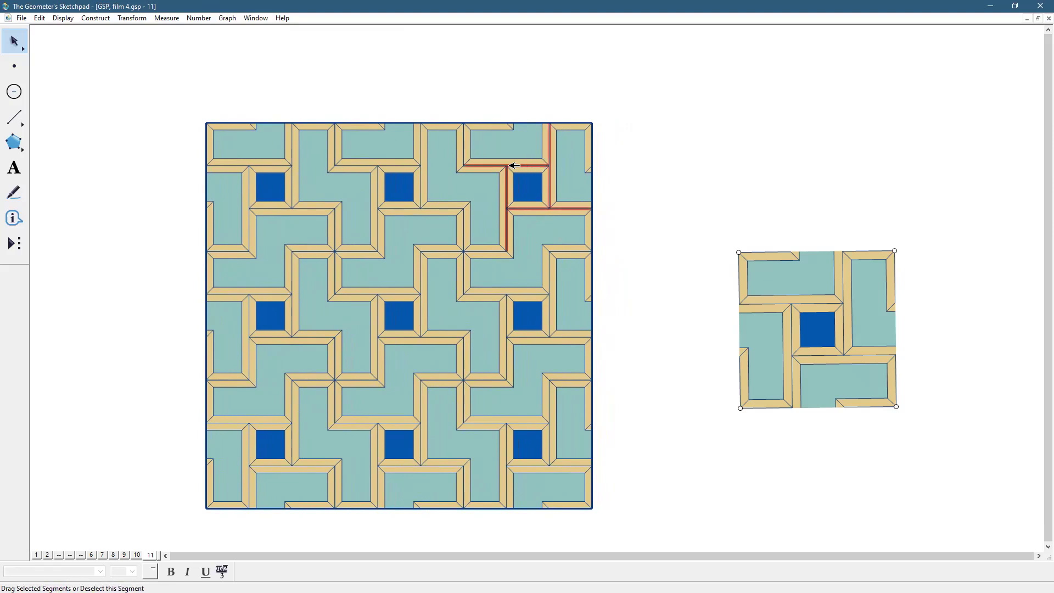
click(464, 148)
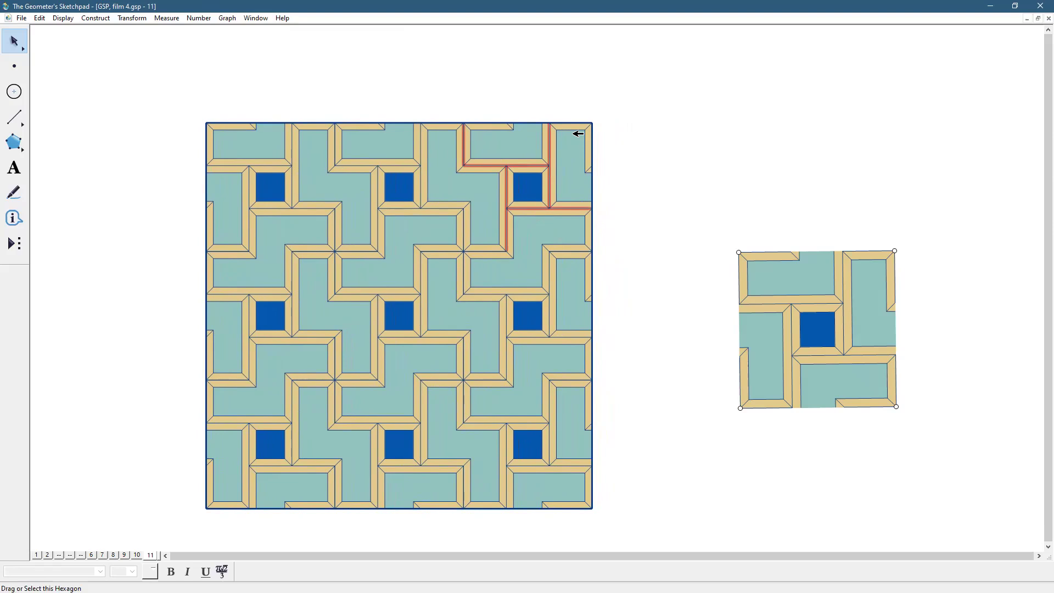
click(494, 252)
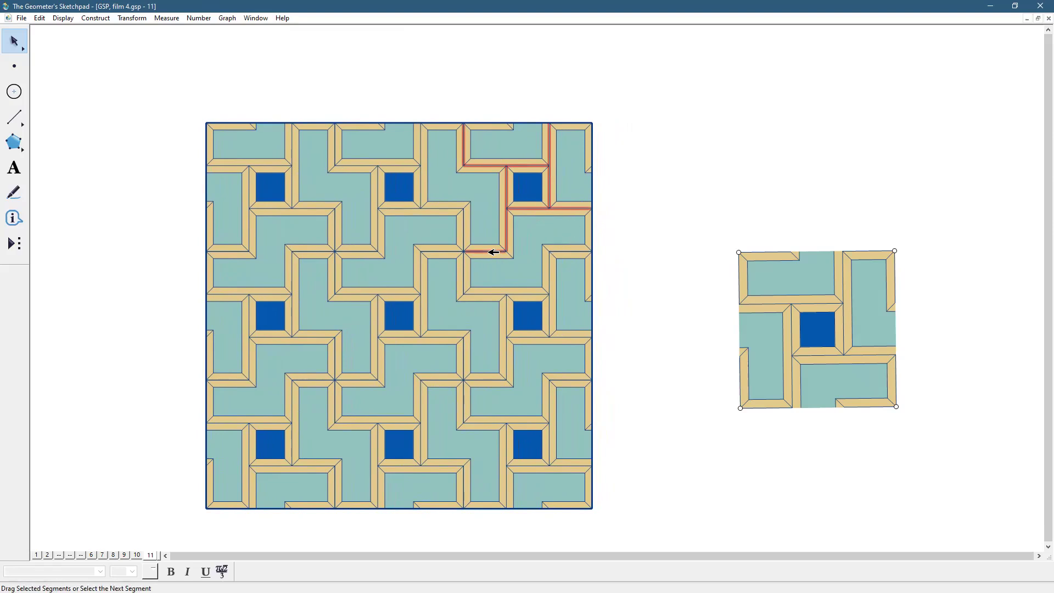
click(462, 222)
click(450, 209)
click(61, 18)
mouse_move(82, 42)
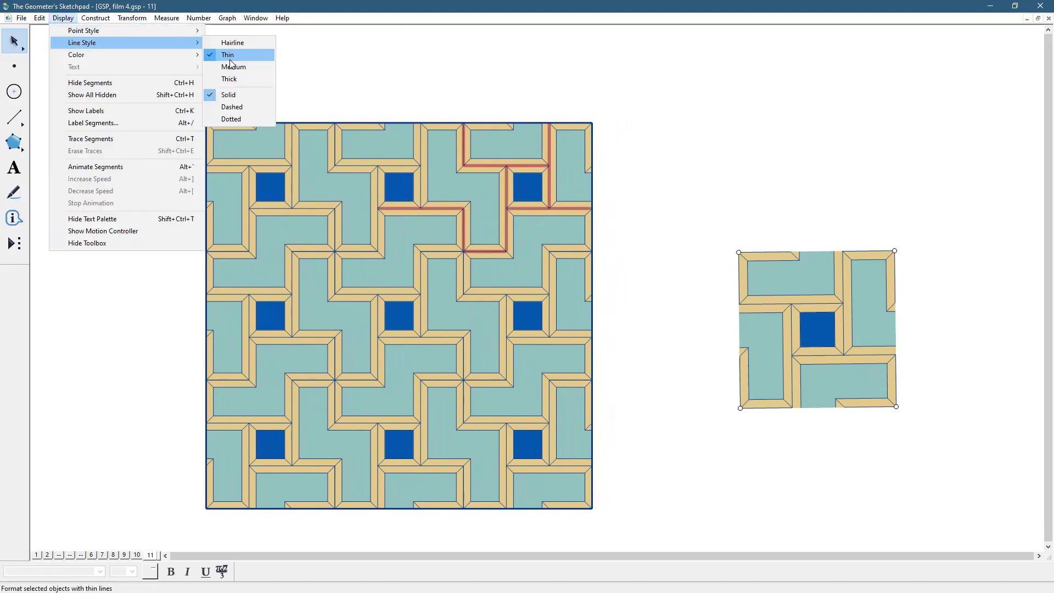
click(231, 67)
click(655, 111)
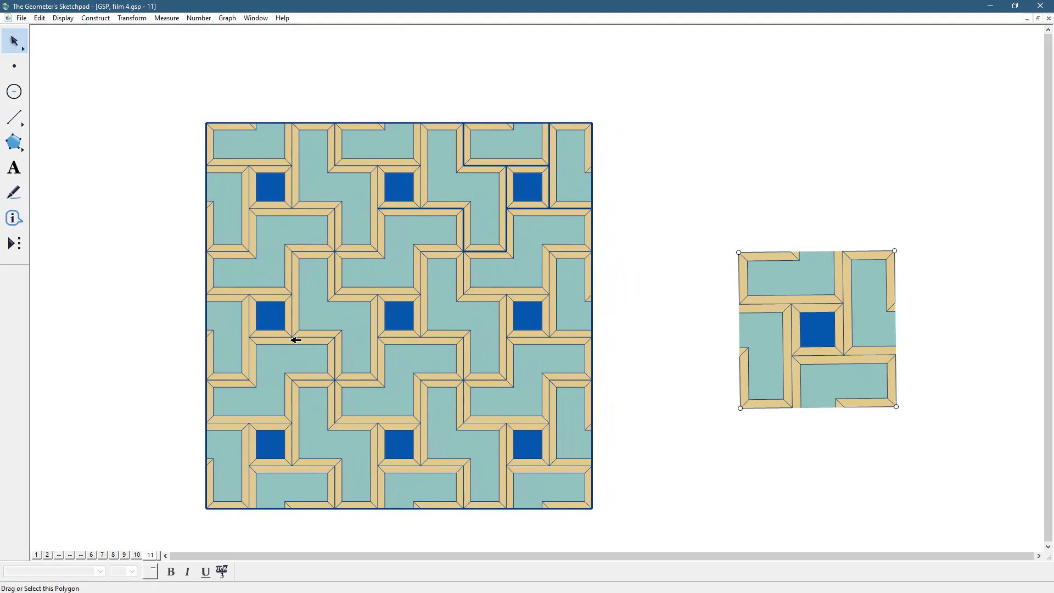
Step: Set the border segments of the Z-shaped teal area in the pattern's lower-left part to the Medium line style
click(294, 344)
click(256, 366)
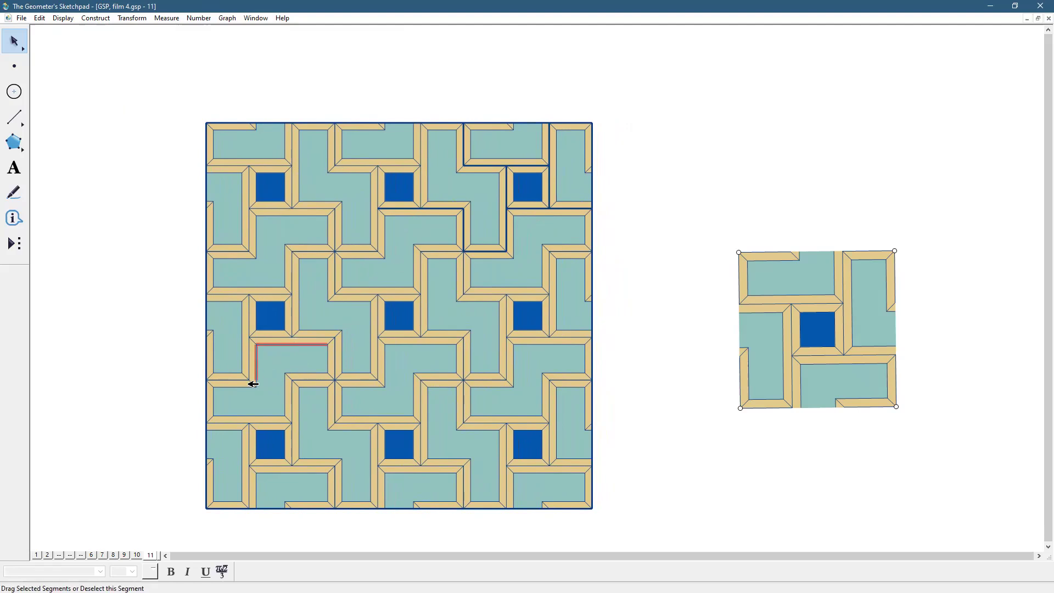
click(253, 388)
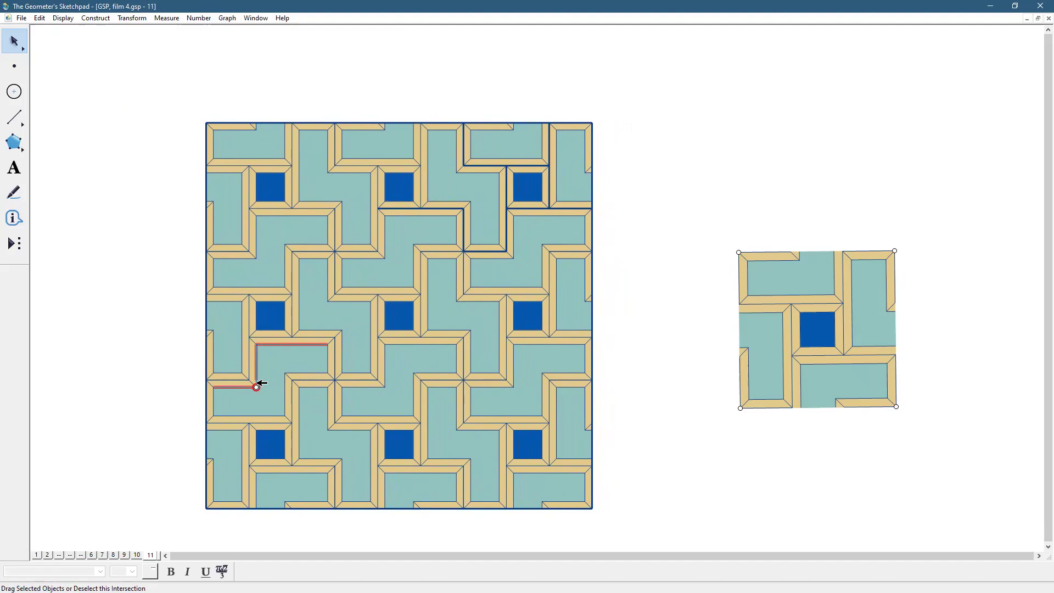
click(230, 416)
click(214, 404)
click(286, 410)
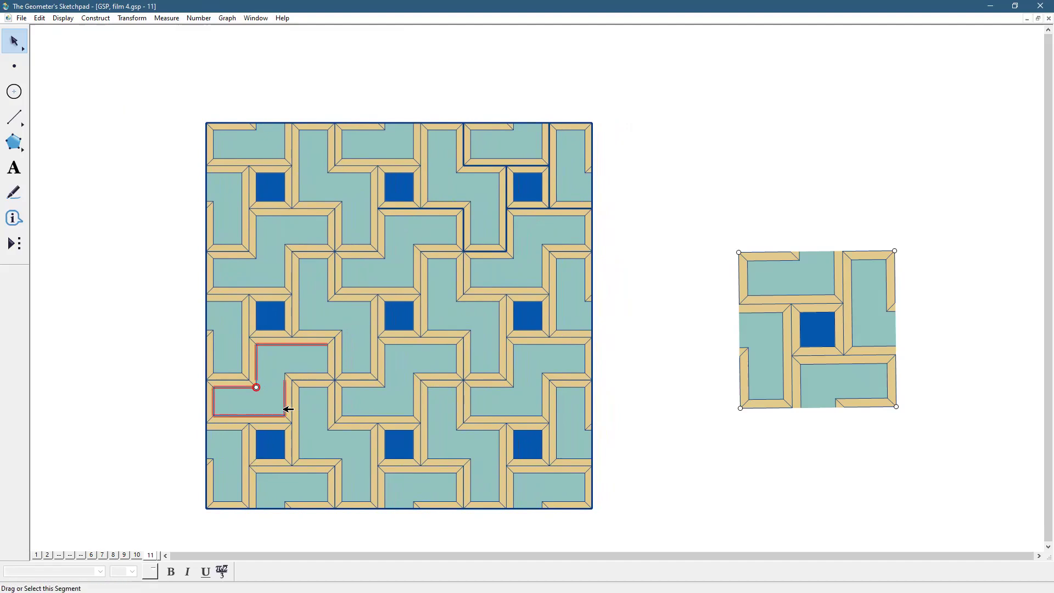
click(302, 373)
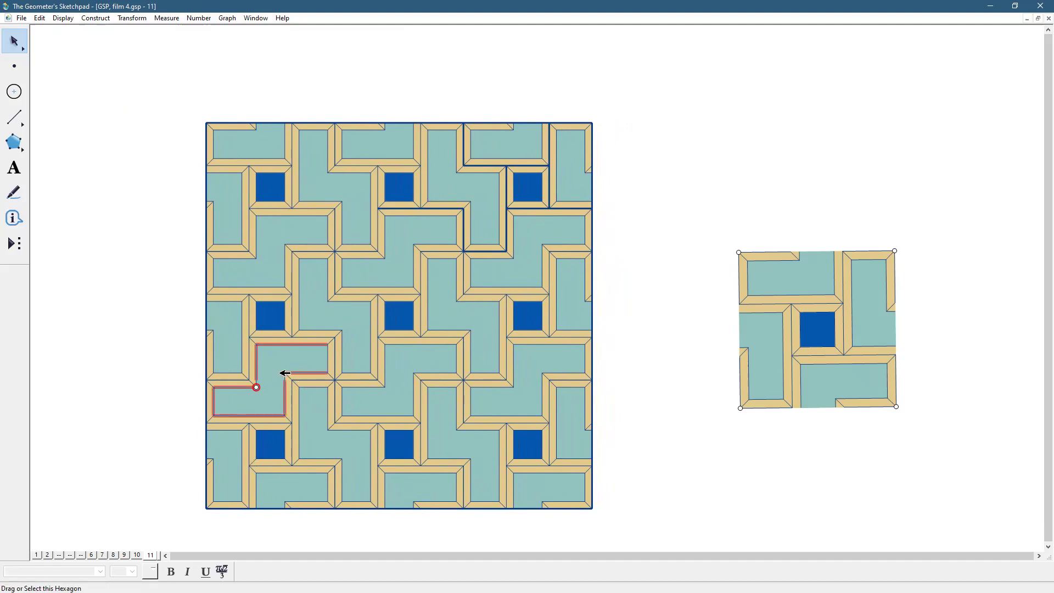
click(329, 357)
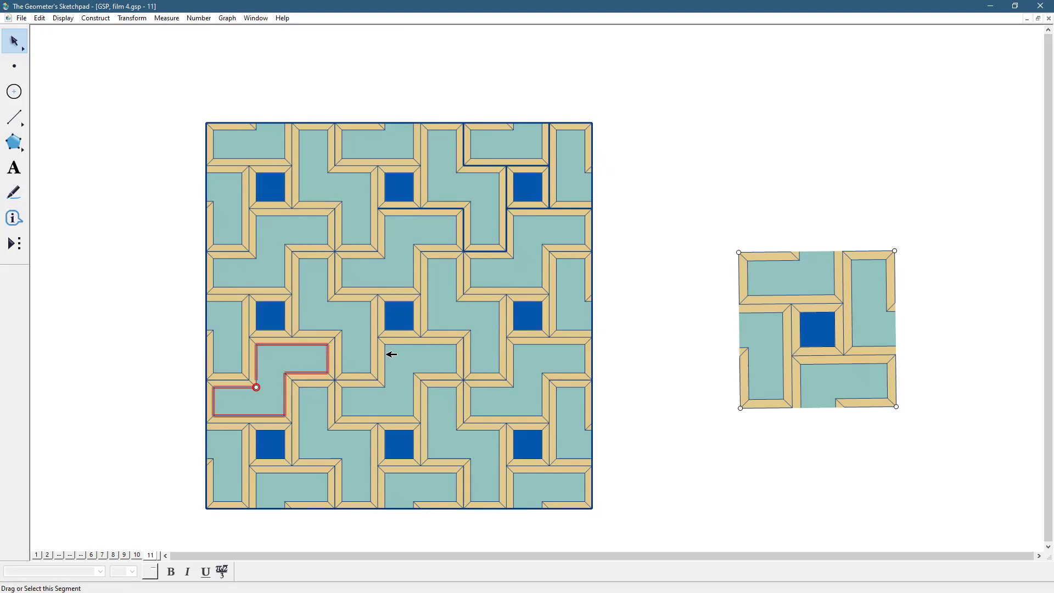
click(65, 18)
mouse_move(82, 43)
click(242, 66)
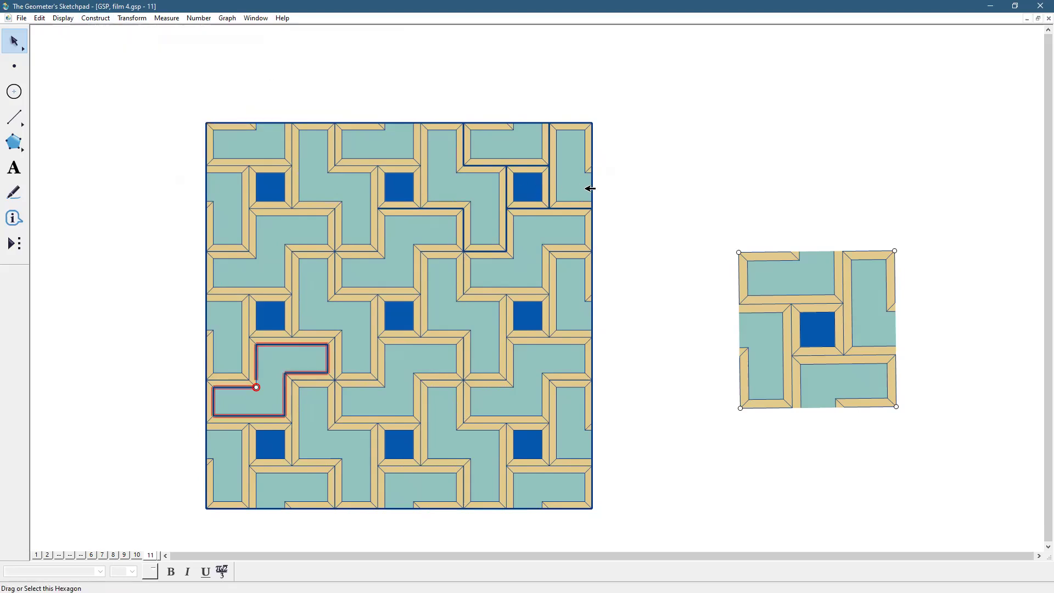
click(647, 183)
Step: Hide the stray intersection point at the inner corner of the outlined Z-shaped area
click(257, 386)
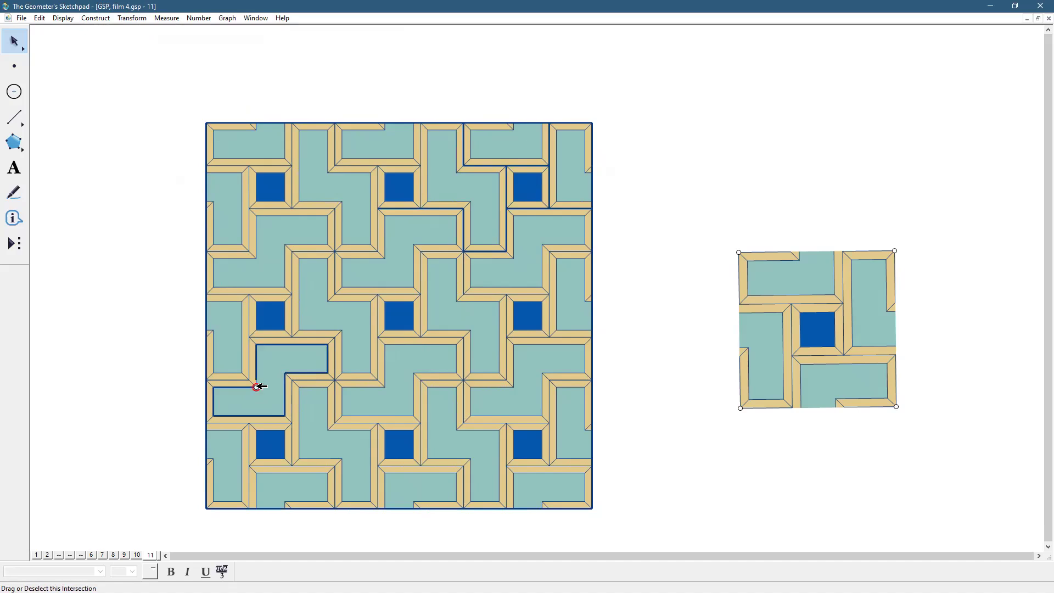
click(63, 18)
click(90, 86)
Step: Thicken the short remaining segment at the inner corner of the Z-shaped area to complete its heavier outline
click(258, 382)
click(257, 382)
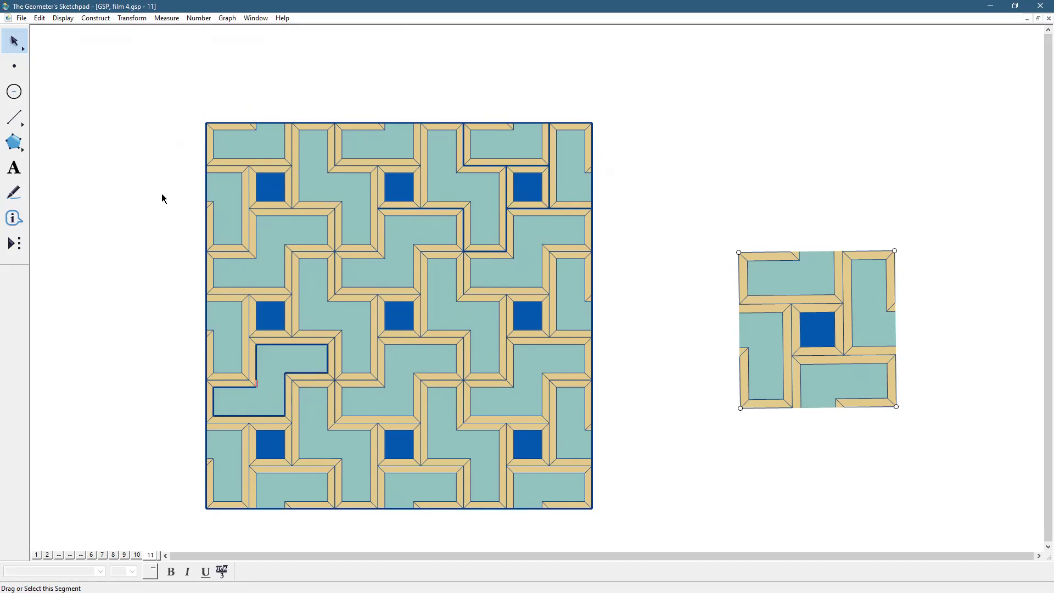
click(62, 19)
mouse_move(132, 42)
click(268, 80)
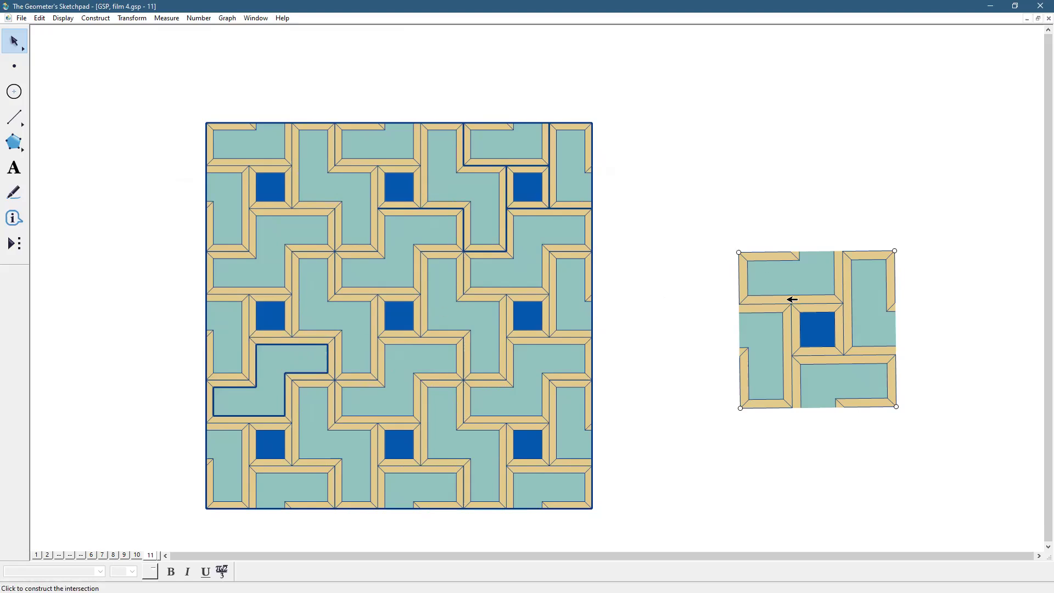
Step: Move the separate repeat unit up beside the pattern's upper edge, then enlarge and straighten it using its corner point
mouse_move(789, 289)
mouse_down()
mouse_move(736, 244)
mouse_move(672, 140)
mouse_up()
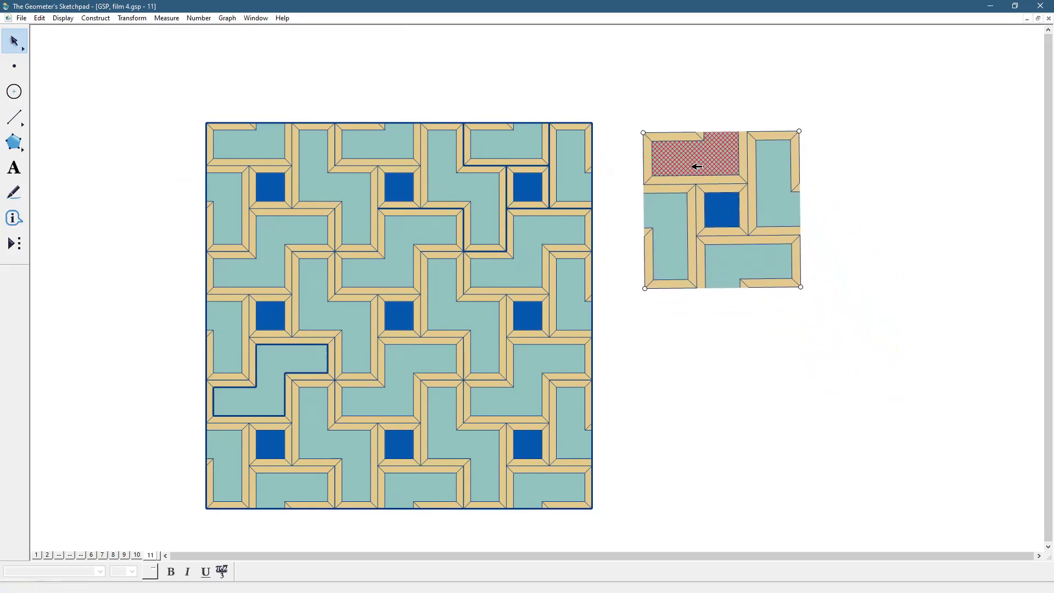
click(922, 360)
drag(802, 286, 815, 290)
click(844, 347)
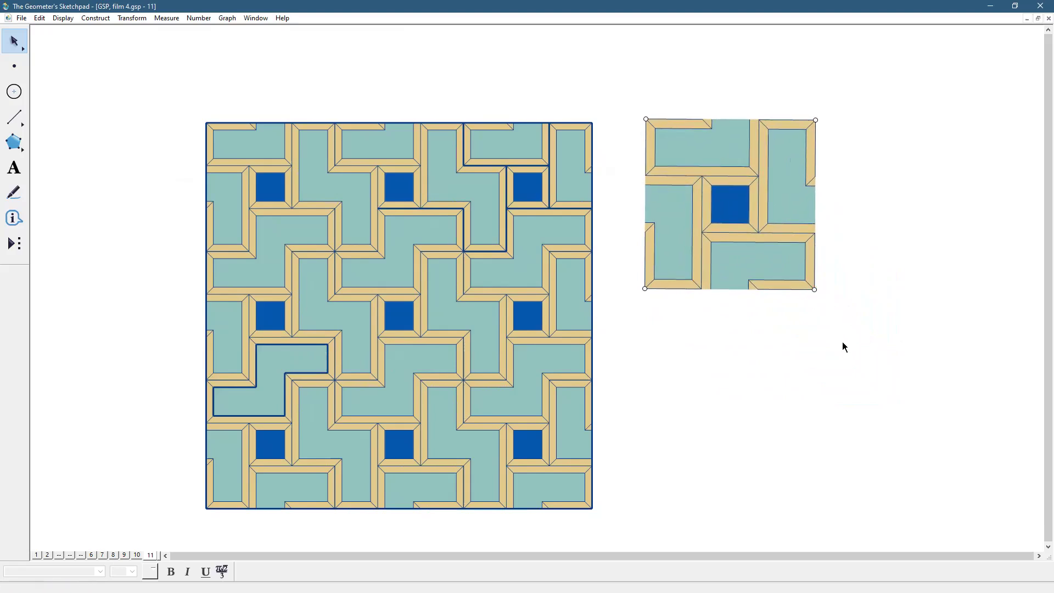